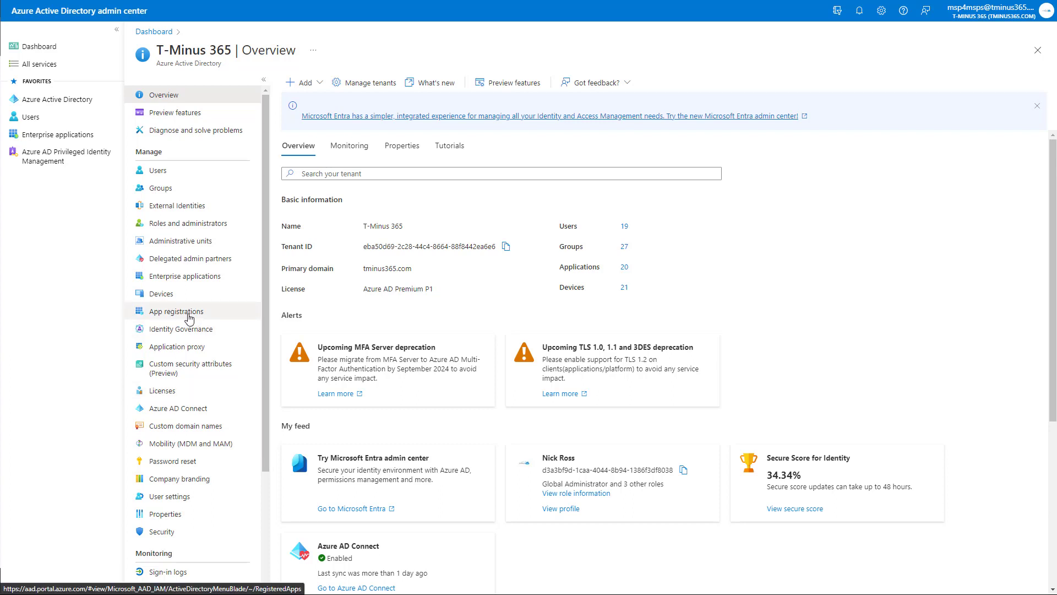
# Open the API permissions of the Delegated_Admin_App app registration
pyautogui.click(189, 312)
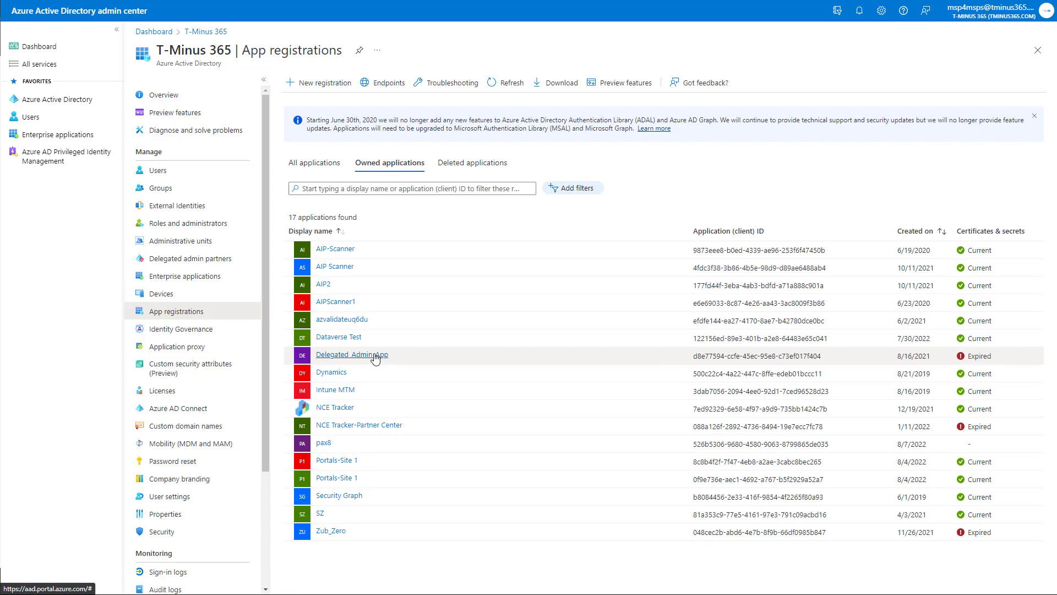
pyautogui.click(375, 357)
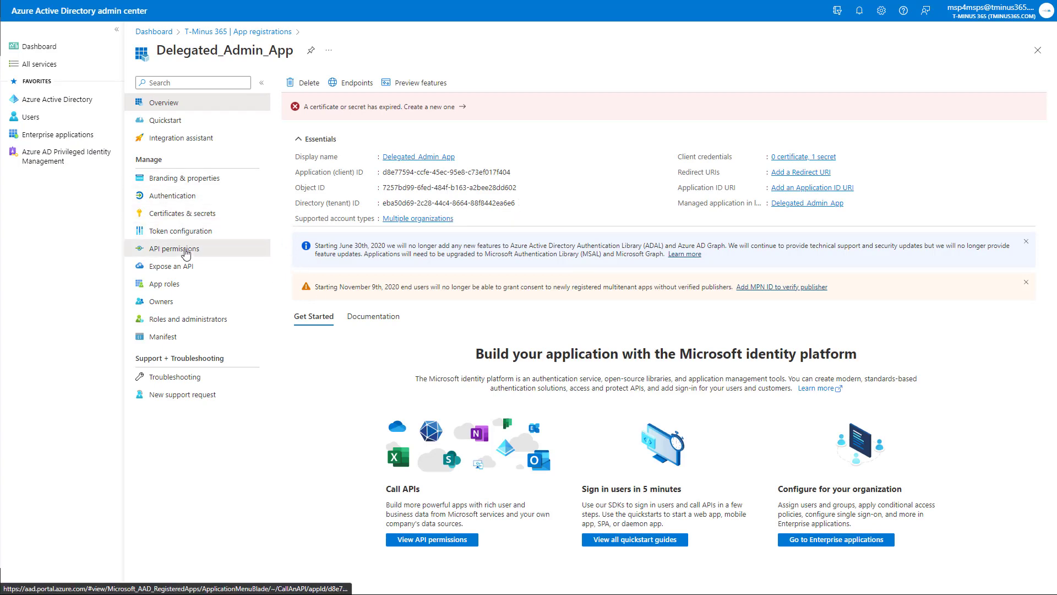
pyautogui.click(187, 249)
# Add the Microsoft Graph delegated permission Directory.ReadWrite.All to the app, filtering the permissions by Directory
pyautogui.click(325, 254)
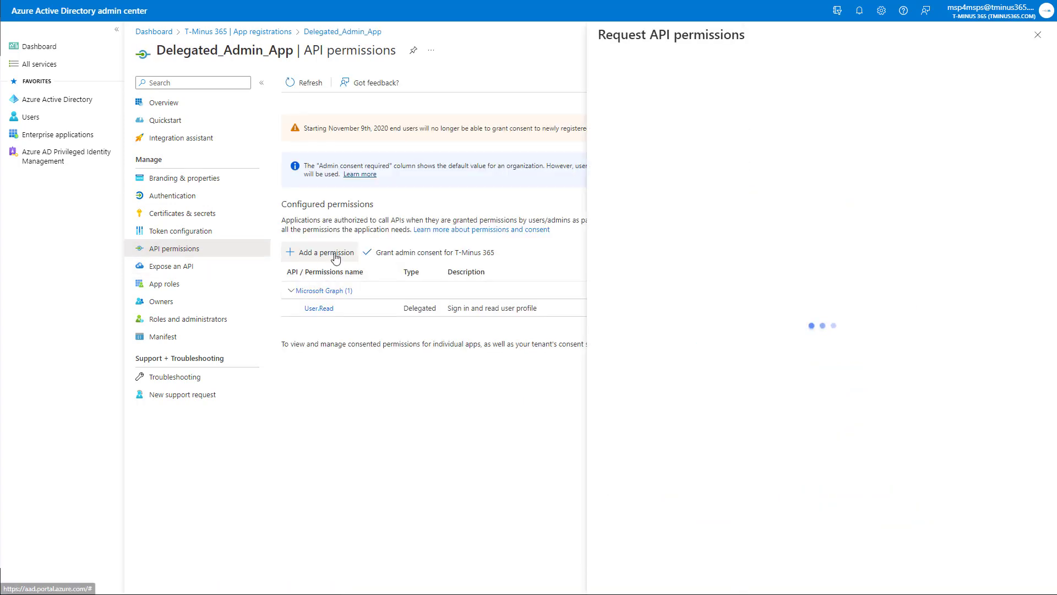
pyautogui.click(665, 140)
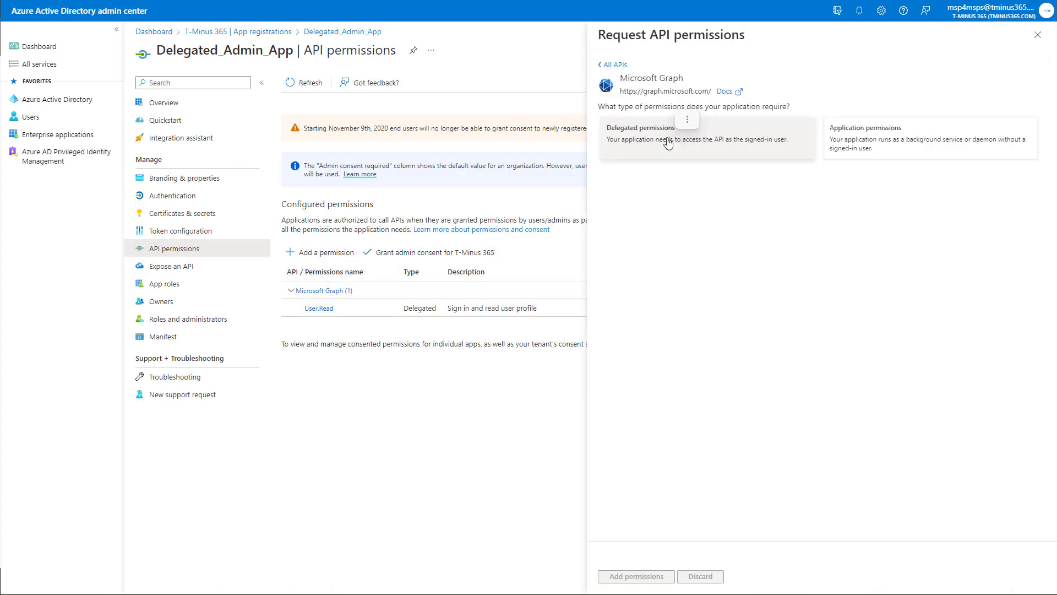
pyautogui.click(666, 141)
pyautogui.click(687, 198)
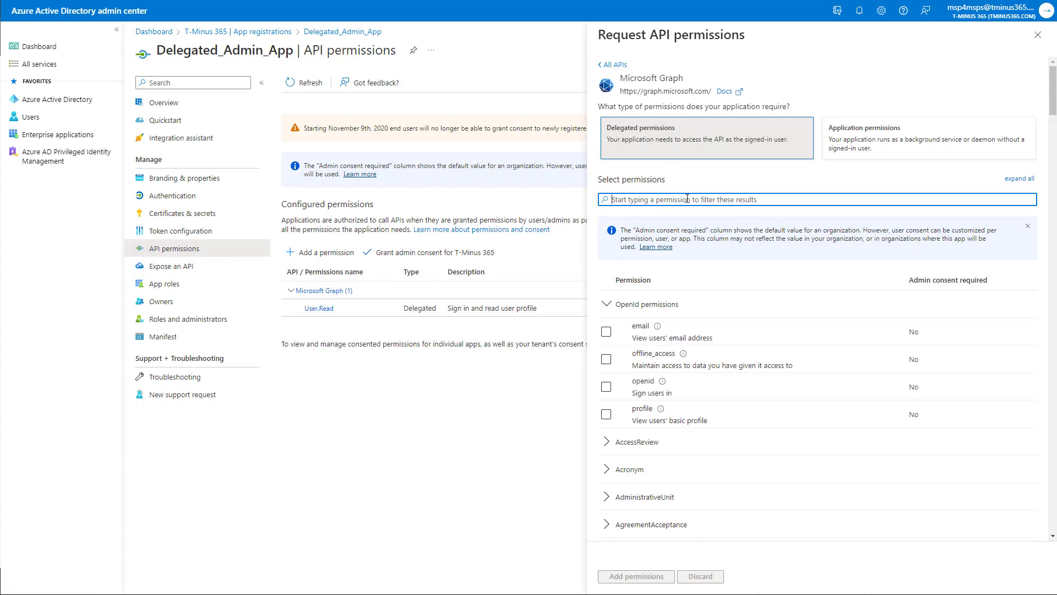
pyautogui.write('Direcotr')
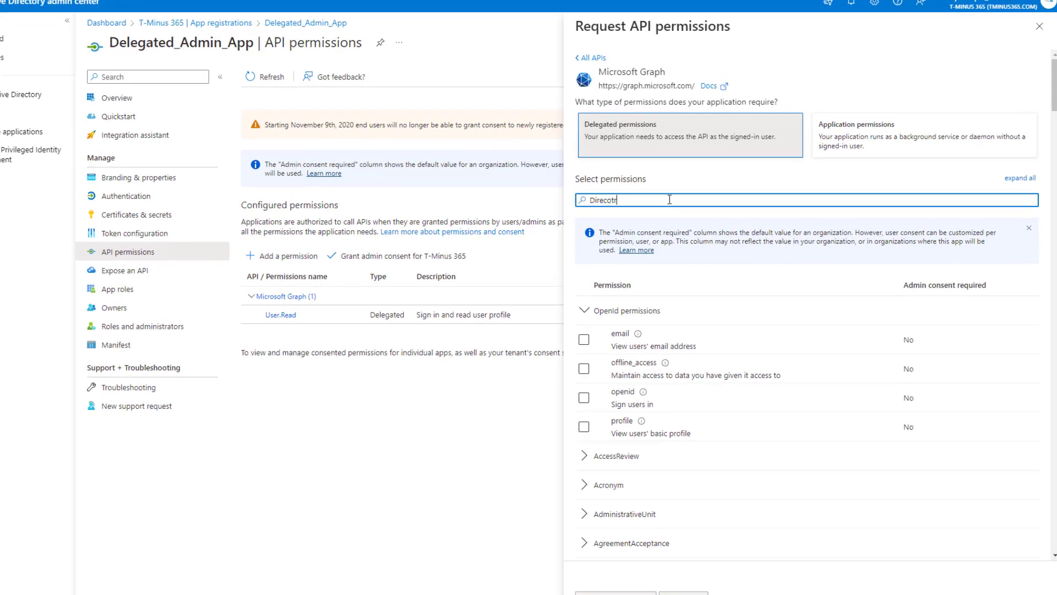
pyautogui.press('BackSpace')
pyautogui.press('BackSpace')
pyautogui.press('BackSpace')
pyautogui.write('tory')
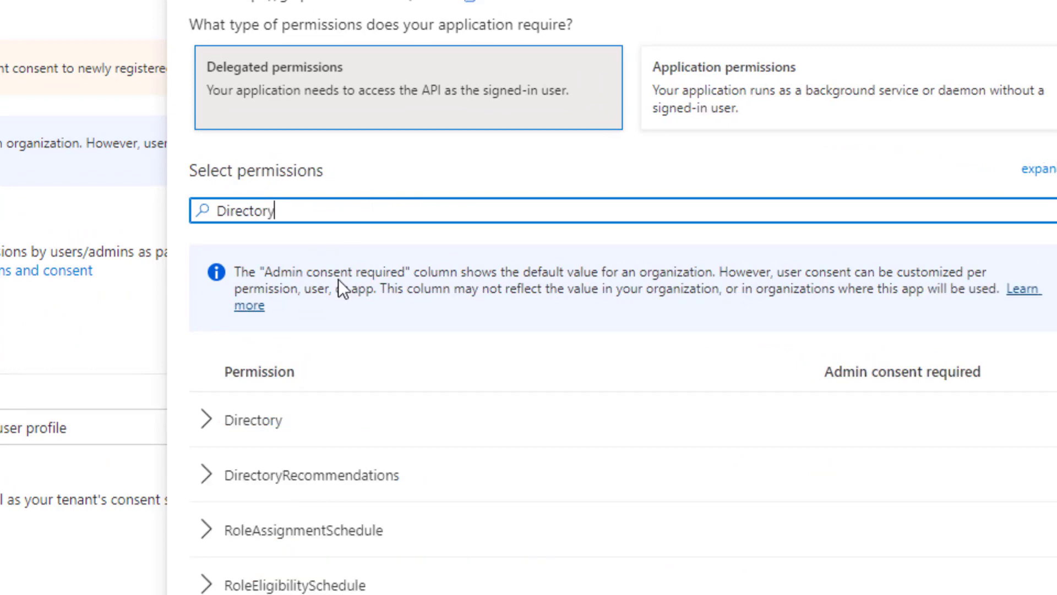
pyautogui.click(210, 425)
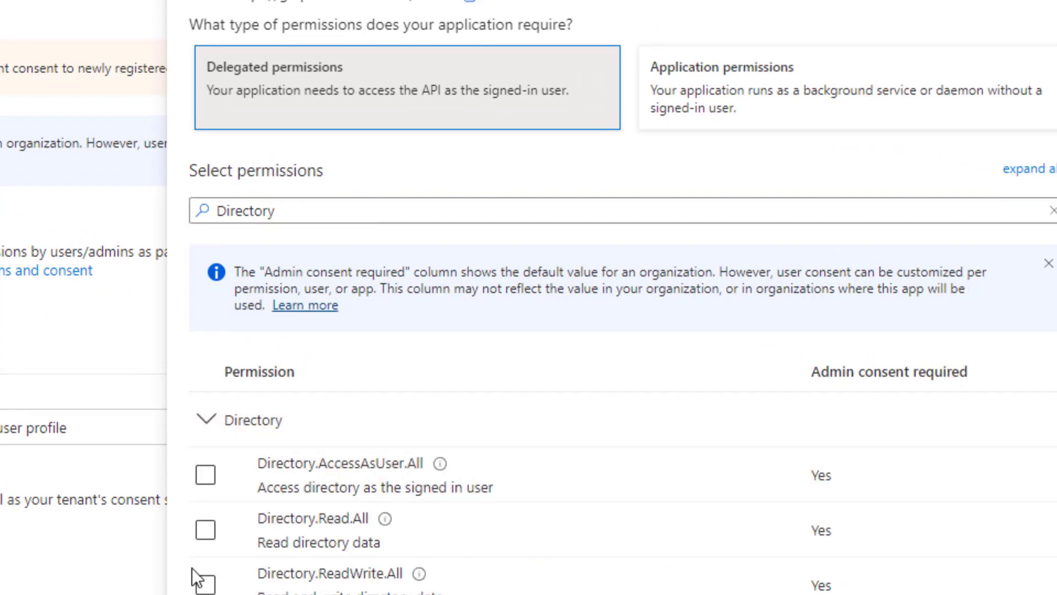
pyautogui.click(205, 582)
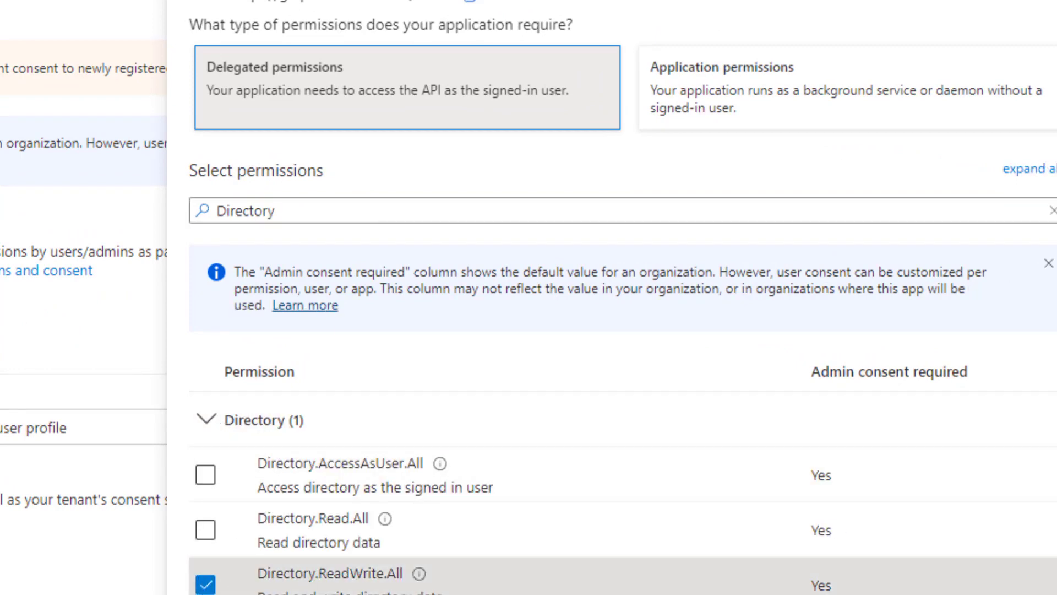
pyautogui.click(637, 576)
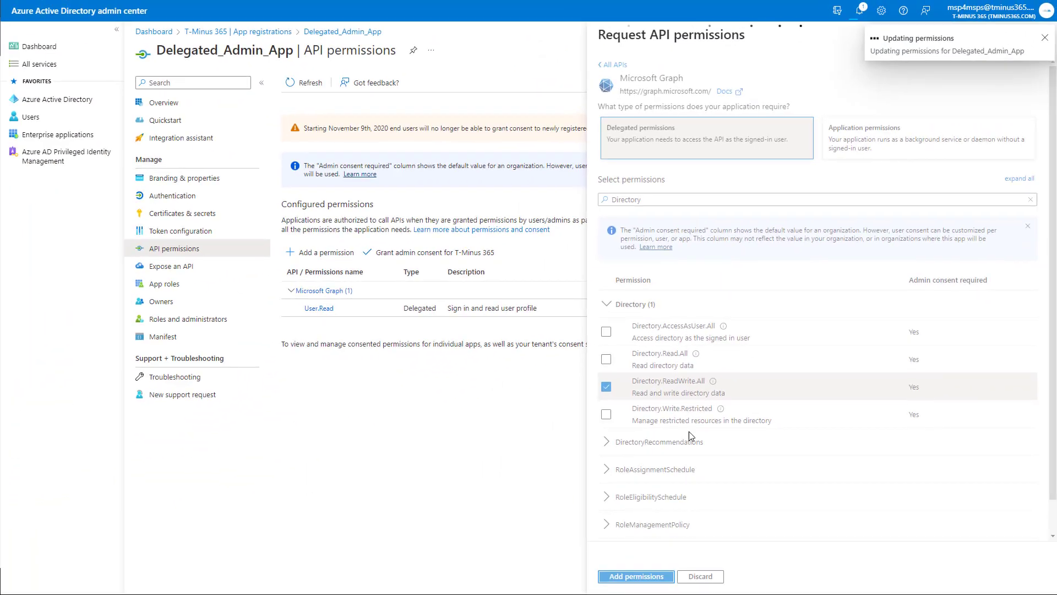
# Add the Microsoft Graph delegated permission IdentityRiskEvent.ReadWrite.All to the app, filtering the permissions by Identity
pyautogui.click(326, 281)
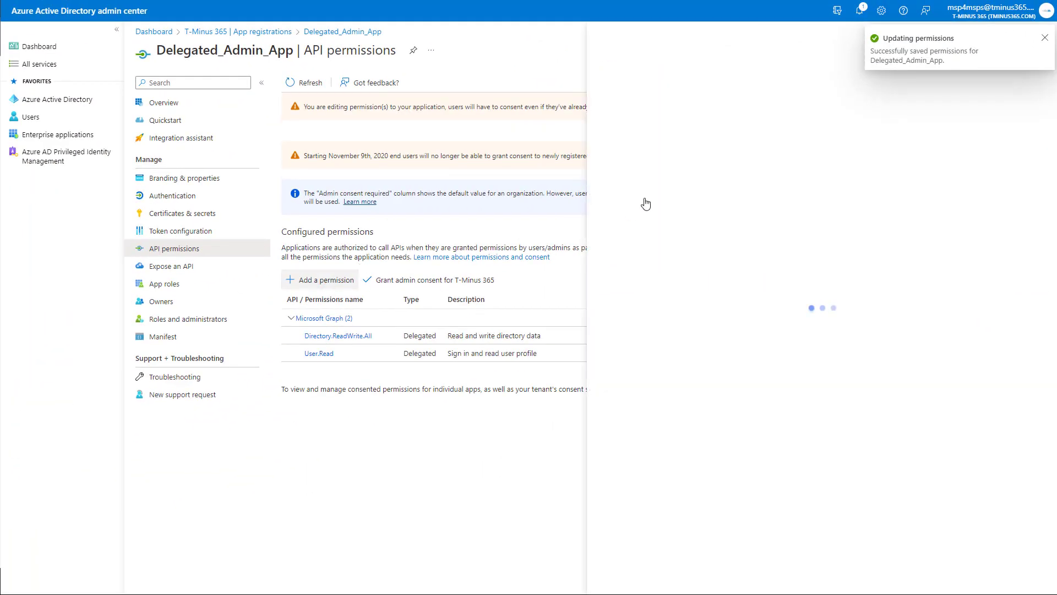
pyautogui.click(659, 186)
pyautogui.click(769, 146)
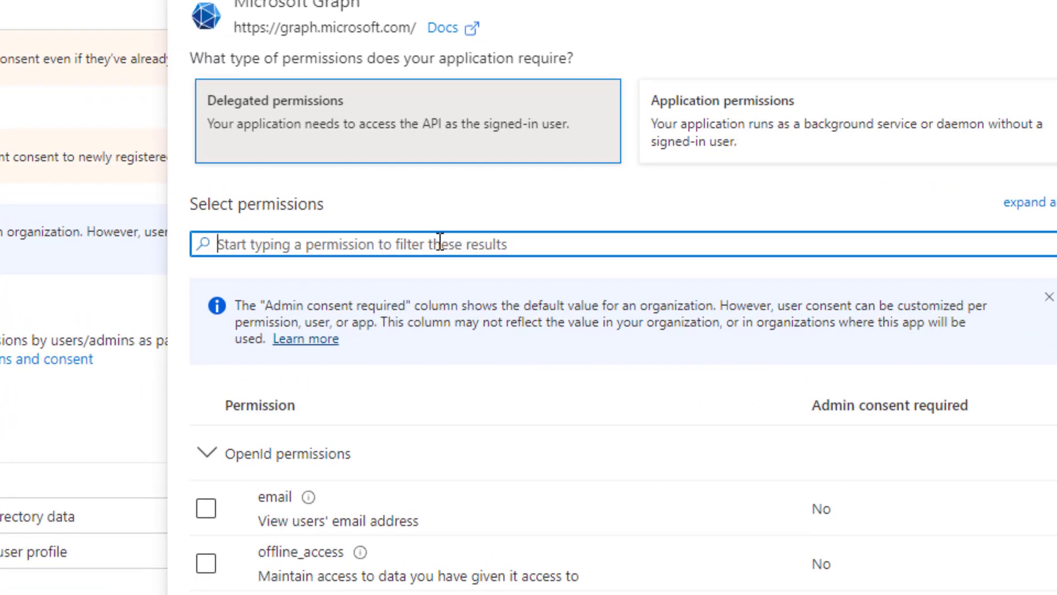
pyautogui.write('Identity')
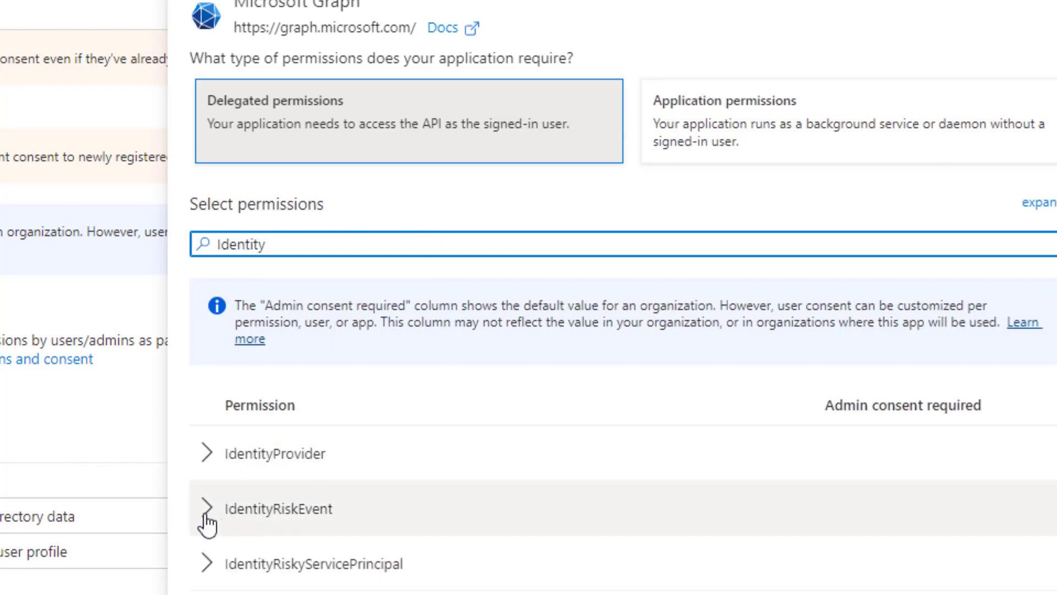
pyautogui.click(207, 515)
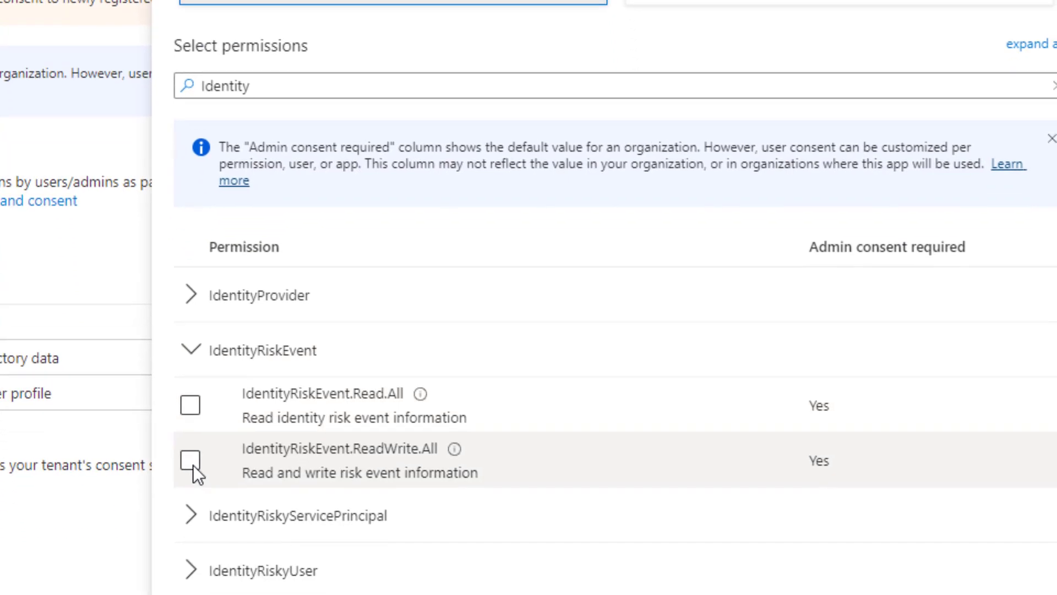
pyautogui.click(189, 453)
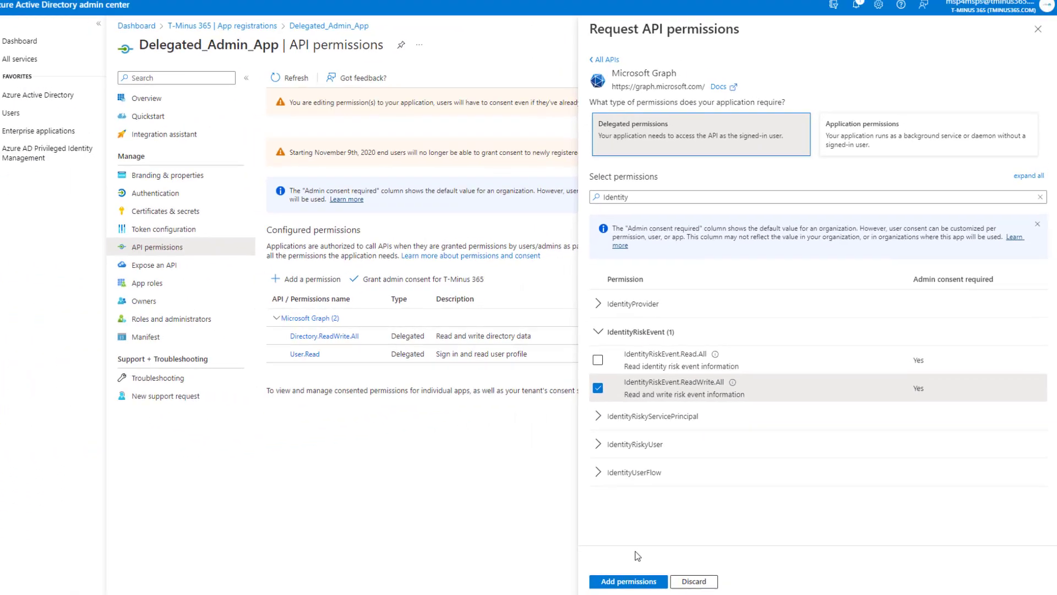
pyautogui.click(638, 582)
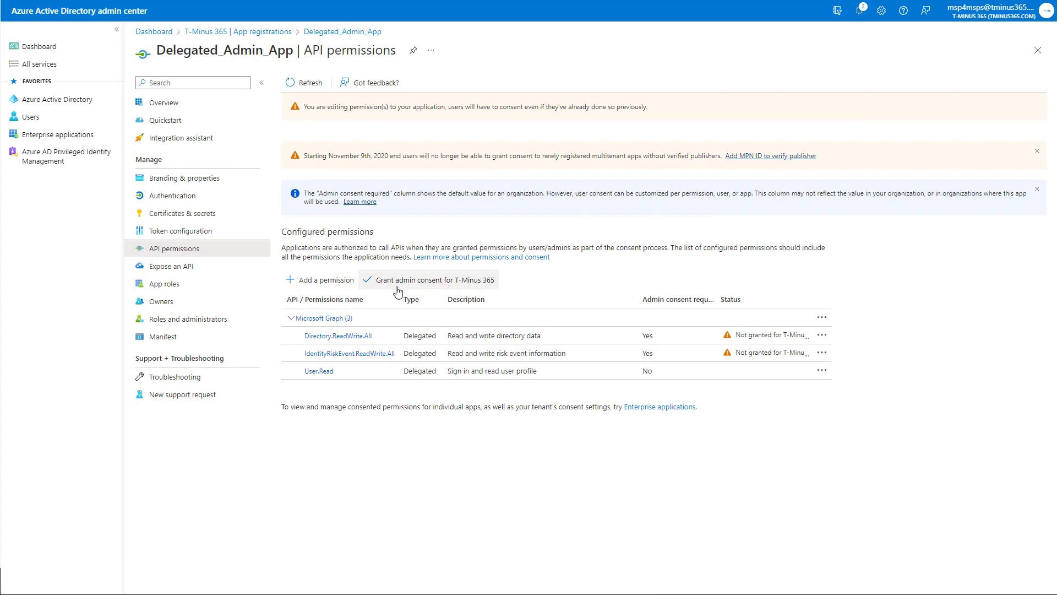
# Grant admin consent for T-Minus 365 on the app's configured permissions
pyautogui.click(400, 288)
pyautogui.click(306, 142)
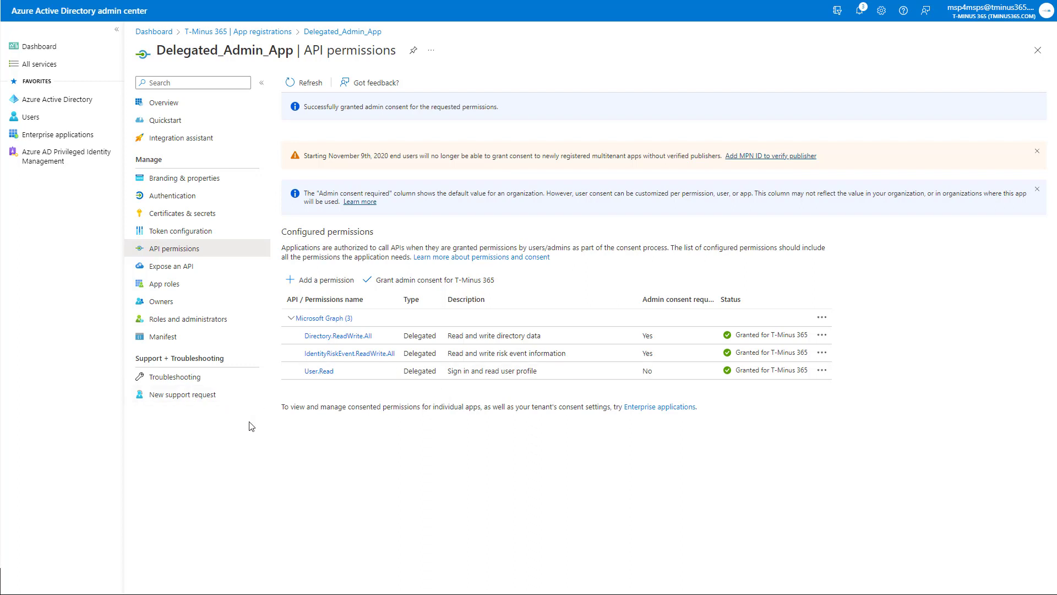
# Select the app's application (client) ID in its overview and open the form for a new client secret
pyautogui.click(193, 110)
pyautogui.moveTo(361, 172); pyautogui.dragTo(512, 172)
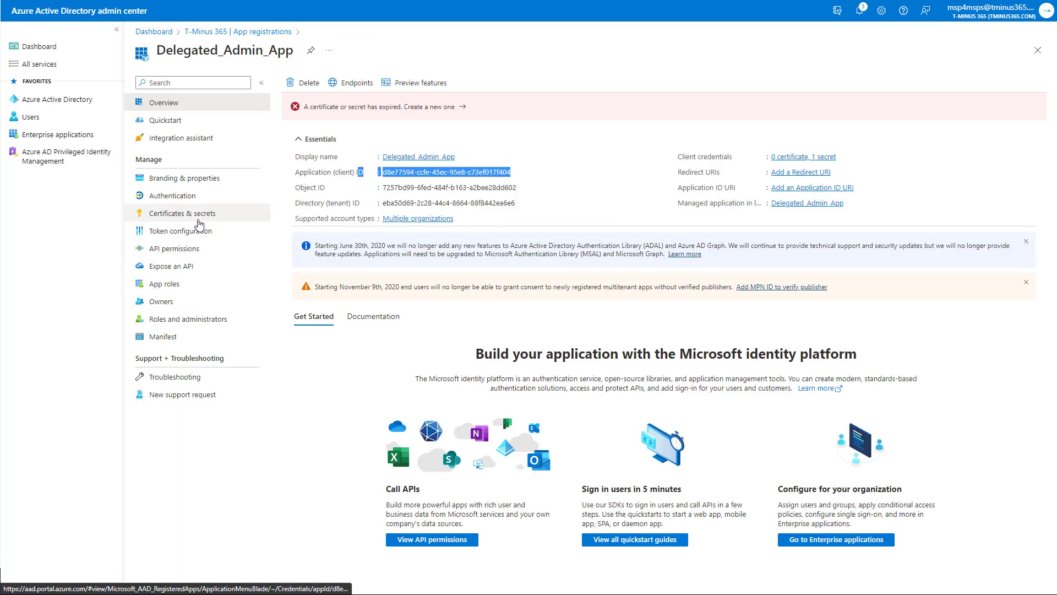
pyautogui.click(198, 218)
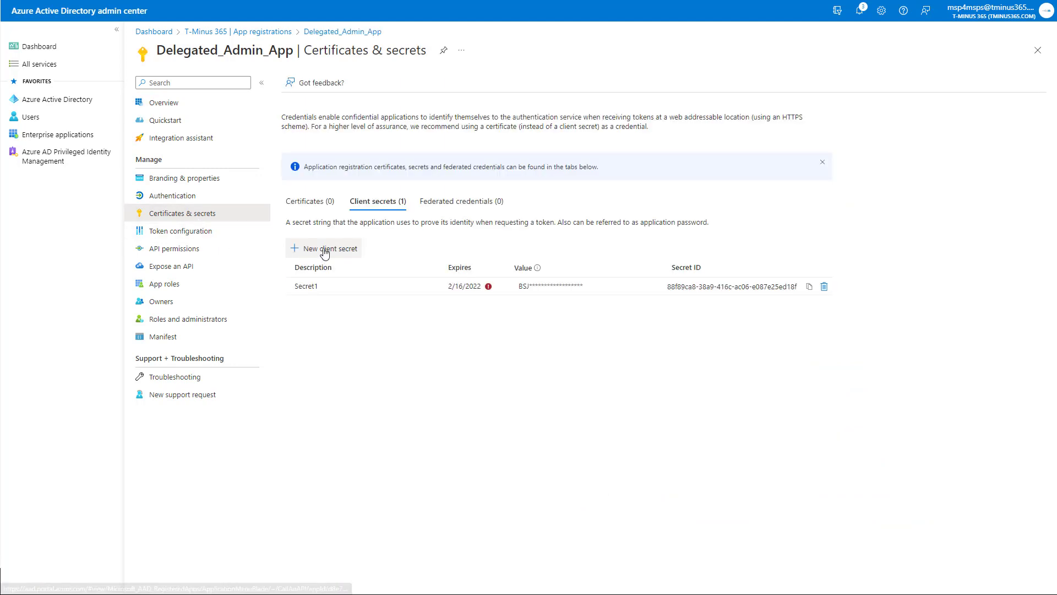
pyautogui.click(325, 249)
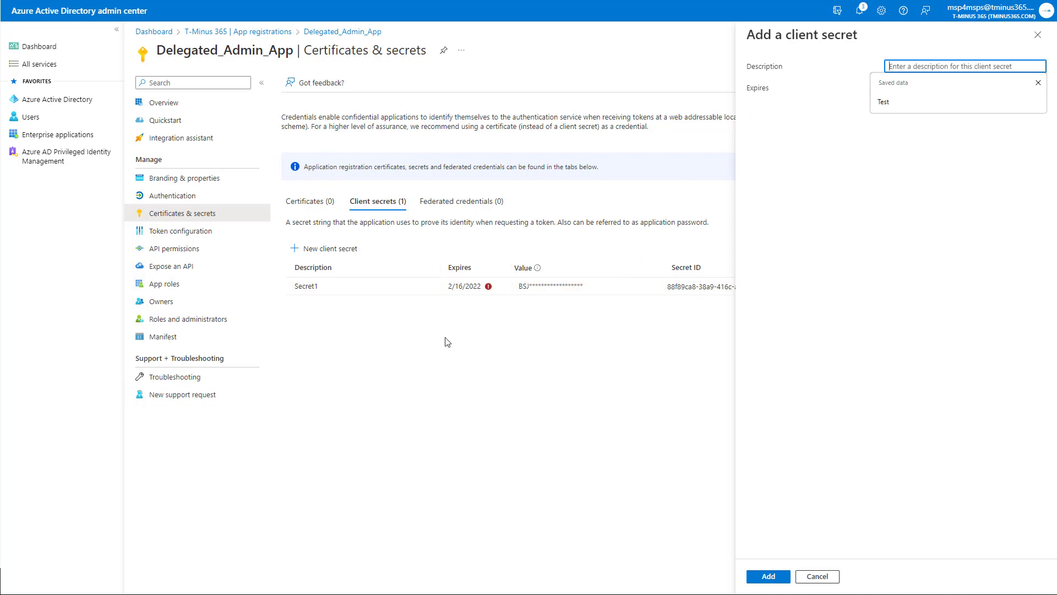
pyautogui.click(936, 52)
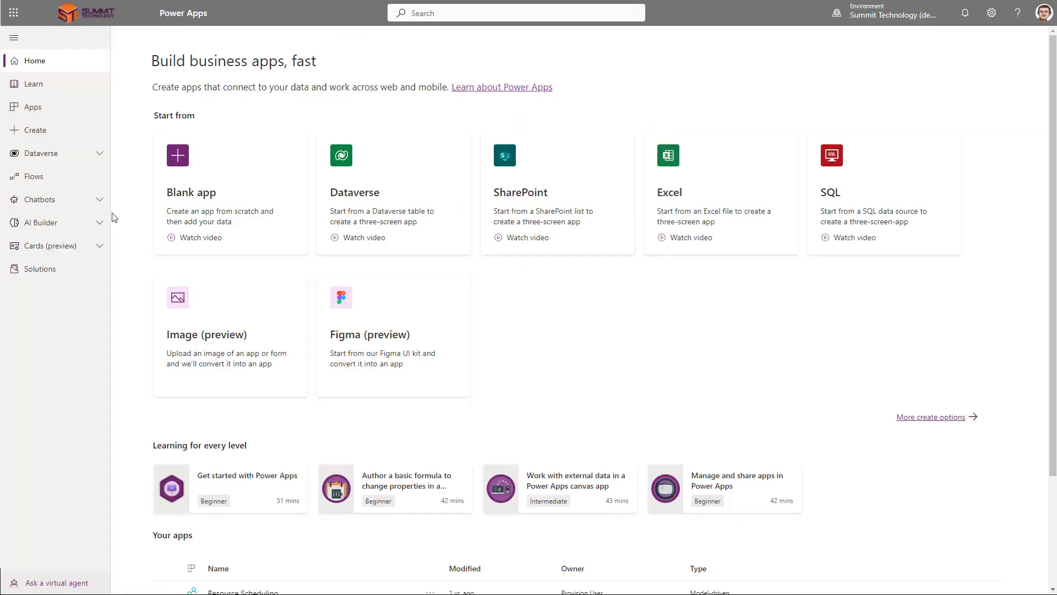
# Switch to Power Apps and view the Dataverse custom connectors
pyautogui.click(76, 161)
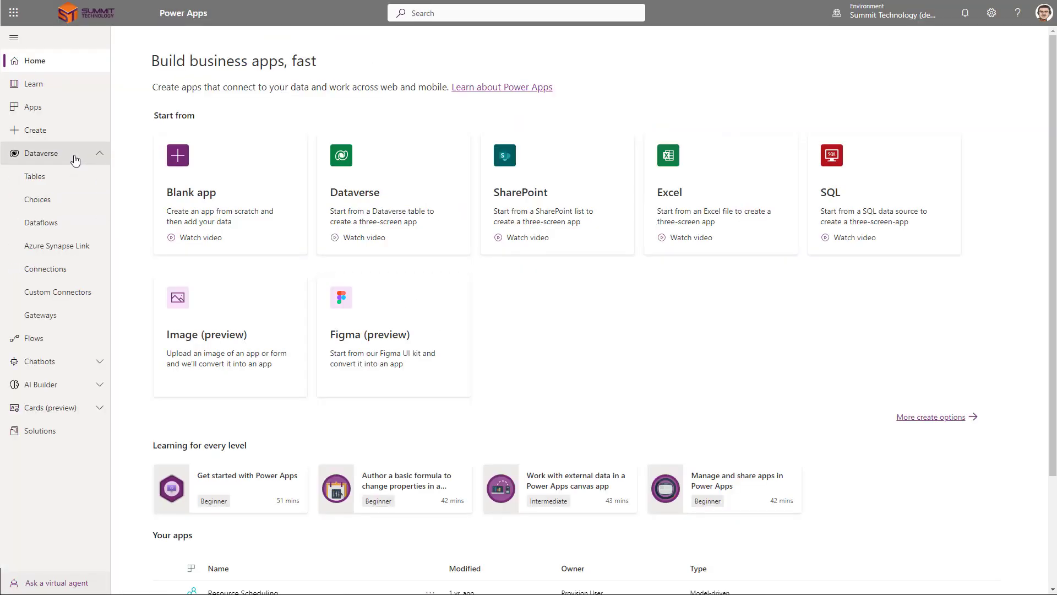
pyautogui.click(47, 292)
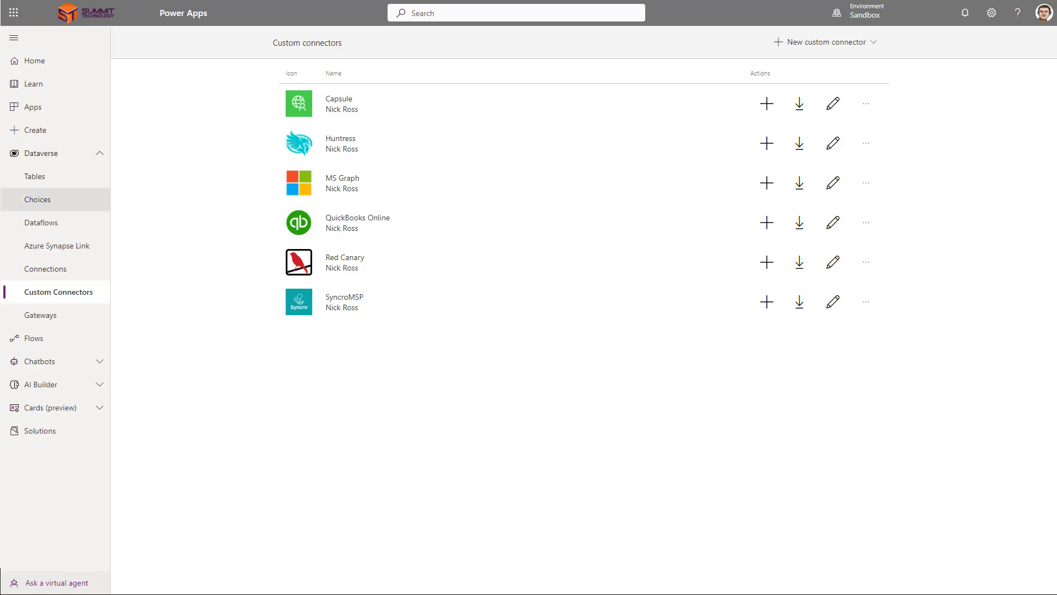
# Start a new Dataverse table with the display name Risky Users_Demo
pyautogui.click(68, 181)
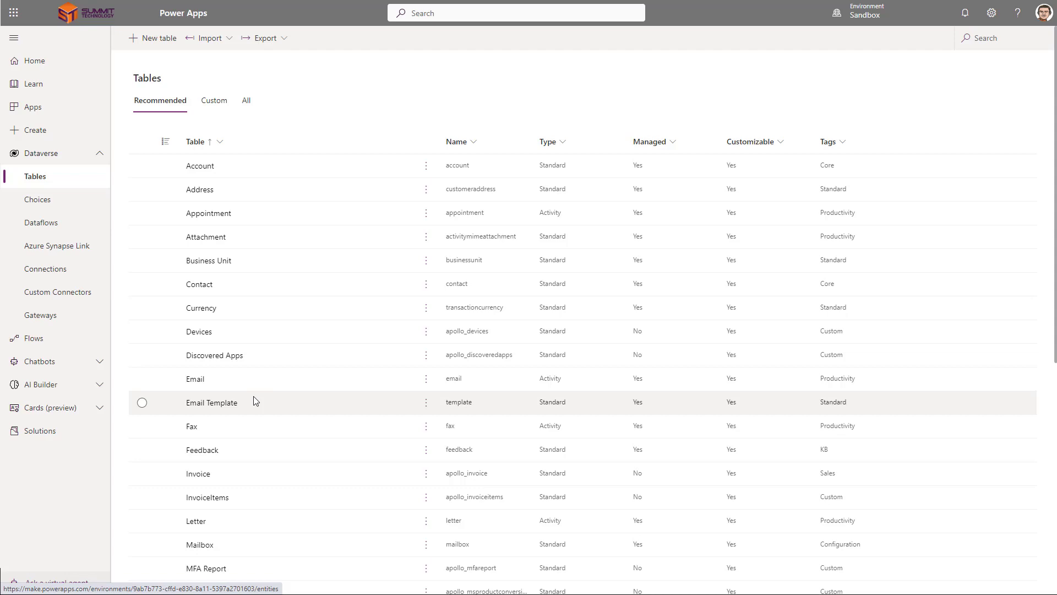
pyautogui.scroll(-3, 254, 386)
pyautogui.scroll(3, 252, 335)
pyautogui.click(159, 38)
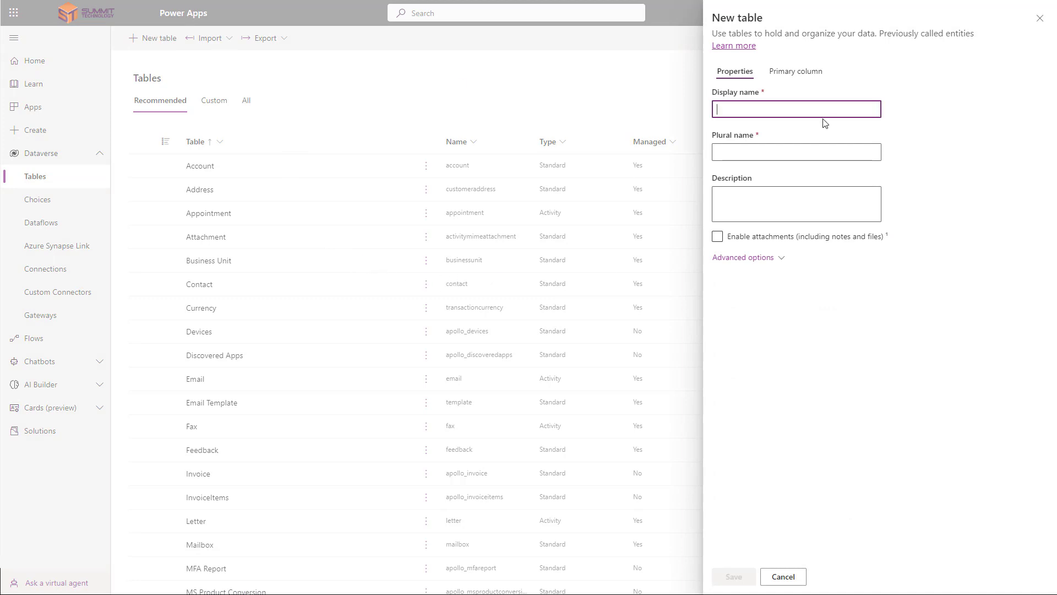
pyautogui.write('Risk')
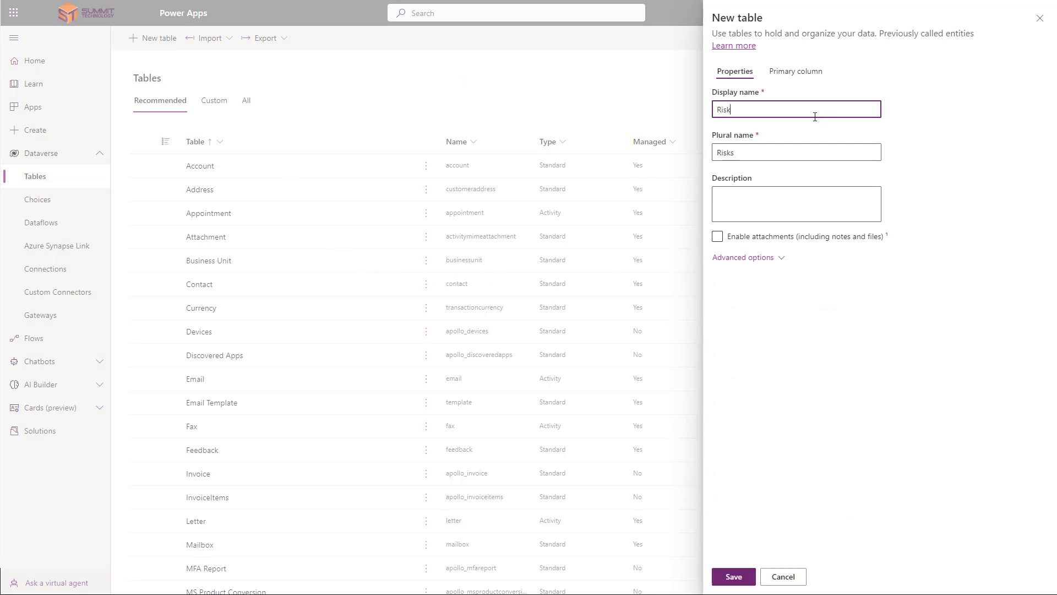
pyautogui.write('y Users_Demo')
# Name the new table's primary column ID, check its advanced options and save the table
pyautogui.click(796, 72)
pyautogui.moveTo(787, 112); pyautogui.dragTo(678, 133)
pyautogui.write('ID')
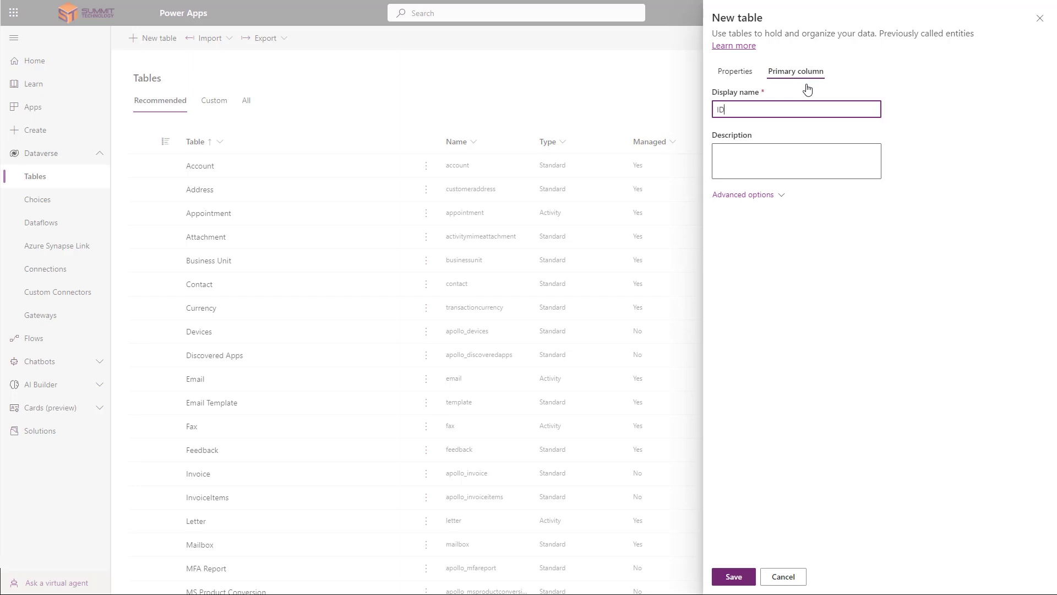
pyautogui.click(772, 195)
pyautogui.moveTo(815, 235); pyautogui.dragTo(698, 250)
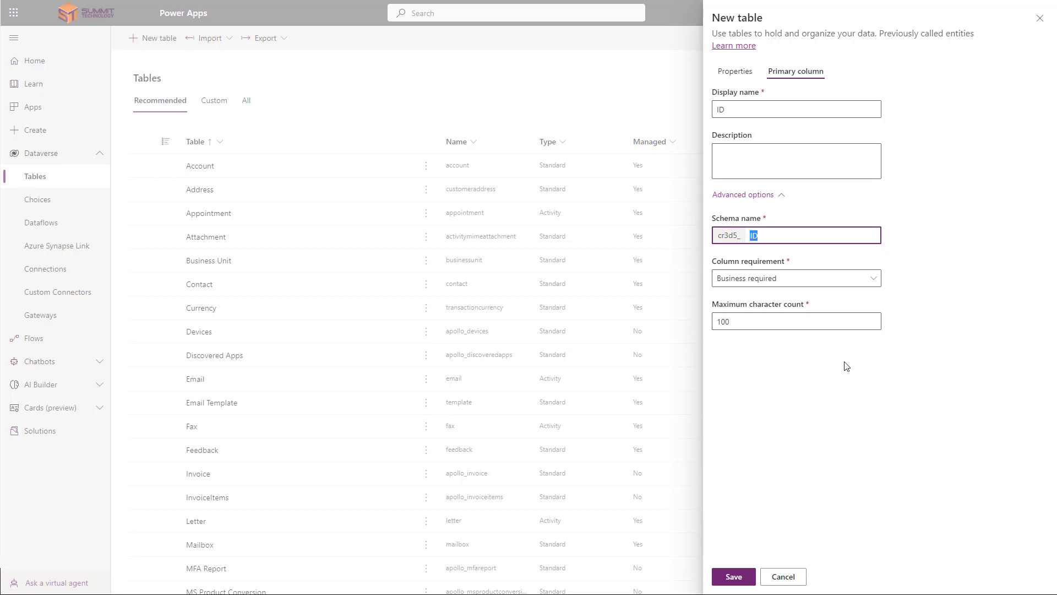
pyautogui.click(830, 214)
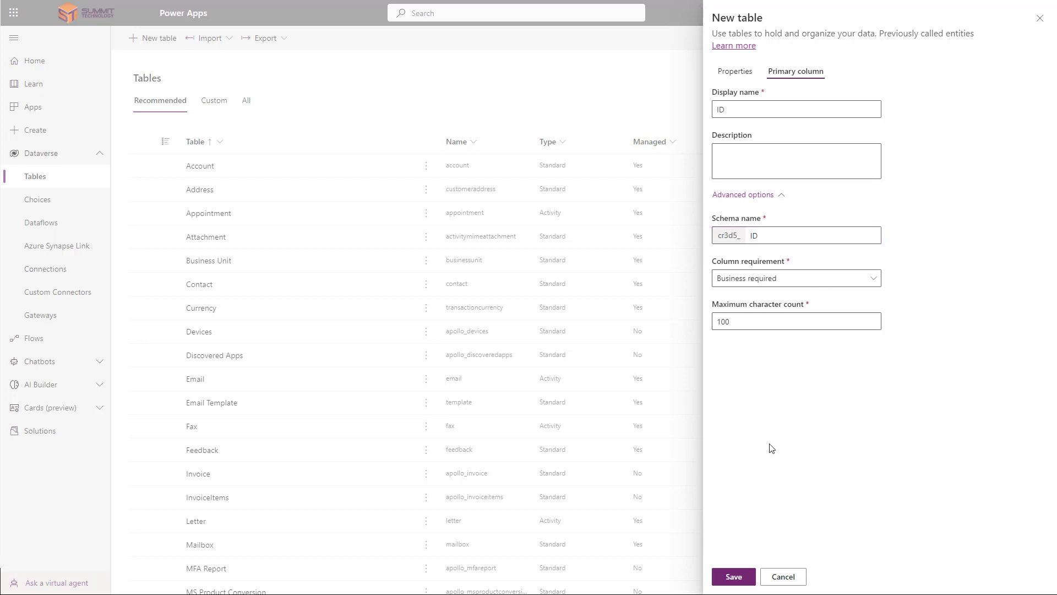
pyautogui.click(739, 582)
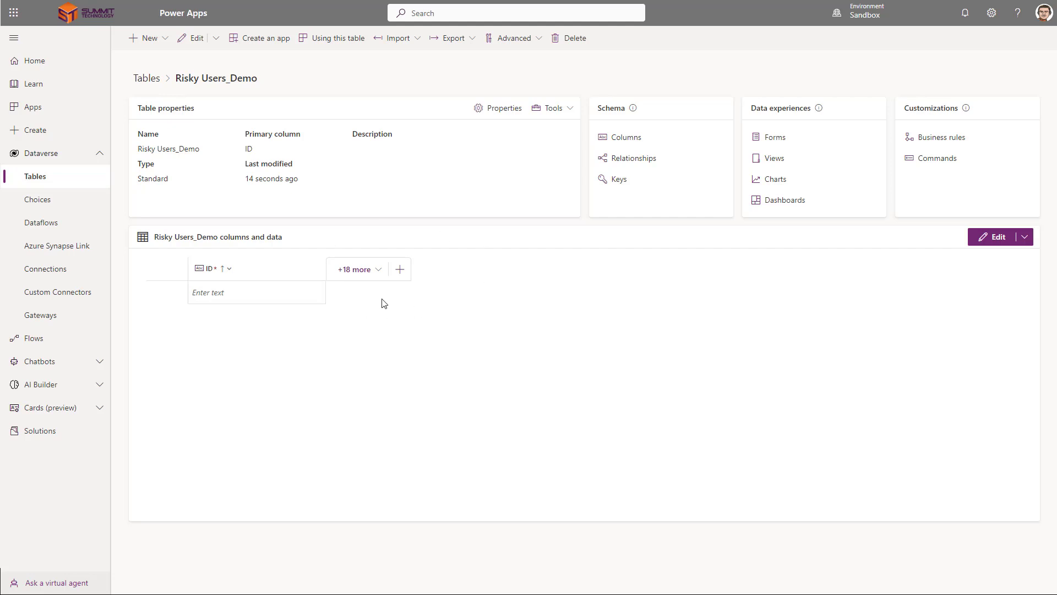
# Add an optional single-line text column named Customer to the Risky Users_Demo table
pyautogui.click(369, 273)
pyautogui.scroll(-5, 448, 444)
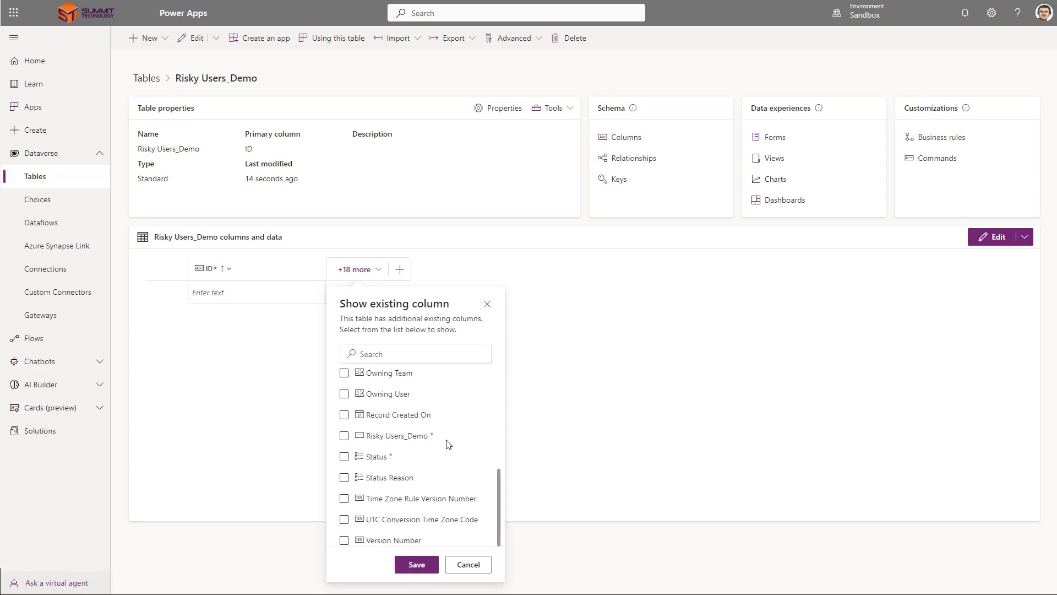
pyautogui.scroll(5, 448, 444)
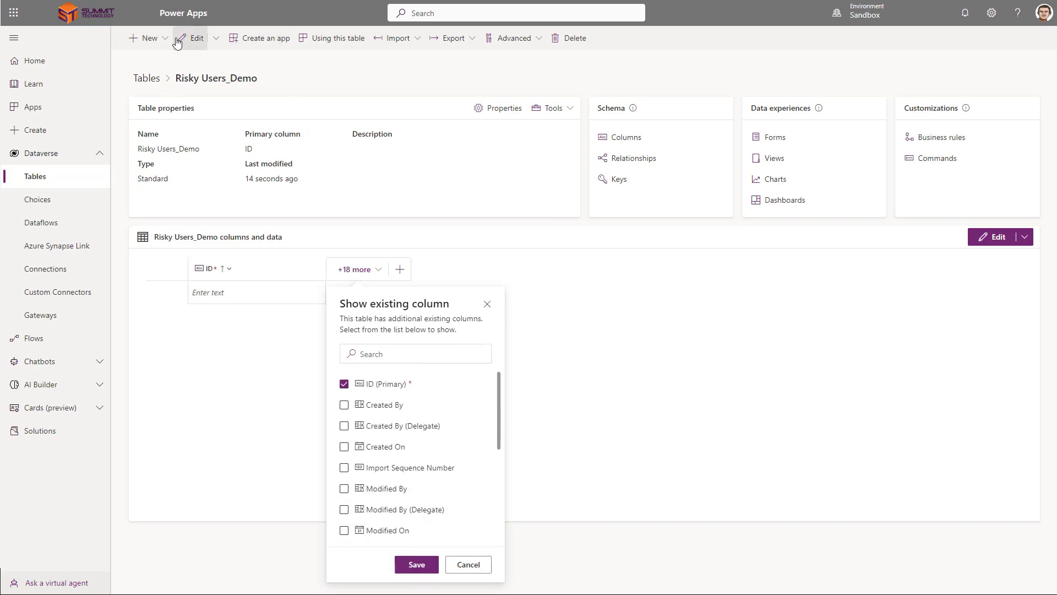
pyautogui.click(158, 39)
pyautogui.click(170, 89)
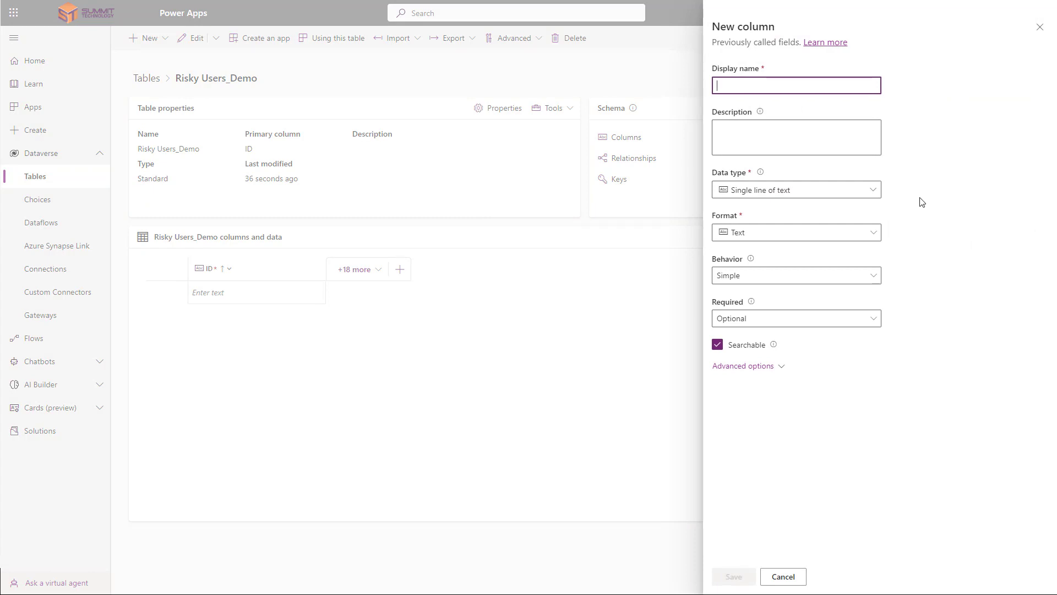
pyautogui.write('Customer')
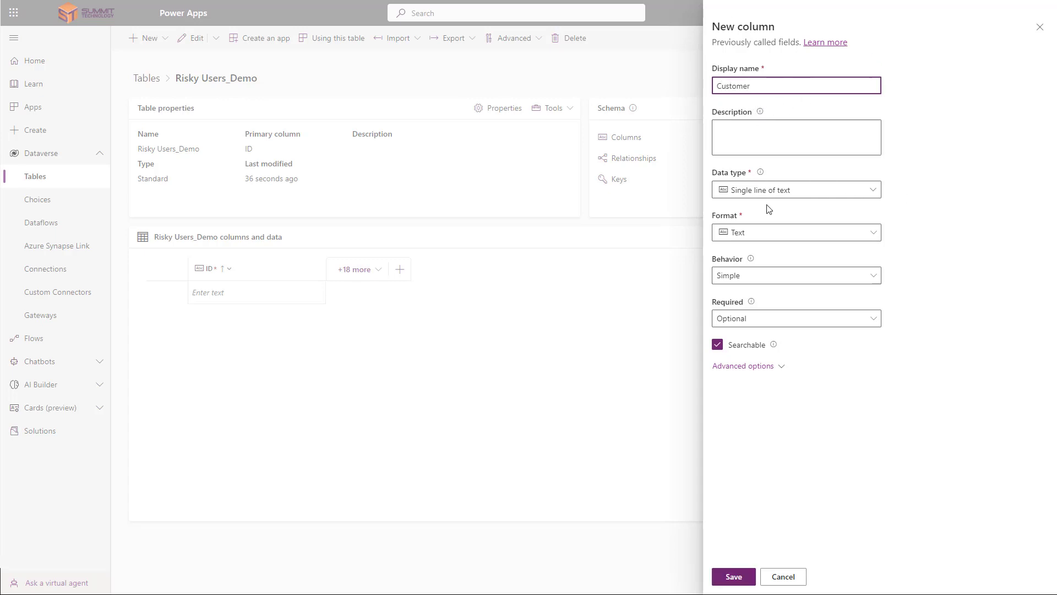
pyautogui.click(745, 577)
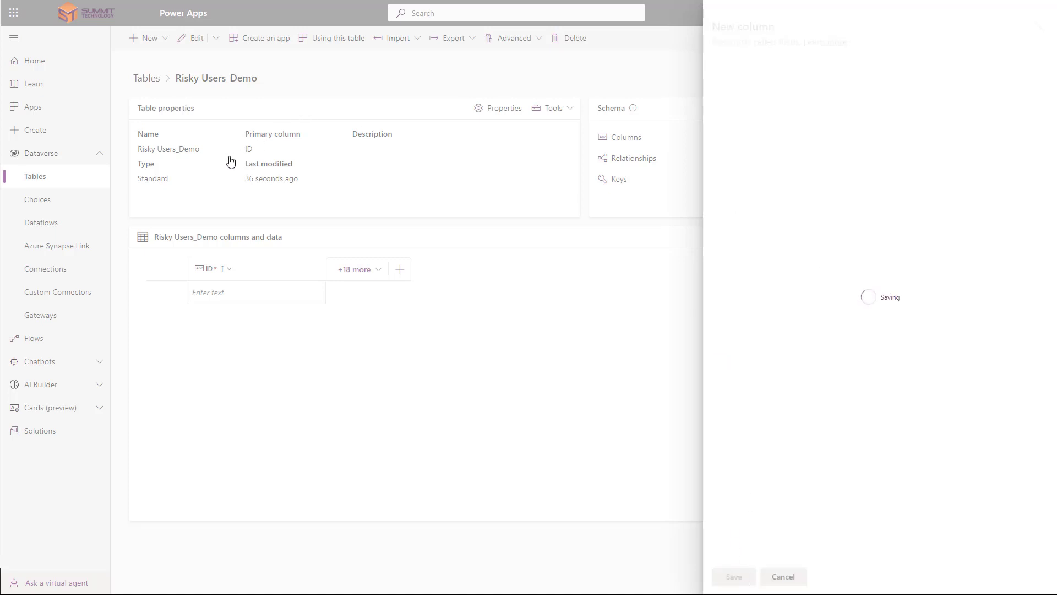
# Review the existing Risky Users table, examining its columns and additional data rows as a model for the demo table
pyautogui.click(163, 40)
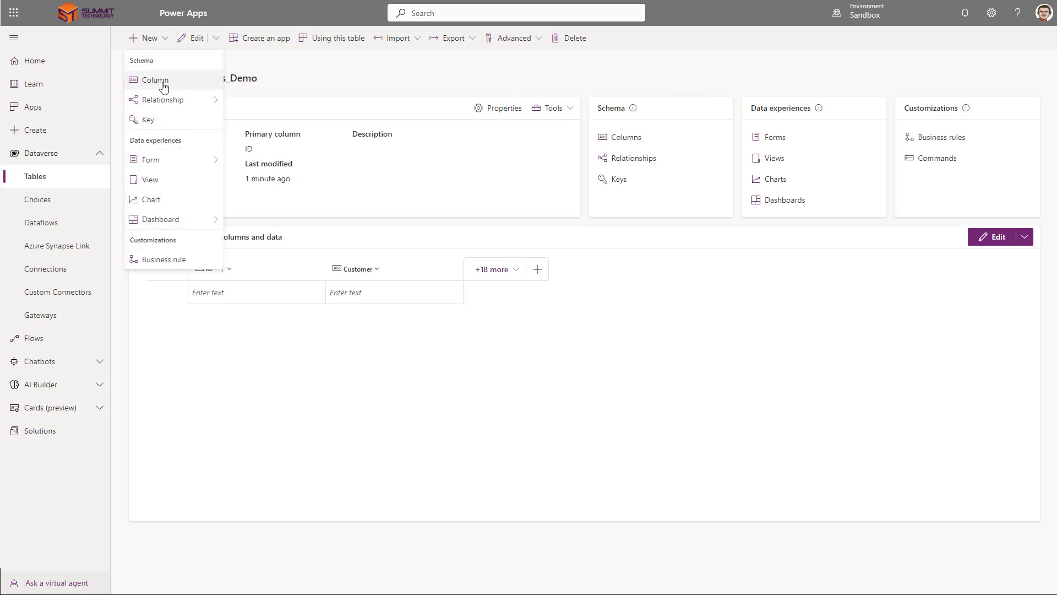
pyautogui.click(589, 334)
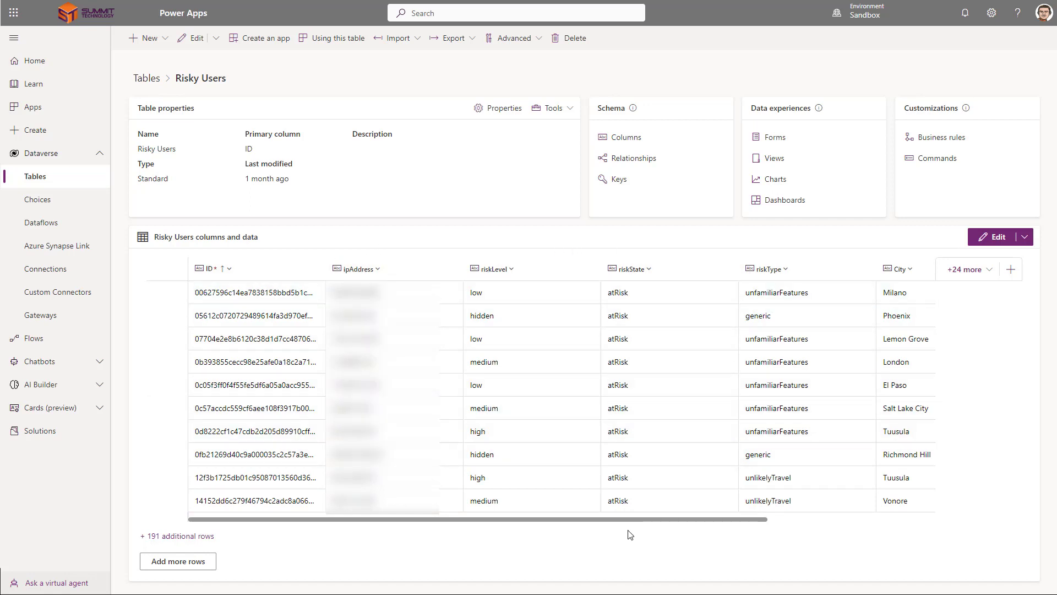
pyautogui.moveTo(611, 520)
pyautogui.mouseDown()
pyautogui.moveTo(742, 529)
pyautogui.moveTo(611, 526)
pyautogui.mouseUp()
pyautogui.moveTo(645, 523); pyautogui.dragTo(660, 520)
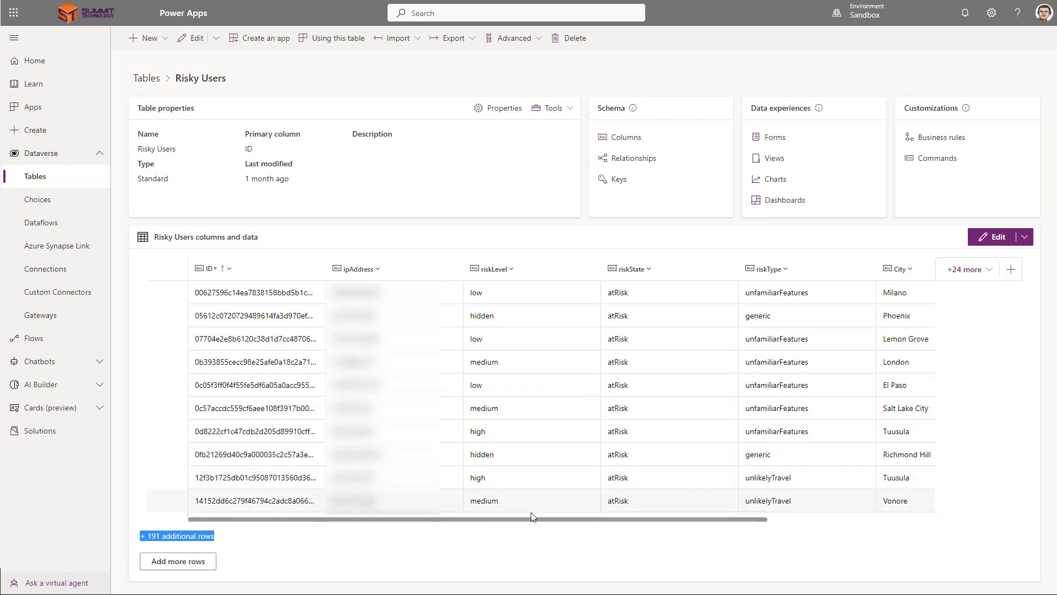
pyautogui.click(595, 547)
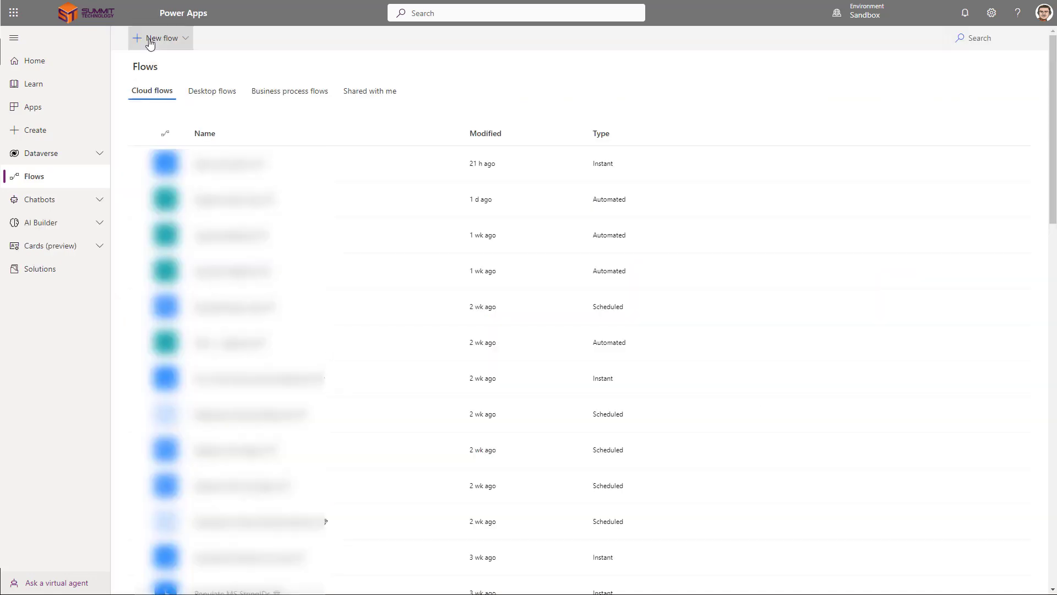
# Create an instant cloud flow named RiskyUser-Demo that uses the Manually trigger a flow trigger
pyautogui.click(157, 38)
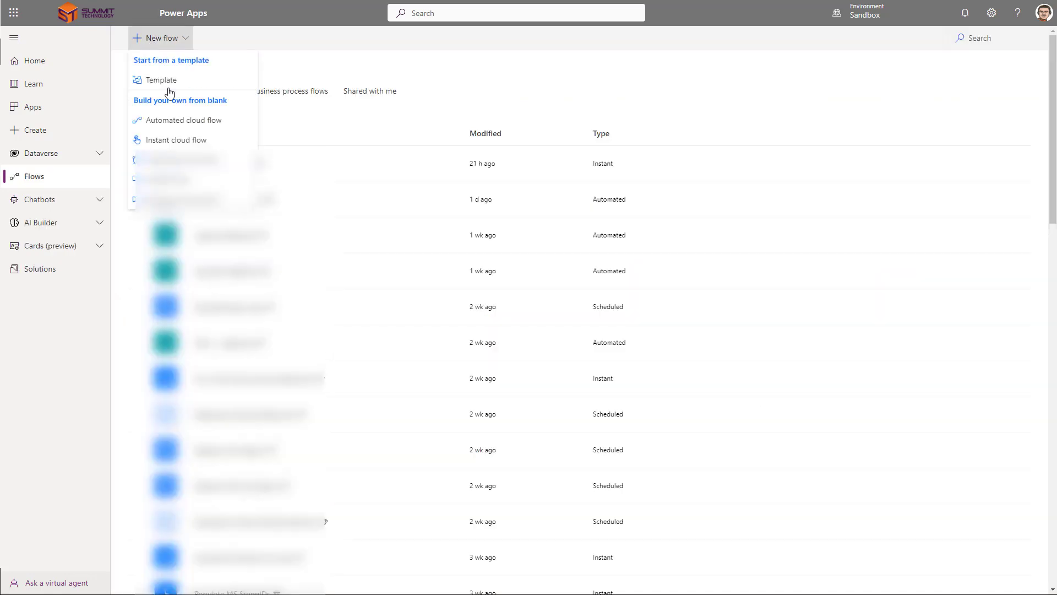
pyautogui.click(185, 140)
pyautogui.click(738, 212)
pyautogui.write('RiskyU')
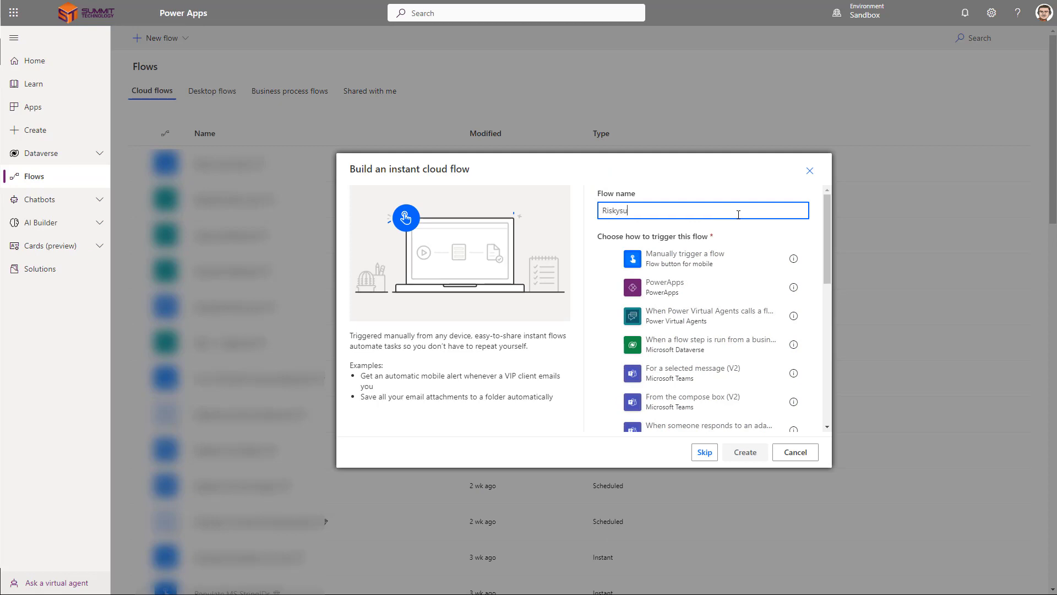
pyautogui.write('ser-Demo')
pyautogui.click(709, 263)
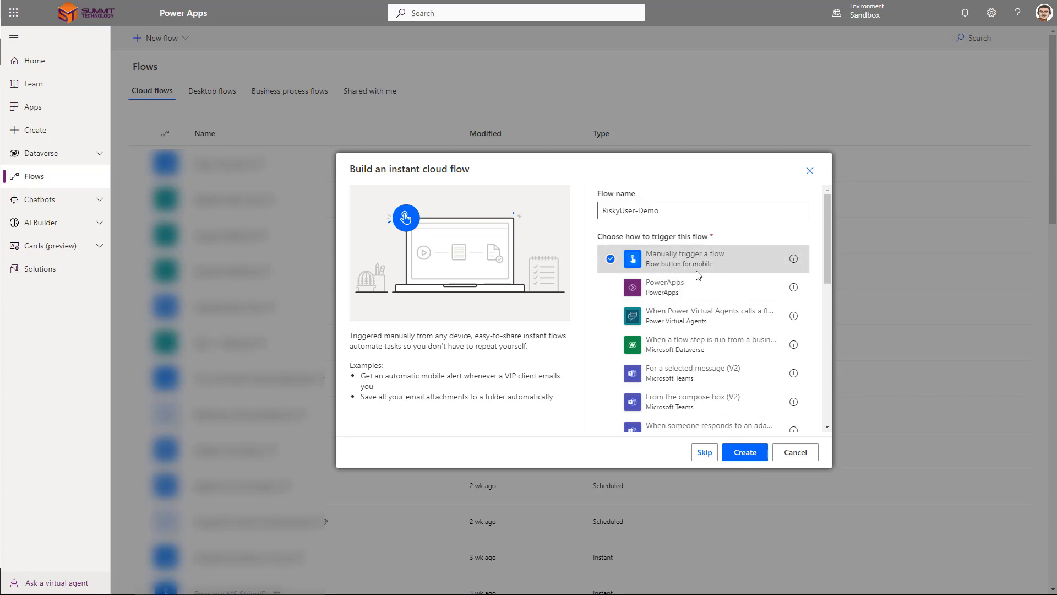
pyautogui.click(749, 458)
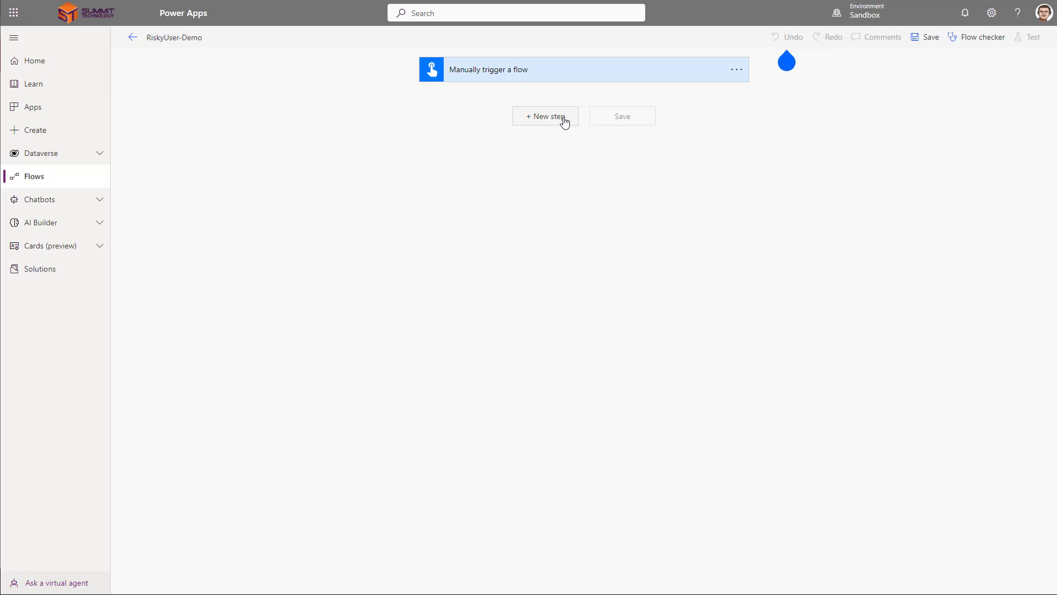
# Add an Azure Key Vault Get secret action after the trigger that retrieves the MSClientID secret
pyautogui.click(562, 118)
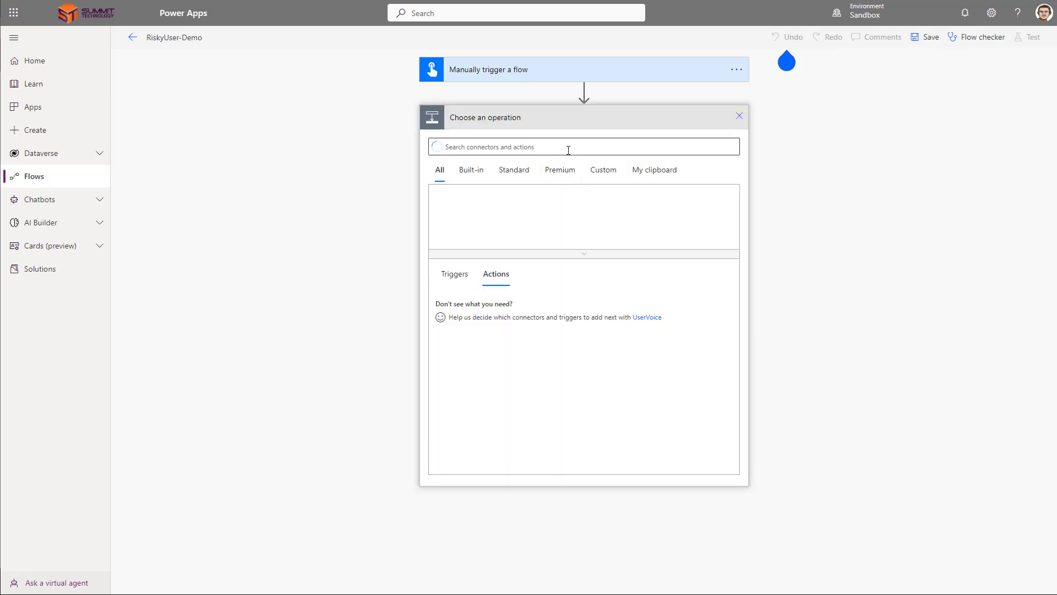
pyautogui.write('Azure KEy')
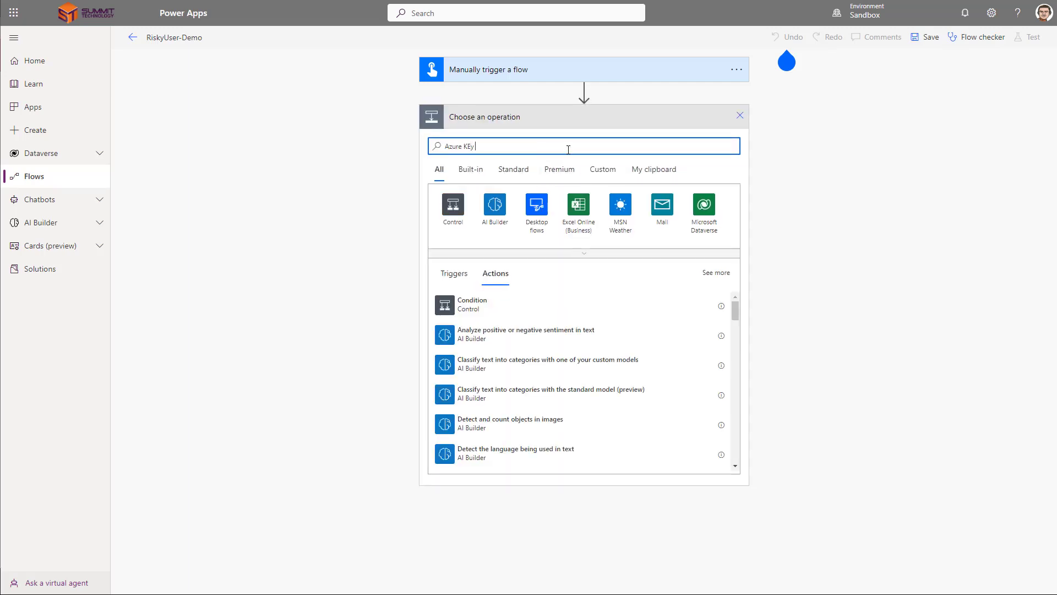
pyautogui.write(' Vault')
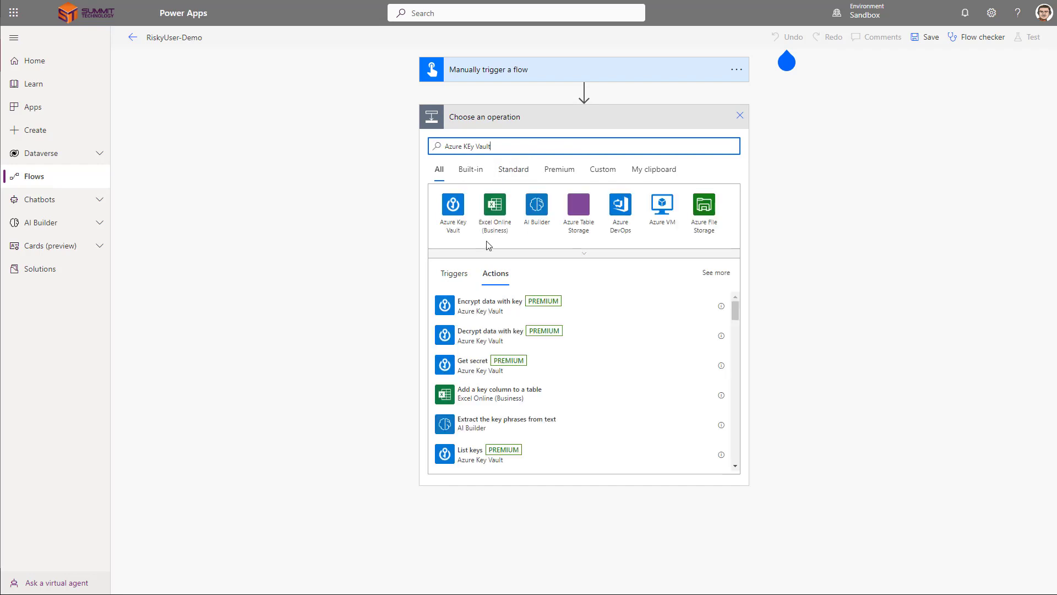
pyautogui.click(454, 215)
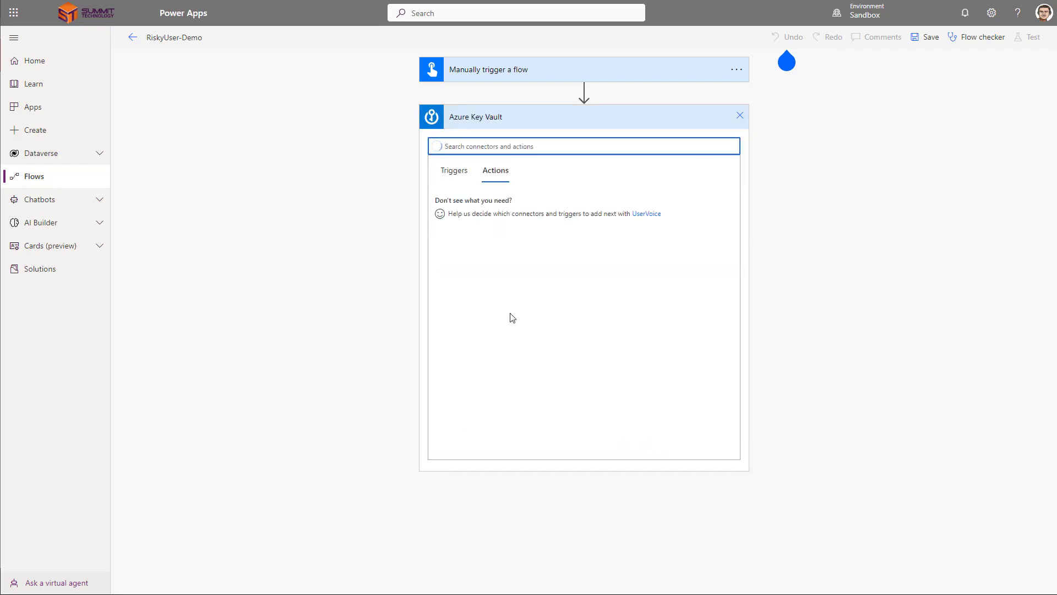
pyautogui.click(476, 265)
pyautogui.click(560, 143)
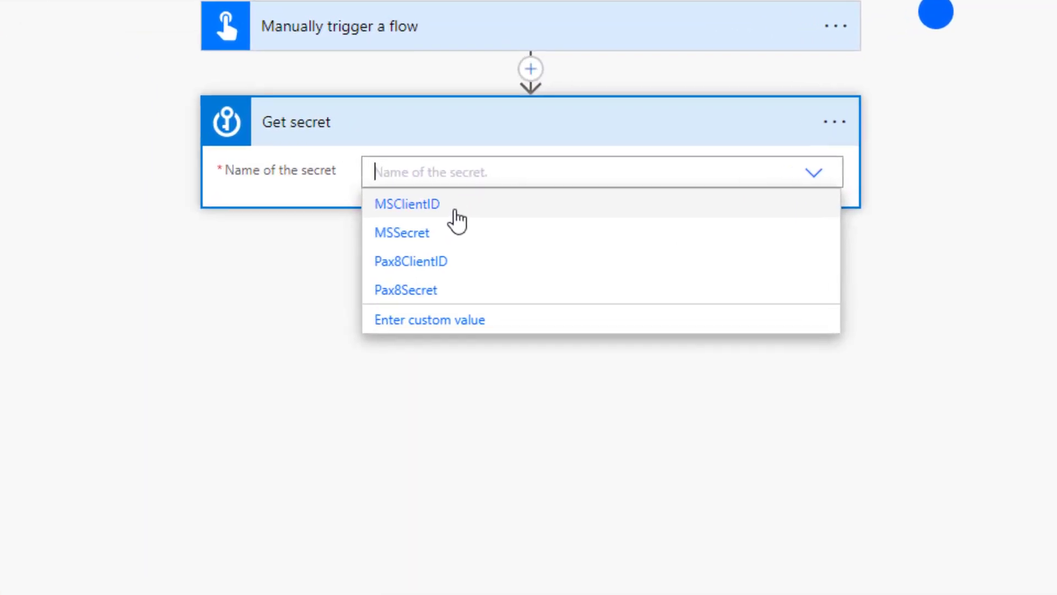
pyautogui.click(456, 211)
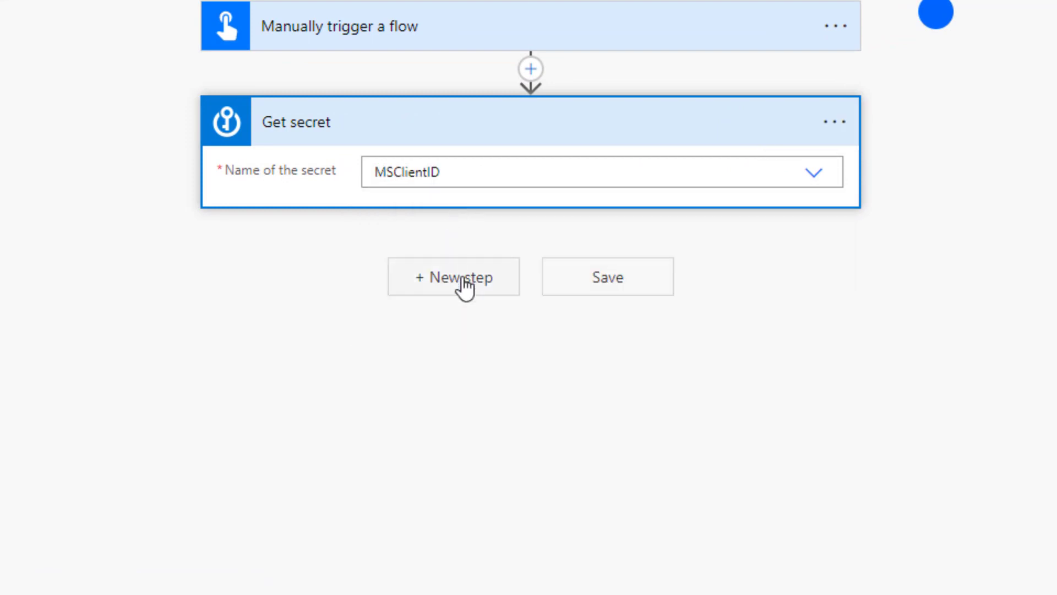
# Add a second Azure Key Vault Get secret action that retrieves the MSSecret secret
pyautogui.click(464, 280)
pyautogui.write('Azure Key')
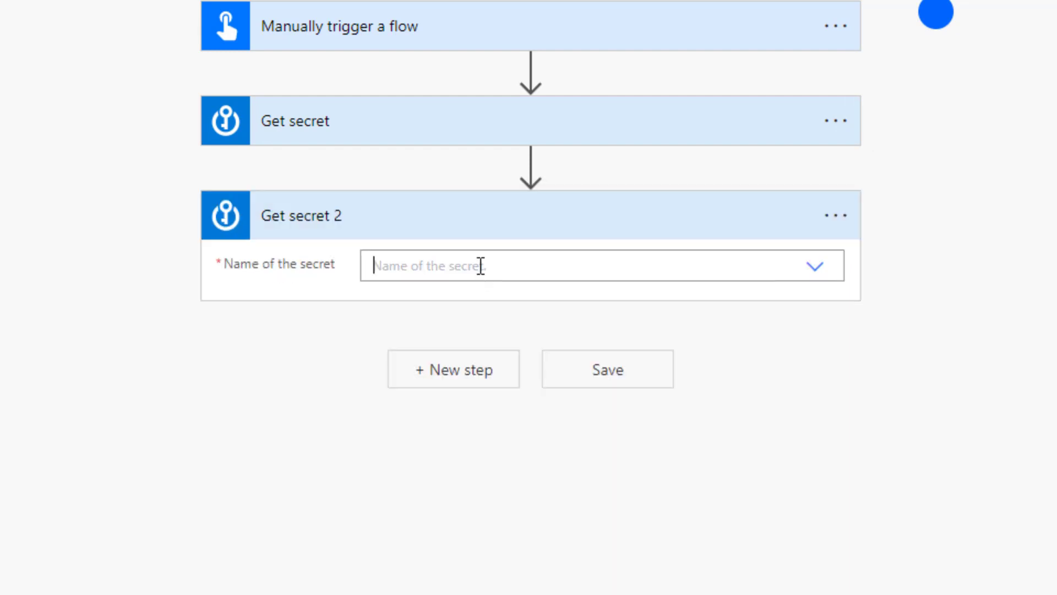
pyautogui.click(479, 265)
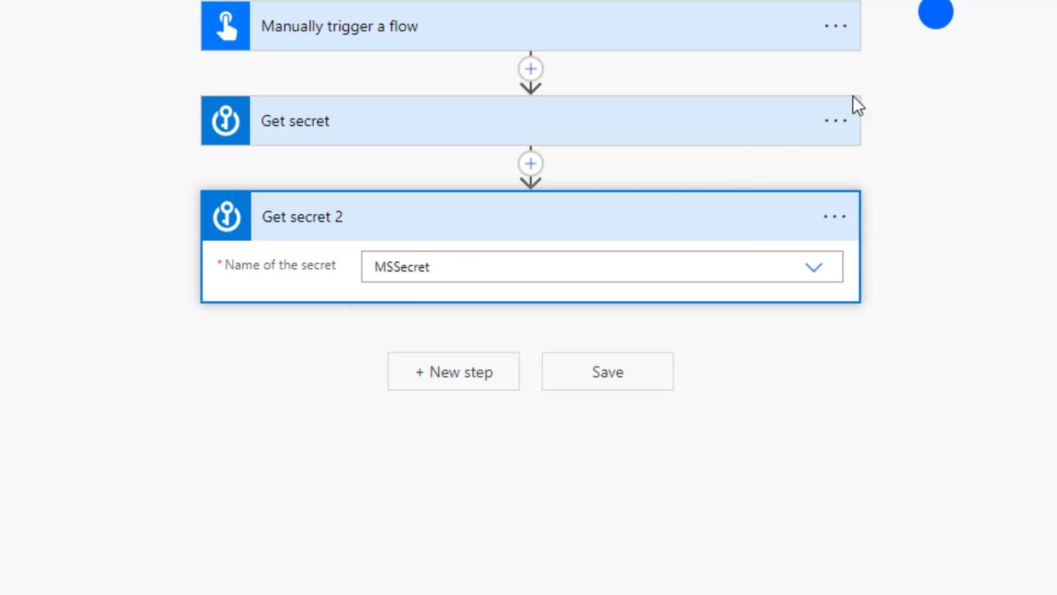
# Rename the two Get secret actions MS ClientID and MS Secret, and collapse the second one
pyautogui.click(839, 119)
pyautogui.click(914, 165)
pyautogui.write('MS ClientID')
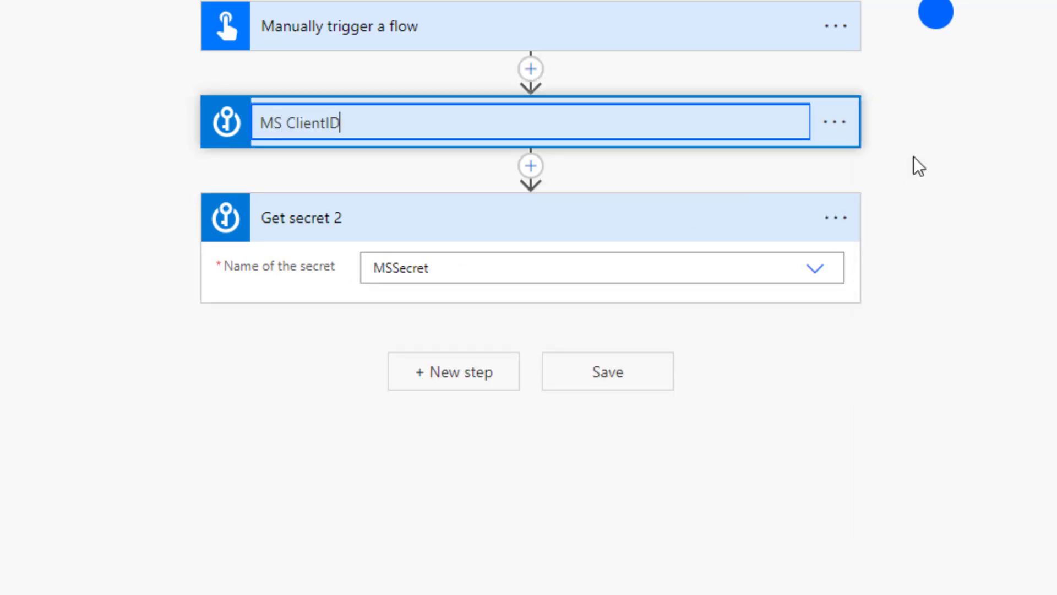
pyautogui.click(835, 218)
pyautogui.click(903, 250)
pyautogui.write('MS Secret')
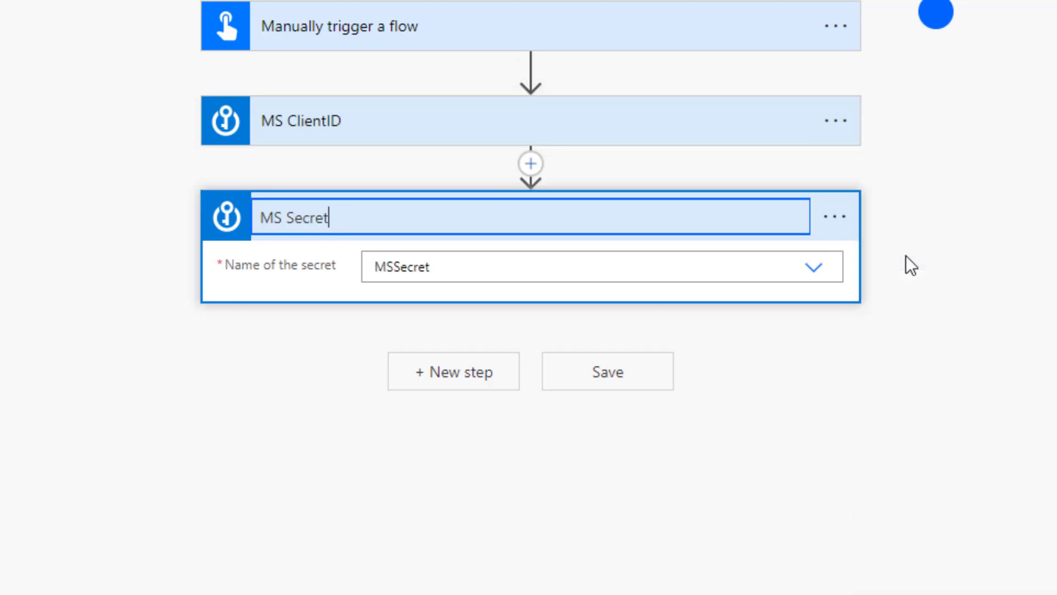
pyautogui.press('Return')
pyautogui.click(699, 214)
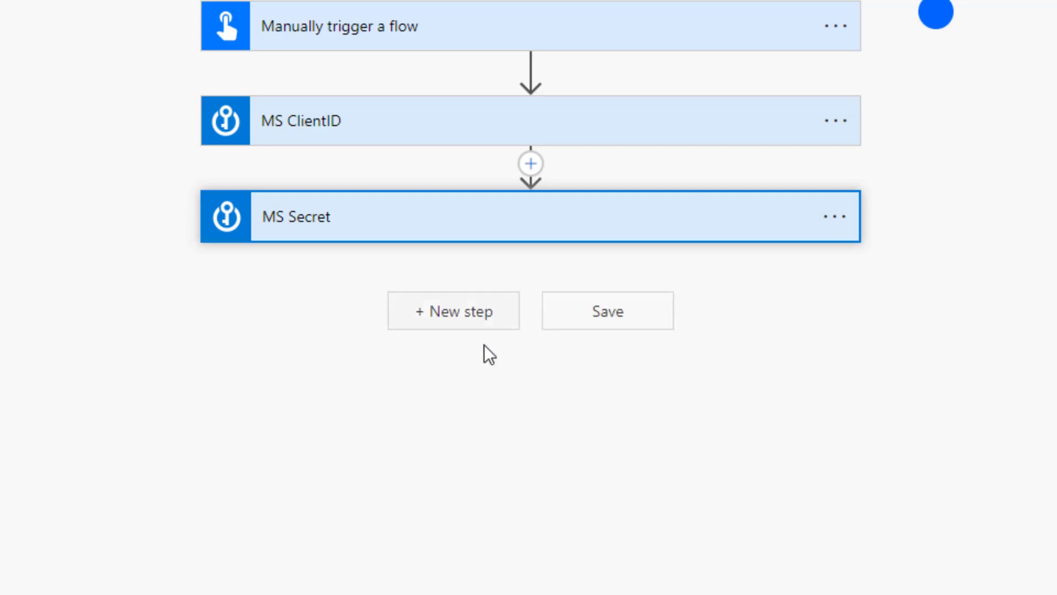
# Add an HTTP action after MS Secret and set its method to POST
pyautogui.click(477, 316)
pyautogui.click(512, 379)
pyautogui.write('http')
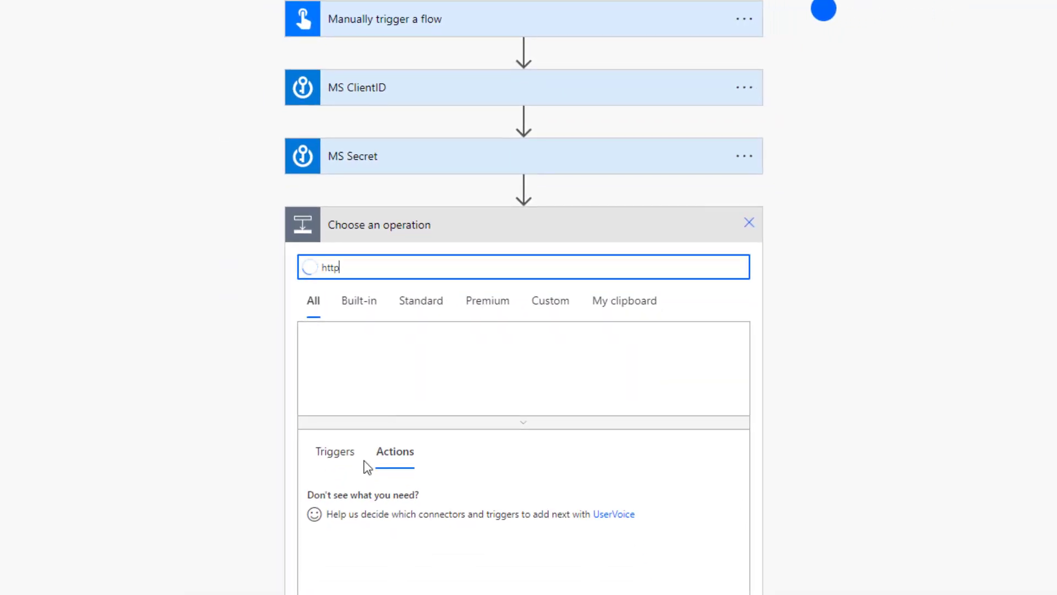
pyautogui.click(425, 500)
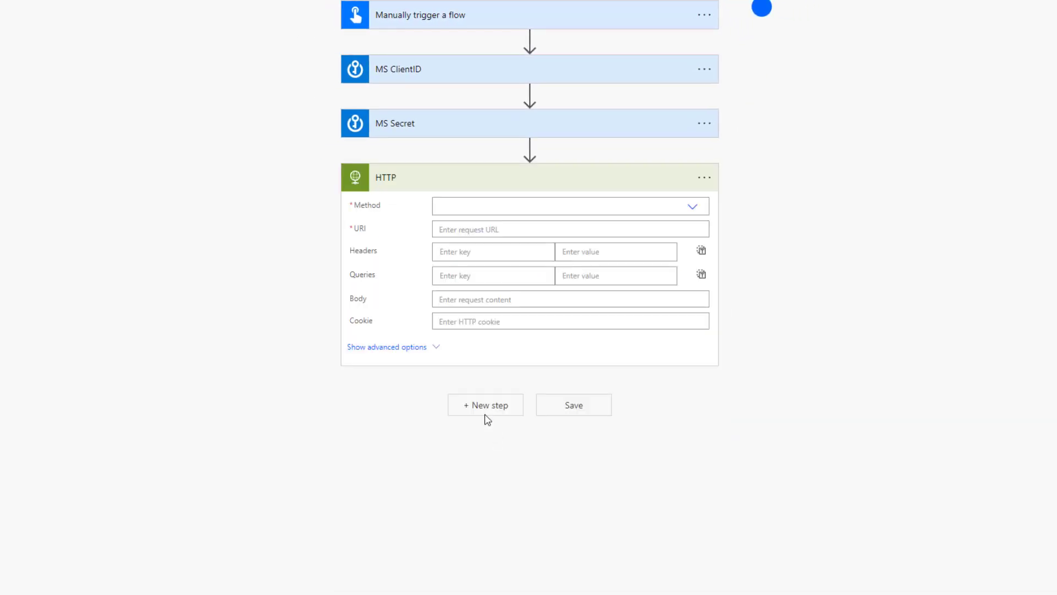
pyautogui.click(518, 208)
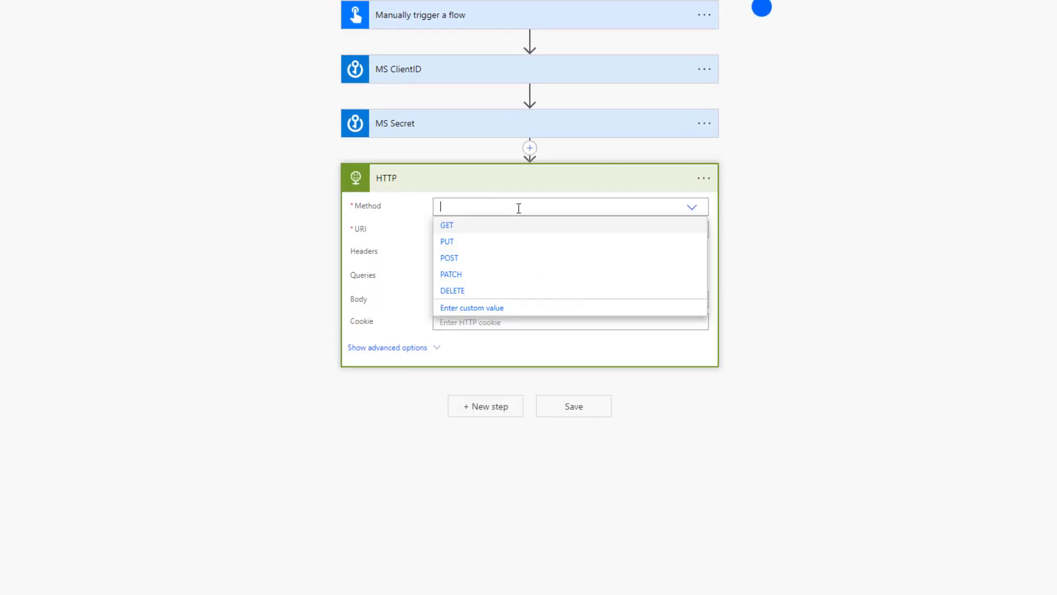
pyautogui.click(455, 258)
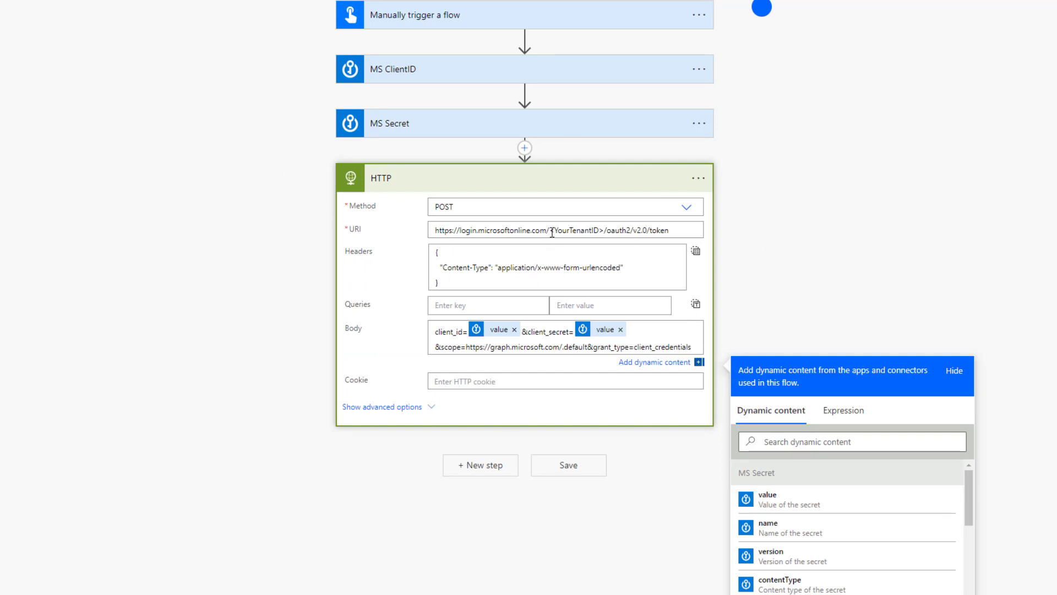
# Review the HTTP action's token URI with its tenant ID placeholder, and view its headers as key-value pairs
pyautogui.moveTo(550, 230); pyautogui.dragTo(609, 230)
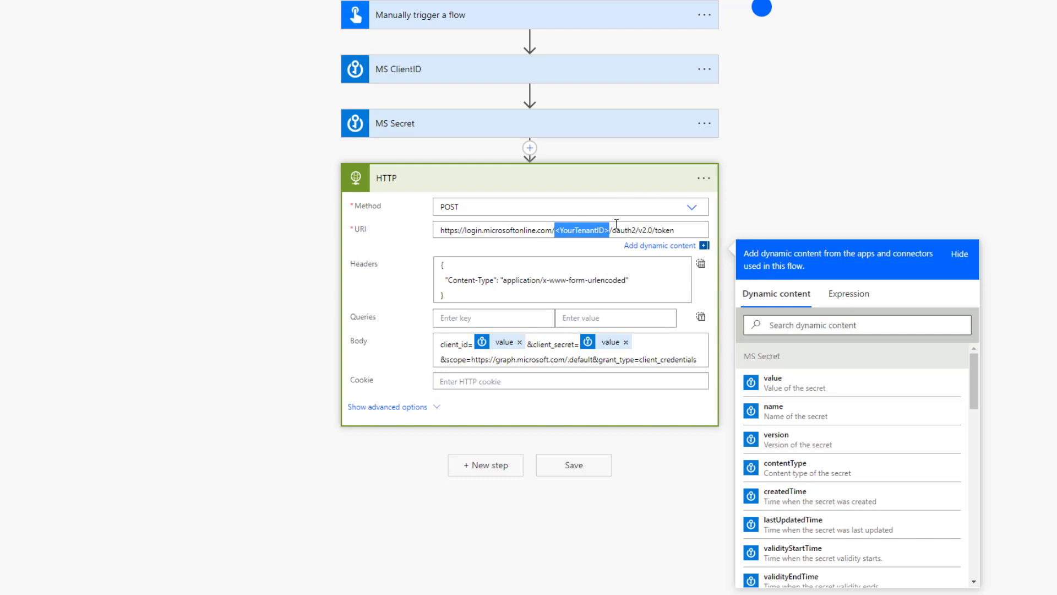
pyautogui.moveTo(675, 230); pyautogui.dragTo(457, 231)
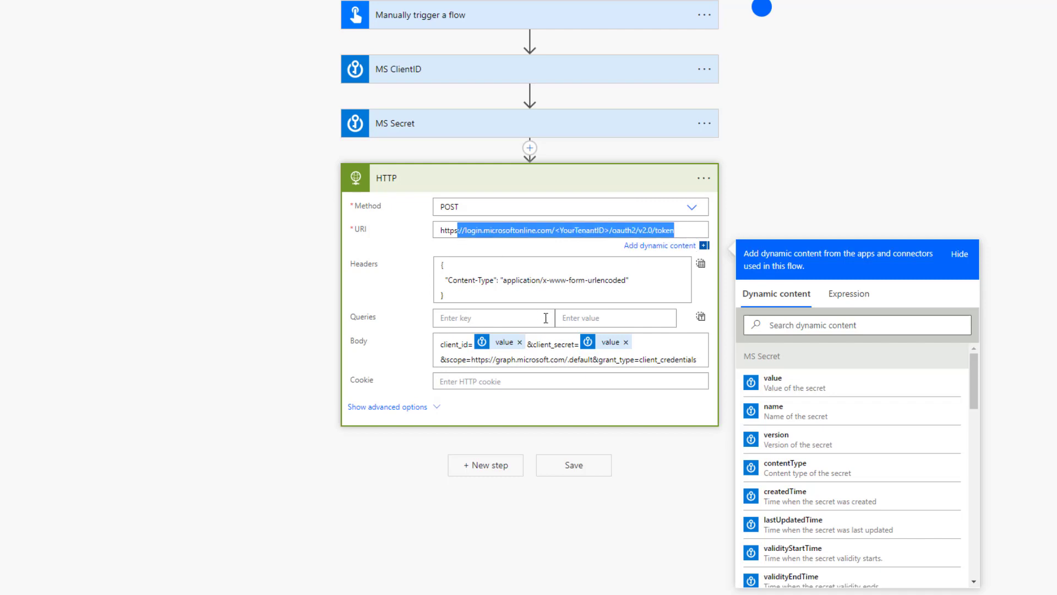
pyautogui.moveTo(453, 296); pyautogui.dragTo(433, 260)
pyautogui.click(695, 256)
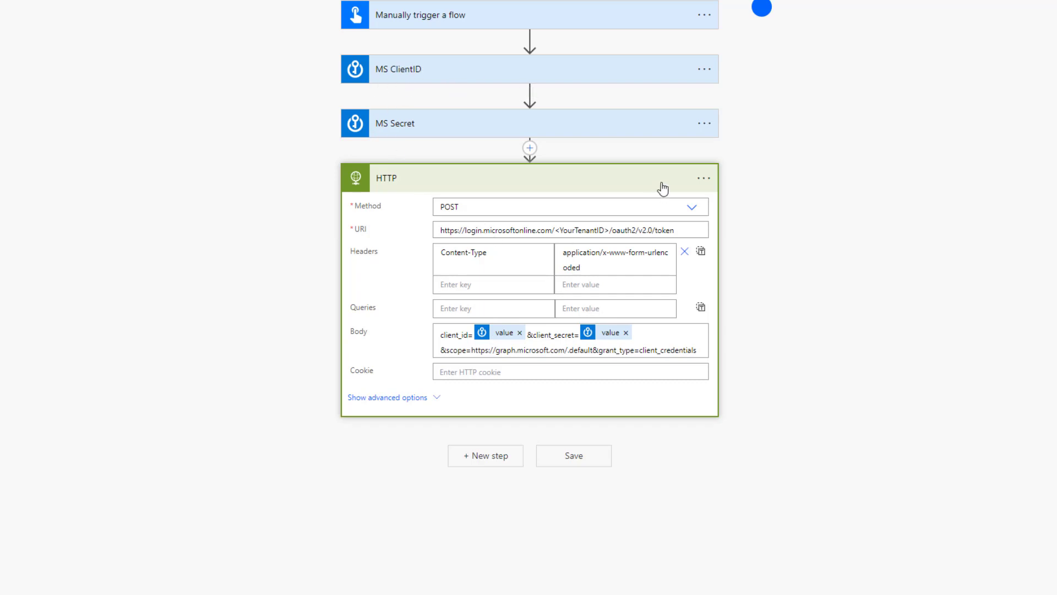
# Rename the HTTP action Get Access Token and collapse it
pyautogui.click(711, 178)
pyautogui.click(760, 202)
pyautogui.write('G')
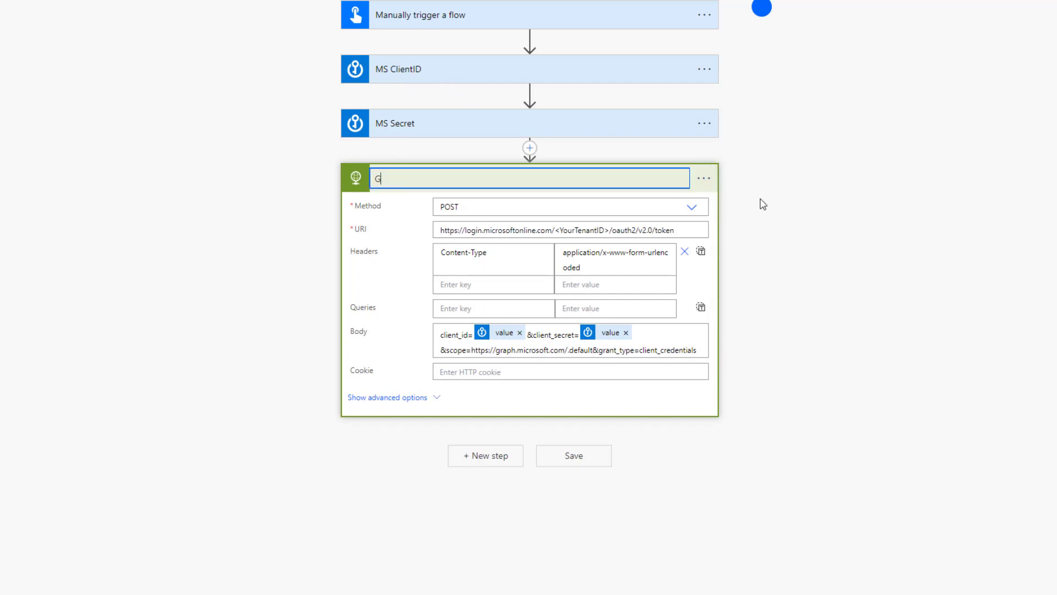
pyautogui.write('et Access Token')
pyautogui.press('Return')
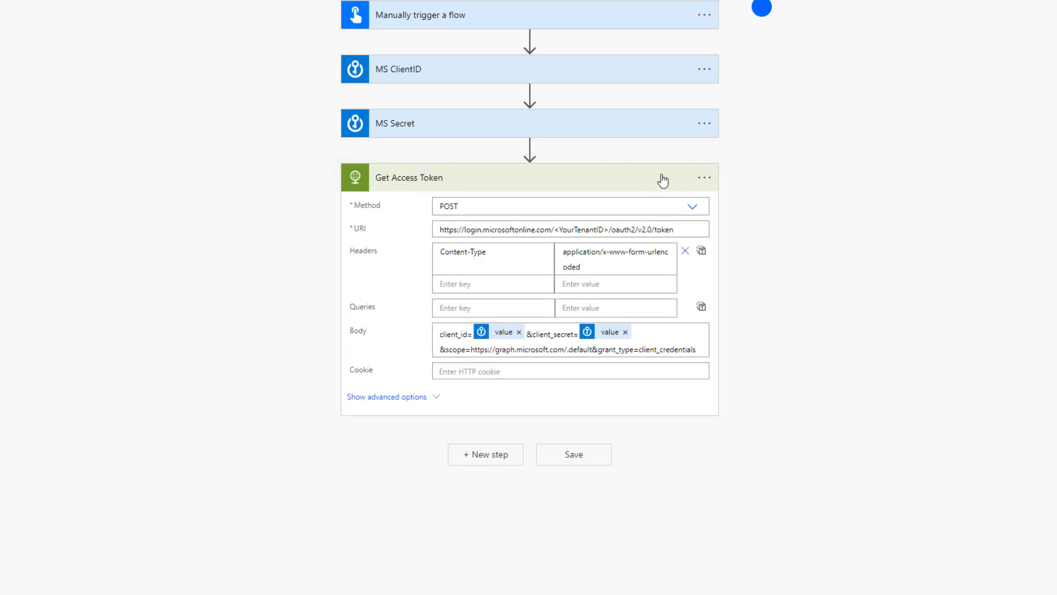
pyautogui.click(630, 182)
# Add a Parse JSON action after Get Access Token
pyautogui.click(516, 233)
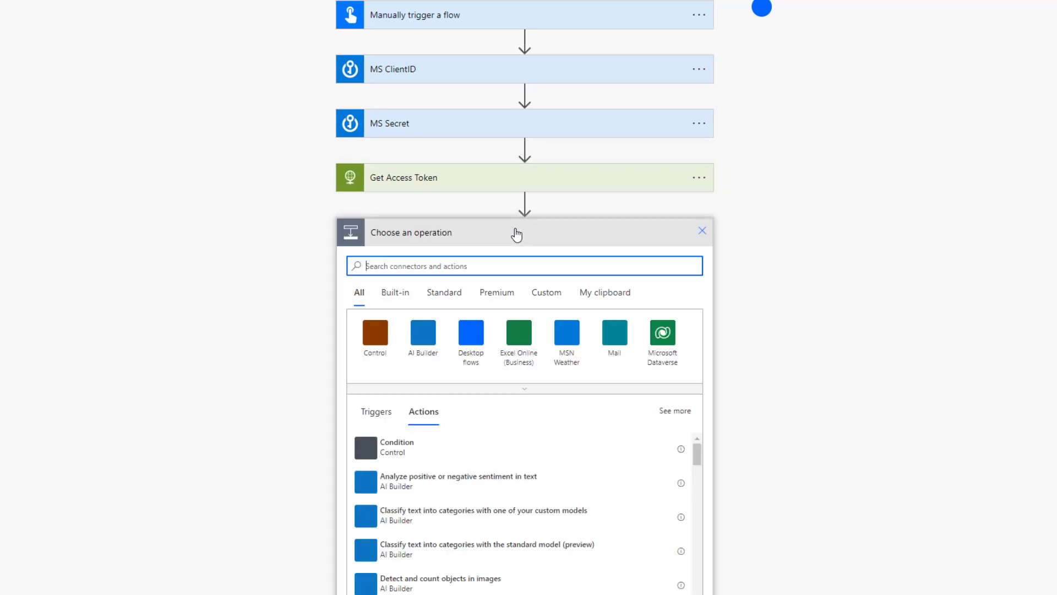
pyautogui.write('Parse H')
pyautogui.press('BackSpace')
pyautogui.write('JSON')
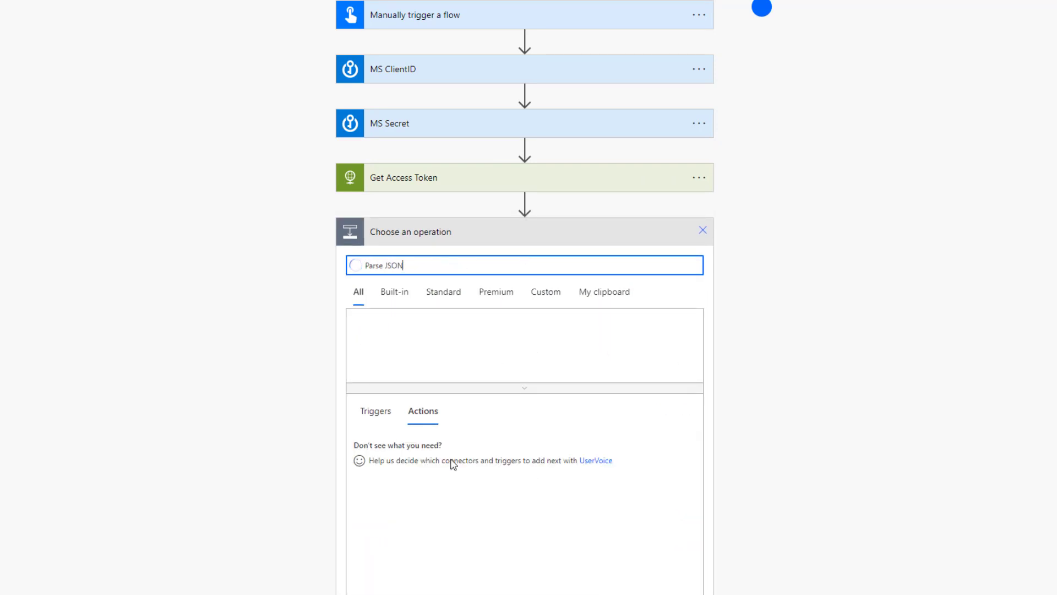
pyautogui.click(443, 454)
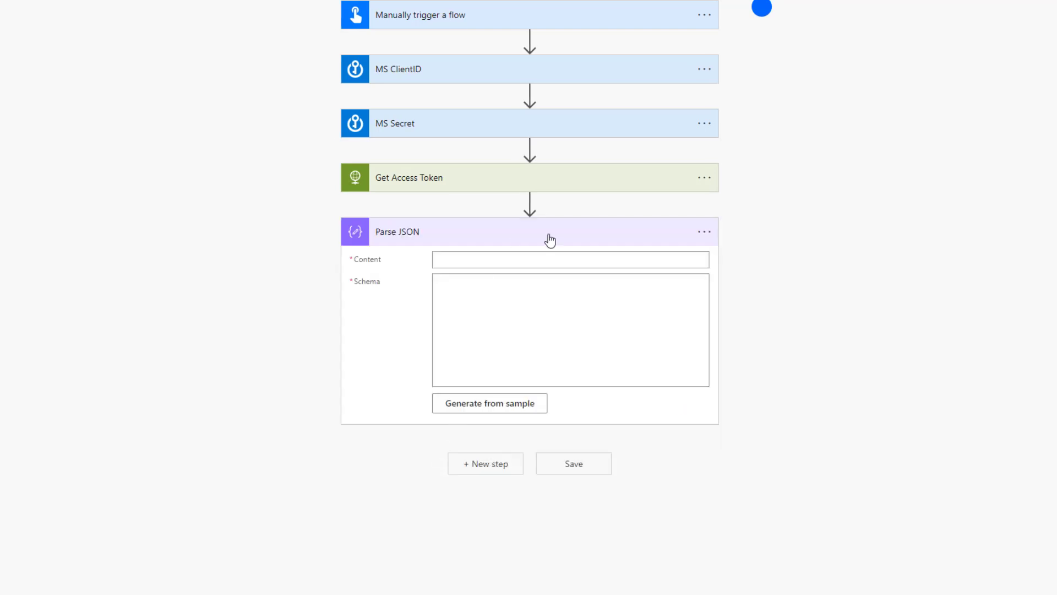
# Set the Parse JSON content to the Get Access Token Body and paste in the token response schema
pyautogui.click(548, 259)
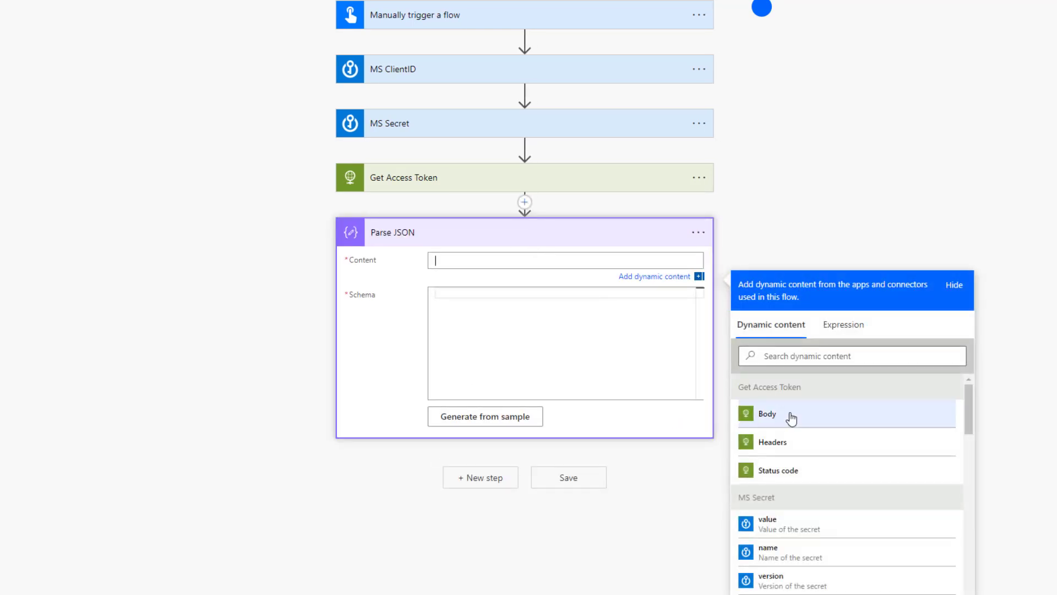
pyautogui.click(791, 416)
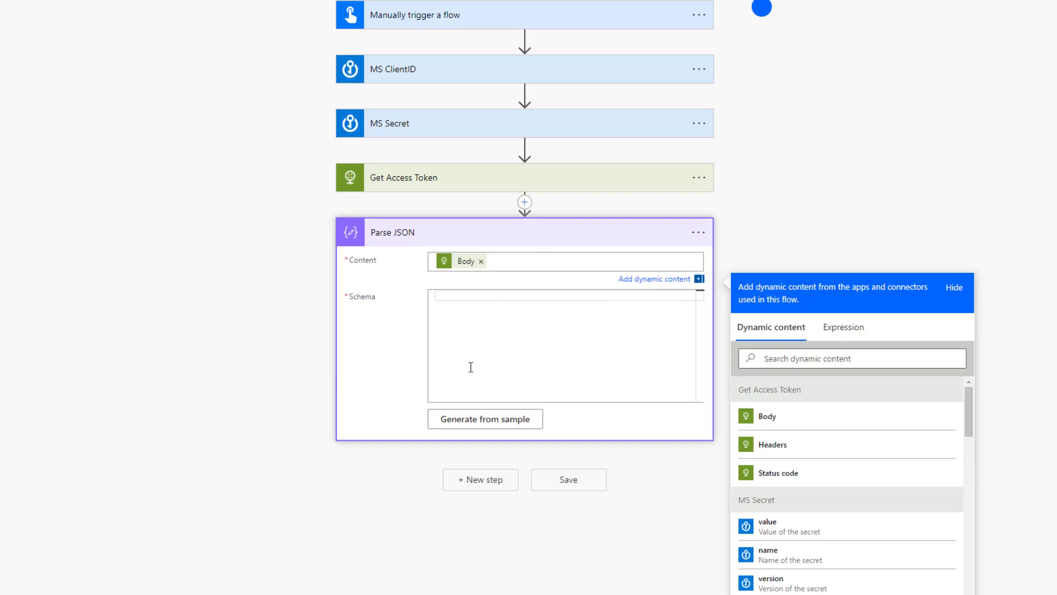
pyautogui.click(513, 353)
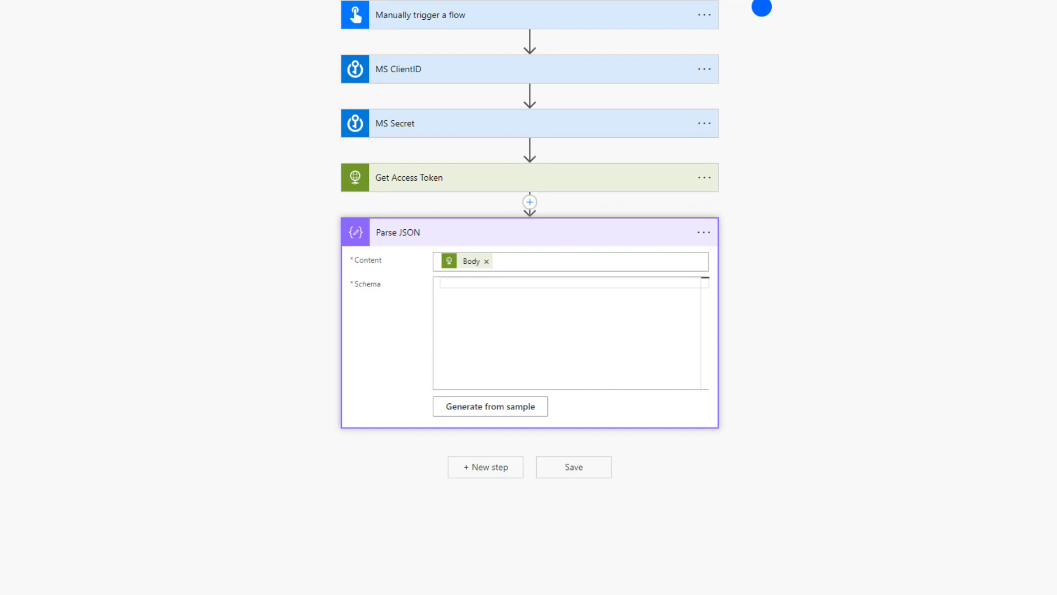
pyautogui.hotkey('ctrl', 'v')
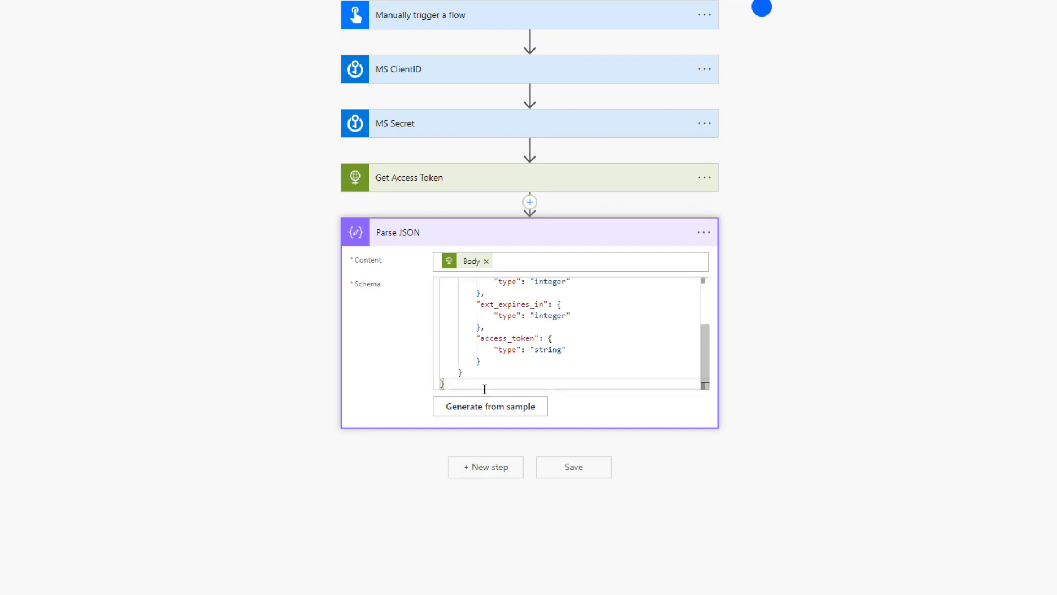
# Rename the Parse JSON action Parse Partner Token and collapse it
pyautogui.scroll(3, 619, 334)
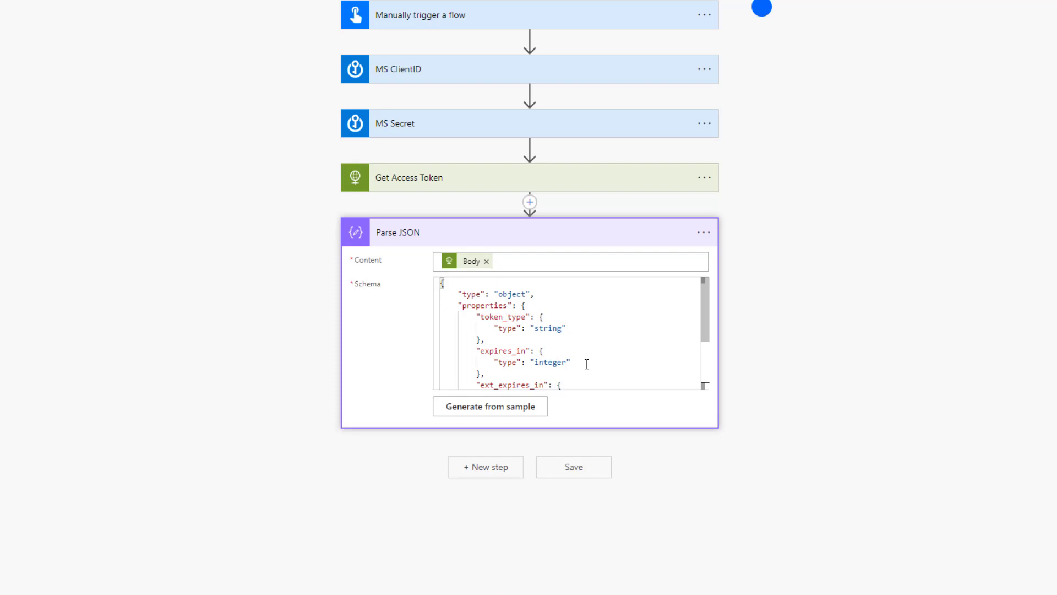
pyautogui.click(705, 232)
pyautogui.click(768, 258)
pyautogui.write('Pa')
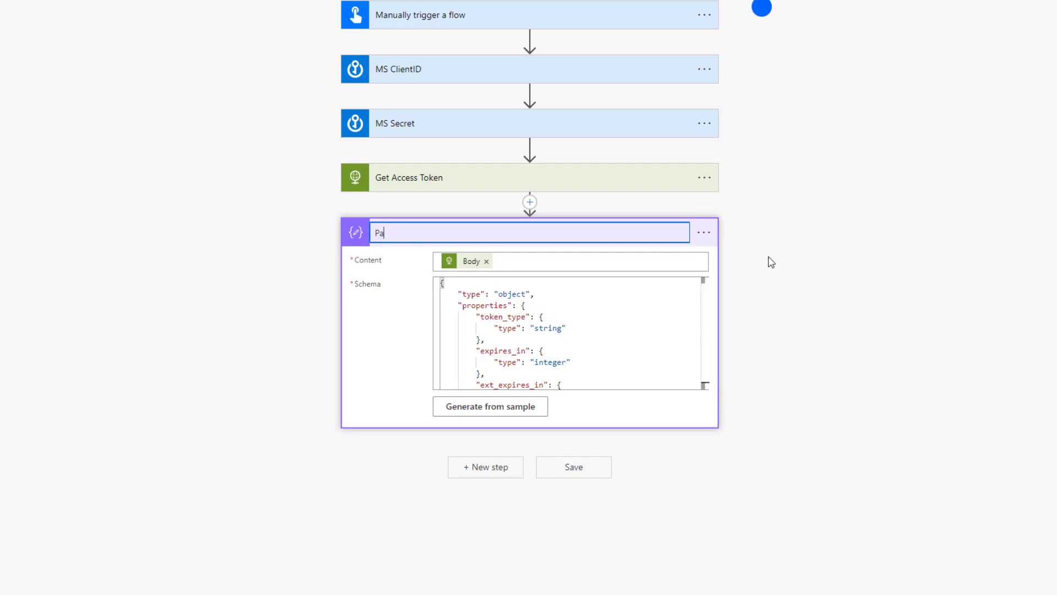
pyautogui.write('rse Partner Token')
pyautogui.press('Return')
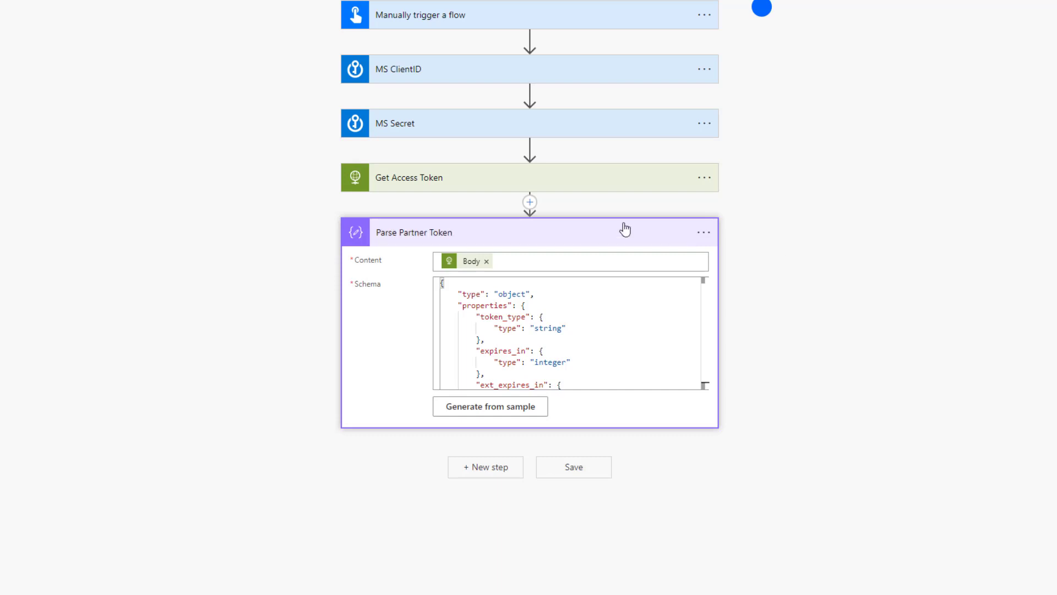
pyautogui.click(592, 233)
# Review the access_token property in the Parse Partner Token schema
pyautogui.click(505, 293)
pyautogui.click(402, 233)
pyautogui.scroll(-1, 509, 342)
pyautogui.moveTo(480, 355); pyautogui.dragTo(534, 356)
pyautogui.click(554, 235)
# Add an HTTP action after Parse Partner Token
pyautogui.click(540, 316)
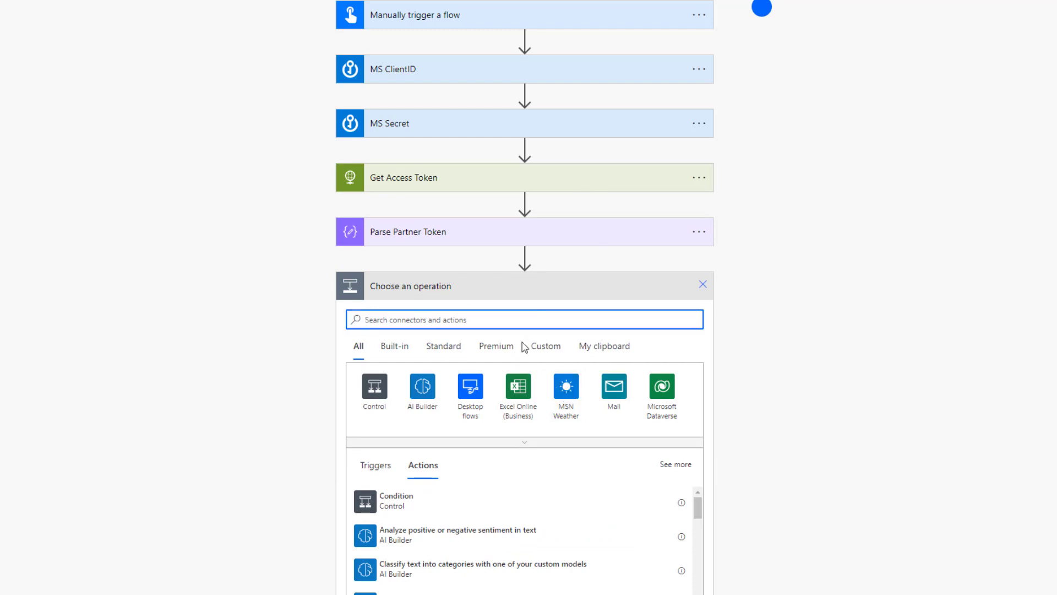
pyautogui.write('Http')
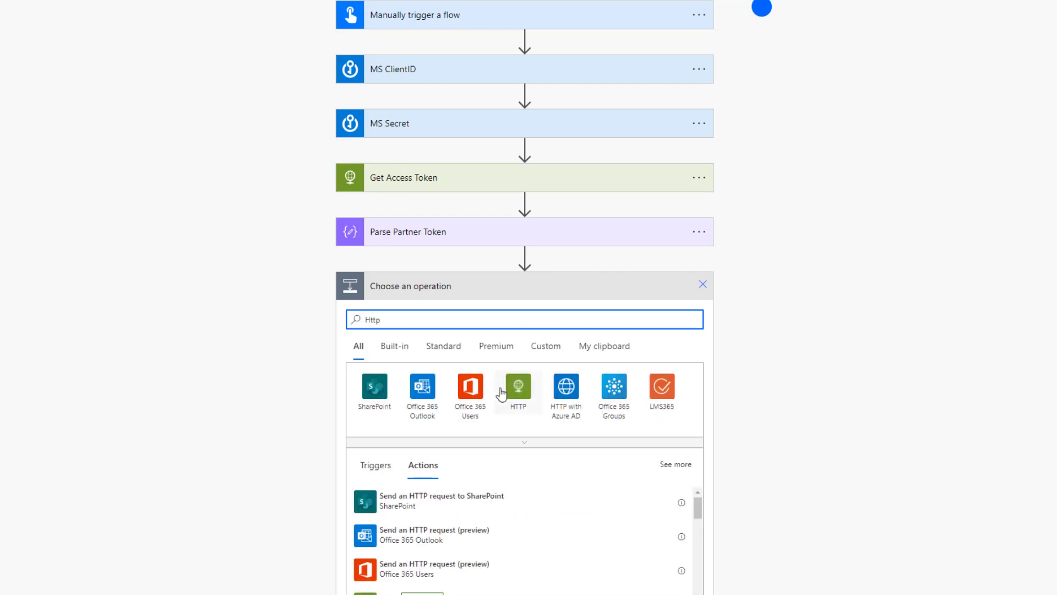
pyautogui.scroll(-1, 461, 530)
pyautogui.click(479, 543)
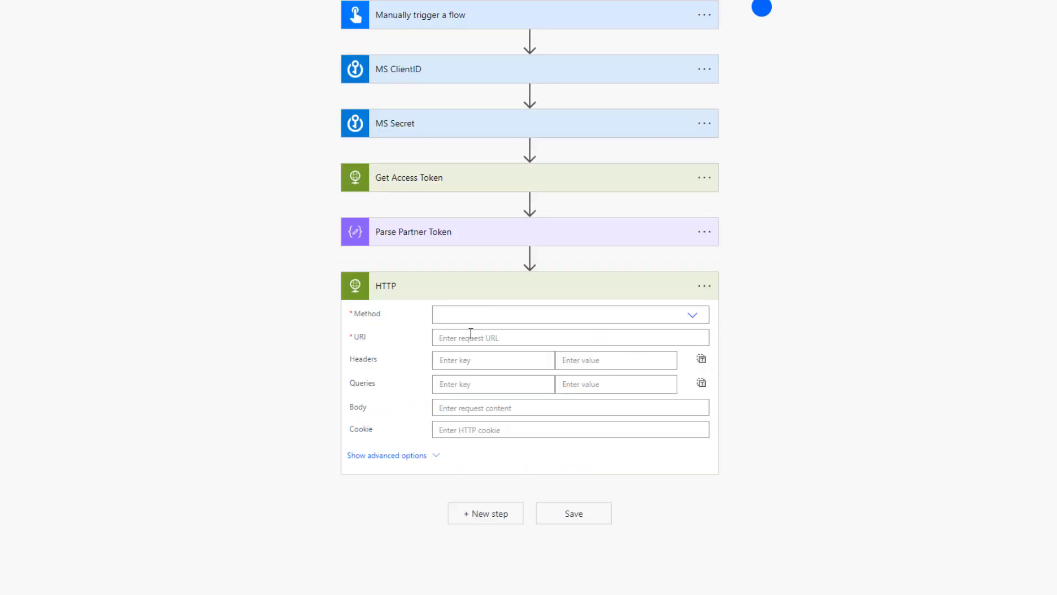
pyautogui.click(483, 312)
pyautogui.click(465, 333)
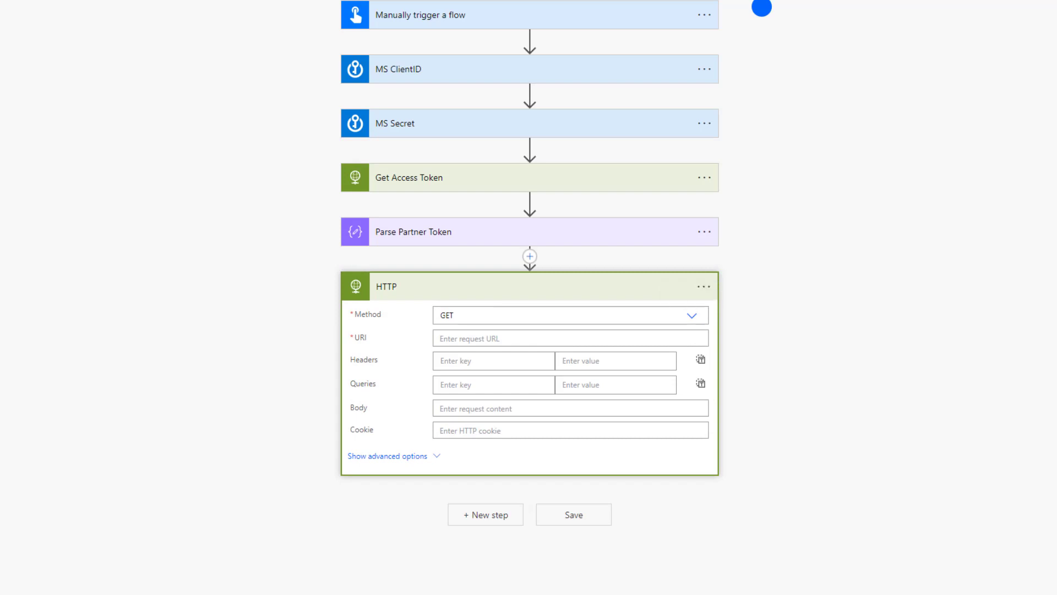
pyautogui.click(507, 337)
pyautogui.write('https://graph.microsoft.com/beta/contracts')
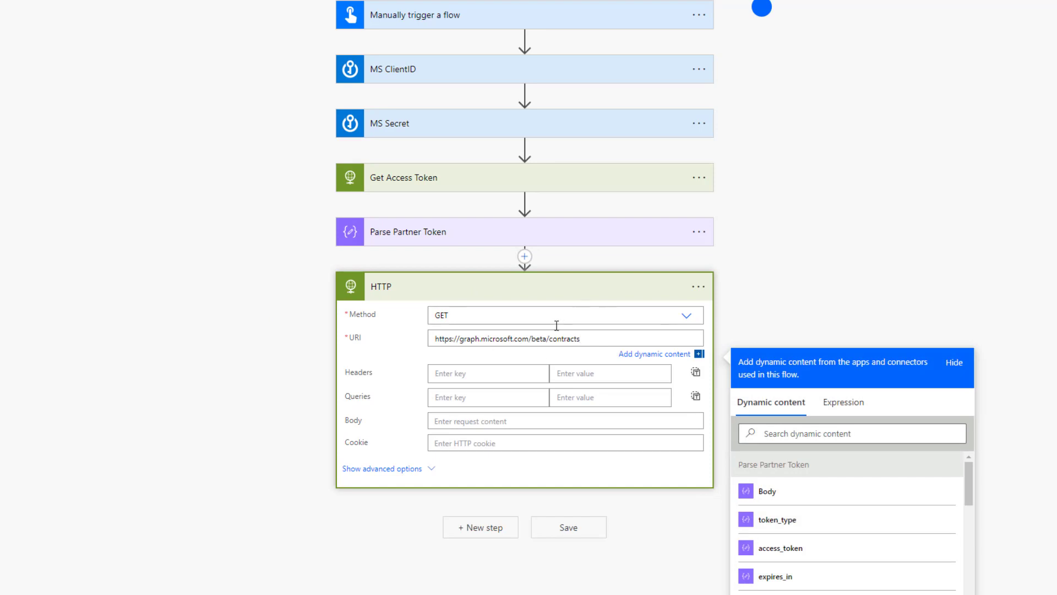
pyautogui.moveTo(583, 337); pyautogui.dragTo(423, 345)
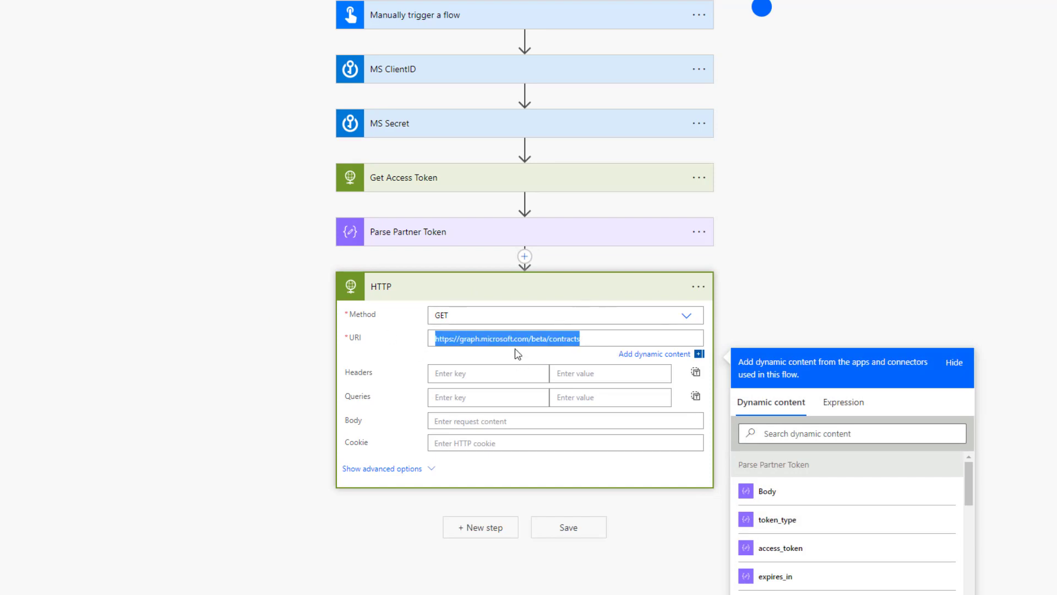
pyautogui.click(468, 348)
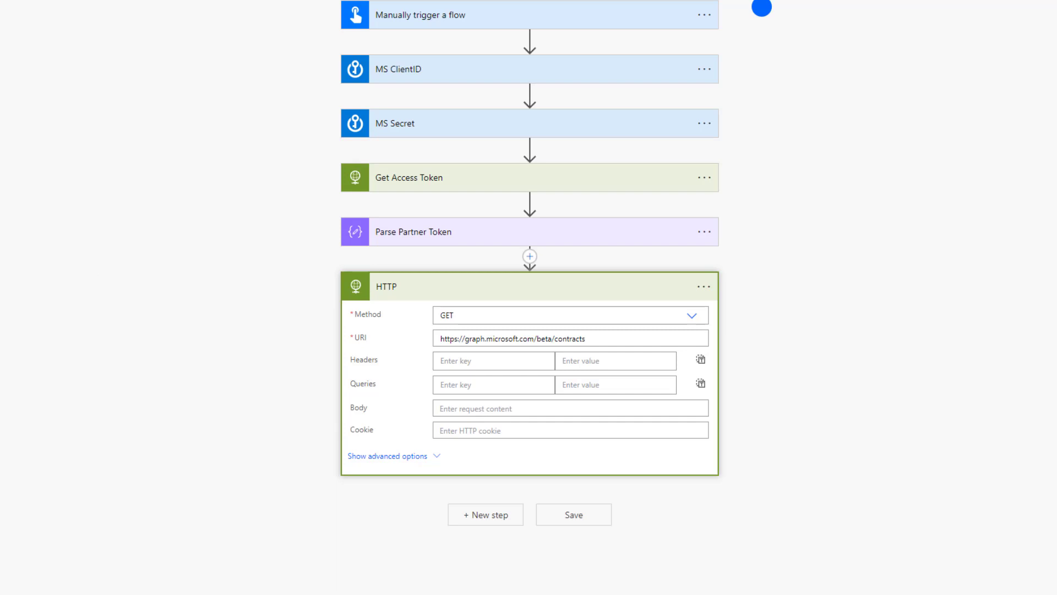
# Enter the HTTP headers as JSON with Content-Type application/json and Authorization set to Bearer plus the access_token dynamic value
pyautogui.click(699, 360)
pyautogui.click(624, 364)
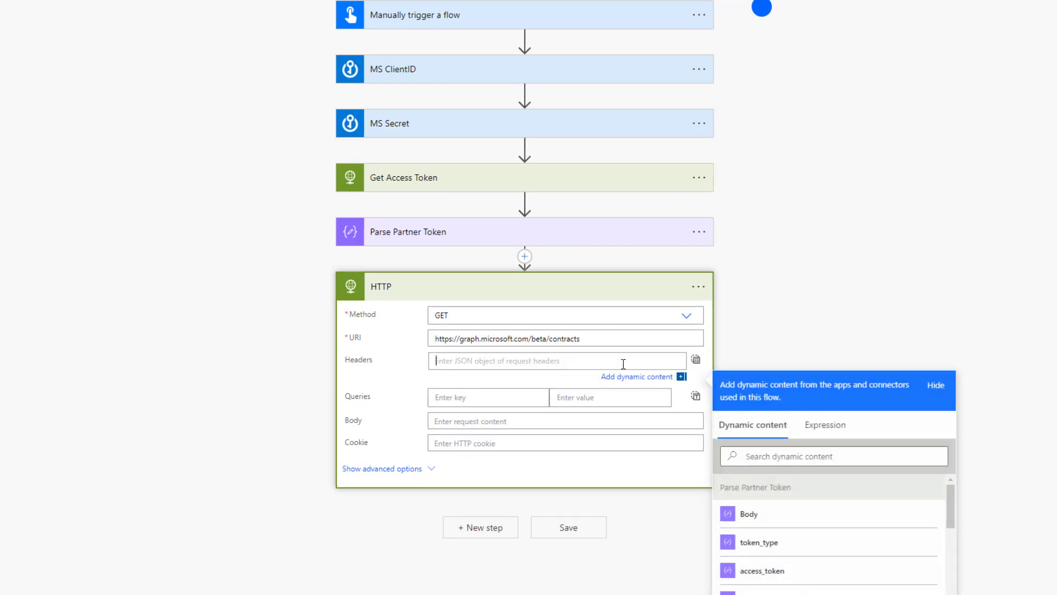
pyautogui.write('{   "Content-Type": "application/json",   "Authorization": "Bearer access_token" }')
pyautogui.moveTo(439, 385); pyautogui.dragTo(573, 377)
pyautogui.click(572, 376)
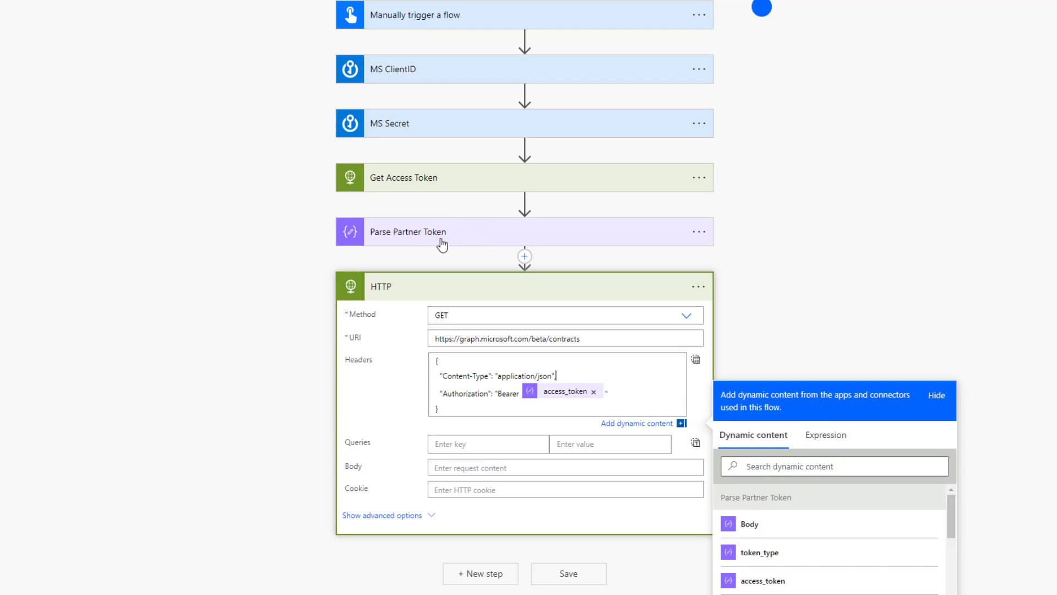
# Rename the contracts HTTP action Get Customers
pyautogui.scroll(-2, 582, 475)
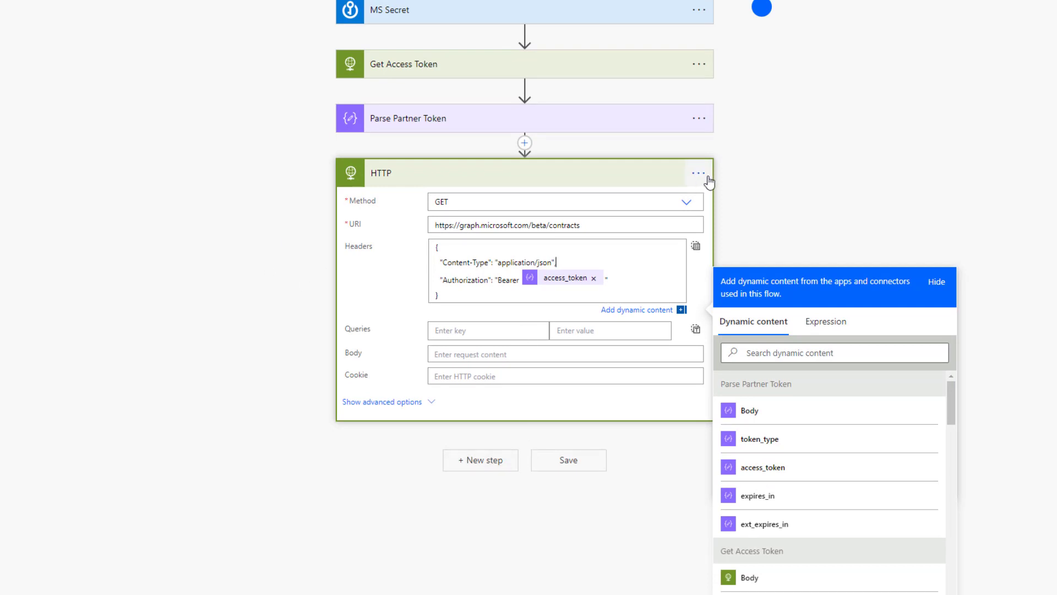
pyautogui.click(774, 206)
pyautogui.click(703, 287)
pyautogui.click(751, 307)
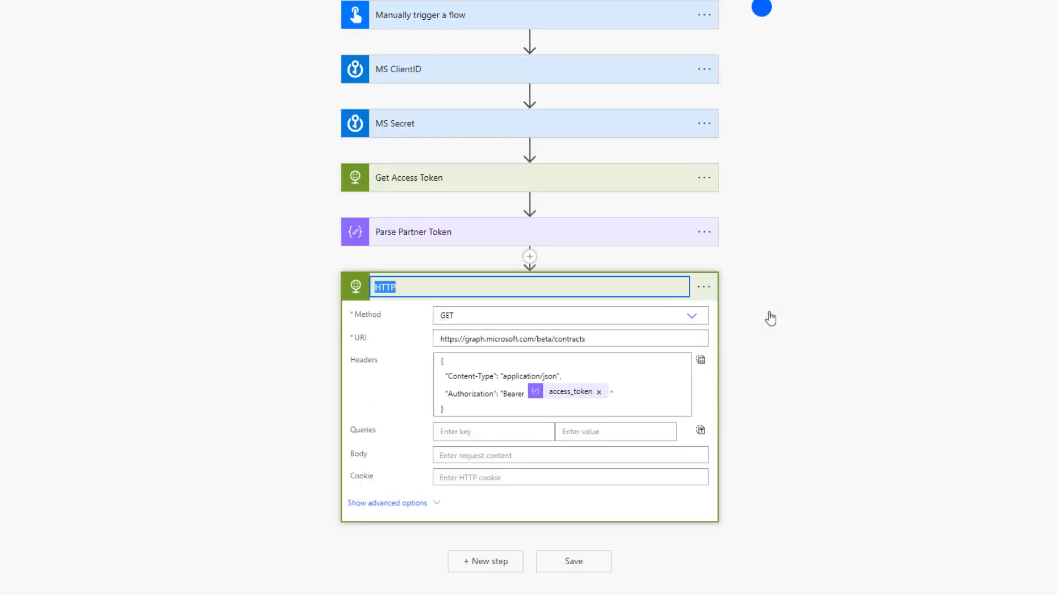
pyautogui.write('Get Customers')
pyautogui.press('Return')
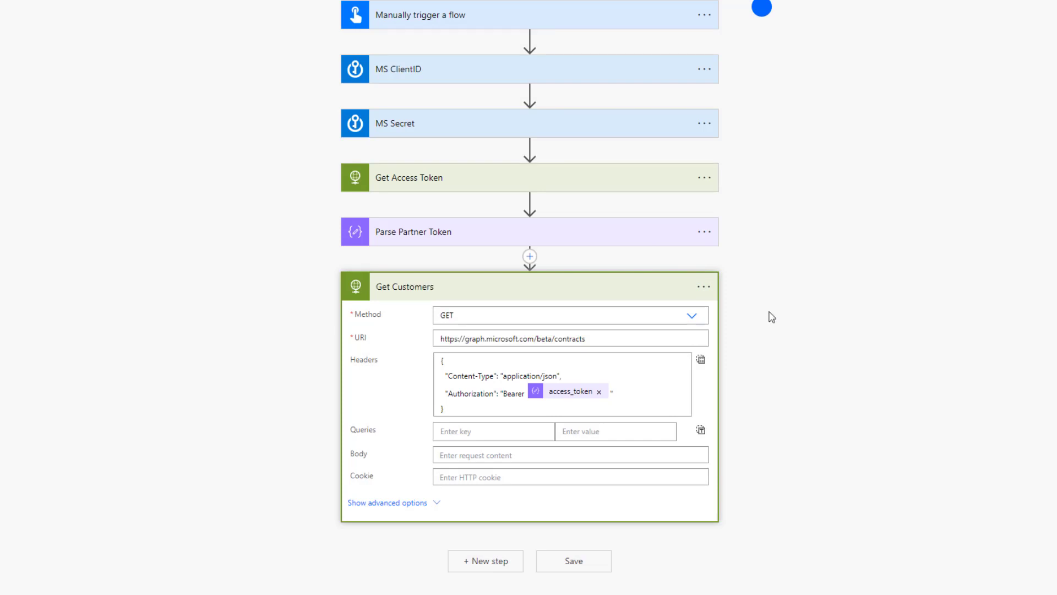
# Add a Parse JSON action after Get Customers
pyautogui.click(480, 560)
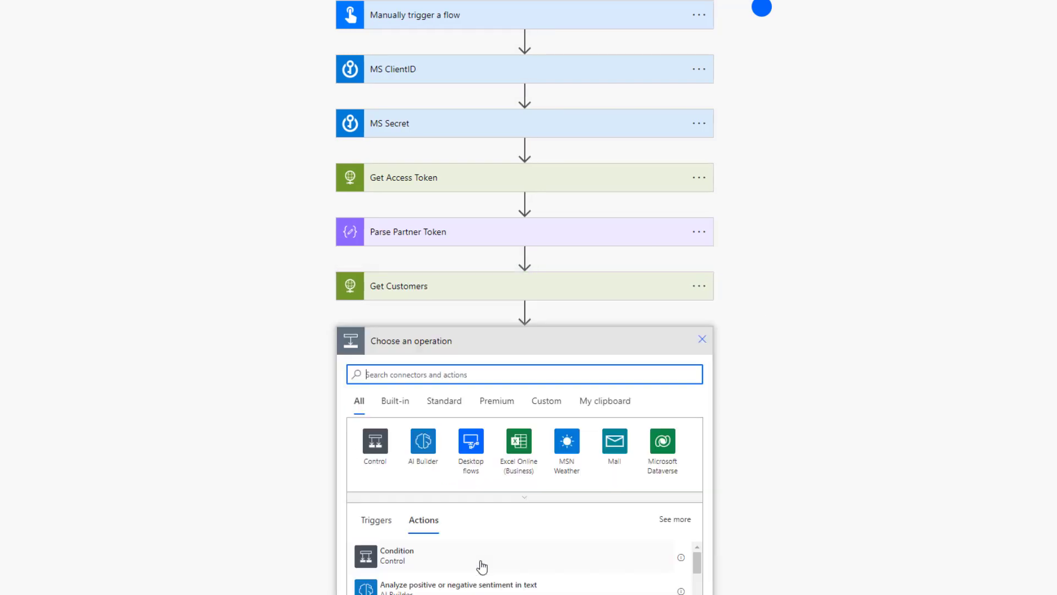
pyautogui.write('Pars')
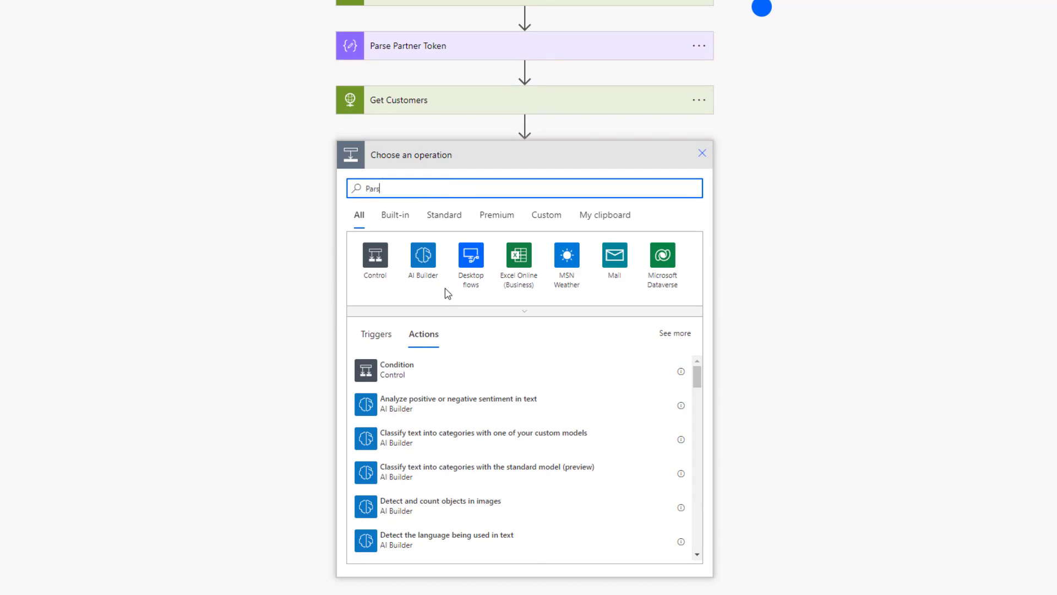
pyautogui.write('on')
pyautogui.press('BackSpace')
pyautogui.press('BackSpace')
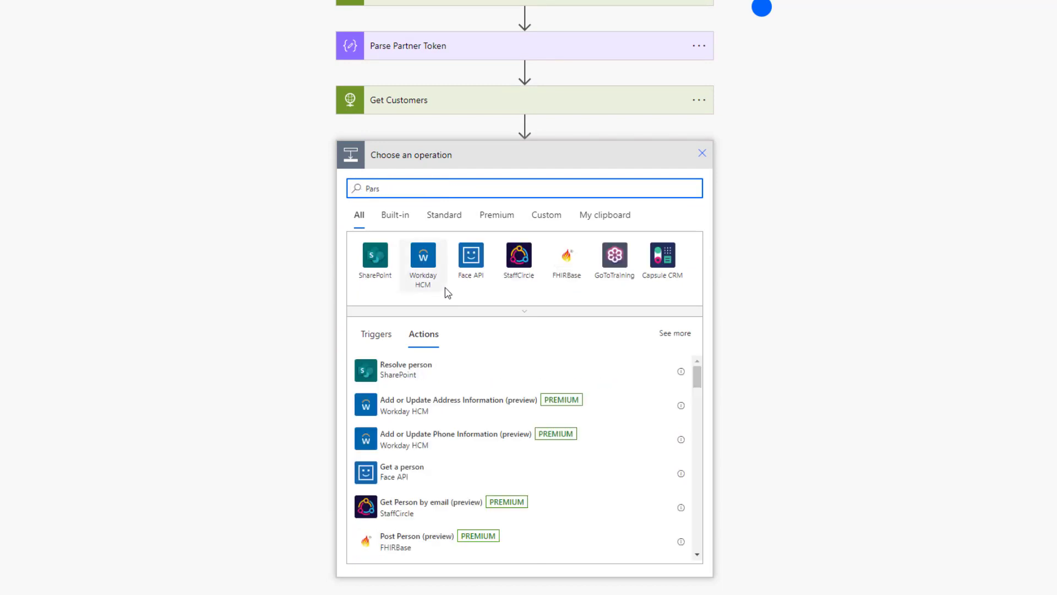
pyautogui.write('e J')
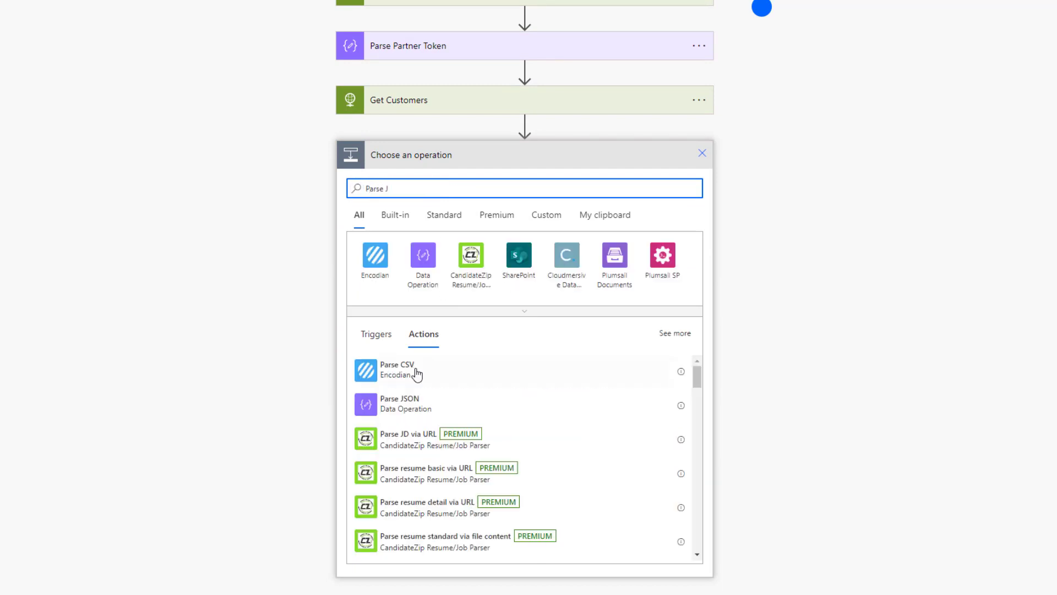
pyautogui.click(484, 414)
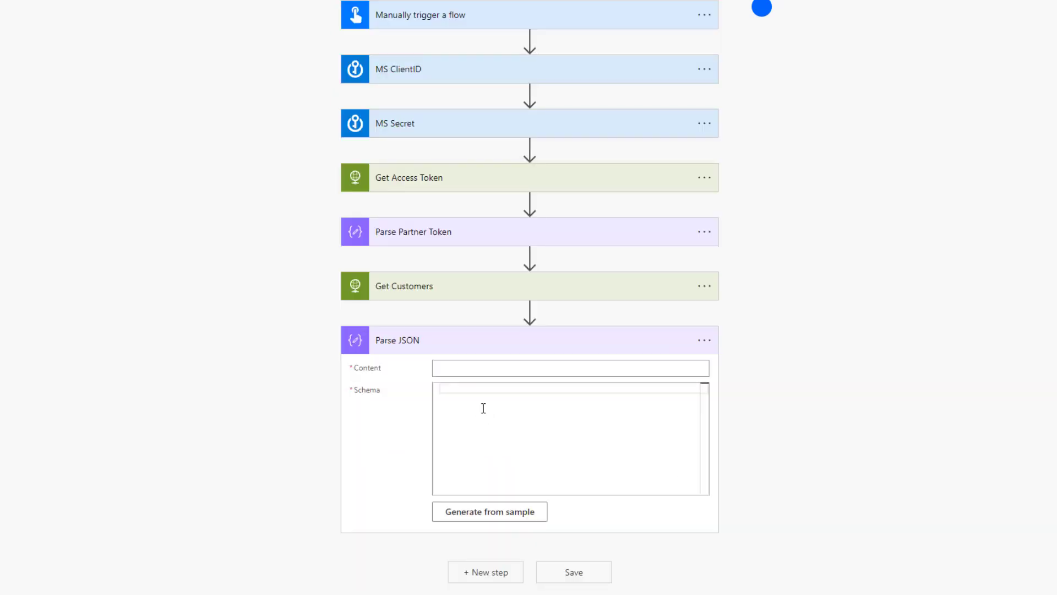
# Set the Parse JSON content to the Get Customers Body and paste in the customer contracts response schema
pyautogui.click(493, 364)
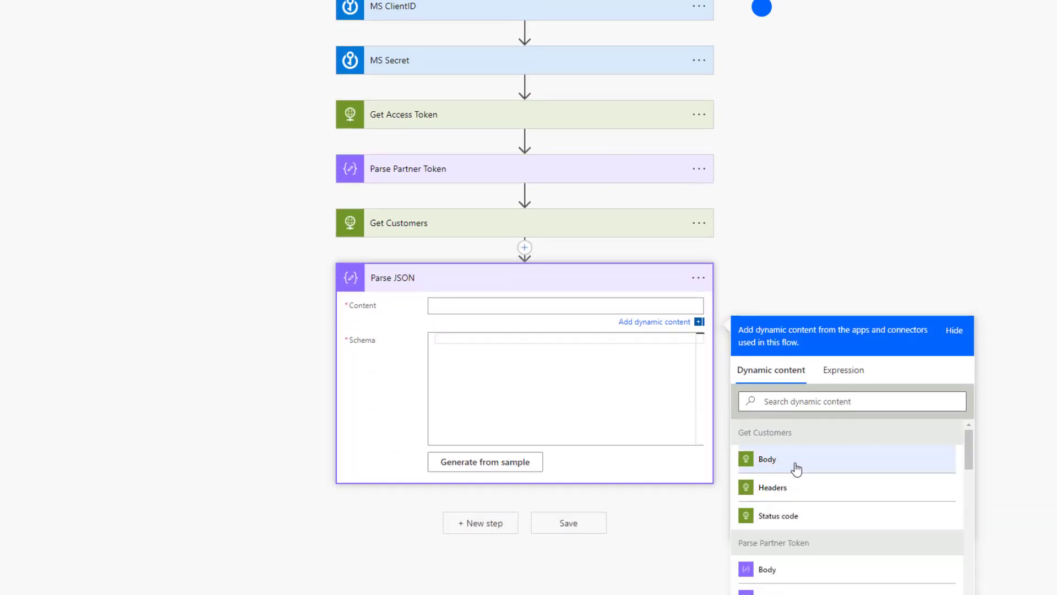
pyautogui.click(796, 467)
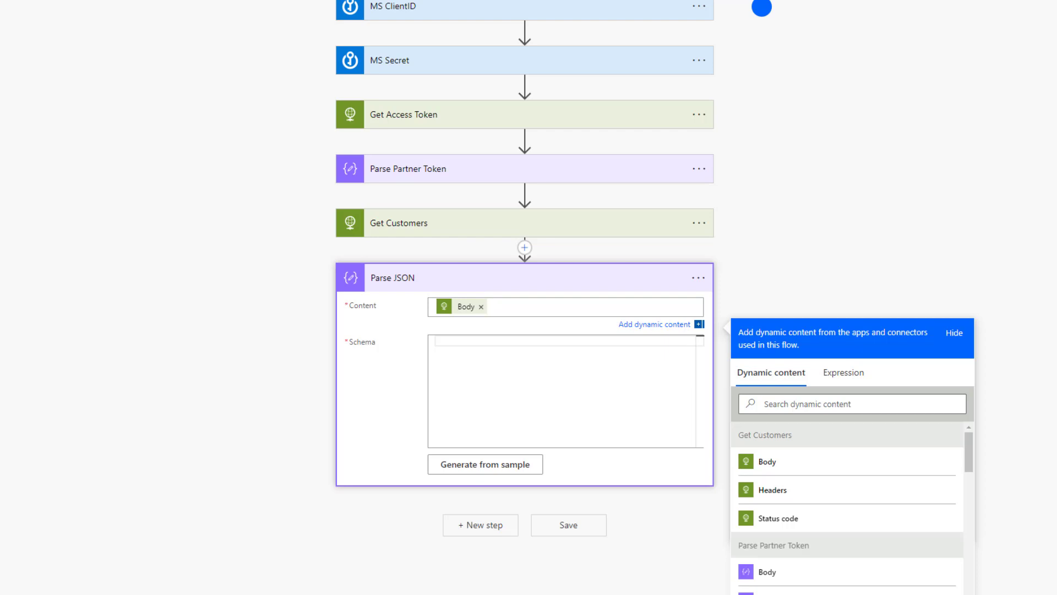
pyautogui.click(496, 380)
pyautogui.hotkey('ctrl', 'v')
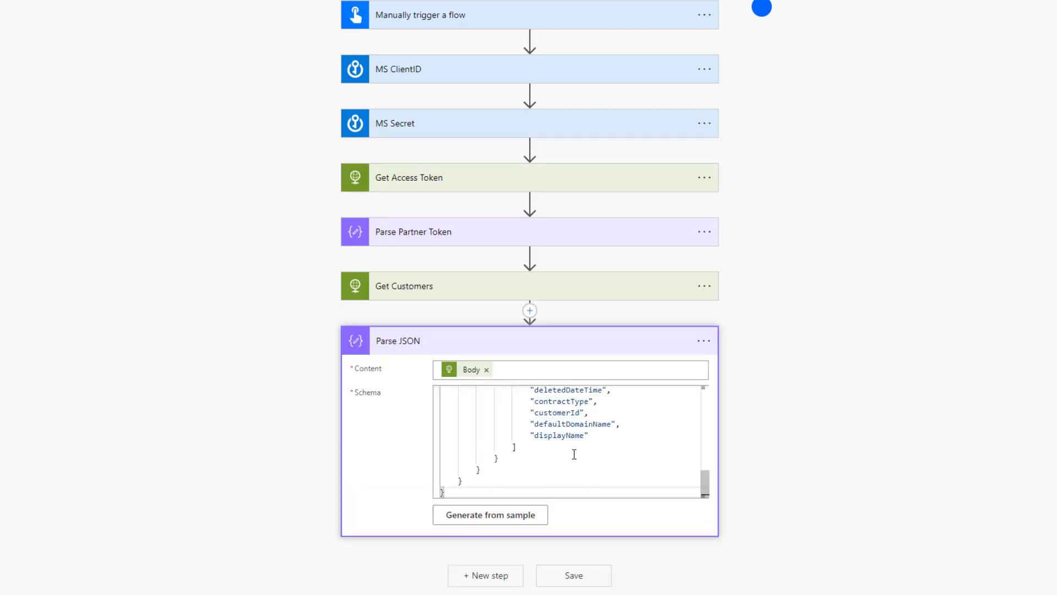
pyautogui.scroll(5, 573, 454)
pyautogui.scroll(2, 575, 452)
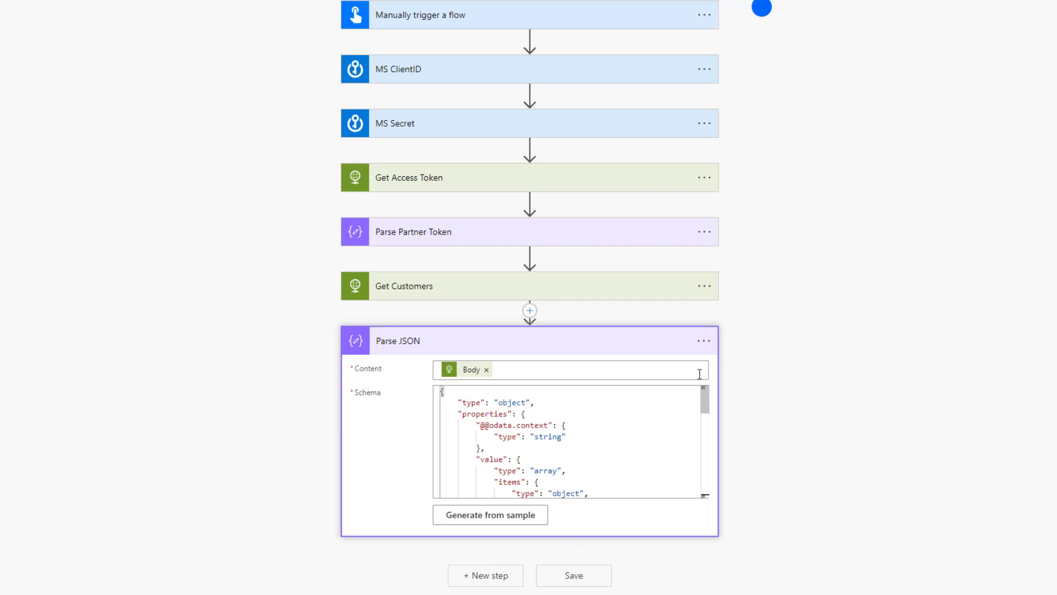
# Rename the new Parse JSON action Parse Customers and collapse it
pyautogui.click(703, 342)
pyautogui.click(777, 364)
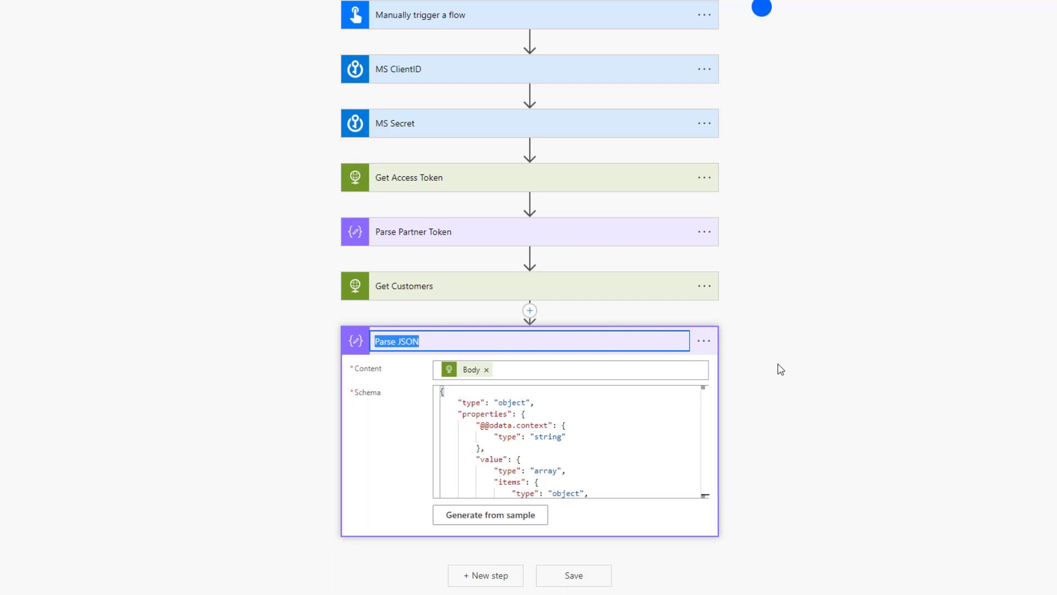
pyautogui.write('Parse Customer')
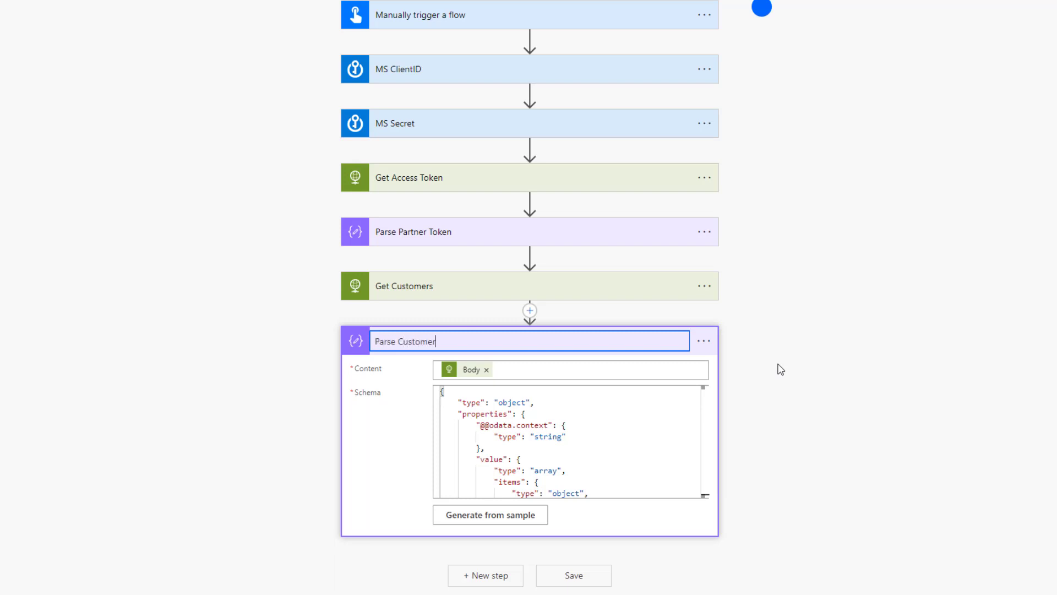
pyautogui.write('s')
pyautogui.press('Return')
pyautogui.click(563, 347)
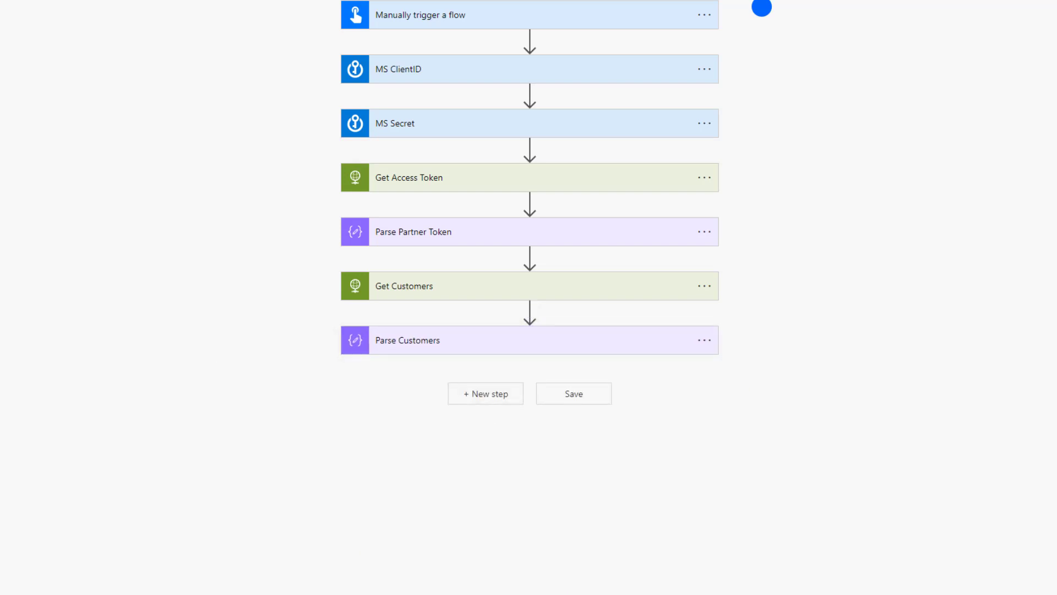
# Add an Initialize variable action after Parse Customers
pyautogui.click(491, 394)
pyautogui.write('c')
pyautogui.write('ar')
pyautogui.scroll(-3, 471, 454)
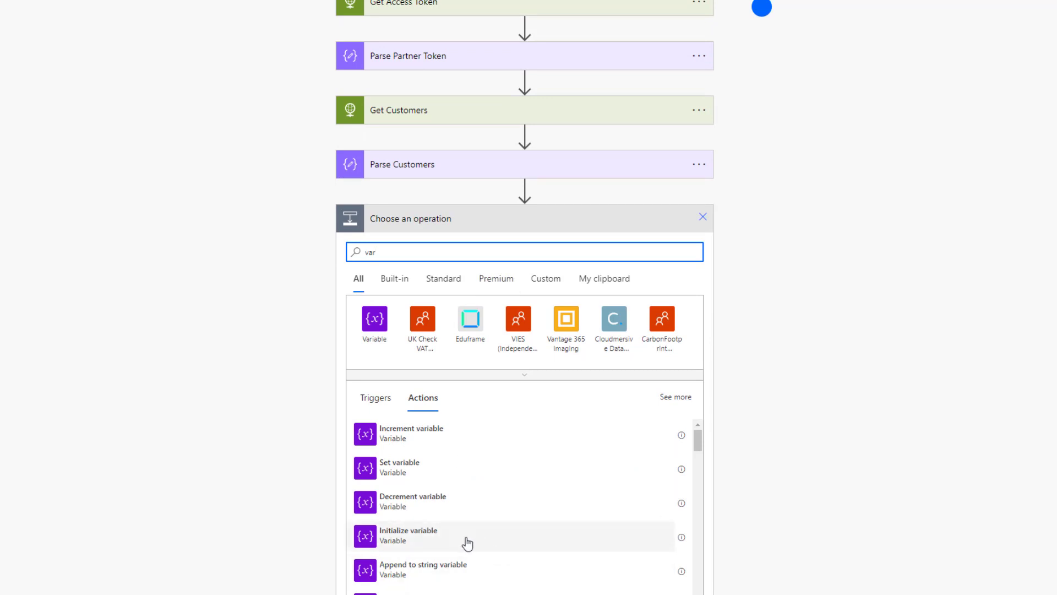
pyautogui.click(467, 543)
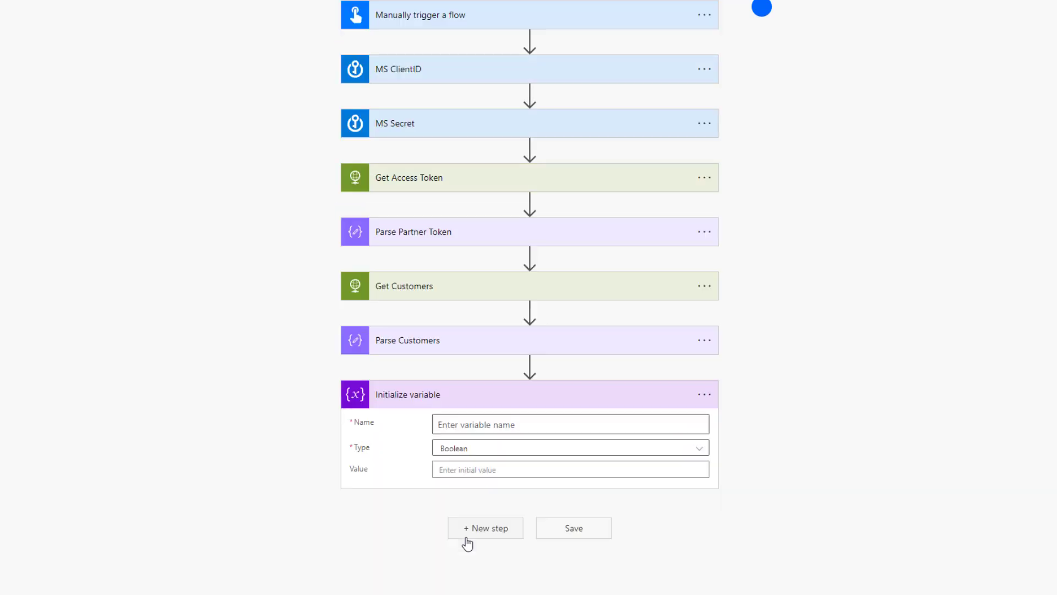
# Rename the Initialize variable action Customer Name and copy that title
pyautogui.click(704, 394)
pyautogui.click(779, 419)
pyautogui.write('Customer Na')
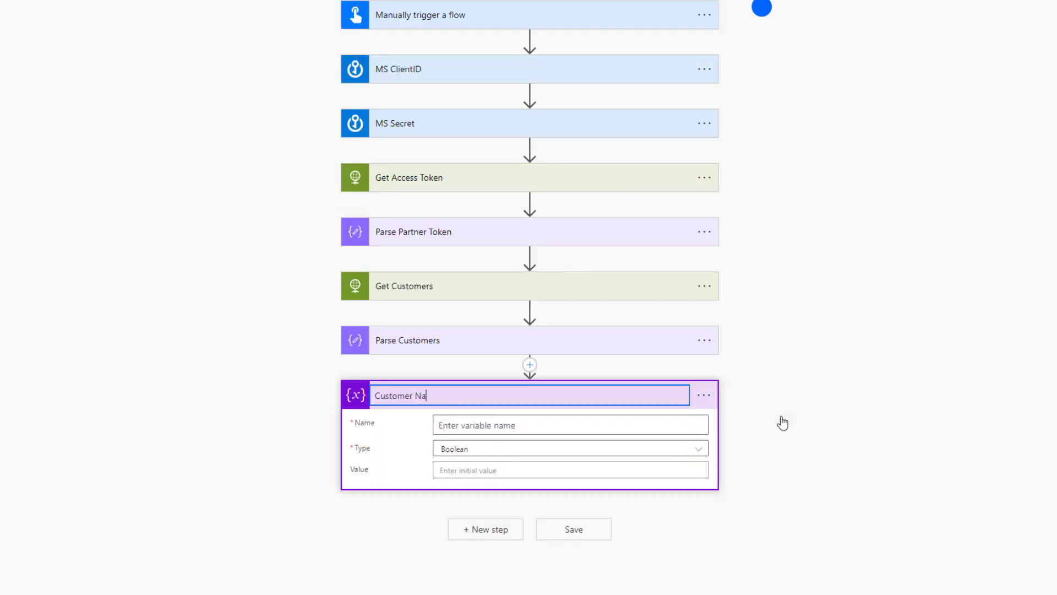
pyautogui.hotkey('ctrl', 'a')
pyautogui.hotkey('ctrl', 'c')
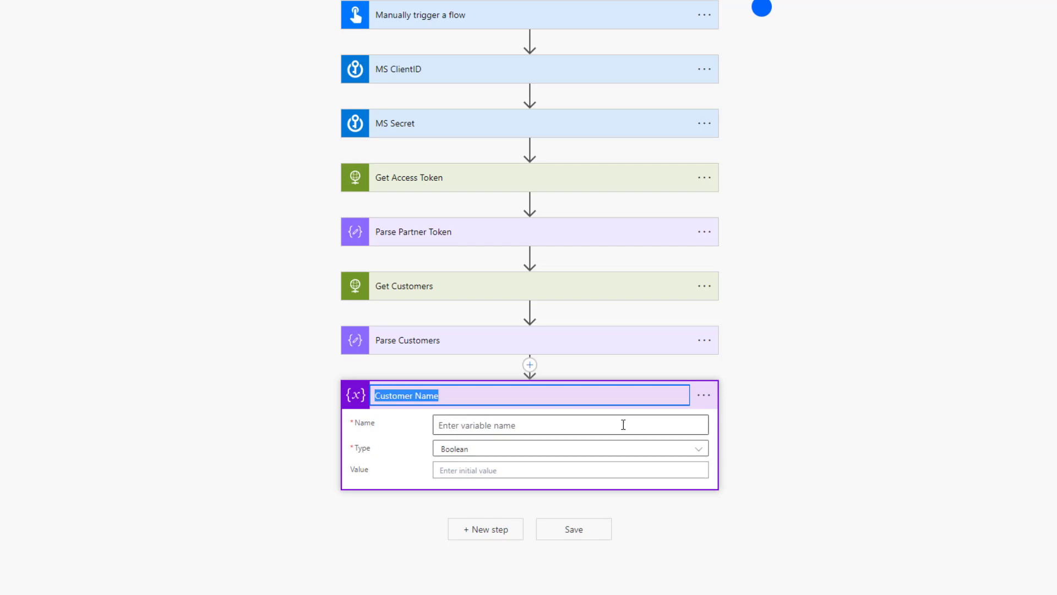
# Name the variable Customer Name, set its type to String, and collapse the action
pyautogui.click(625, 424)
pyautogui.hotkey('ctrl', 'v')
pyautogui.click(583, 450)
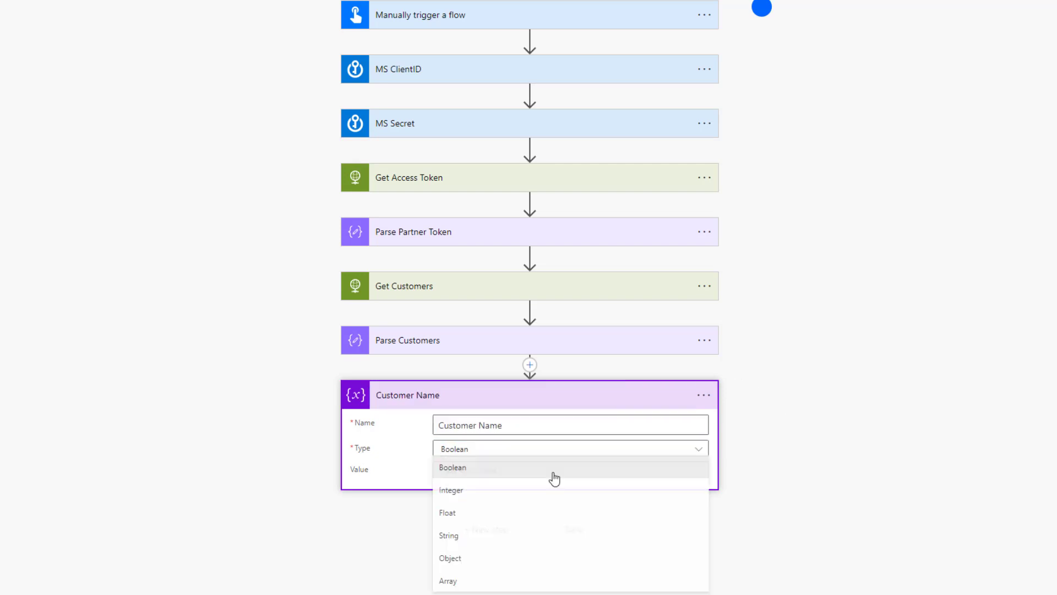
pyautogui.click(486, 534)
pyautogui.click(422, 406)
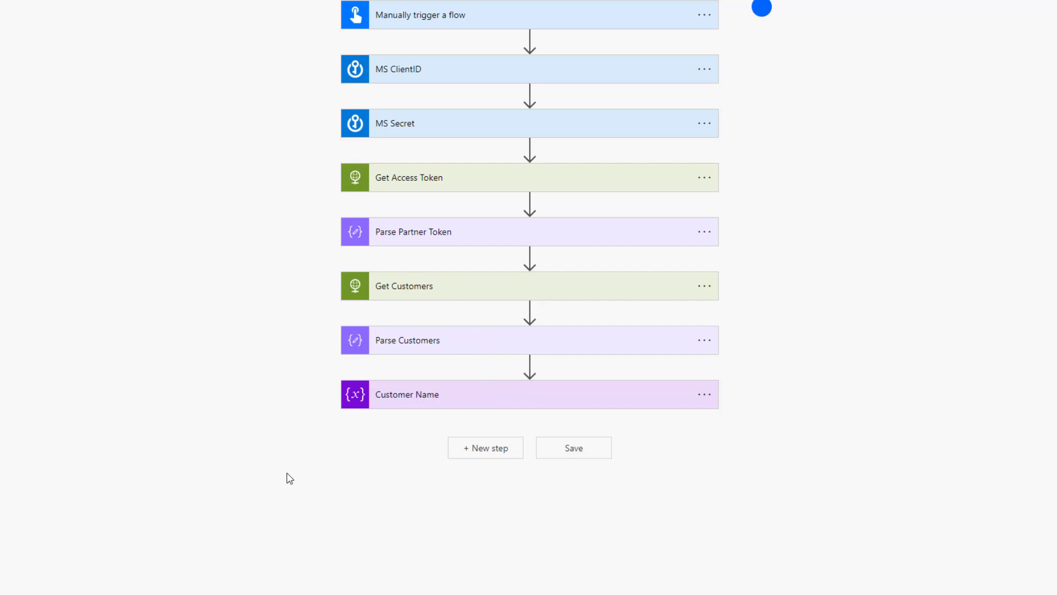
# Add an Apply to each loop after Customer Name that iterates over the value output of Parse Customers
pyautogui.click(495, 454)
pyautogui.scroll(-3, 468, 490)
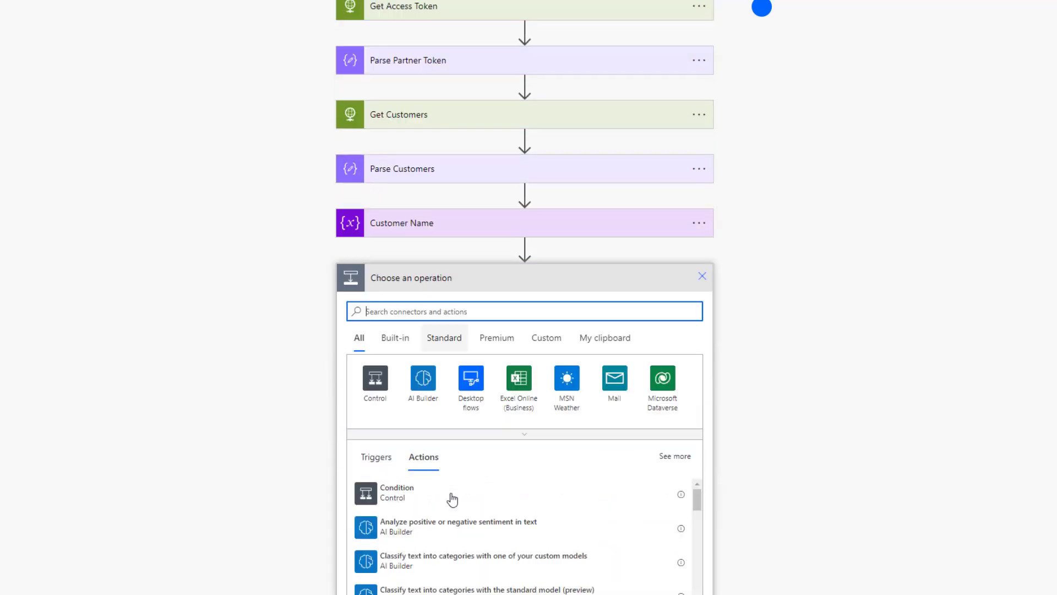
pyautogui.click(374, 361)
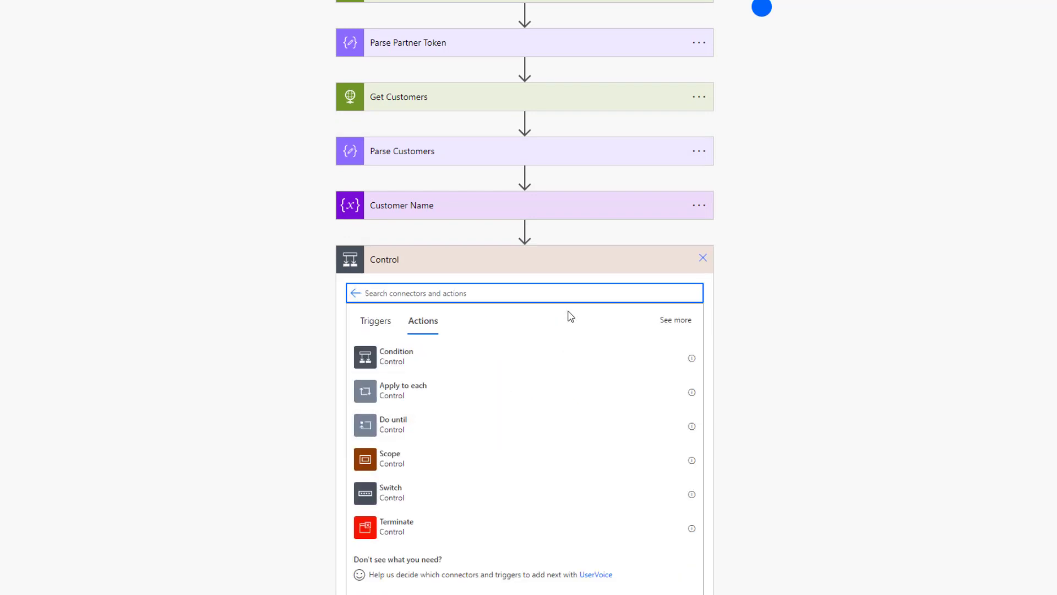
pyautogui.click(406, 399)
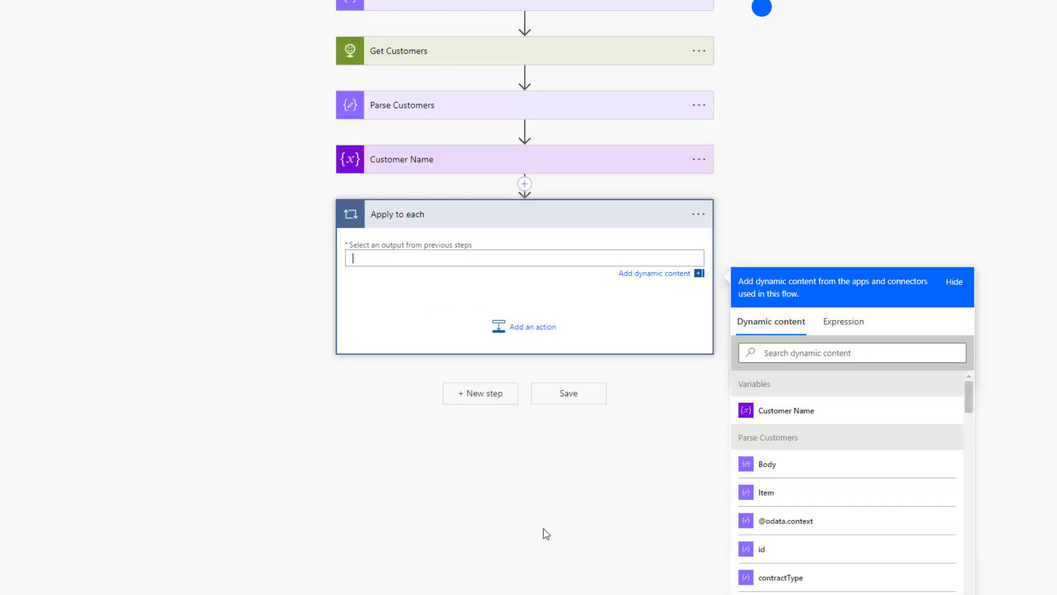
pyautogui.scroll(-3, 800, 465)
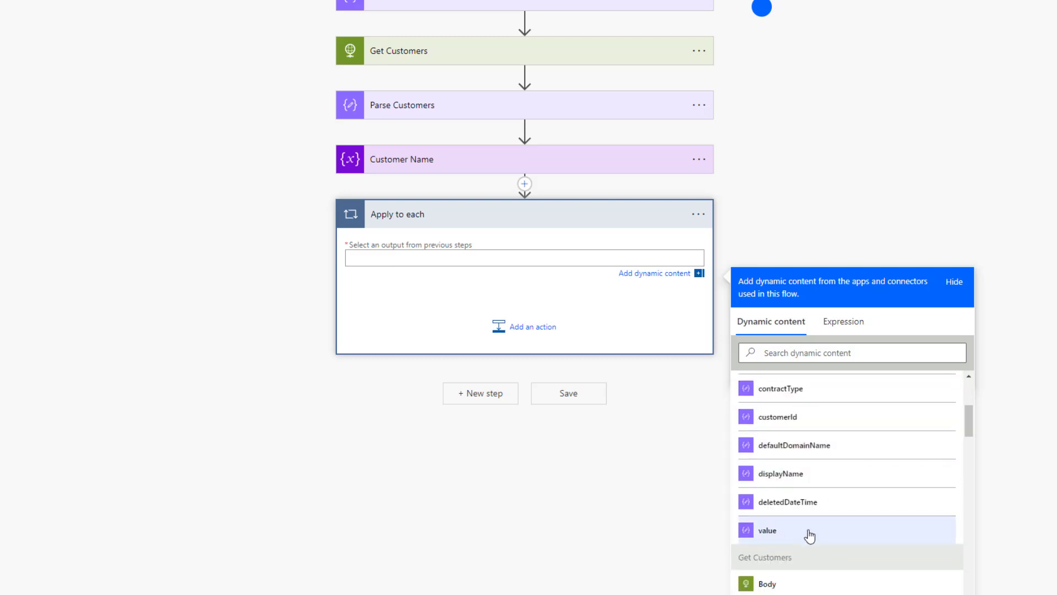
pyautogui.scroll(2, 837, 512)
pyautogui.scroll(1, 834, 495)
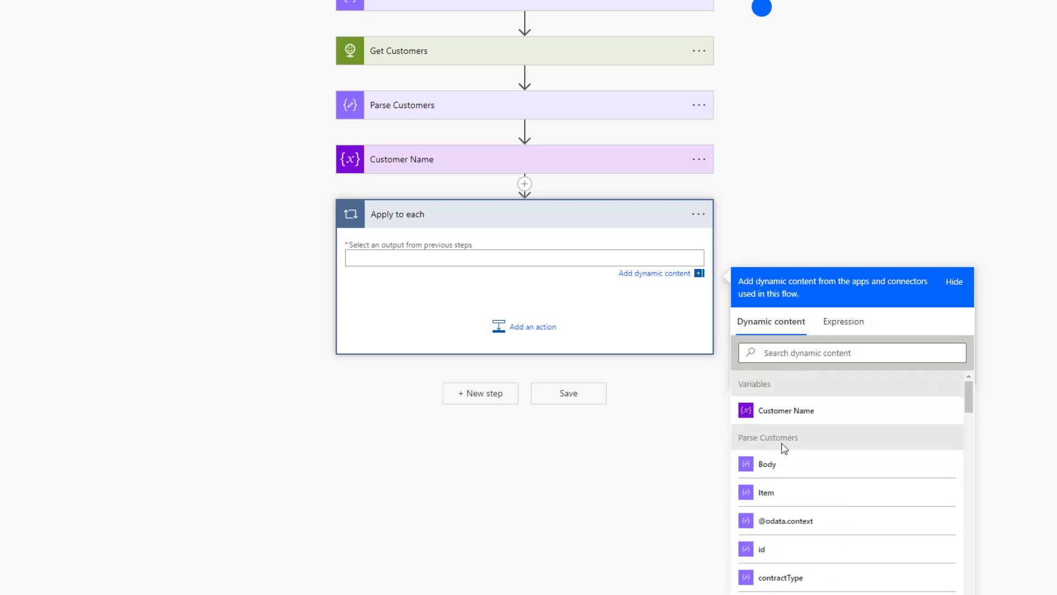
pyautogui.scroll(-2, 864, 526)
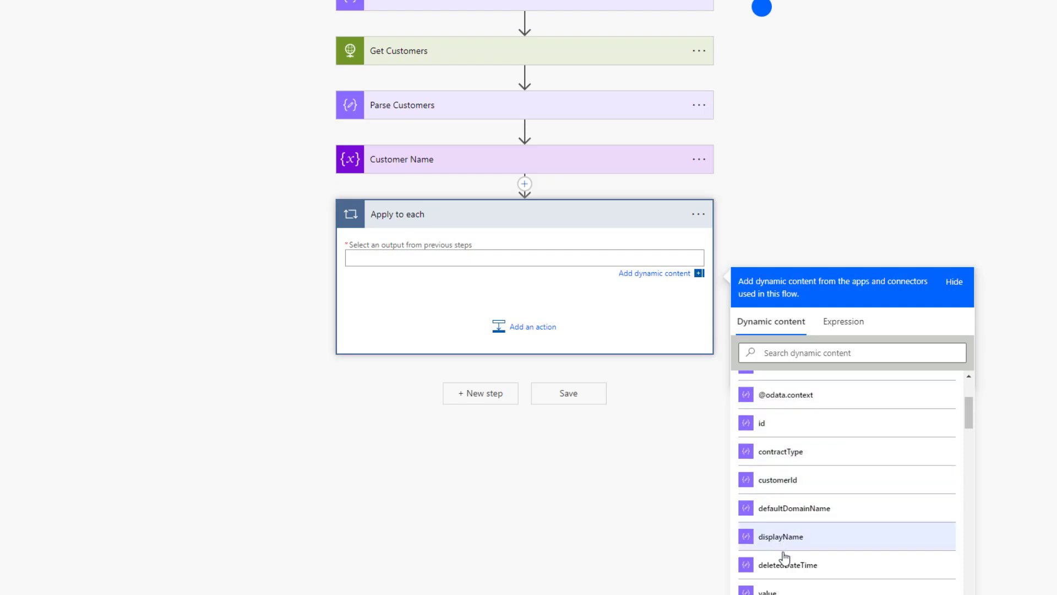
pyautogui.click(770, 590)
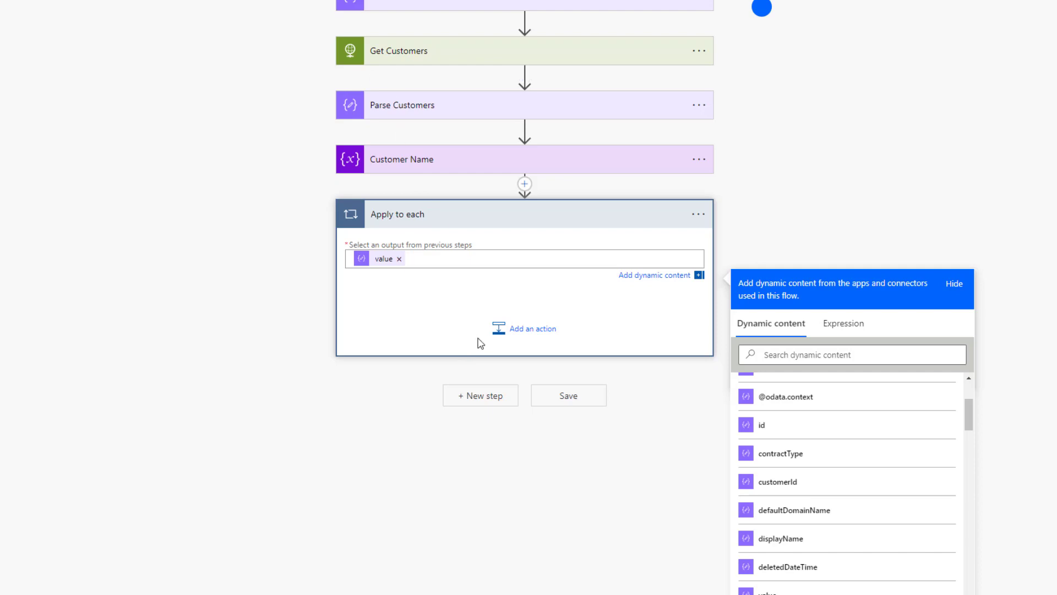
# Copy the Get Access Token action and insert the copy inside the Apply to each loop
pyautogui.click(525, 330)
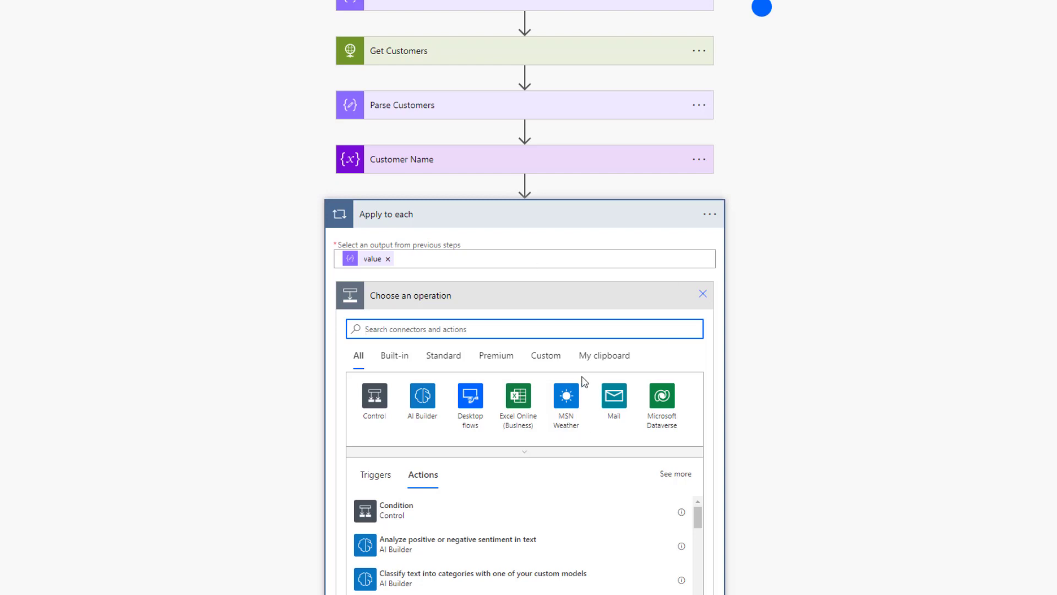
pyautogui.scroll(4, 585, 381)
pyautogui.click(699, 178)
pyautogui.click(790, 175)
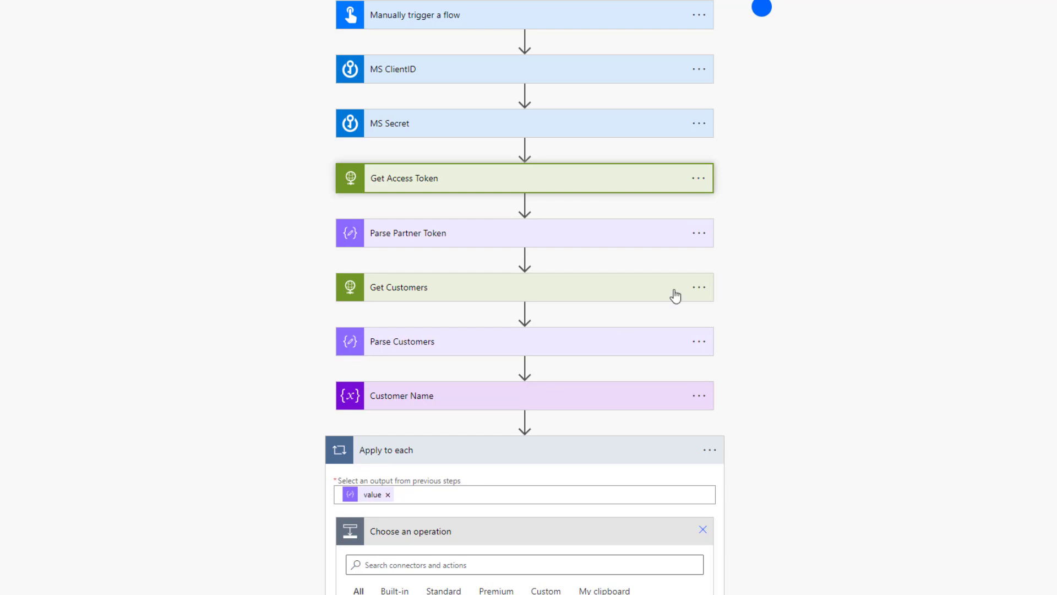
pyautogui.scroll(-2, 537, 561)
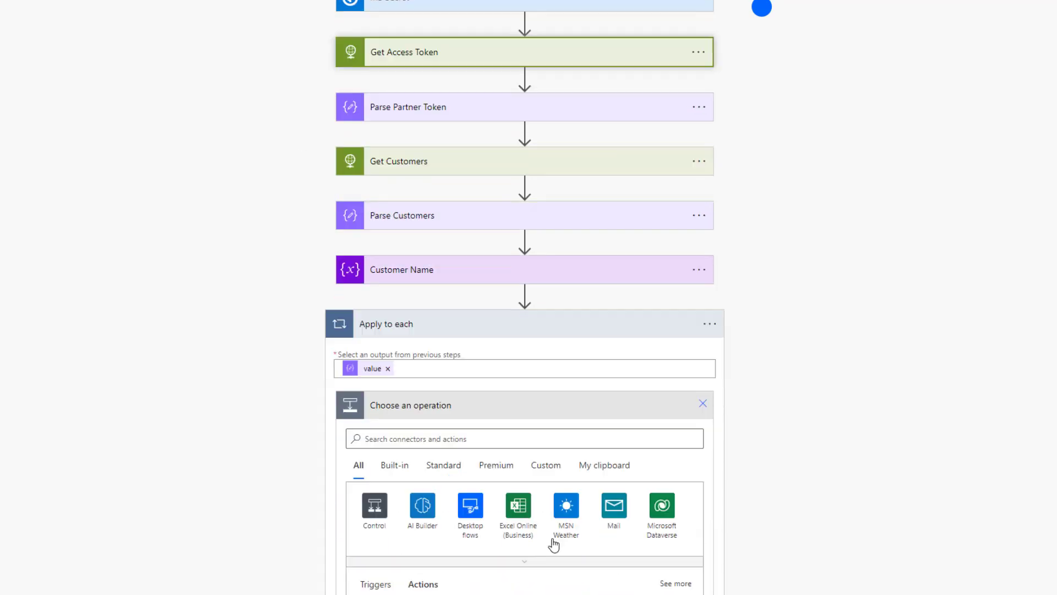
pyautogui.click(599, 483)
pyautogui.click(444, 502)
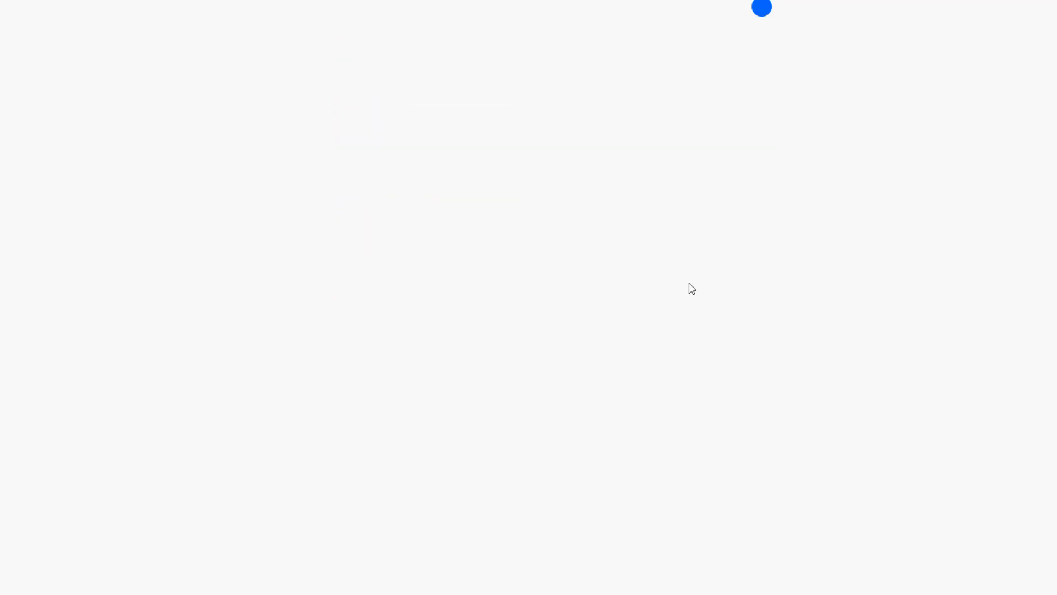
pyautogui.click(427, 447)
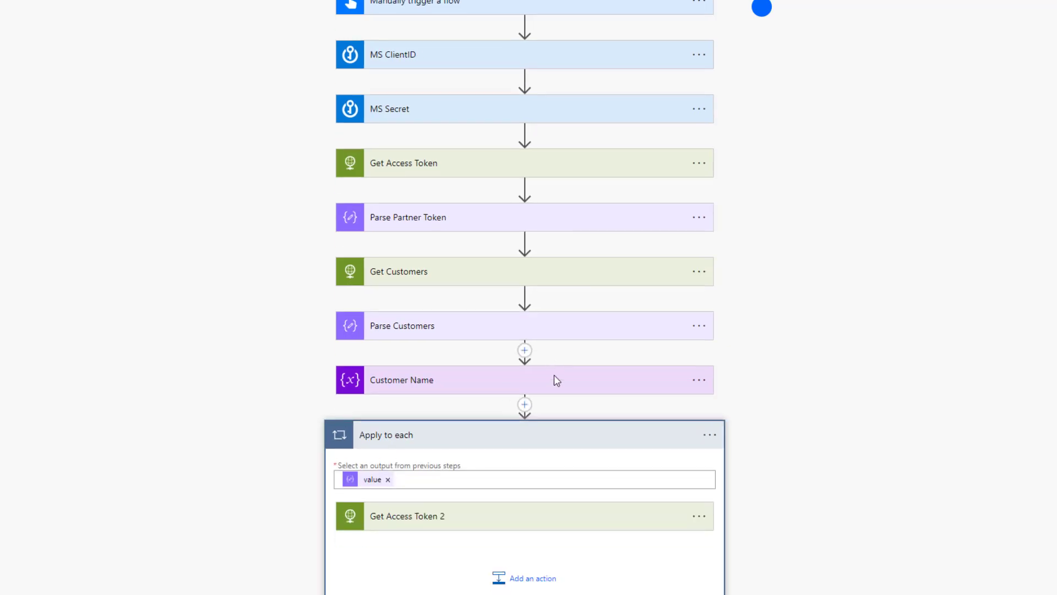
# Rename the Apply to each loop Loop Customers
pyautogui.scroll(-1, 556, 380)
pyautogui.click(709, 385)
pyautogui.click(775, 406)
pyautogui.write('Loop Customer')
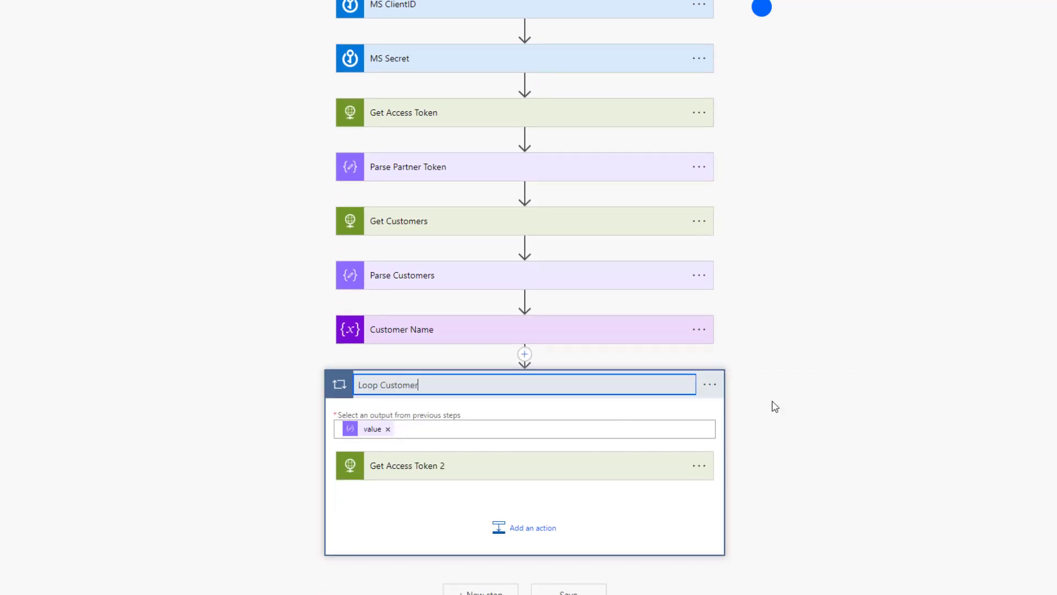
pyautogui.write('s')
# Rename the copied Get Access Token 2 action inside the loop Get Customer Token
pyautogui.click(698, 465)
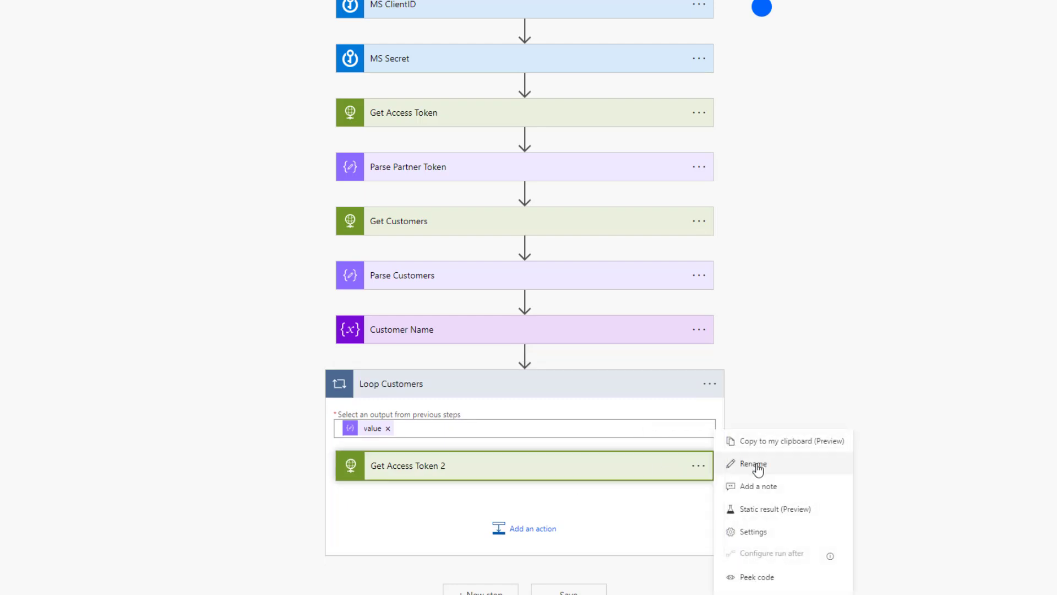
pyautogui.click(755, 465)
pyautogui.write('Get Customer To')
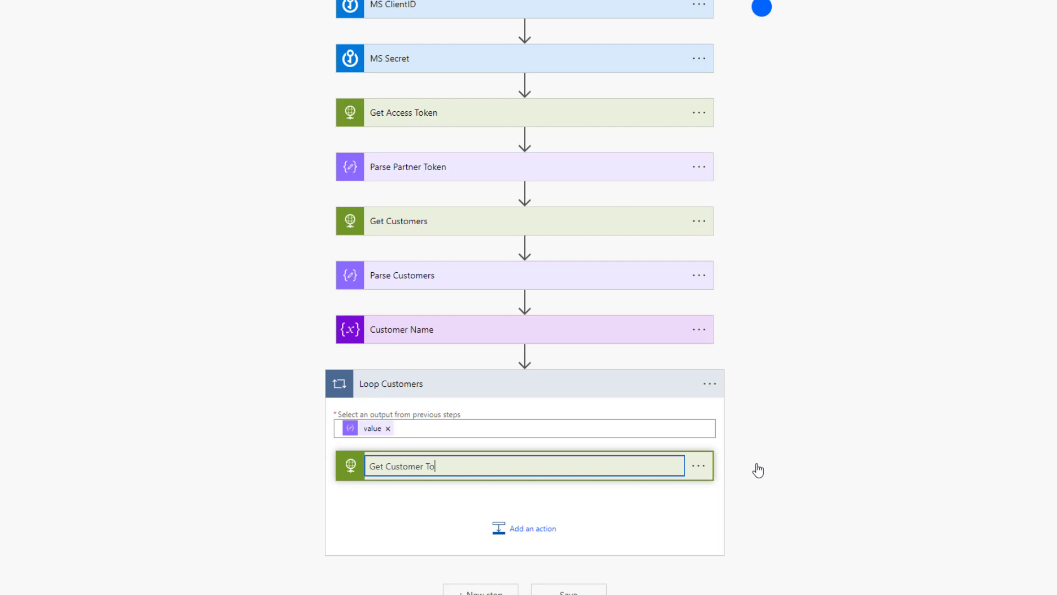
pyautogui.click(755, 467)
# Replace the <YourTenantID> placeholder in Get Customer Token's URI with the customerId dynamic value and collapse the action
pyautogui.click(577, 476)
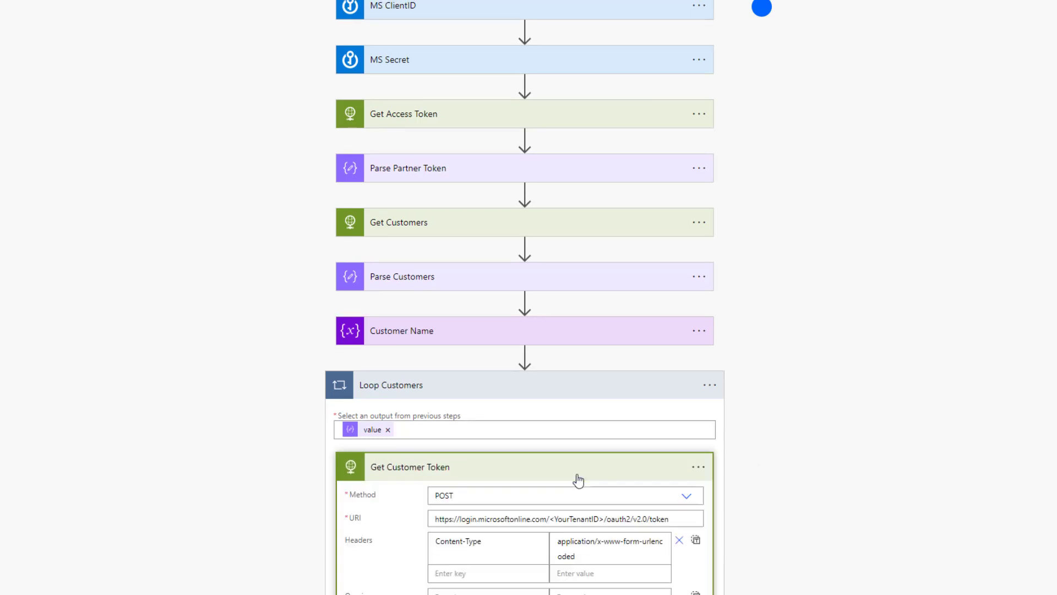
pyautogui.scroll(-3, 581, 468)
pyautogui.moveTo(604, 330); pyautogui.dragTo(554, 332)
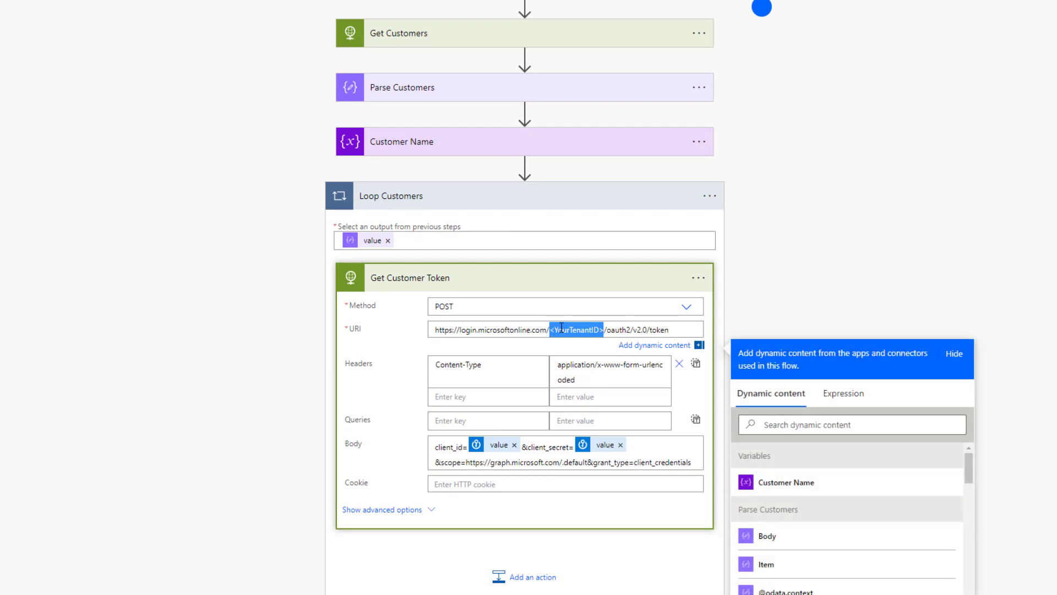
pyautogui.press('BackSpace')
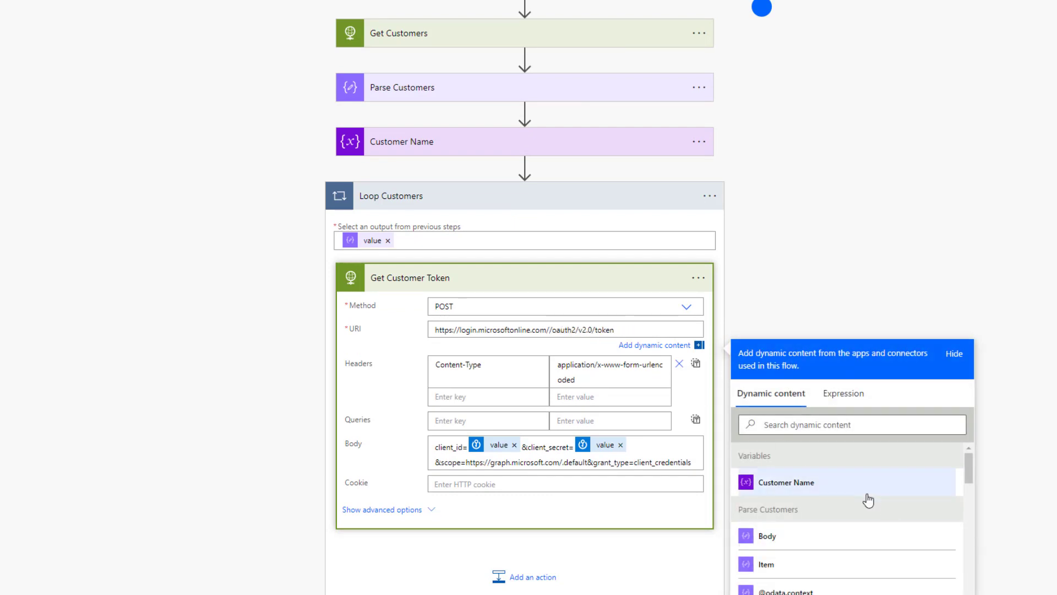
pyautogui.scroll(-2, 860, 520)
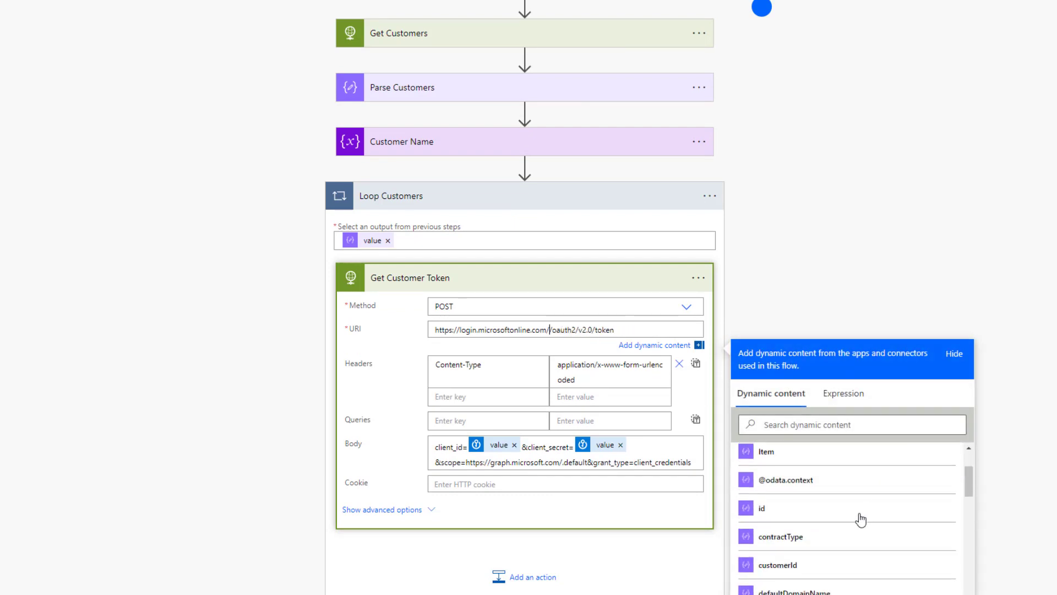
pyautogui.click(827, 559)
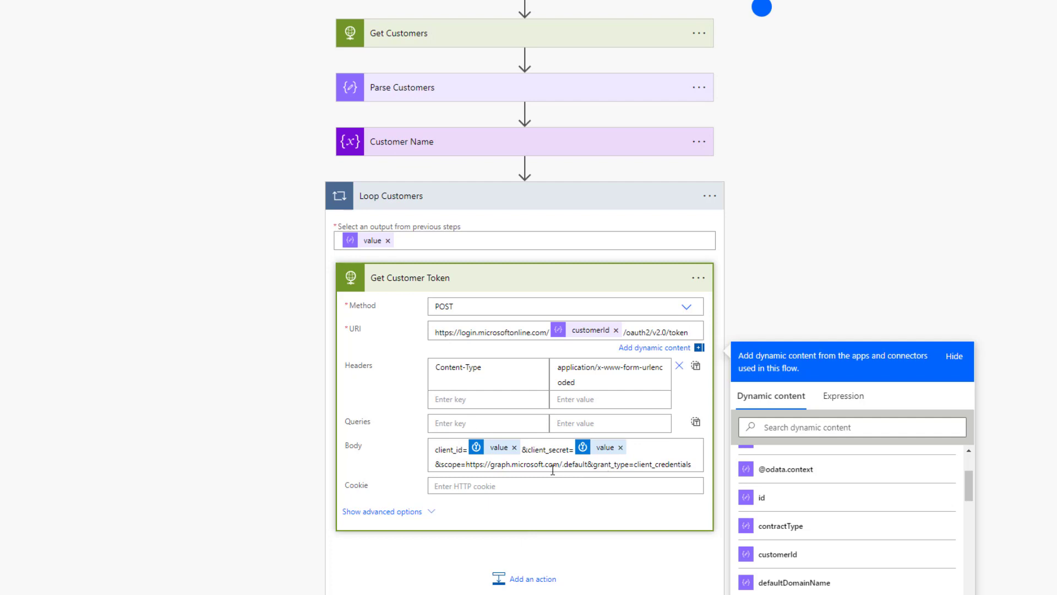
pyautogui.click(521, 282)
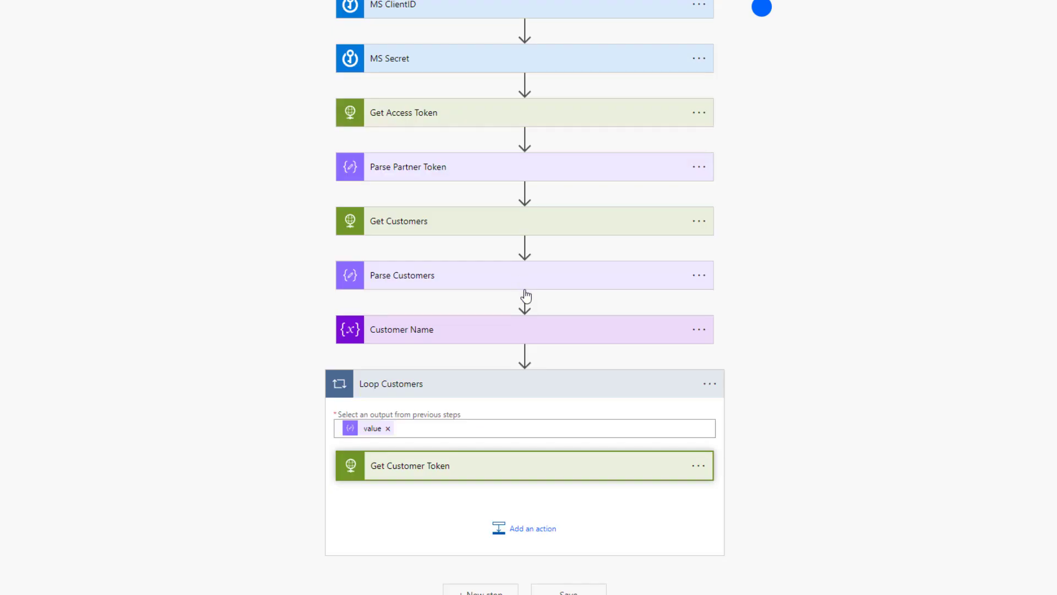
# Copy the Parse Partner Token action and insert the copy after Get Customer Token inside the loop
pyautogui.click(521, 530)
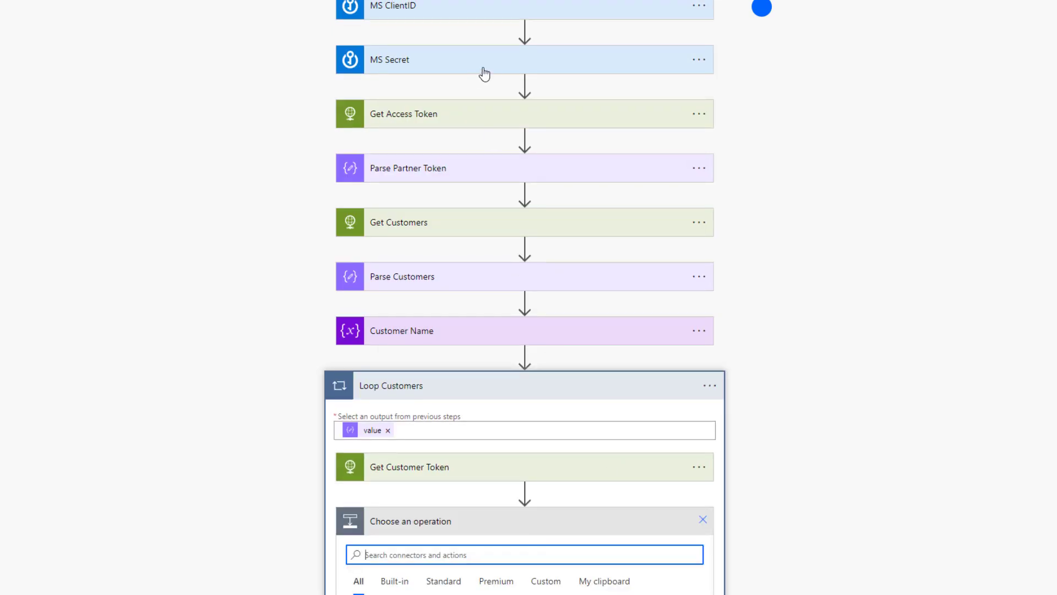
pyautogui.click(700, 169)
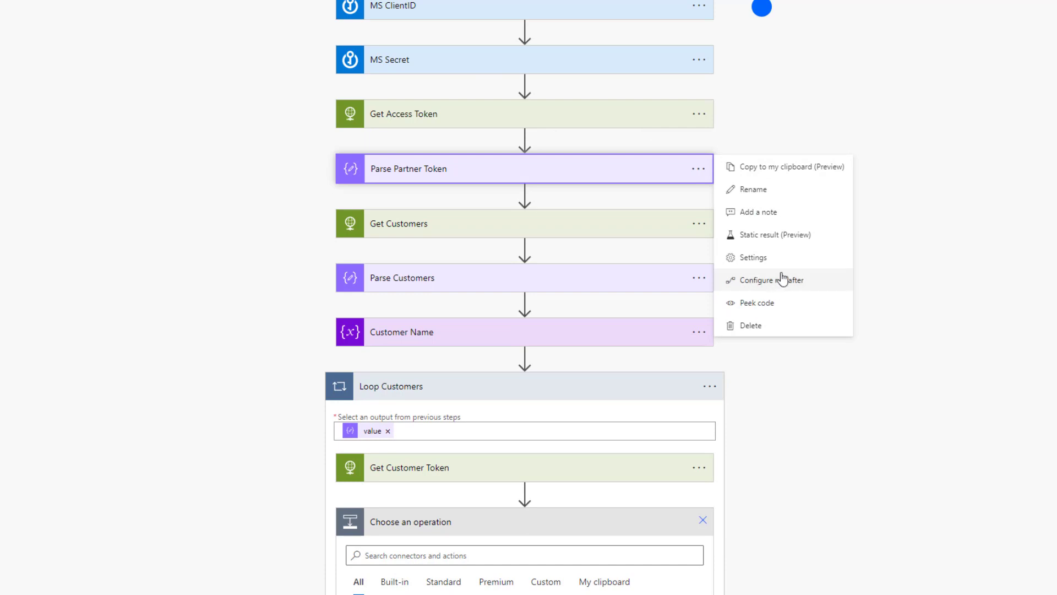
pyautogui.click(793, 166)
pyautogui.scroll(-3, 611, 388)
pyautogui.click(609, 393)
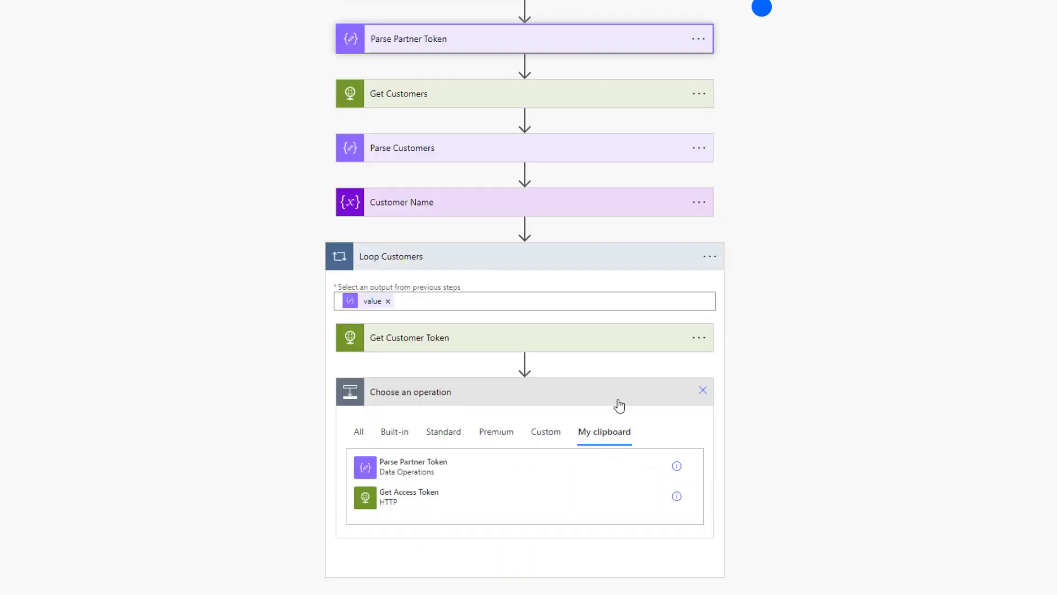
pyautogui.click(446, 465)
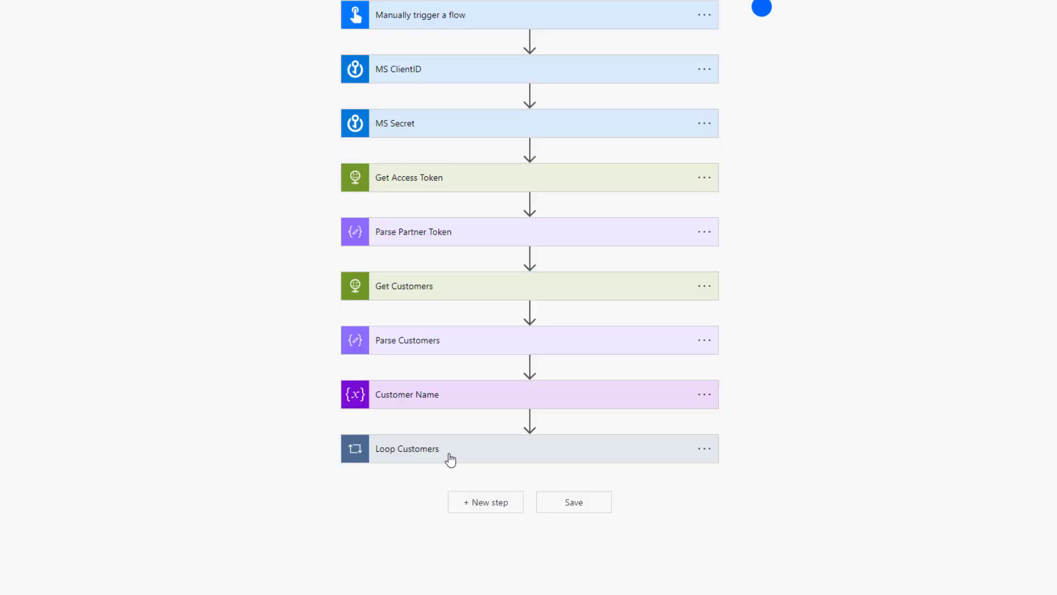
# Rename the copied parse action inside the loop Parse Customer Token
pyautogui.click(699, 465)
pyautogui.click(747, 466)
pyautogui.write('Parse Customer Token')
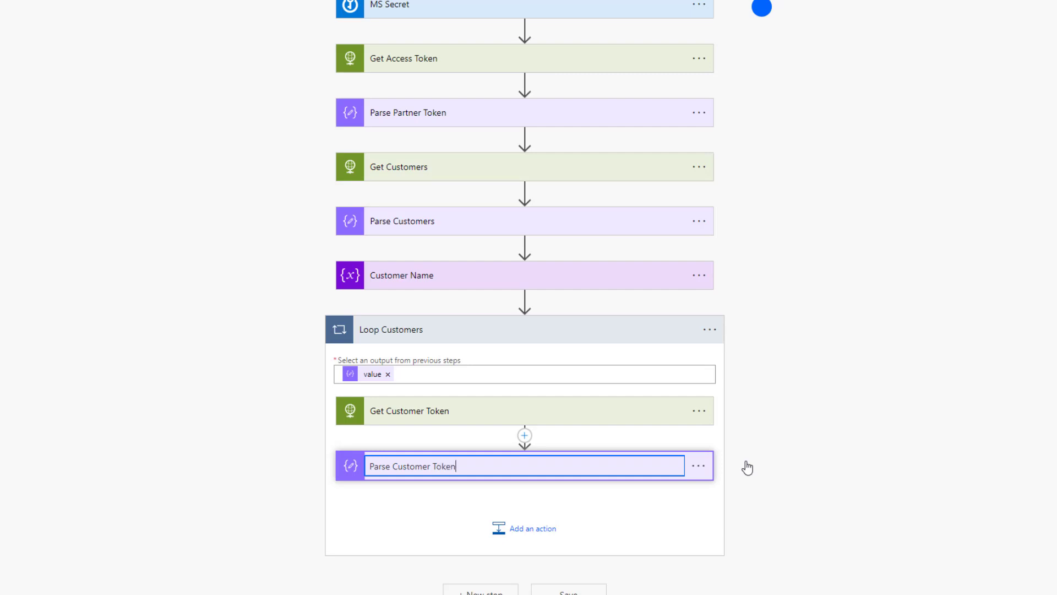
pyautogui.click(540, 504)
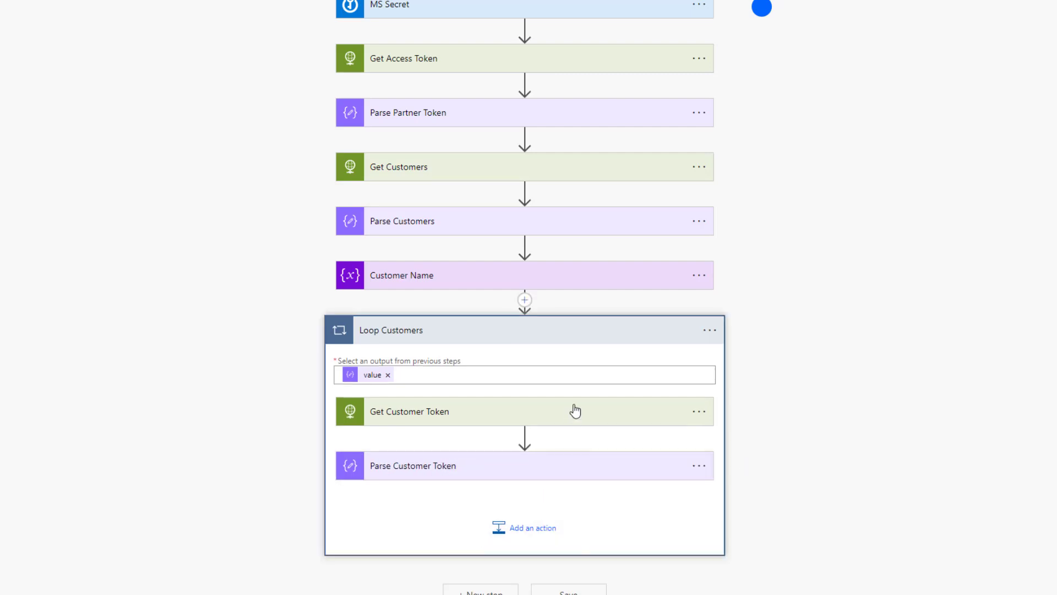
# Add a Set variable action after Parse Customer Token inside the loop
pyautogui.click(535, 537)
pyautogui.write('set var')
pyautogui.click(464, 522)
# Make the Set variable action assign the displayName dynamic value from Parse Customers to the Customer Name variable
pyautogui.click(484, 439)
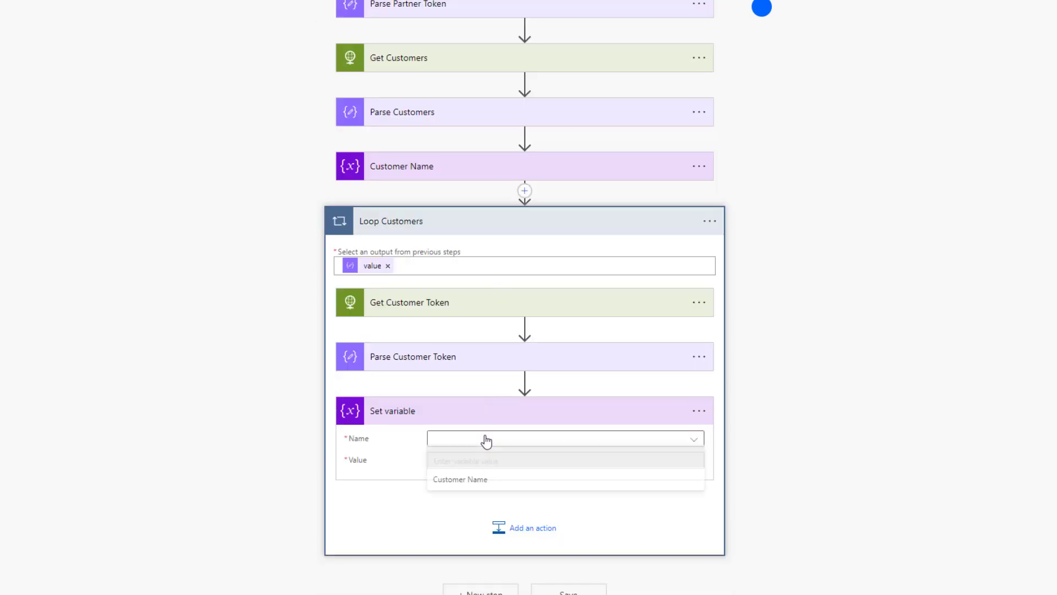
pyautogui.click(465, 482)
pyautogui.click(462, 467)
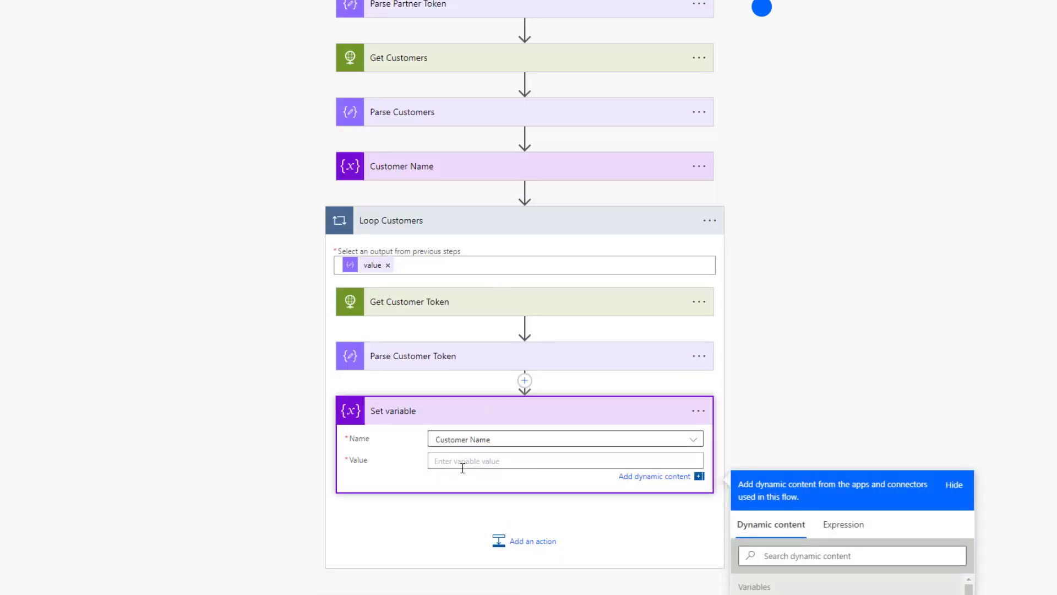
pyautogui.scroll(-3, 804, 429)
pyautogui.scroll(-5, 864, 479)
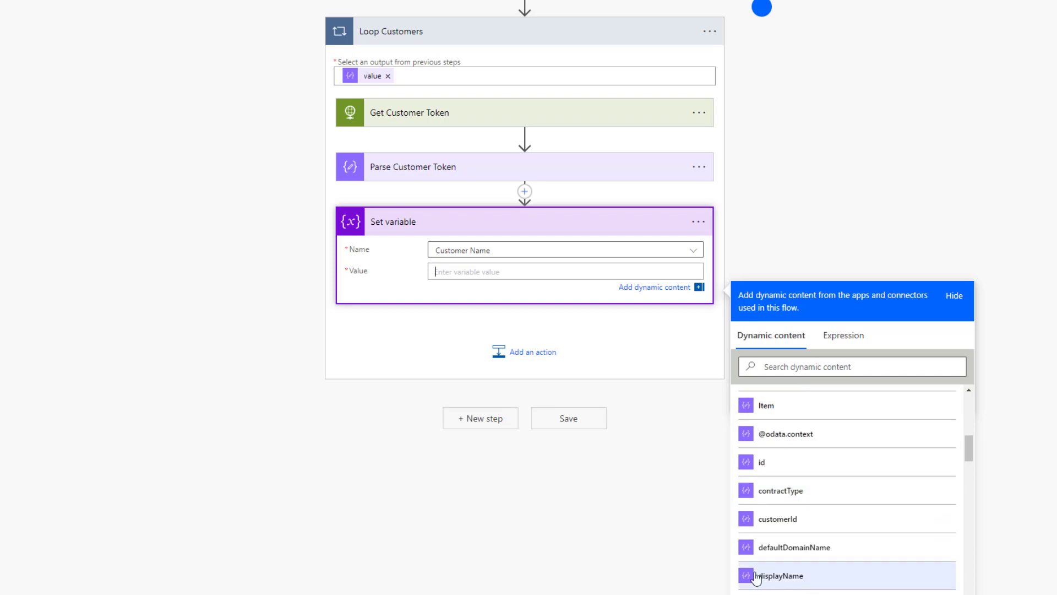
pyautogui.click(781, 575)
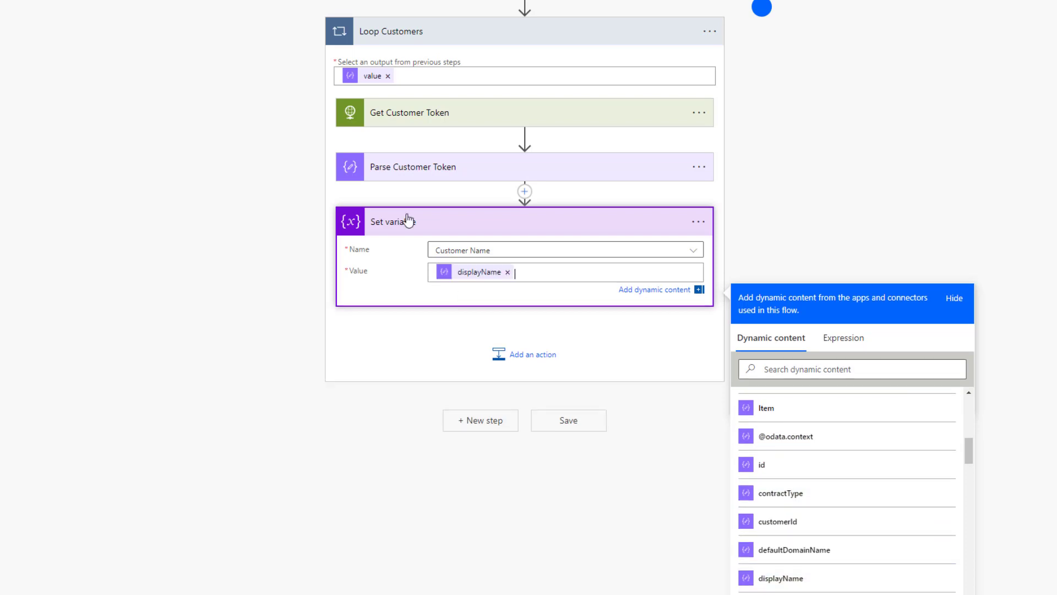
# Rename the Set variable action Set Customer and collapse it
pyautogui.scroll(3, 784, 283)
pyautogui.click(698, 408)
pyautogui.click(768, 434)
pyautogui.write('S')
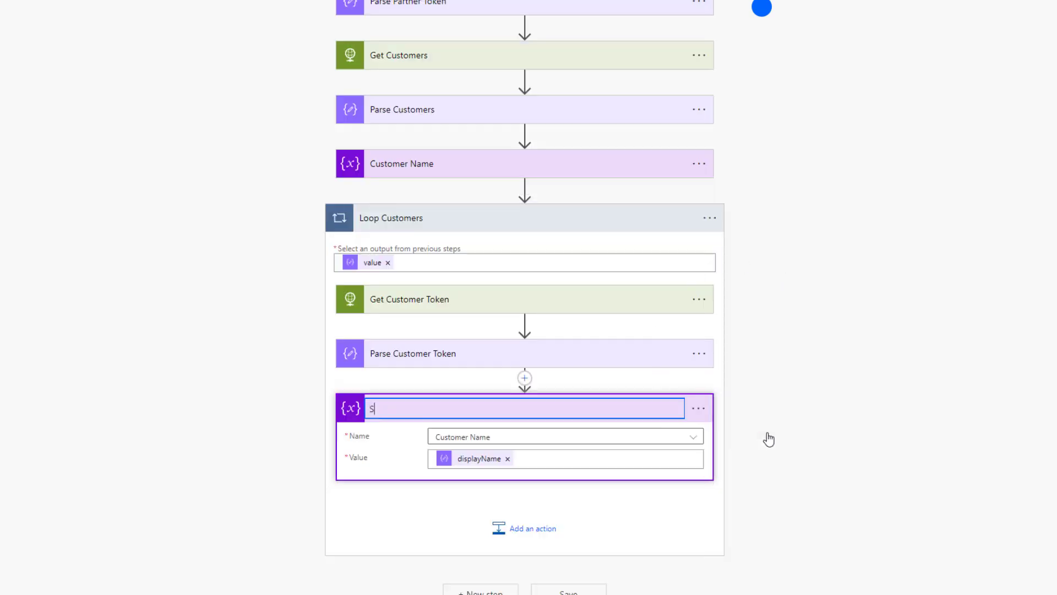
pyautogui.write('et Customer')
pyautogui.click(567, 504)
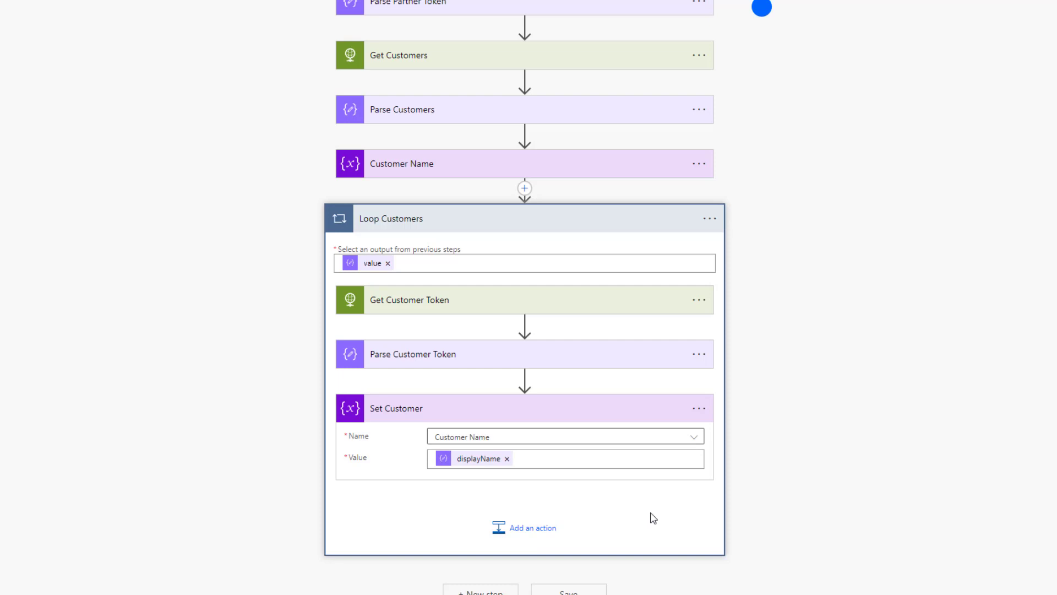
pyautogui.click(593, 417)
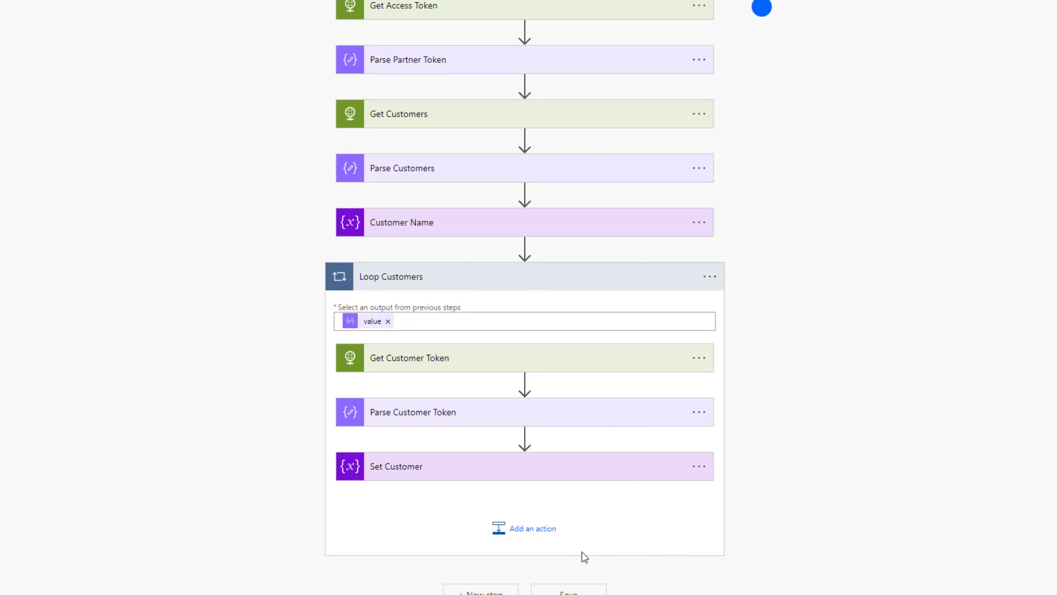
# Add a Scope action after Set Customer inside the Loop Customers loop and rename it Try
pyautogui.click(539, 532)
pyautogui.write('sc')
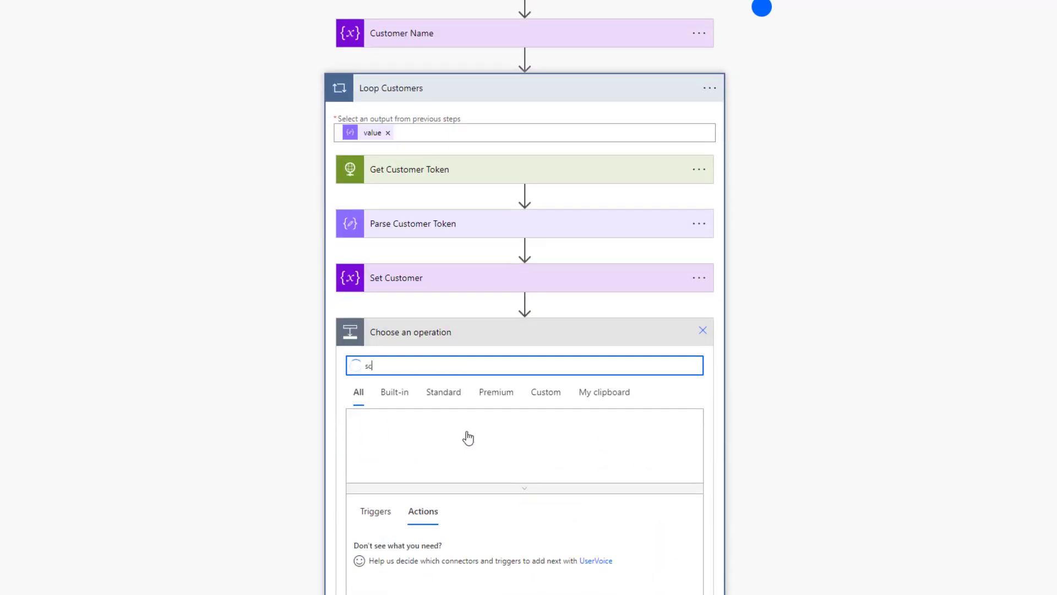
pyautogui.write('ope')
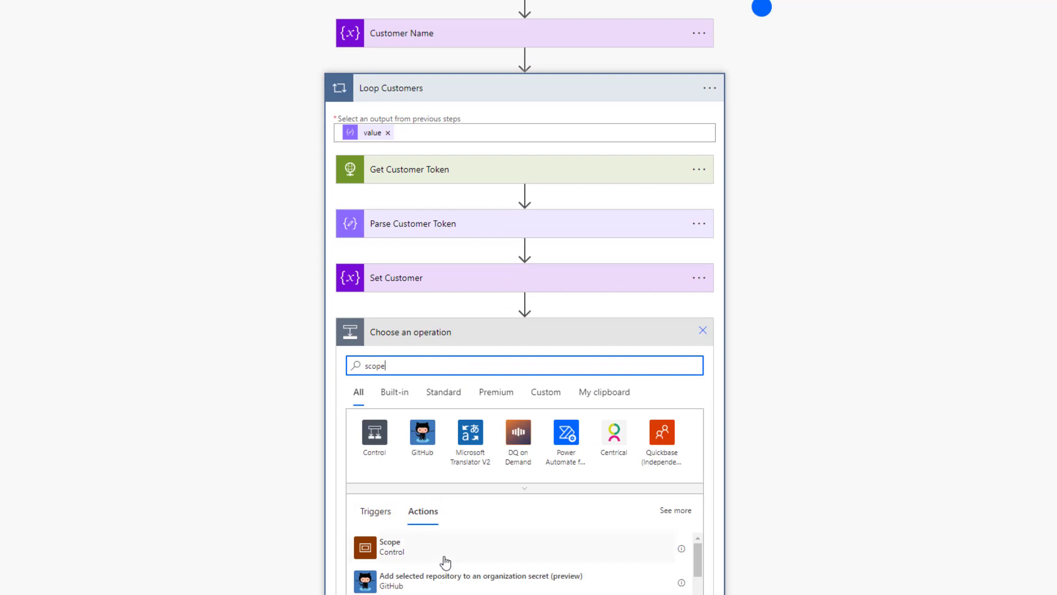
pyautogui.click(446, 550)
pyautogui.click(698, 383)
pyautogui.click(766, 404)
pyautogui.write('Try')
pyautogui.click(637, 423)
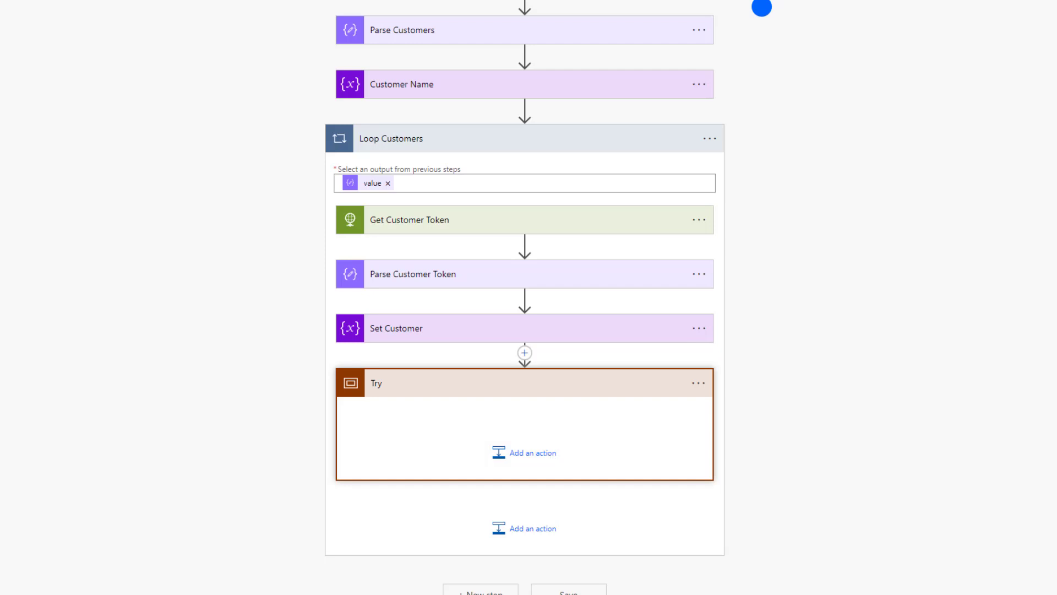
# Add an HTTP action inside the Try scope and set its method to GET
pyautogui.click(542, 469)
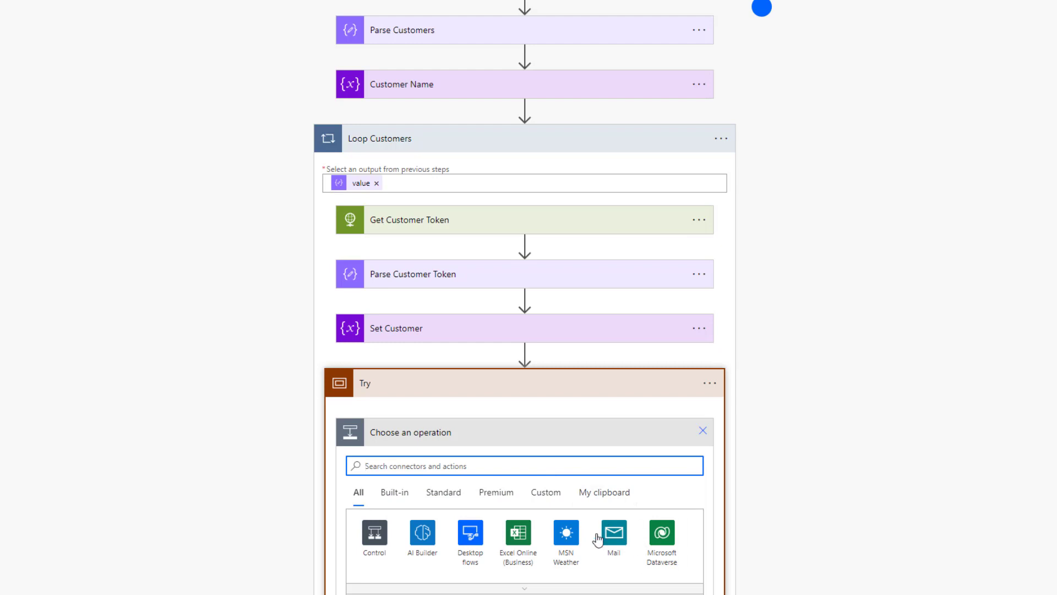
pyautogui.write('http')
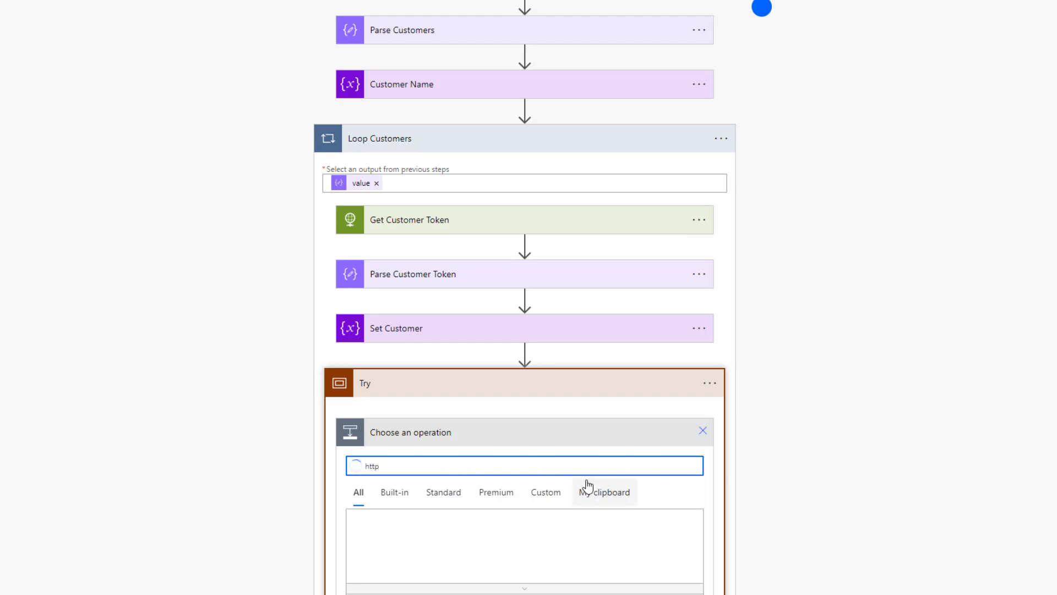
pyautogui.scroll(-3, 564, 498)
pyautogui.click(518, 531)
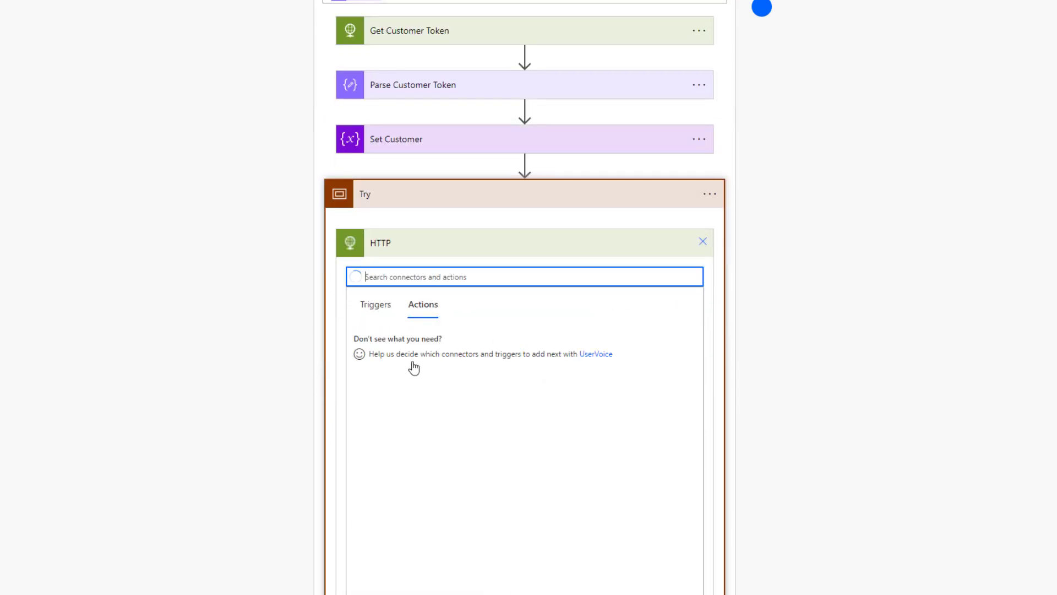
pyautogui.click(413, 347)
pyautogui.click(467, 271)
pyautogui.press('Return')
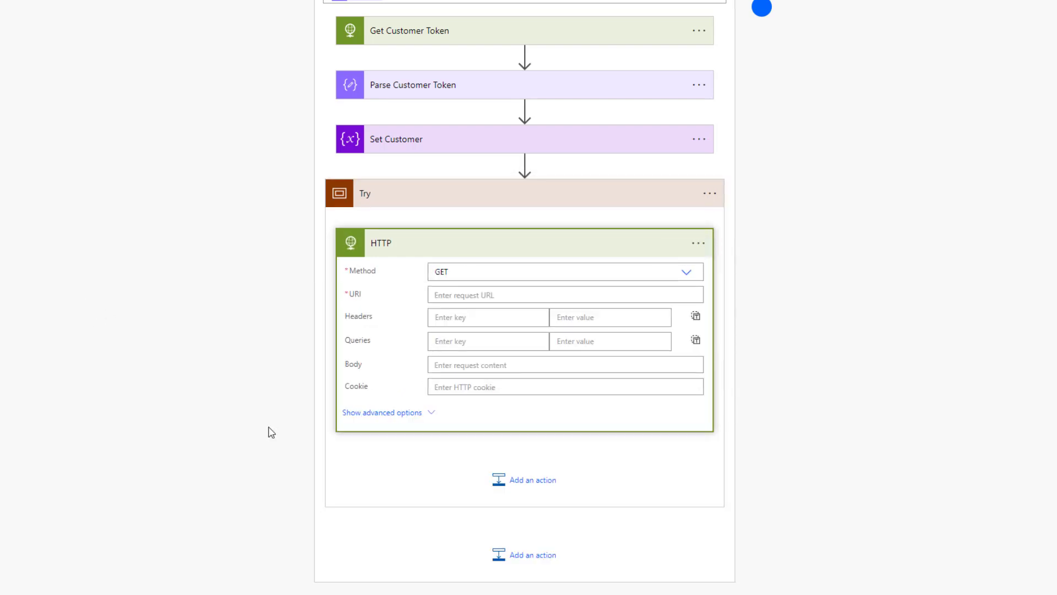
pyautogui.click(473, 295)
pyautogui.hotkey('ctrl', 'v')
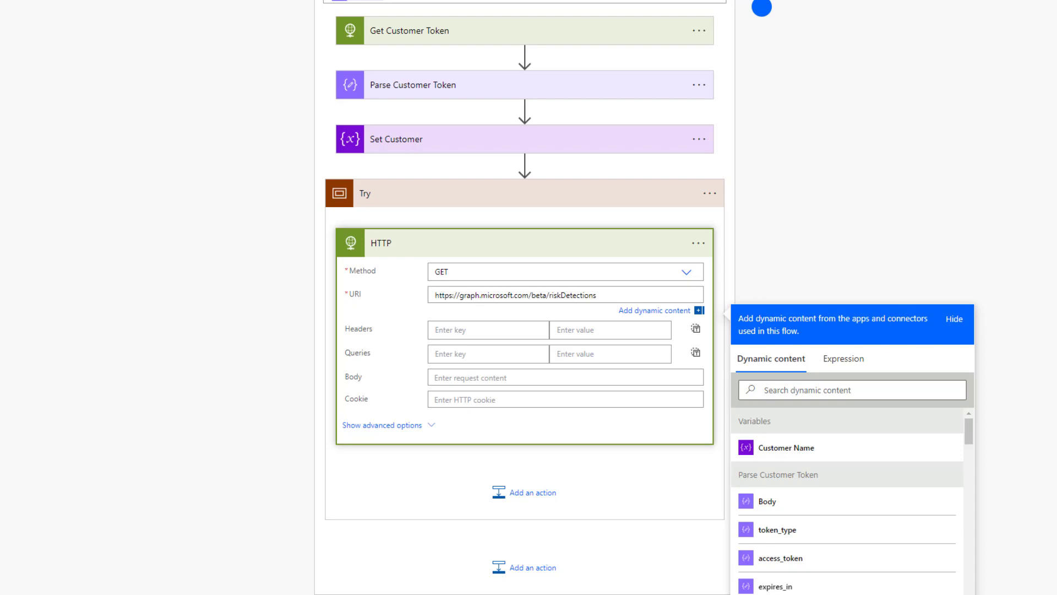
pyautogui.click(695, 329)
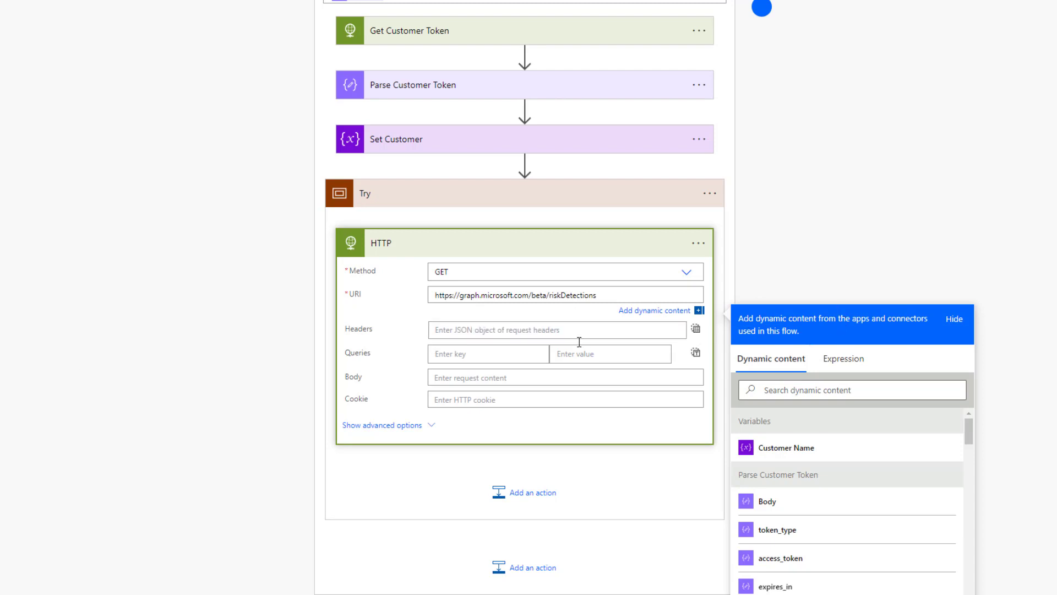
pyautogui.click(578, 318)
pyautogui.hotkey('ctrl', 'v')
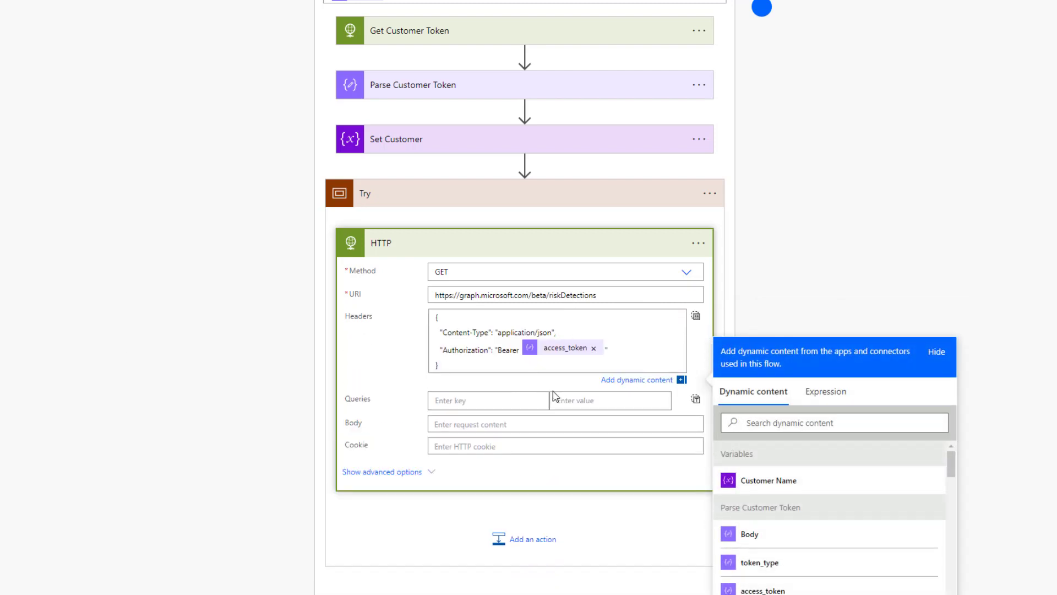
# Add a $filter query to the HTTP action with the value riskState eq 'atRisk' or riskState eq 'confirmedcompromised'
pyautogui.moveTo(576, 352)
pyautogui.click(459, 400)
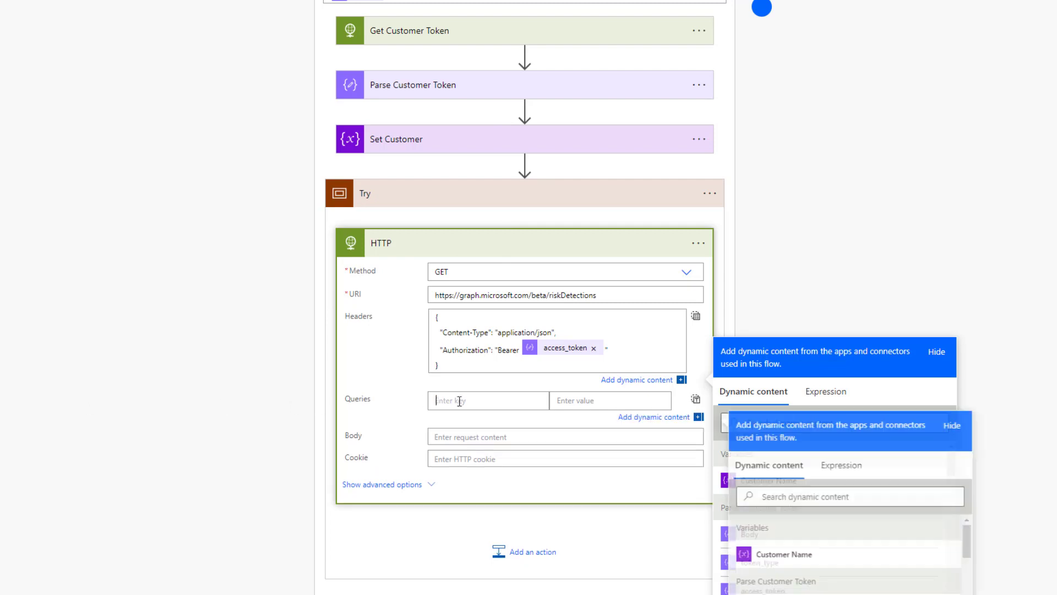
pyautogui.write('$filter')
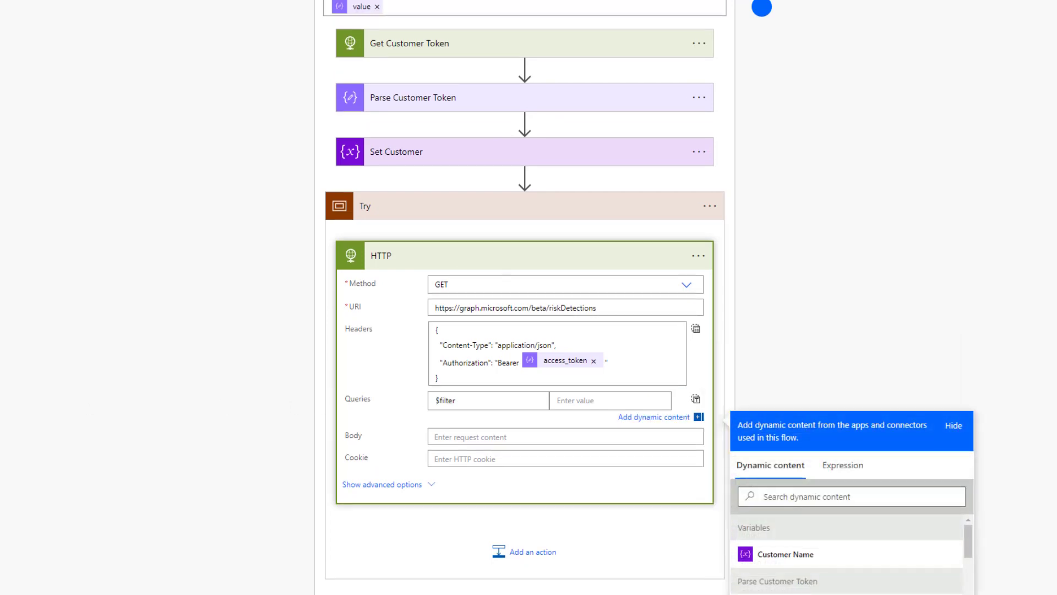
pyautogui.click(595, 395)
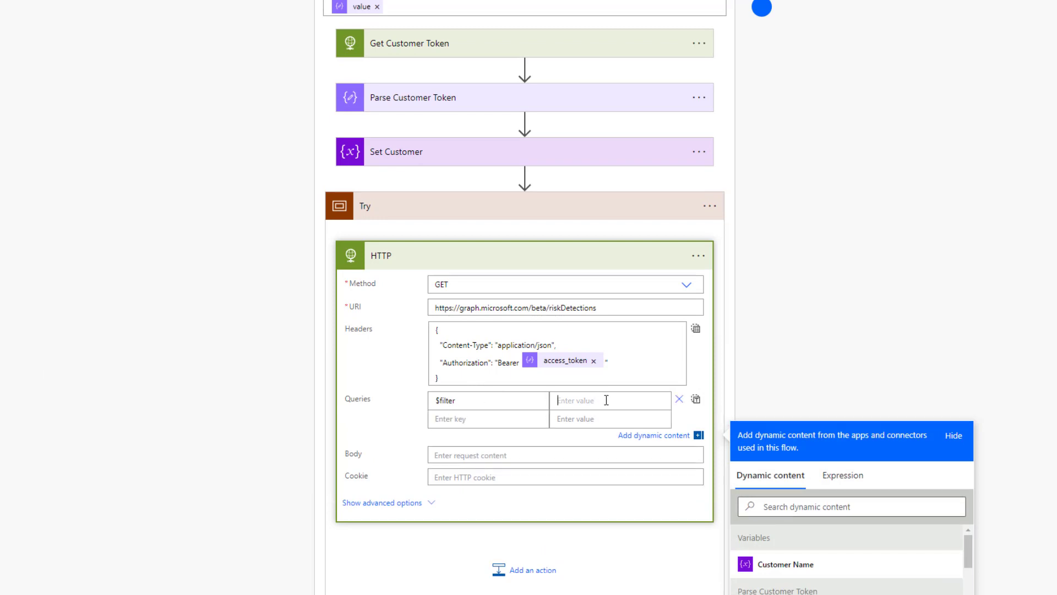
pyautogui.write("riskState eq 'atRisk' or riskState eq 'confirmedcompromised'")
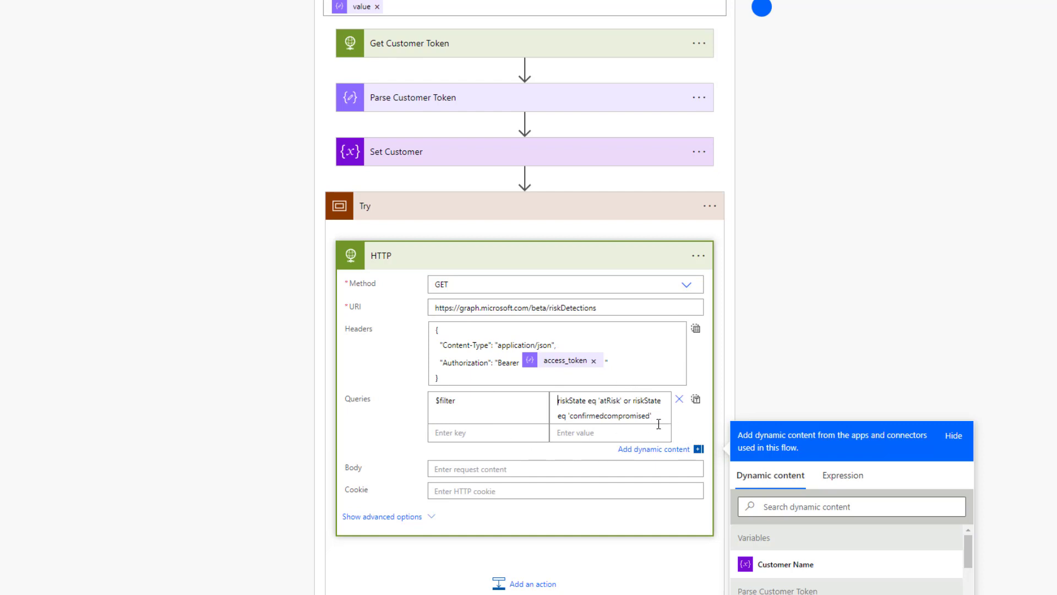
pyautogui.moveTo(643, 415); pyautogui.dragTo(541, 398)
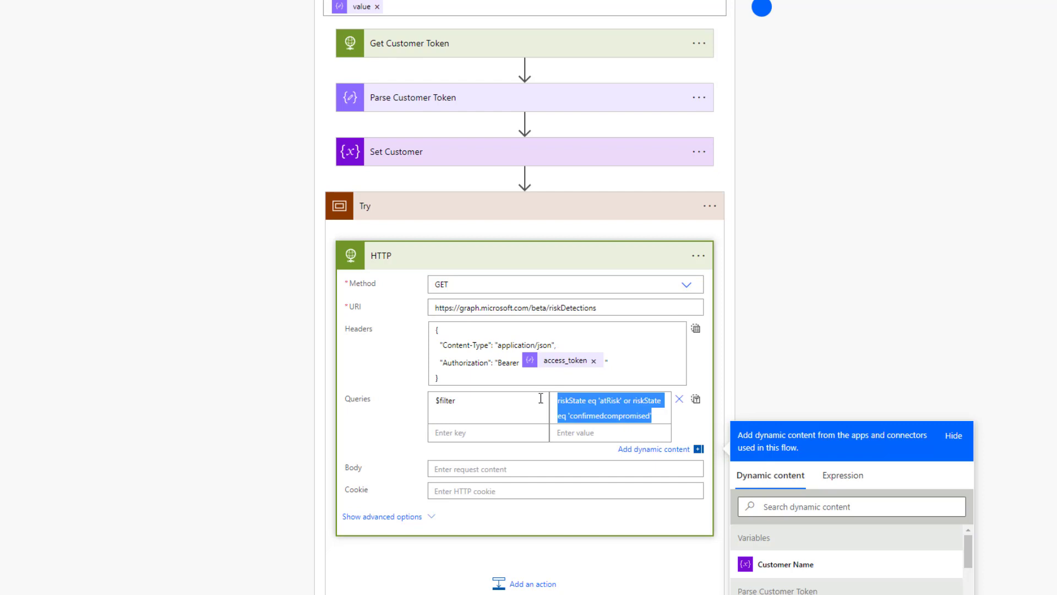
pyautogui.click(573, 412)
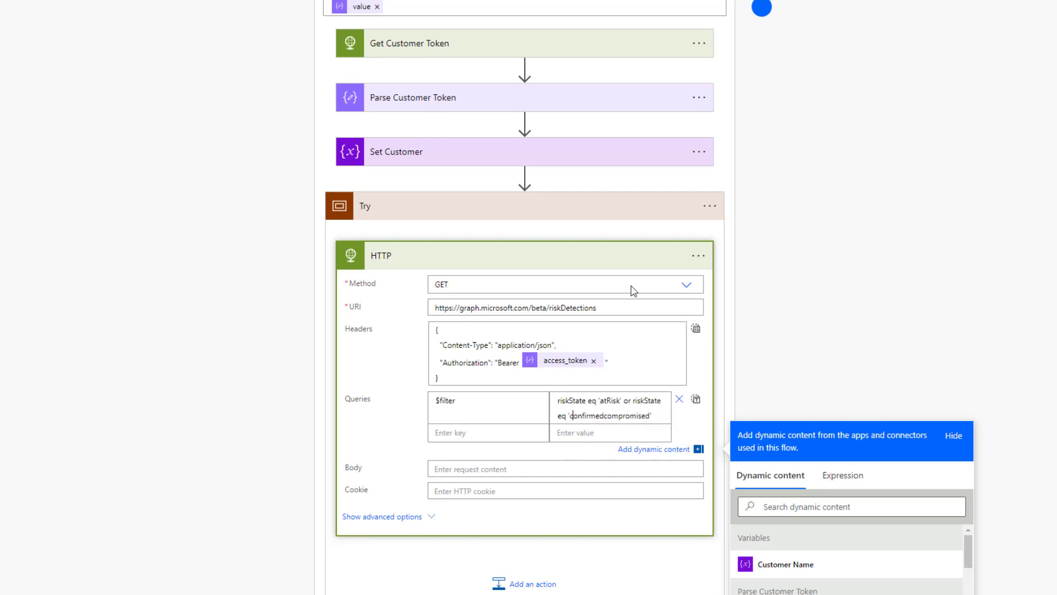
# Rename the HTTP action in the Try scope Get Risky Users
pyautogui.click(703, 267)
pyautogui.click(793, 278)
pyautogui.write('Get Risky Users')
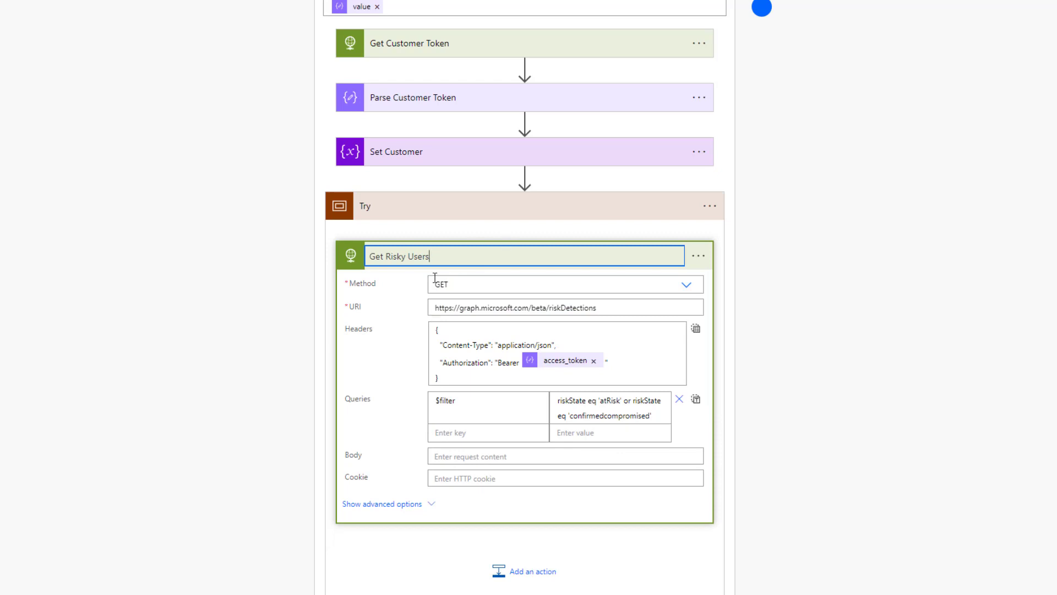
pyautogui.press('Return')
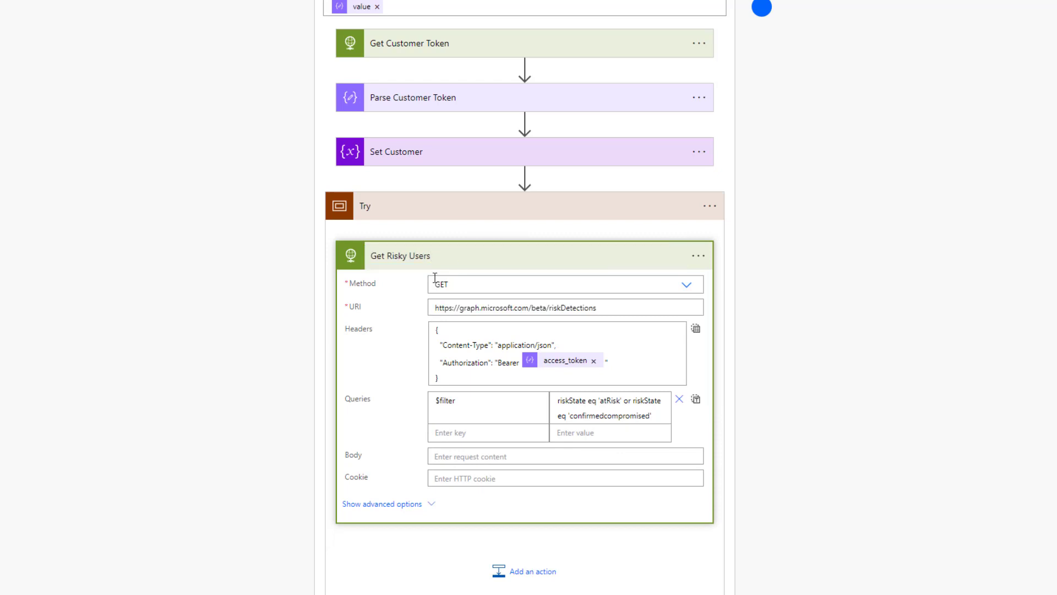
# Add a Parse JSON action after Get Risky Users in the Try scope, using the Get Risky Users Body as content
pyautogui.scroll(-2, 543, 427)
pyautogui.click(528, 455)
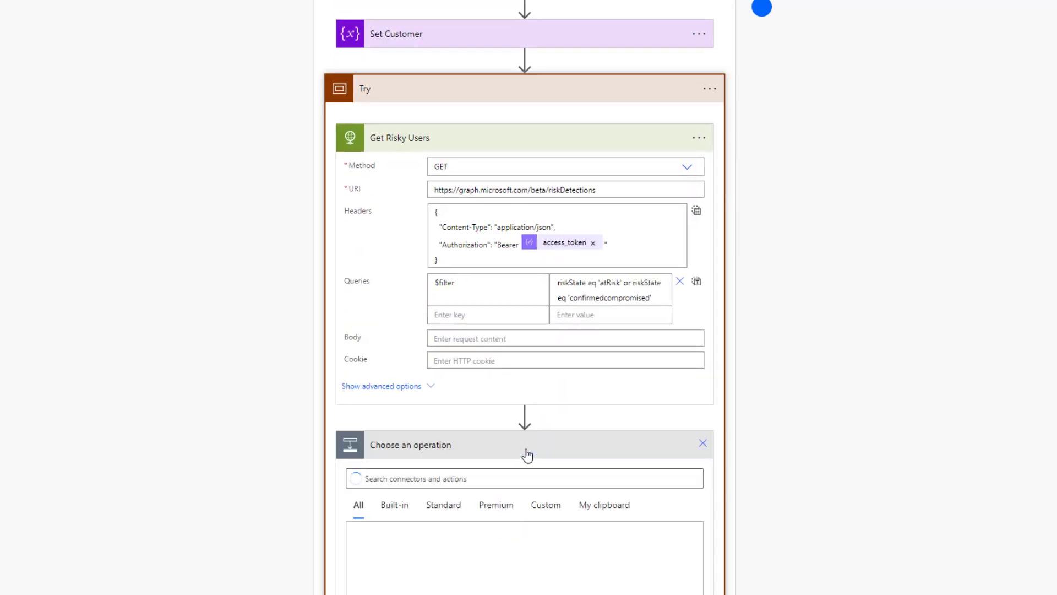
pyautogui.write('Parse JSON')
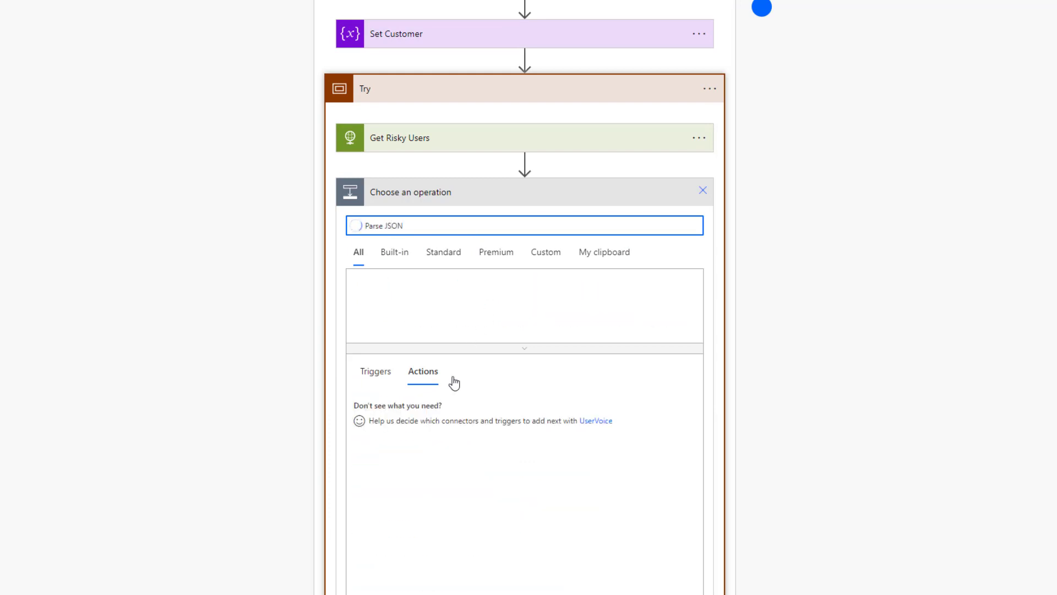
pyautogui.click(494, 414)
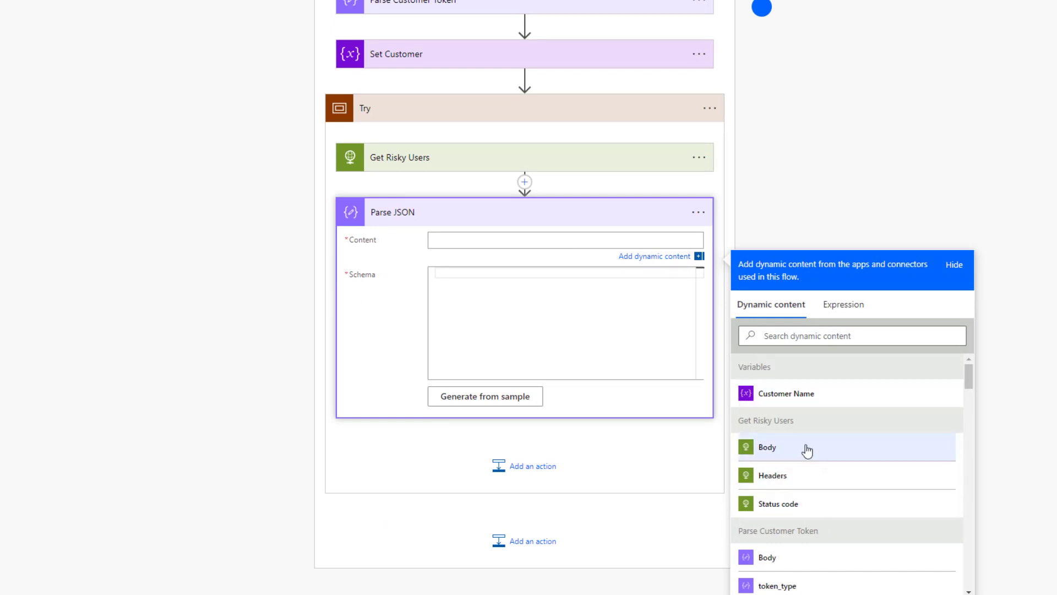
pyautogui.click(770, 447)
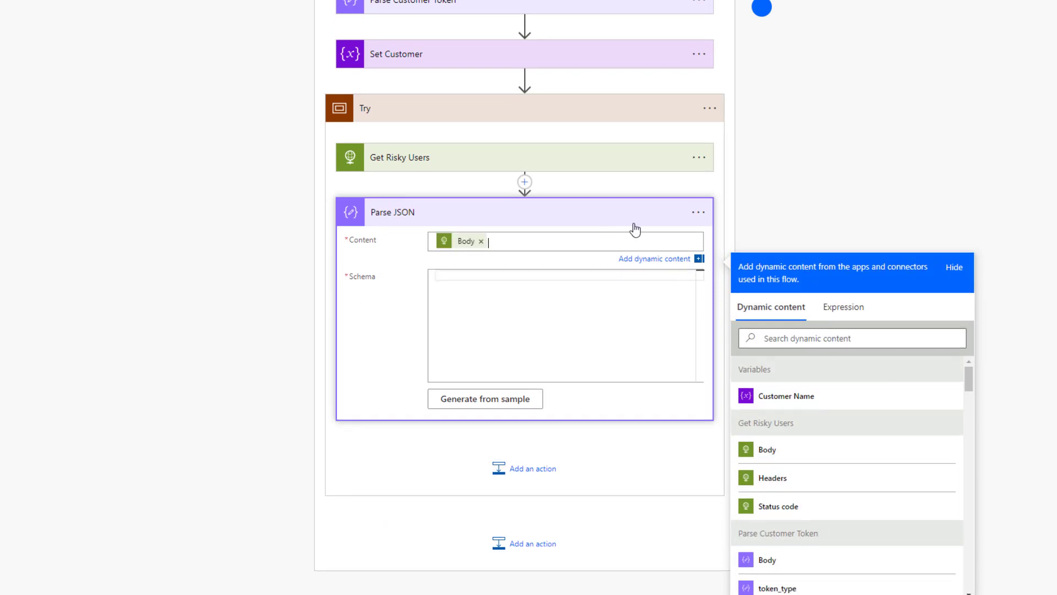
# Rename the Parse JSON action in the Try scope Parse Risky Users
pyautogui.click(698, 213)
pyautogui.click(754, 233)
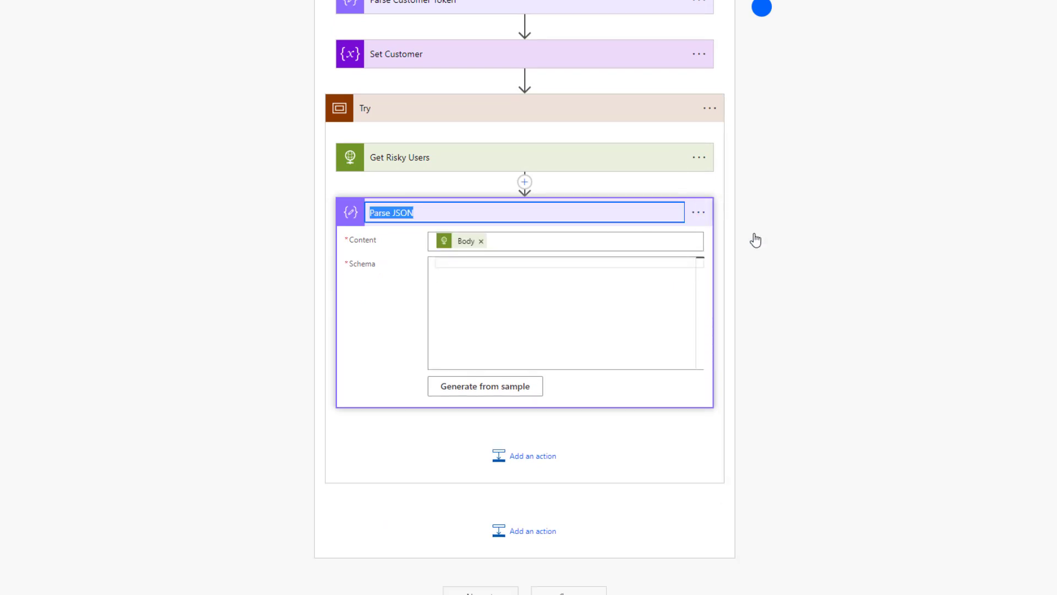
pyautogui.write('Pa')
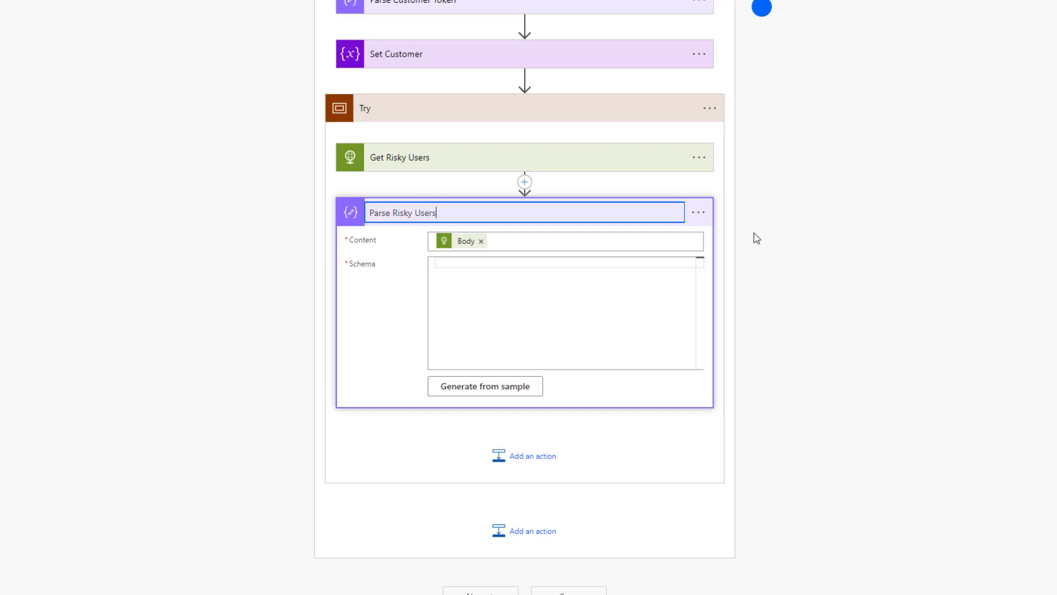
pyautogui.press('Return')
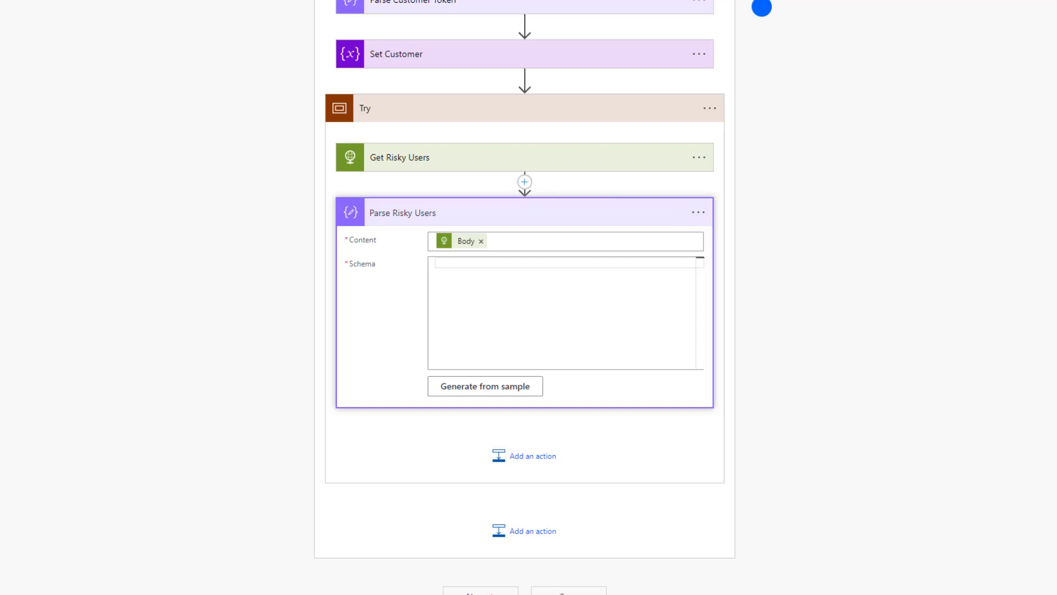
# Paste the risky users JSON schema into the parse action's schema and collapse the Try scope
pyautogui.click(665, 324)
pyautogui.hotkey('ctrl', 'v')
pyautogui.scroll(15, 602, 313)
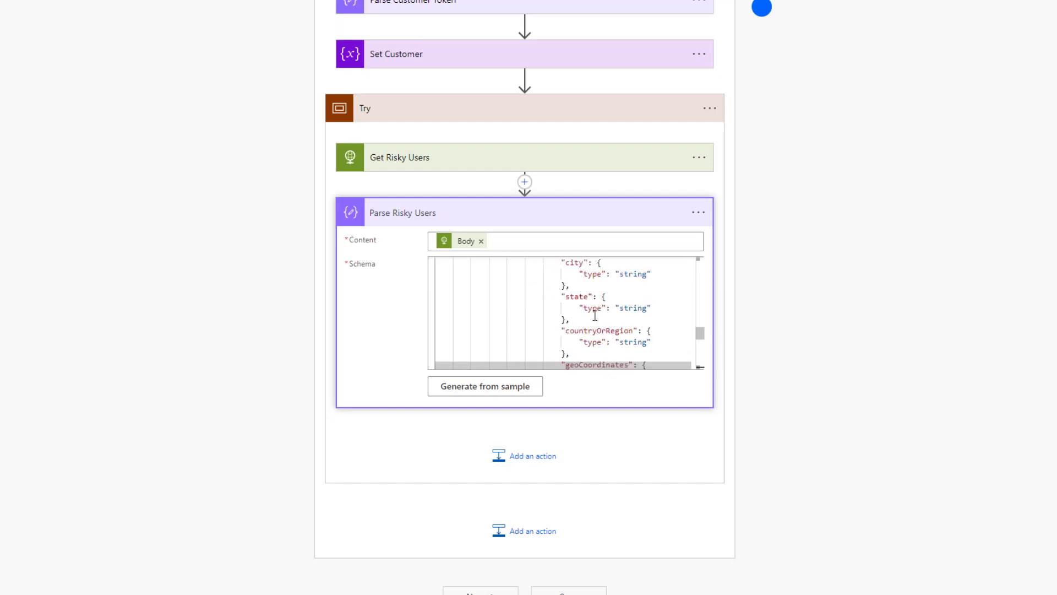
pyautogui.scroll(5, 602, 313)
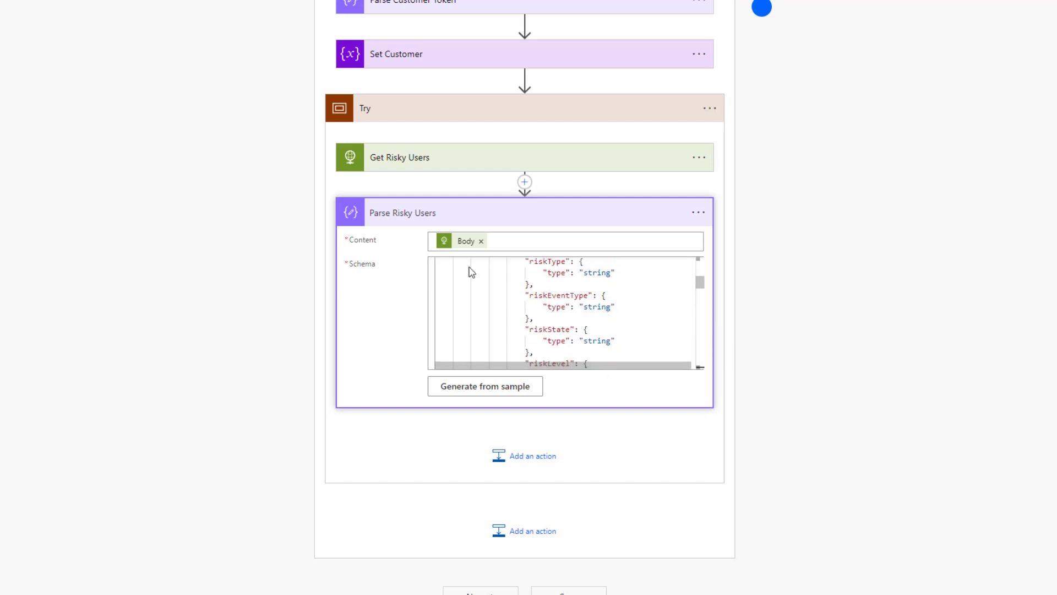
pyautogui.scroll(2, 605, 353)
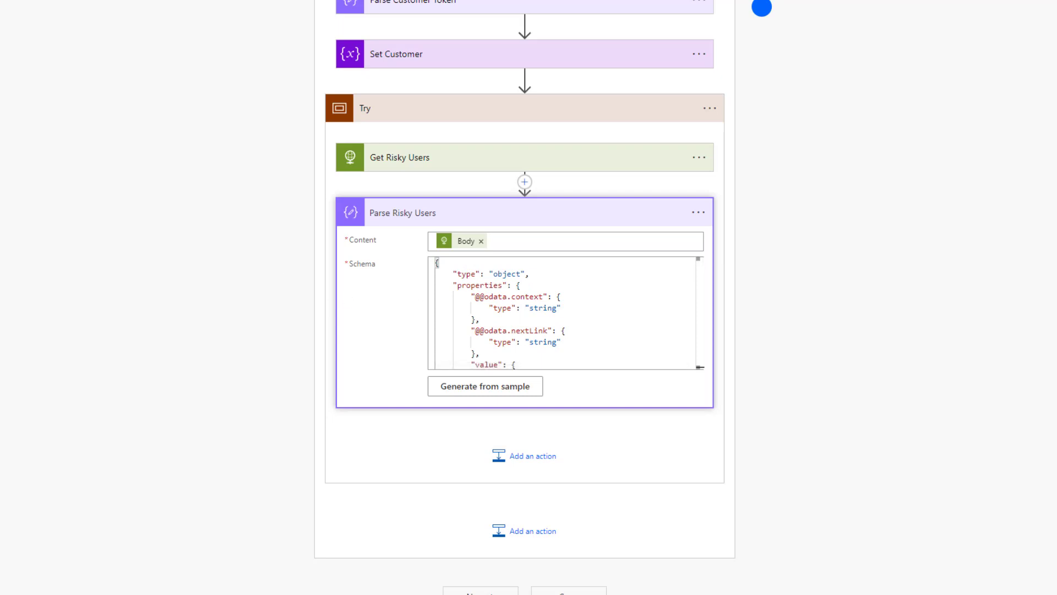
pyautogui.click(642, 212)
pyautogui.click(663, 464)
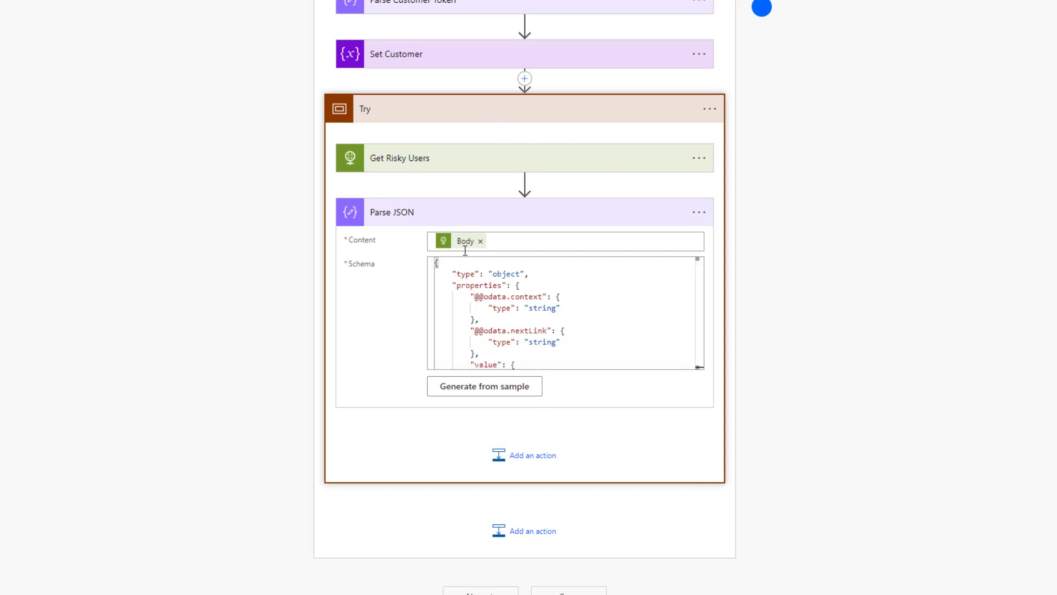
pyautogui.click(429, 110)
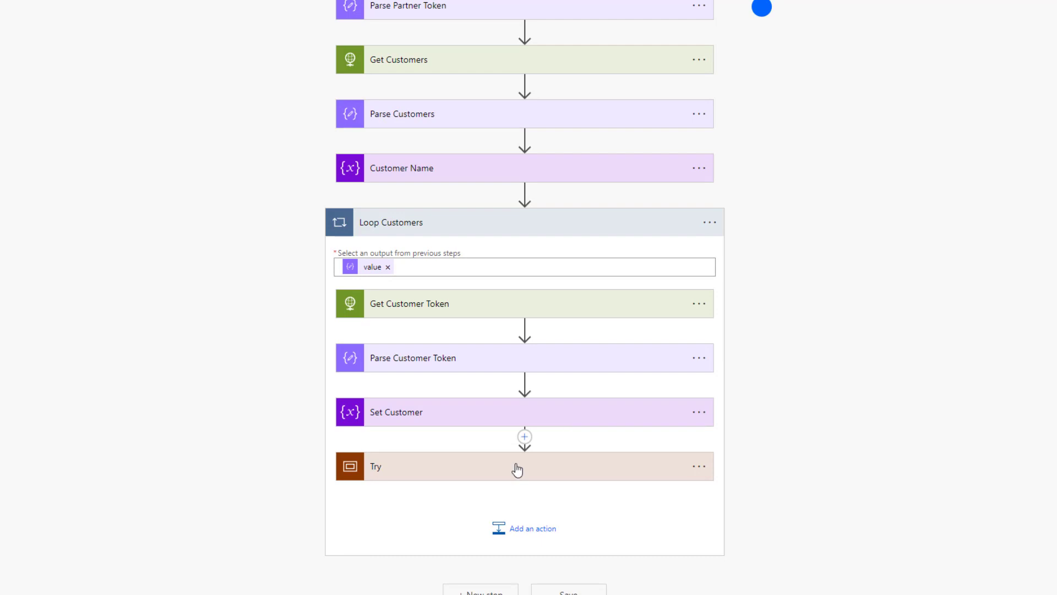
# Add a second Scope action after Try inside the Loop Customers loop and rename it Catch
pyautogui.click(513, 533)
pyautogui.write('scope')
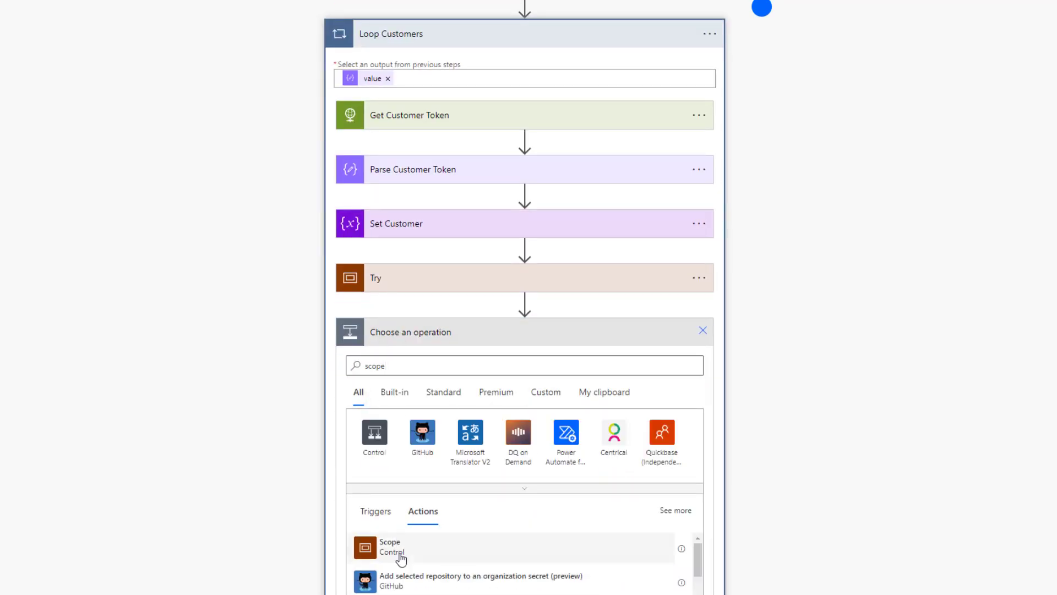
pyautogui.click(401, 551)
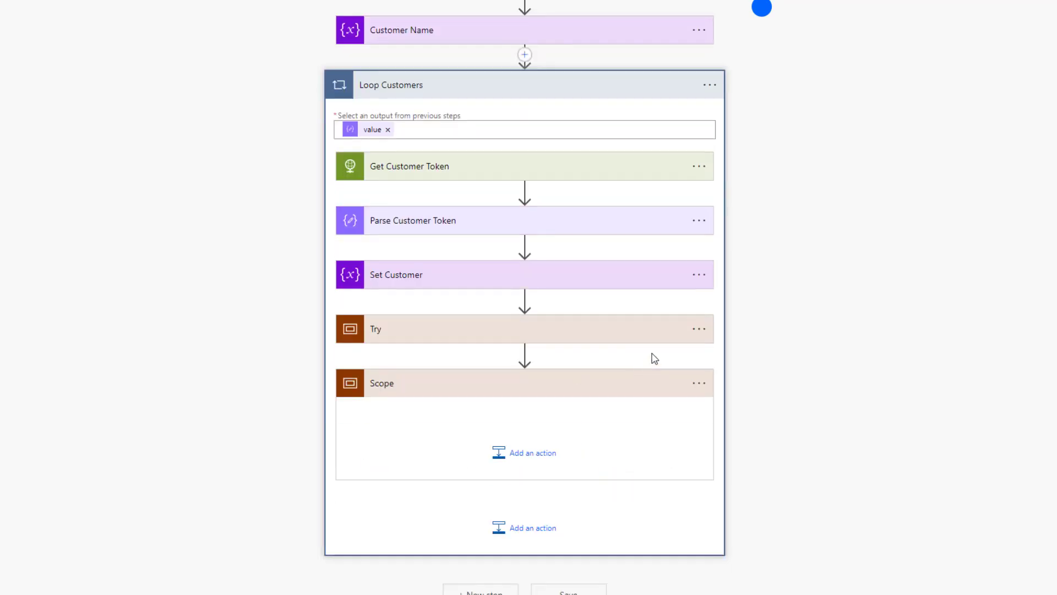
pyautogui.click(700, 382)
pyautogui.click(763, 404)
pyautogui.write('Catch')
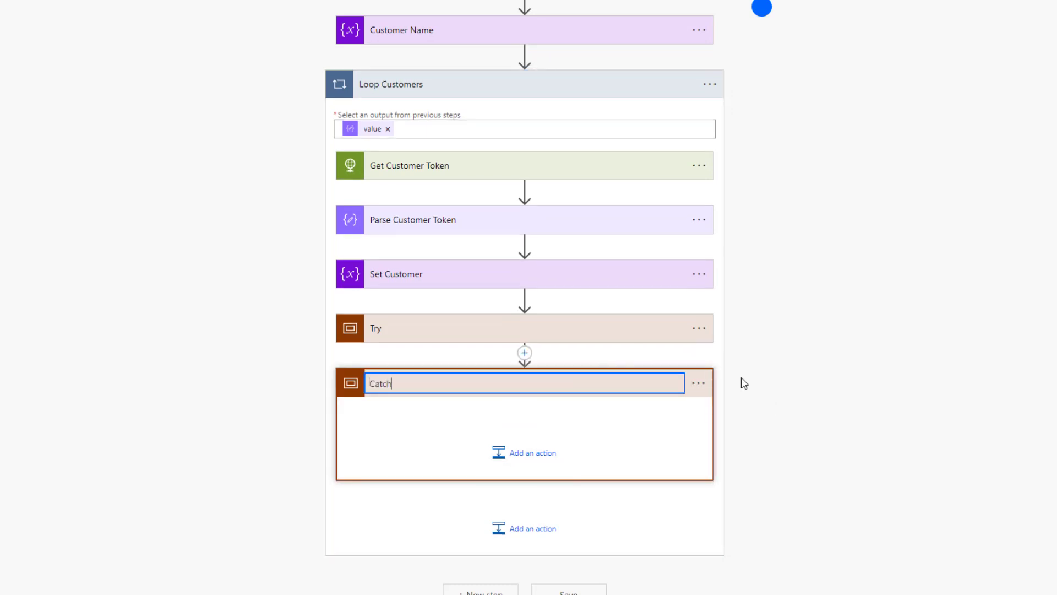
# Configure the Catch scope to run after Try only when it has failed, is skipped or has timed out, and collapse the scope
pyautogui.click(698, 382)
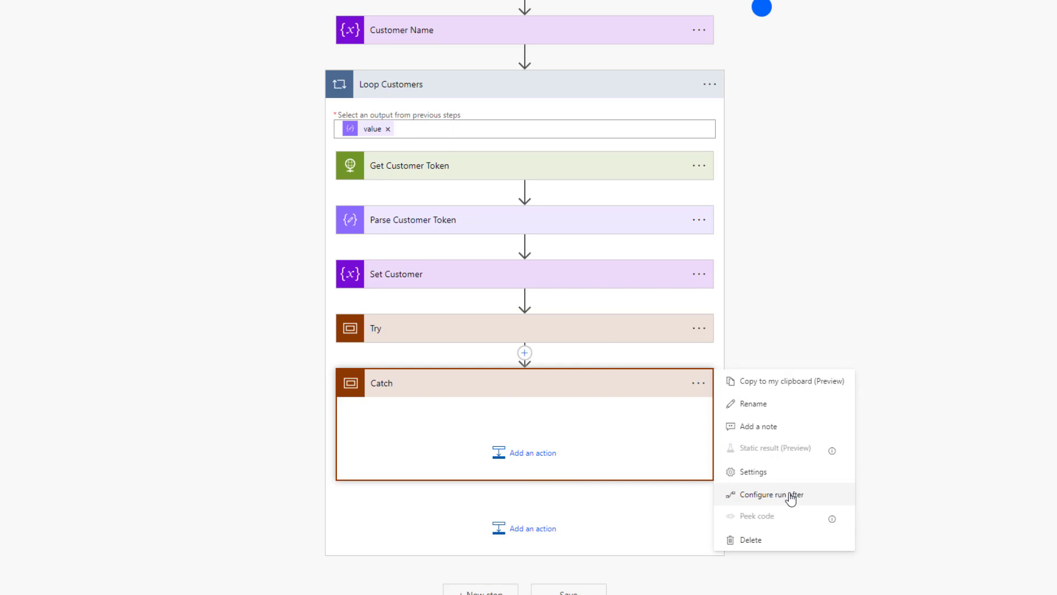
pyautogui.click(791, 495)
pyautogui.click(570, 408)
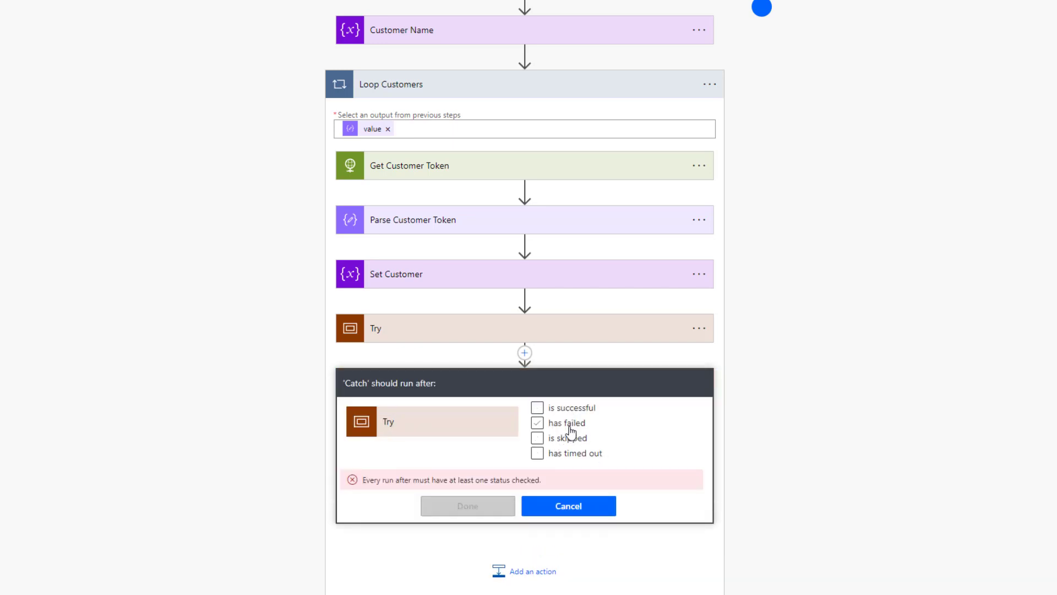
pyautogui.click(567, 423)
pyautogui.click(565, 437)
pyautogui.click(567, 453)
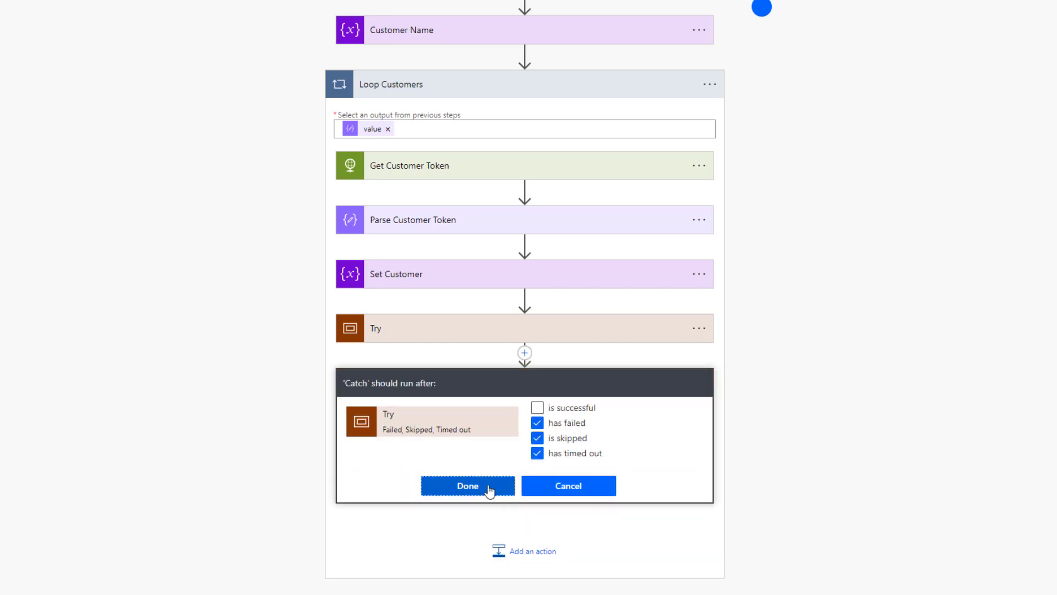
pyautogui.click(489, 487)
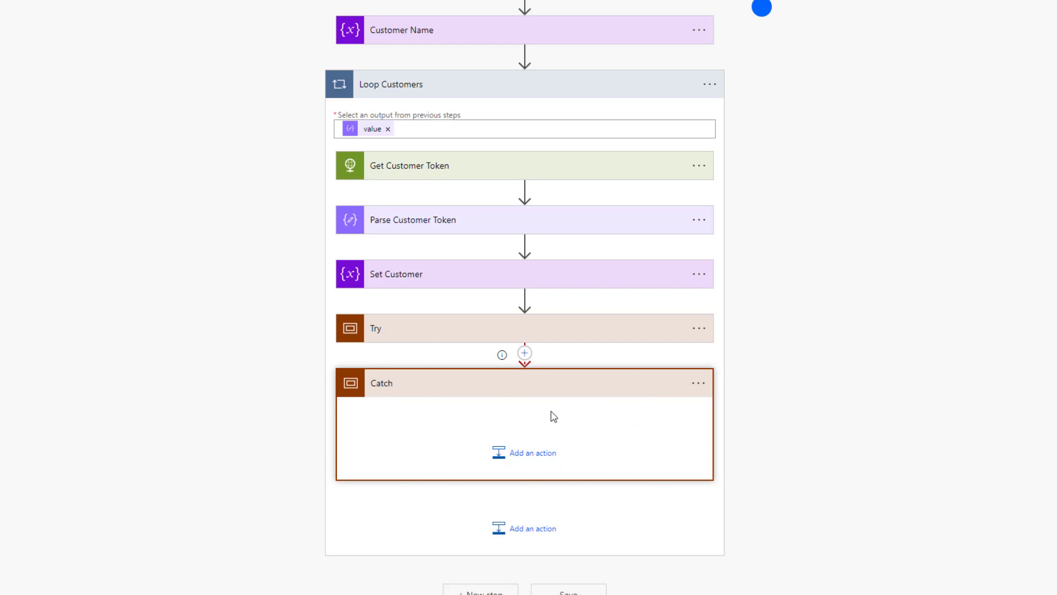
pyautogui.click(569, 394)
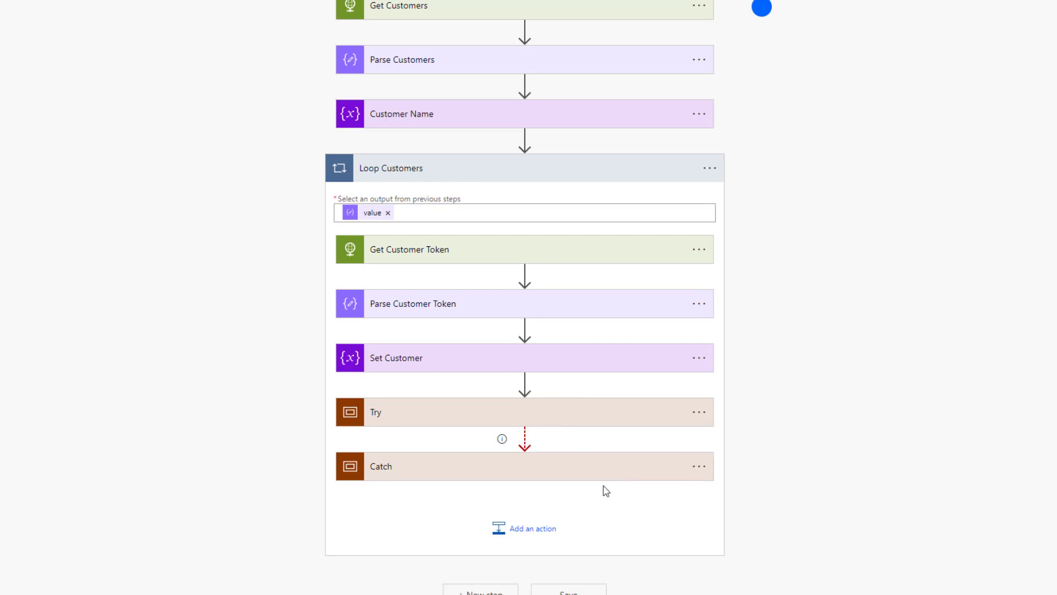
# Add a third Scope action after Catch inside the Loop Customers loop and rename it Finally
pyautogui.click(532, 538)
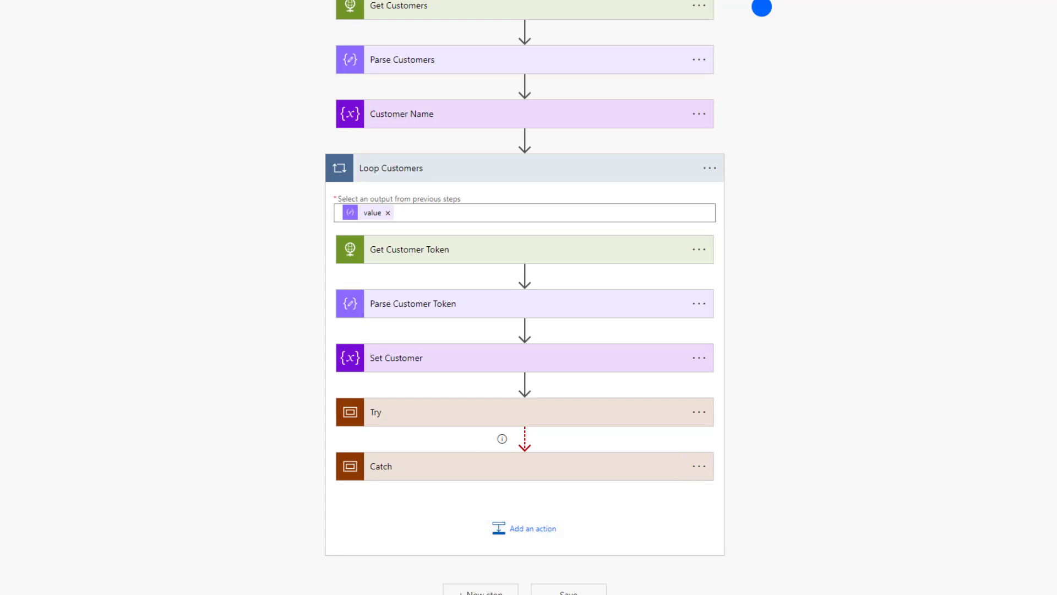
pyautogui.click(534, 523)
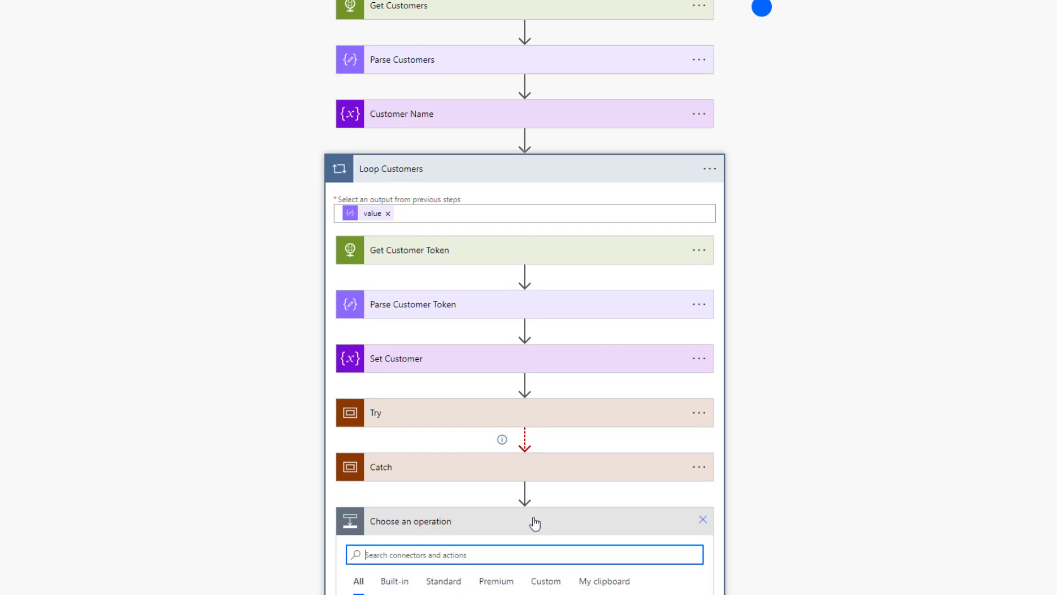
pyautogui.scroll(-5, 534, 522)
pyautogui.write('scope')
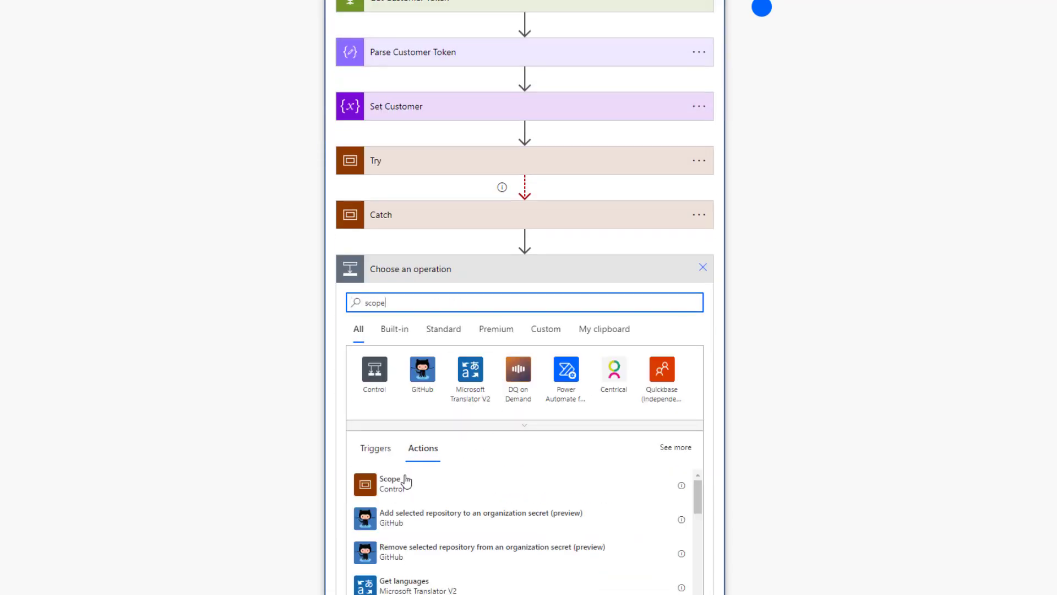
pyautogui.click(427, 484)
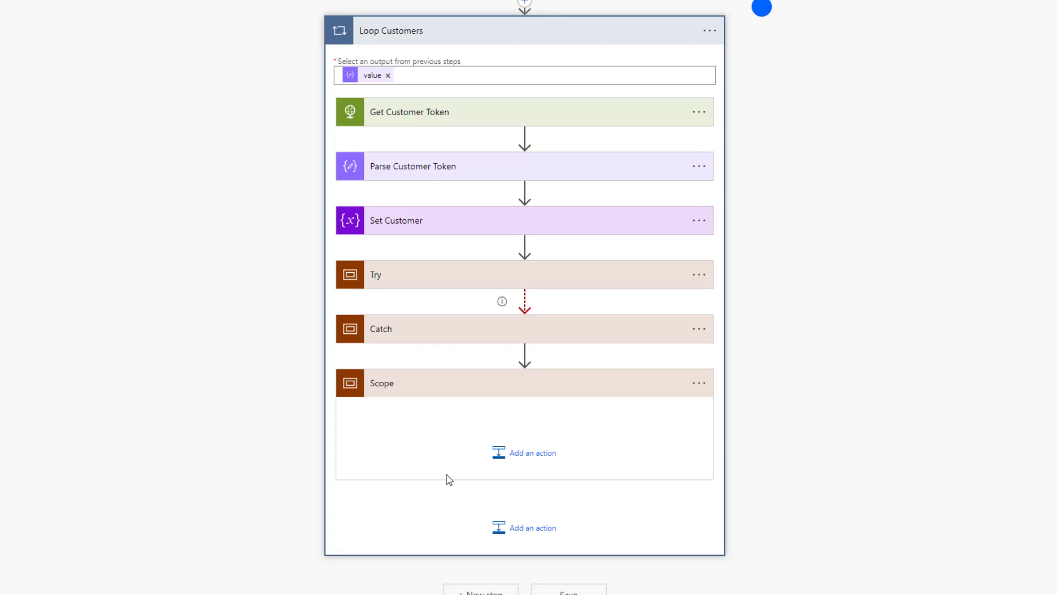
pyautogui.click(702, 385)
pyautogui.click(782, 407)
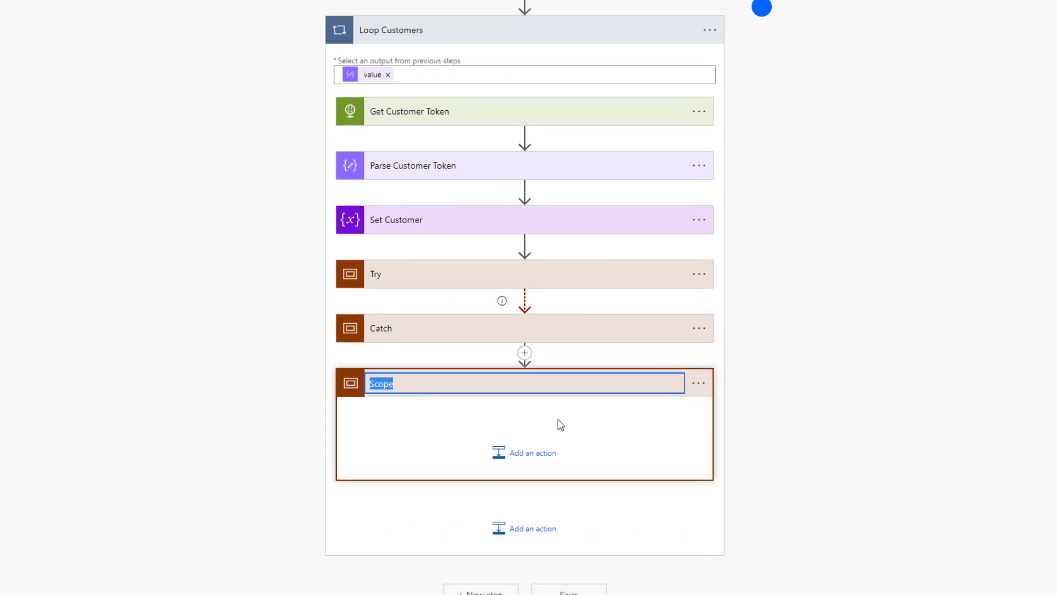
pyautogui.write('Finally')
pyautogui.click(614, 350)
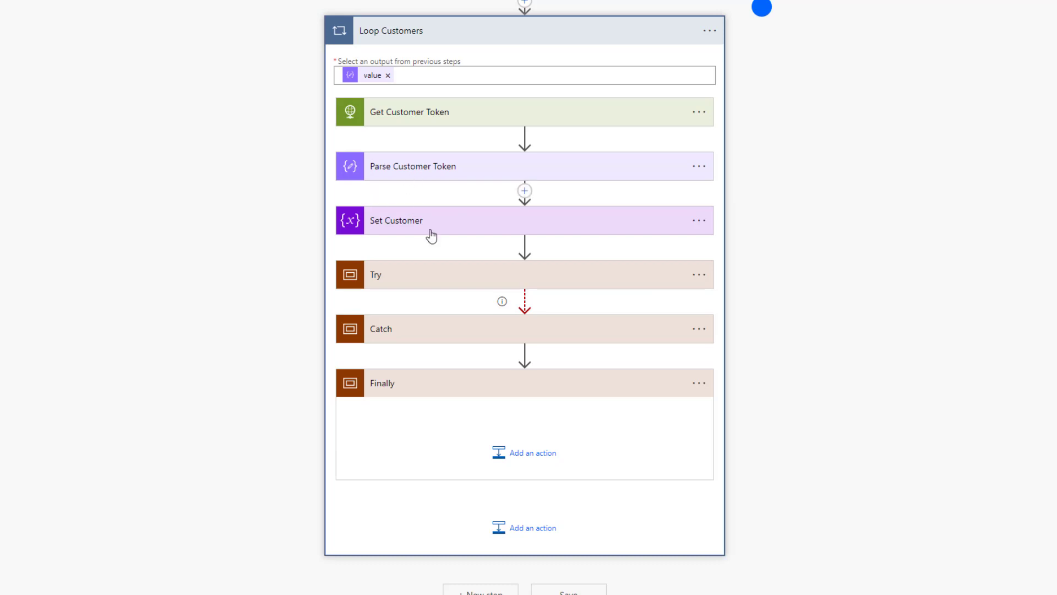
pyautogui.click(441, 273)
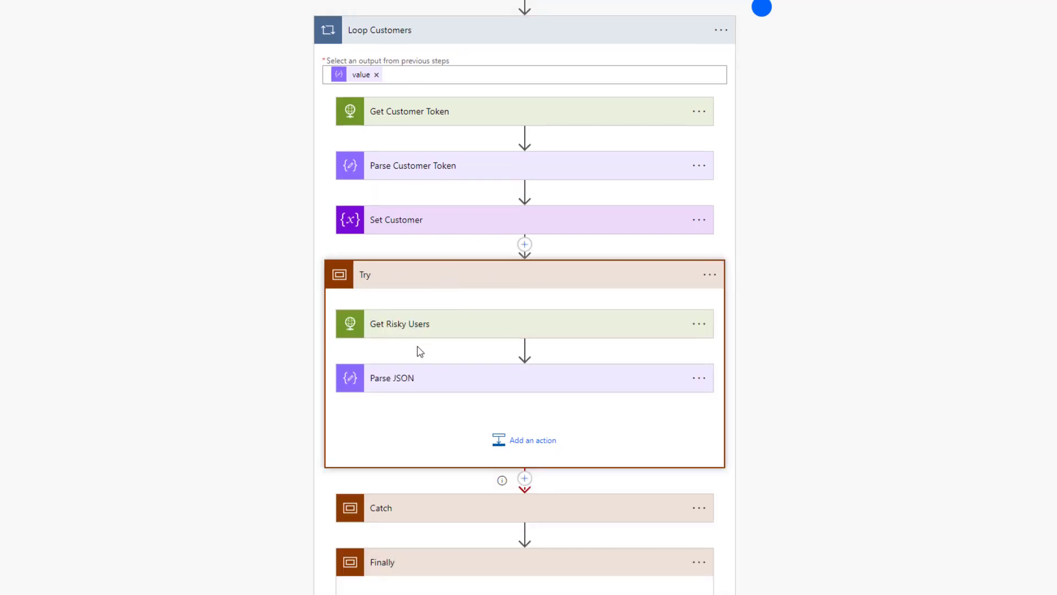
pyautogui.click(454, 279)
pyautogui.click(456, 391)
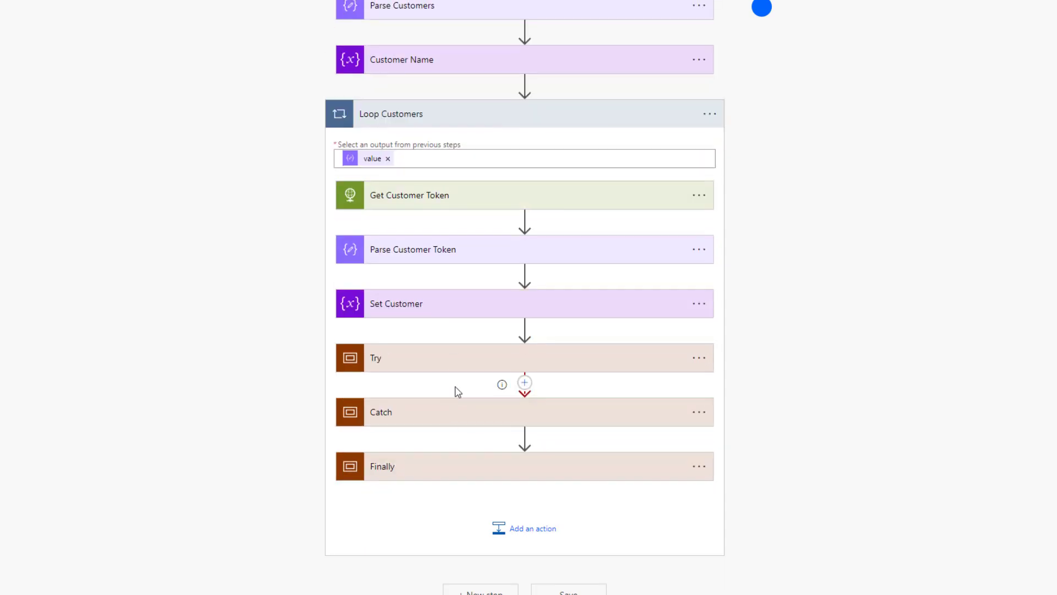
pyautogui.click(468, 477)
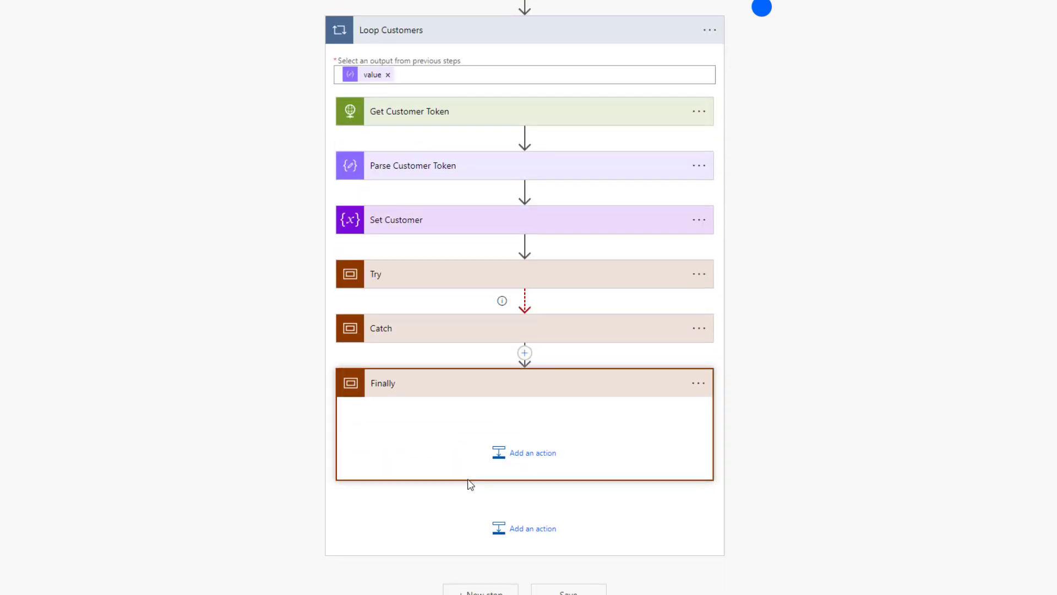
# Add a Condition action inside the Finally scope and rename it "Check if data returned"
pyautogui.click(529, 456)
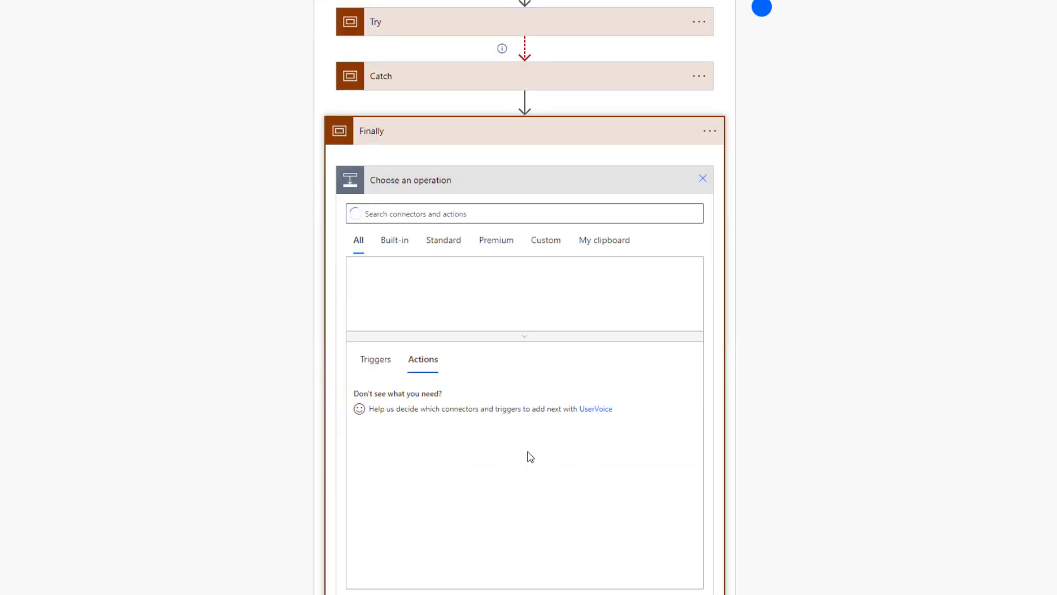
pyautogui.click(381, 399)
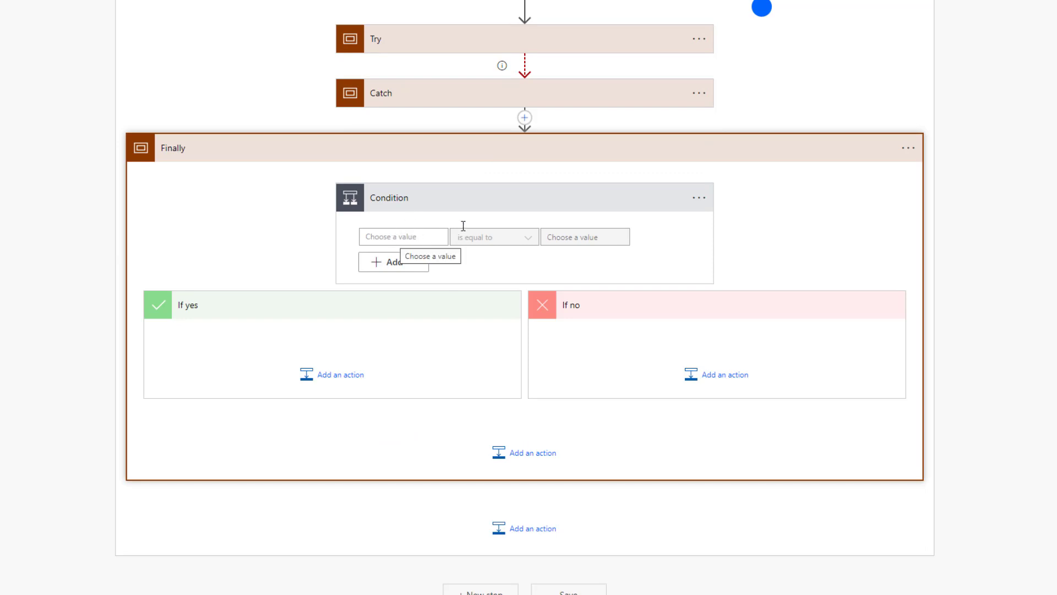
pyautogui.click(698, 200)
pyautogui.click(745, 229)
pyautogui.click(692, 215)
pyautogui.click(734, 223)
pyautogui.write('Check if data returned')
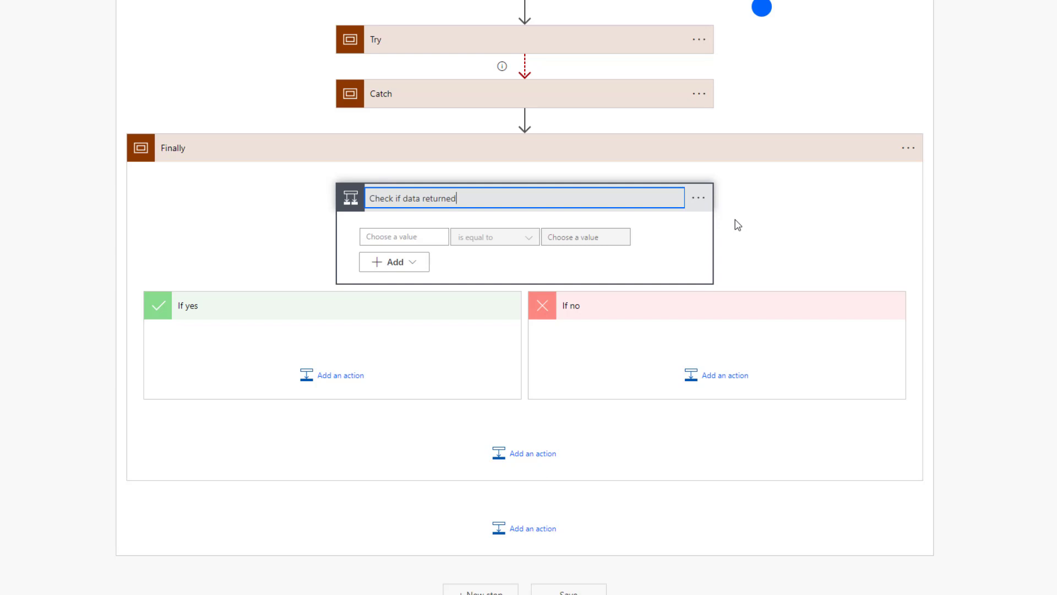
pyautogui.click(406, 237)
pyautogui.click(602, 299)
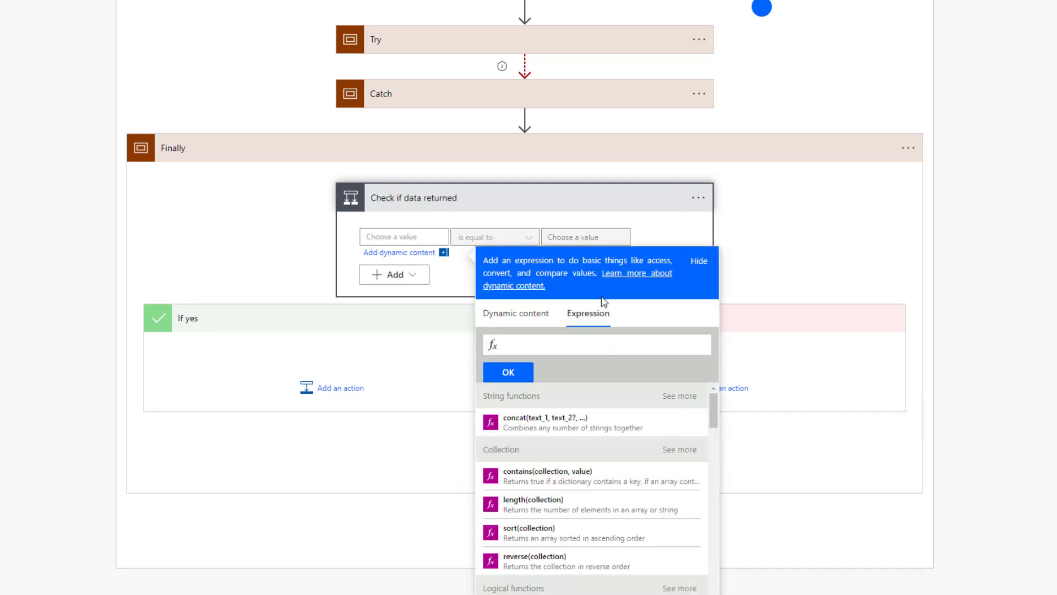
pyautogui.write('em')
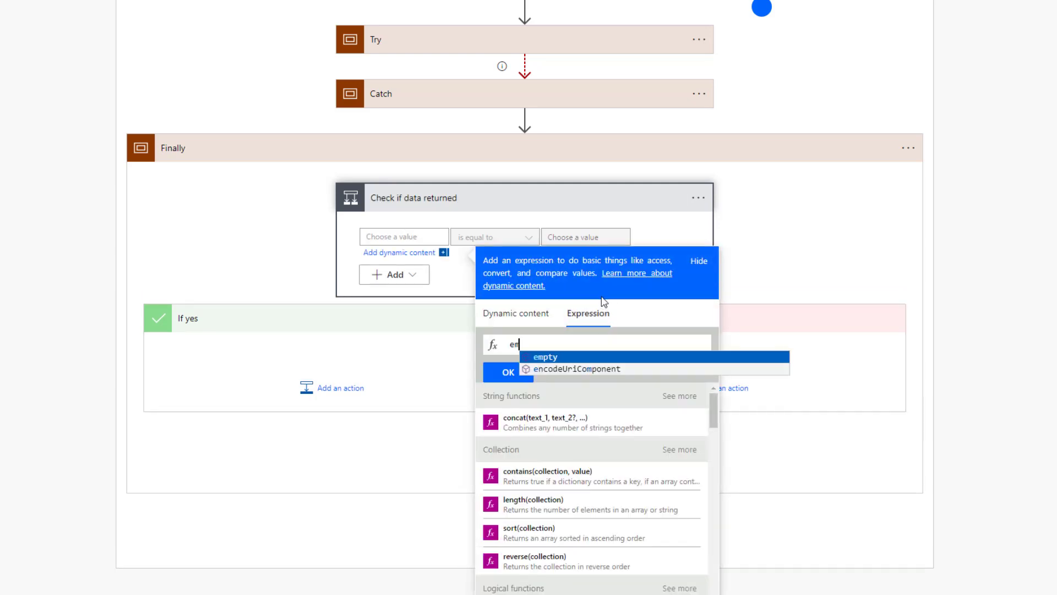
pyautogui.write('pty(')
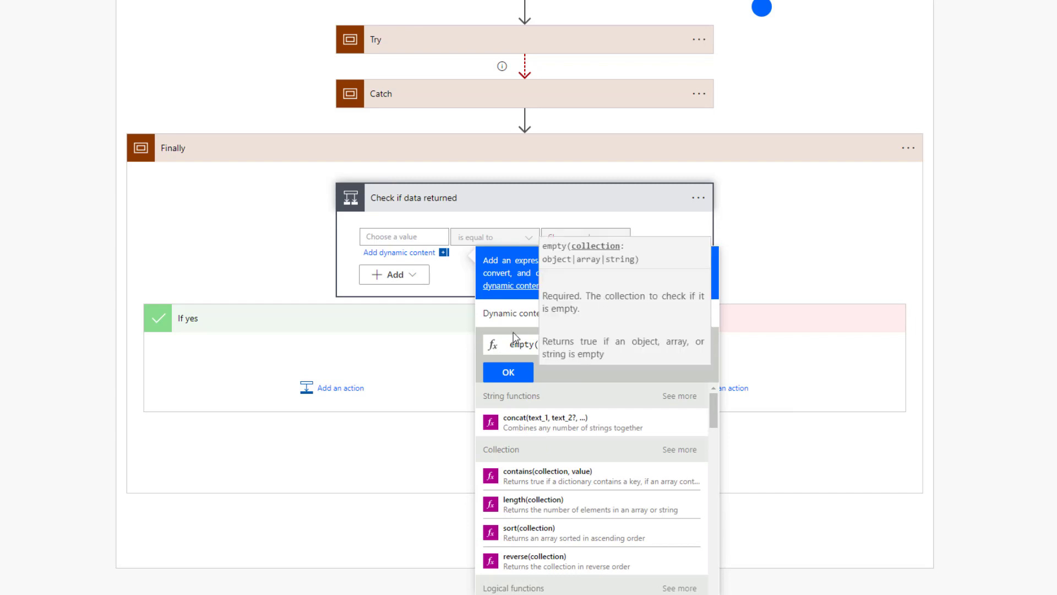
pyautogui.click(526, 313)
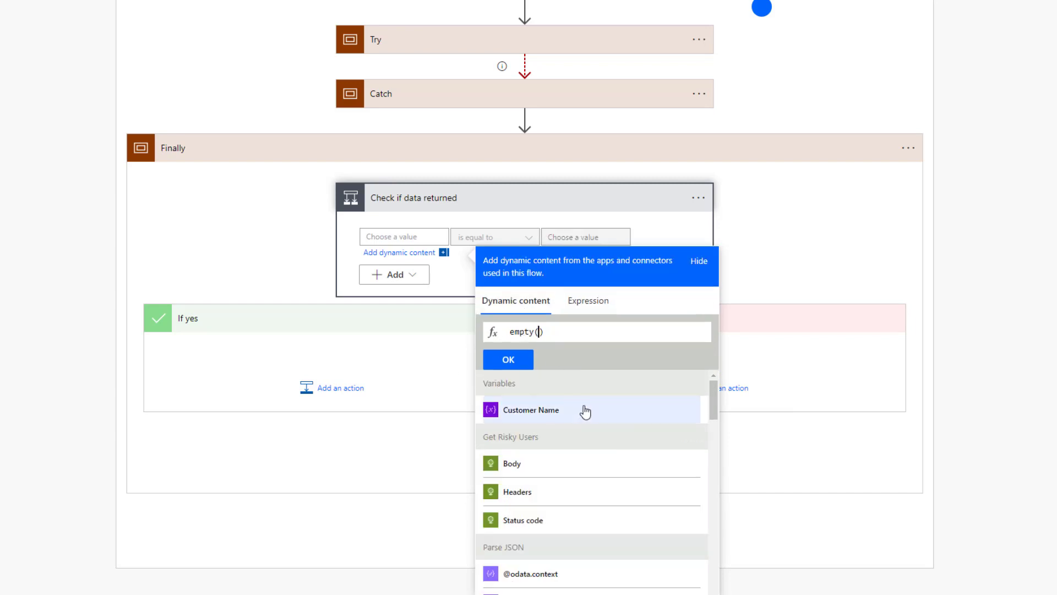
pyautogui.scroll(-4, 584, 411)
pyautogui.scroll(1, 545, 482)
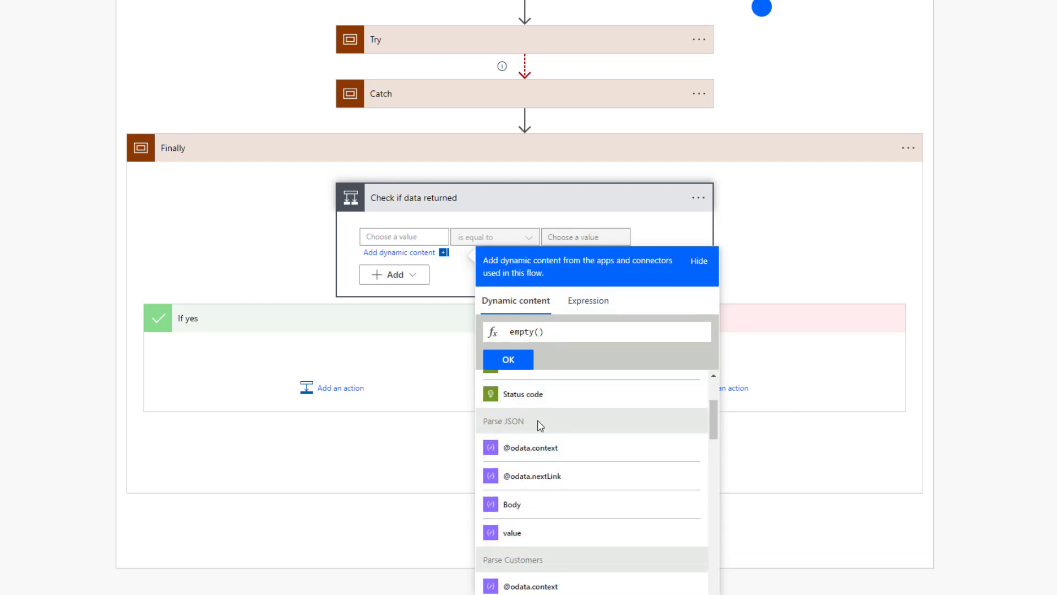
pyautogui.scroll(2, 575, 238)
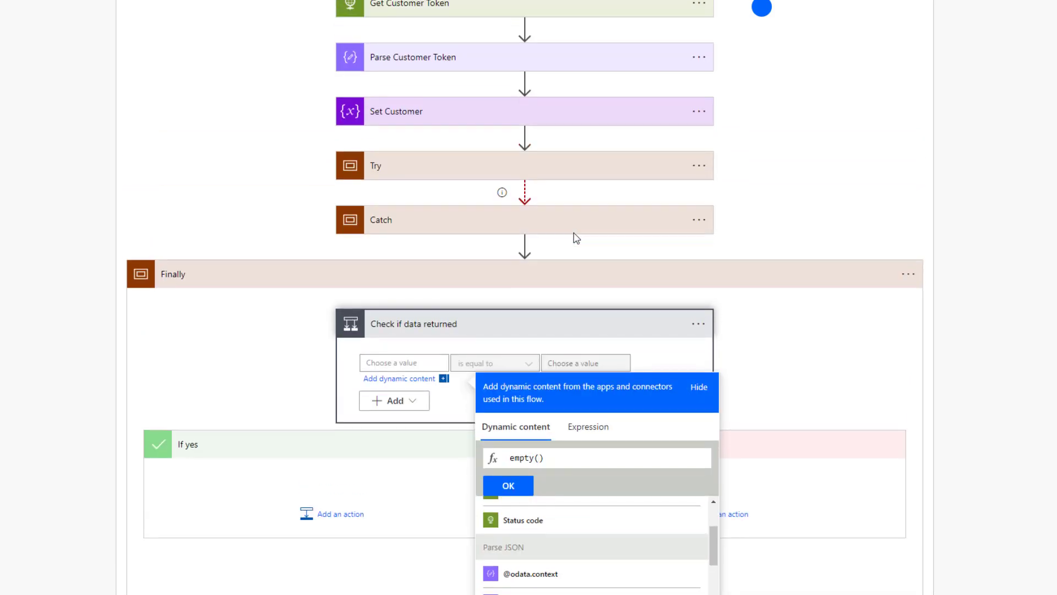
# Expand the Try scope and rename its Parse JSON action to Parse Risky Users
pyautogui.click(419, 179)
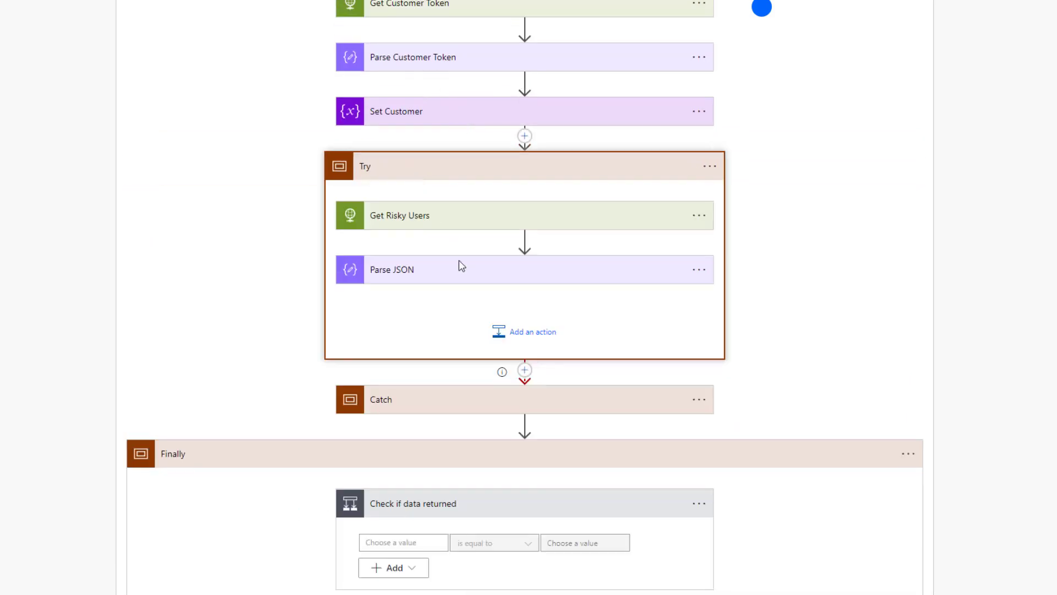
pyautogui.click(699, 270)
pyautogui.click(769, 299)
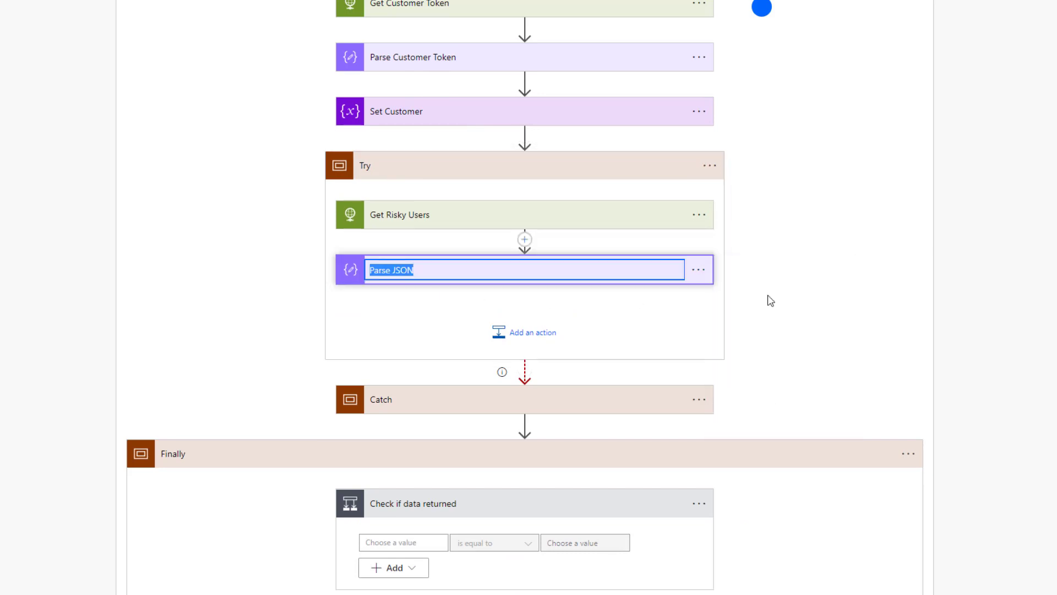
pyautogui.write('PA')
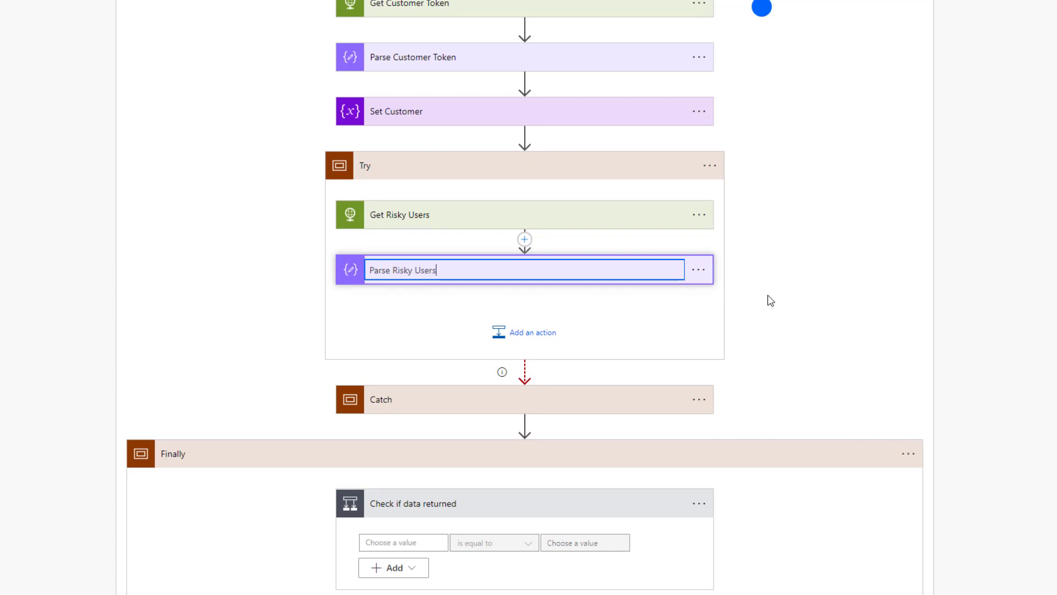
pyautogui.click(631, 325)
# Set the first value of the "Check if data returned" condition to the expression empty(body('Parse_Risky_Users')?['value'])
pyautogui.scroll(-3, 631, 330)
pyautogui.click(444, 353)
pyautogui.scroll(-2, 623, 309)
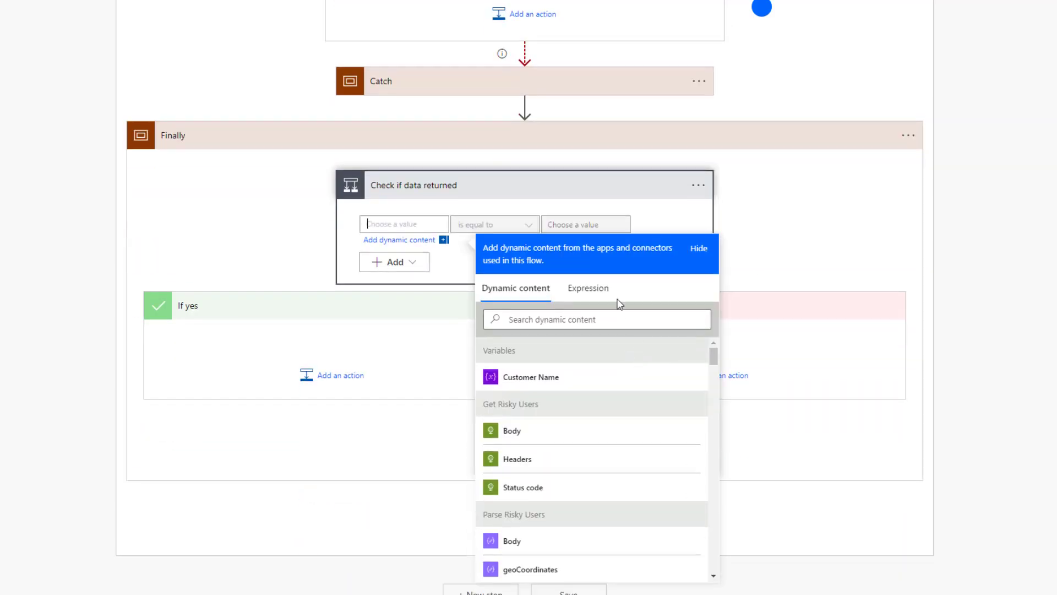
pyautogui.click(587, 287)
pyautogui.write('empty(')
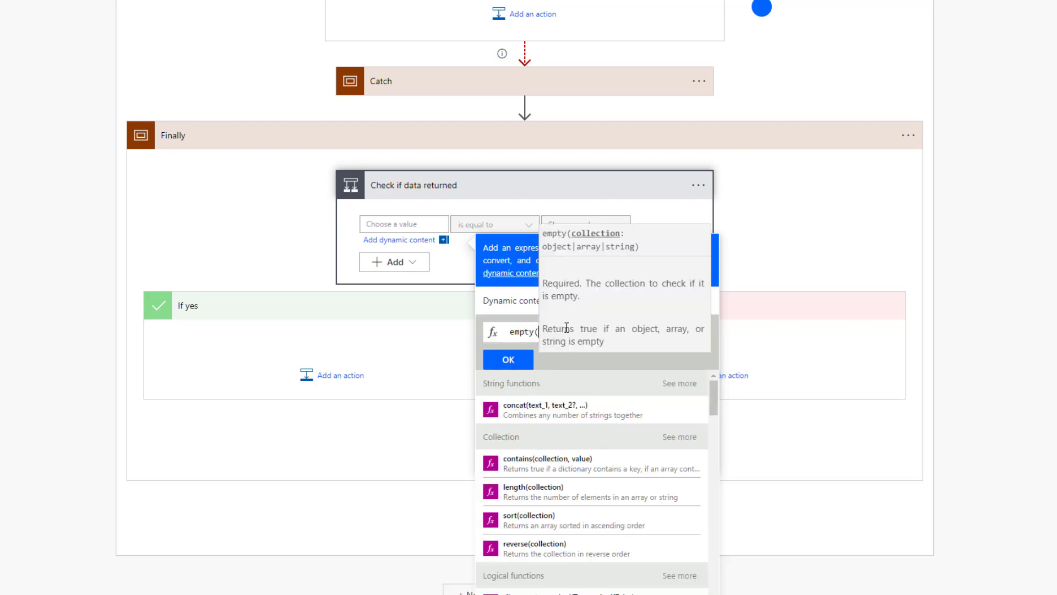
pyautogui.click(511, 300)
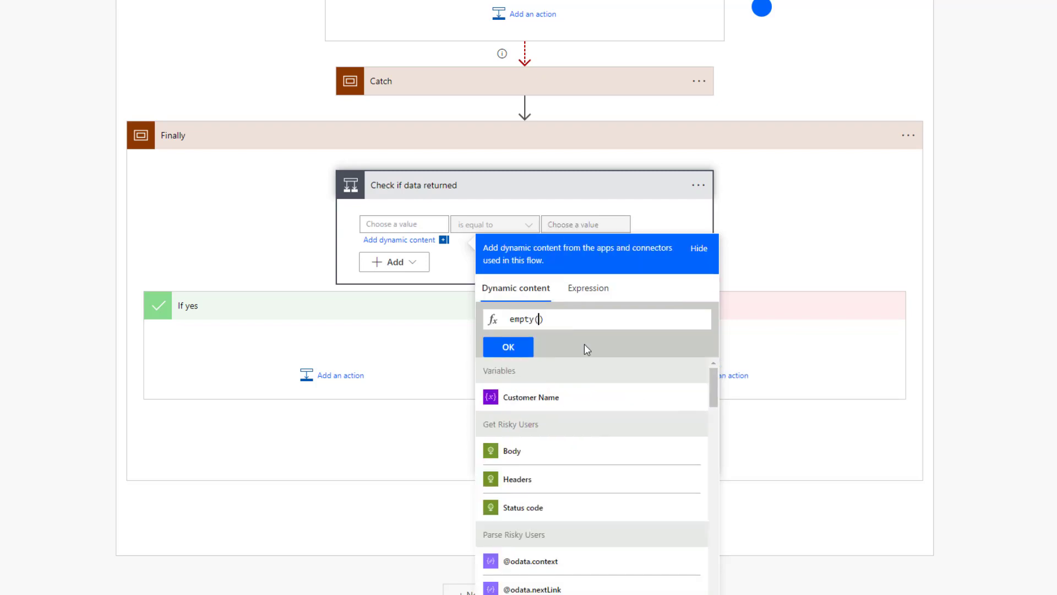
pyautogui.scroll(-1, 574, 525)
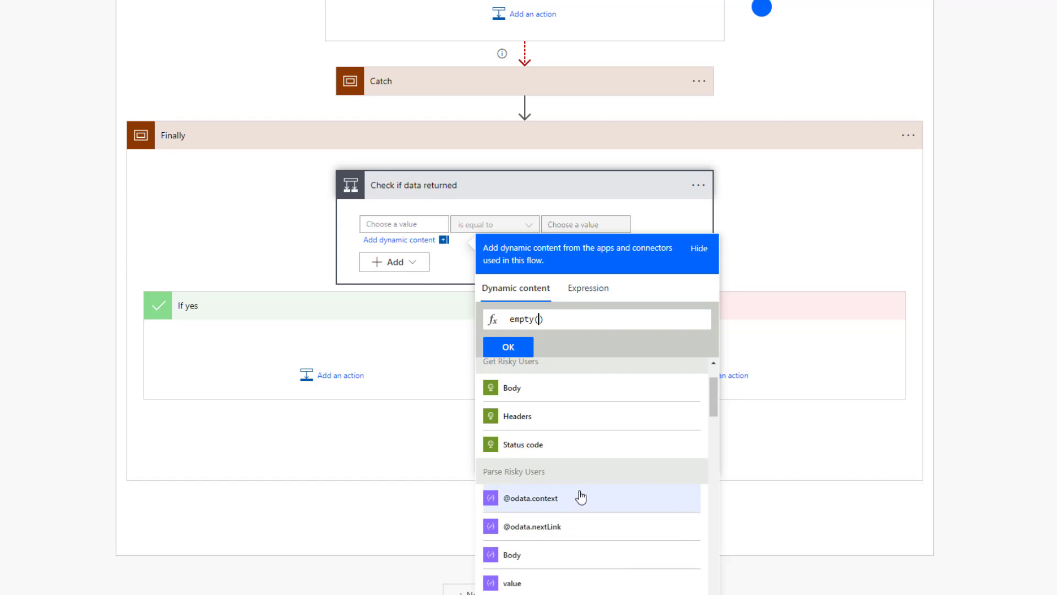
pyautogui.scroll(-2, 575, 496)
pyautogui.click(546, 457)
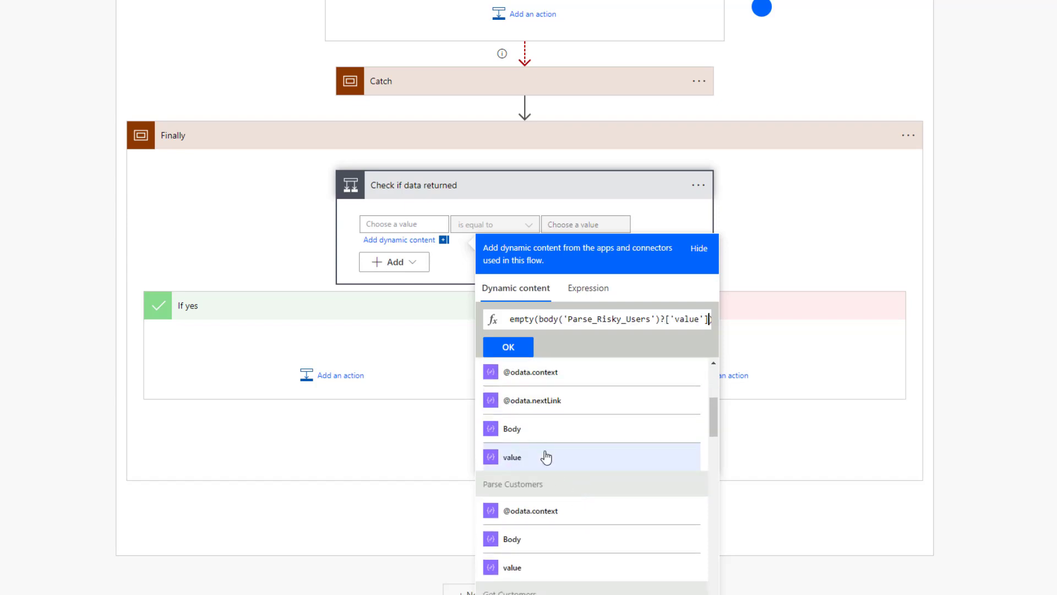
pyautogui.click(711, 319)
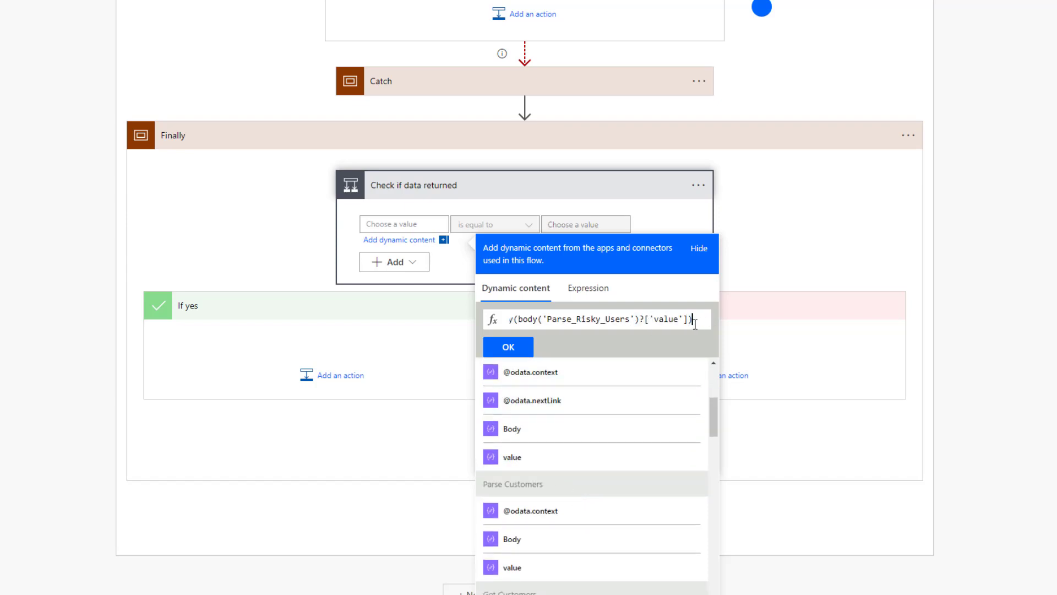
pyautogui.click(527, 348)
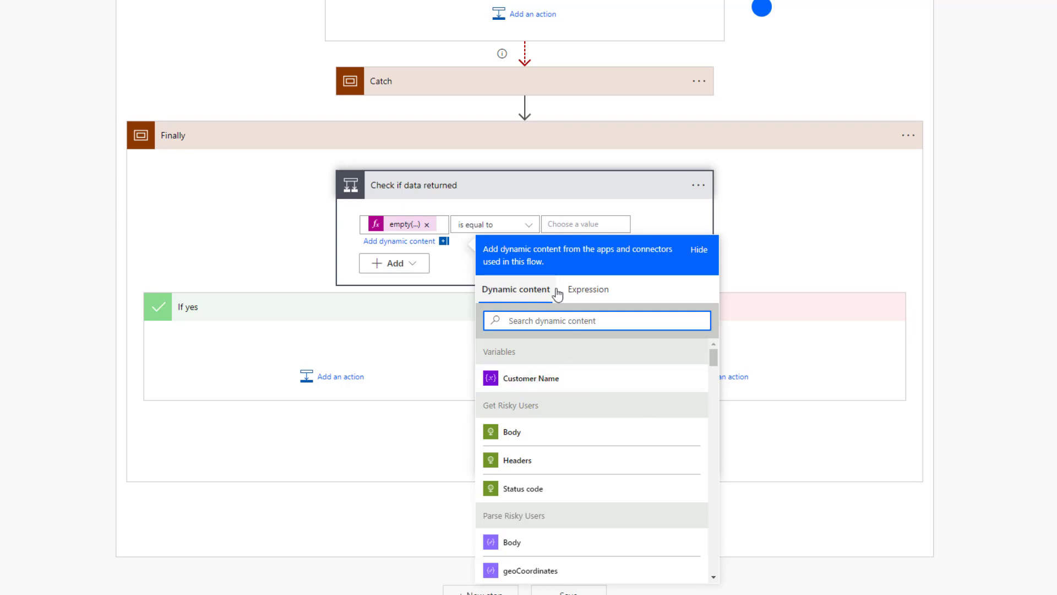
pyautogui.click(435, 355)
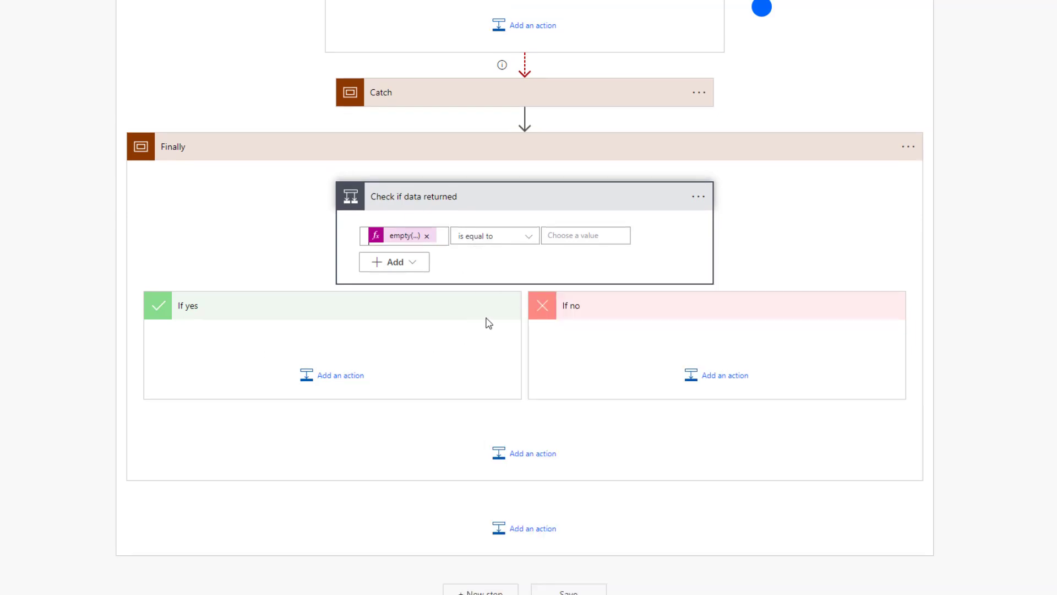
pyautogui.scroll(3, 556, 116)
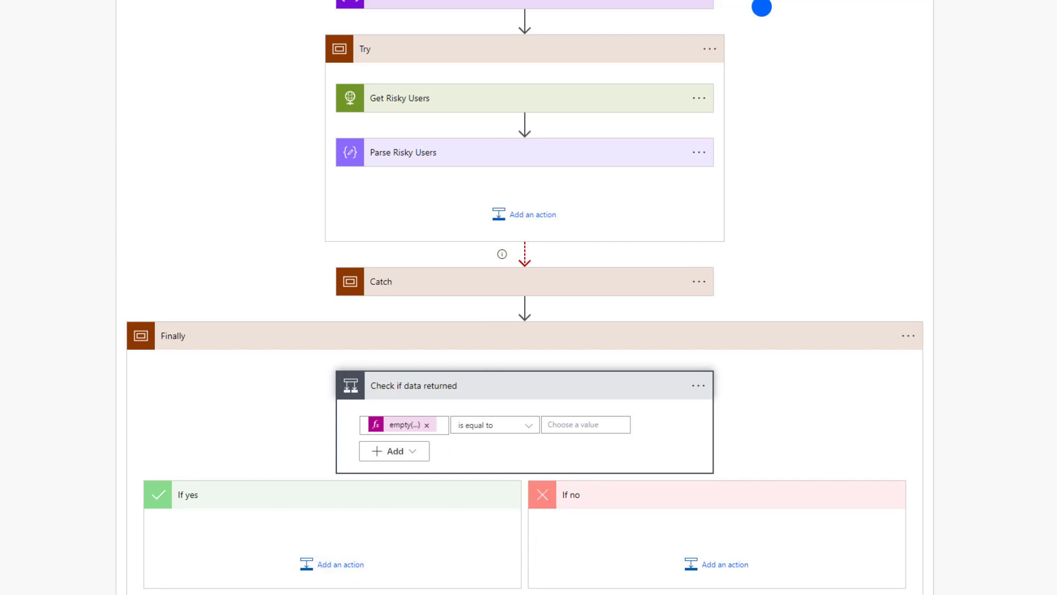
# Set the comparison value of the "Check if data returned" condition to true
pyautogui.click(586, 425)
pyautogui.scroll(-3, 617, 490)
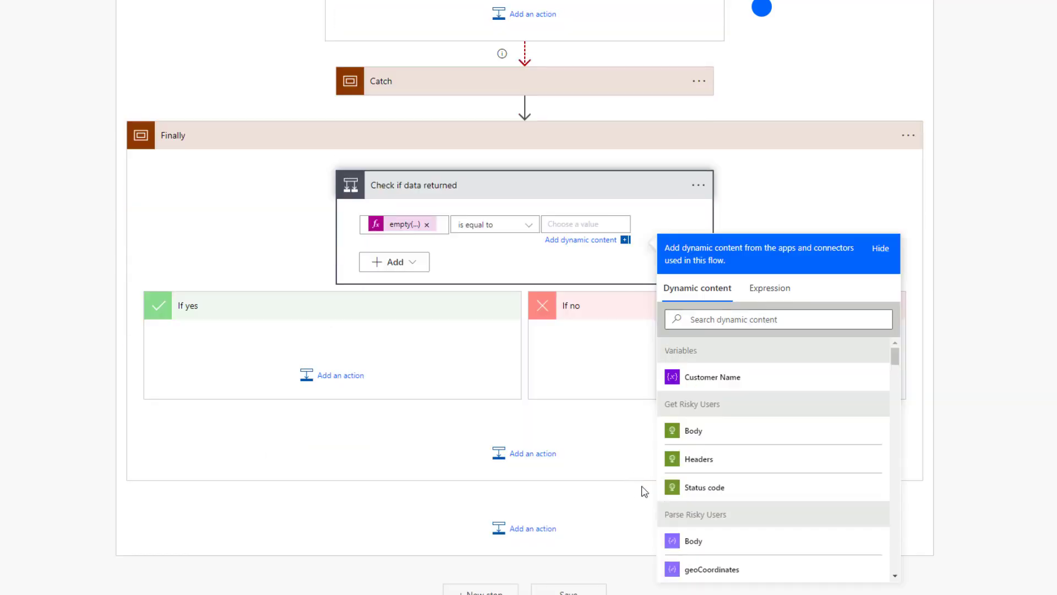
pyautogui.write('true')
pyautogui.click(563, 369)
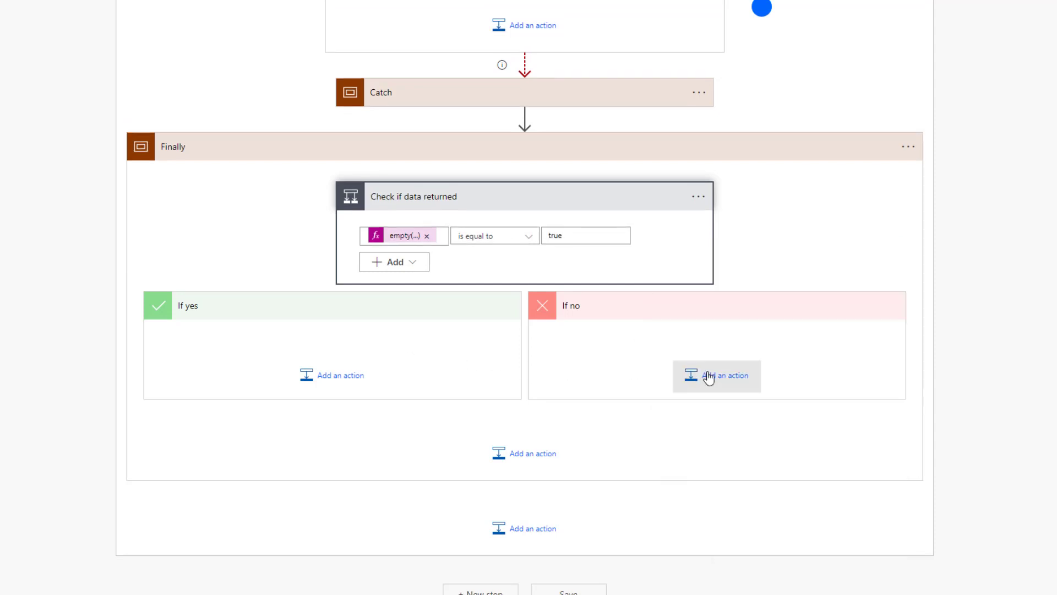
# Add an Apply to each action in the If no branch of "Check if data returned" and rename it Loop Detections
pyautogui.click(708, 376)
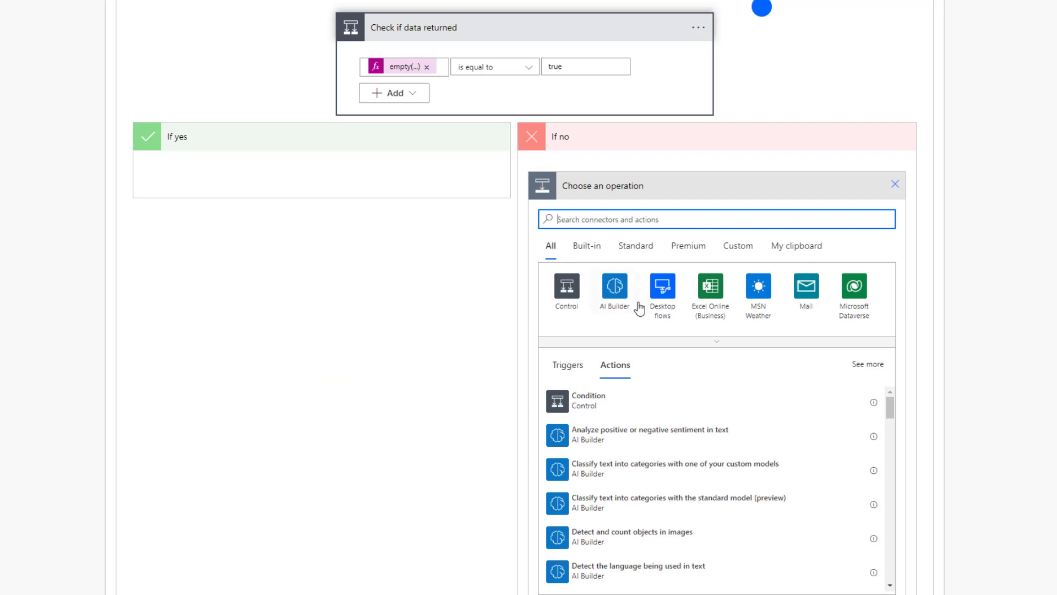
pyautogui.click(557, 291)
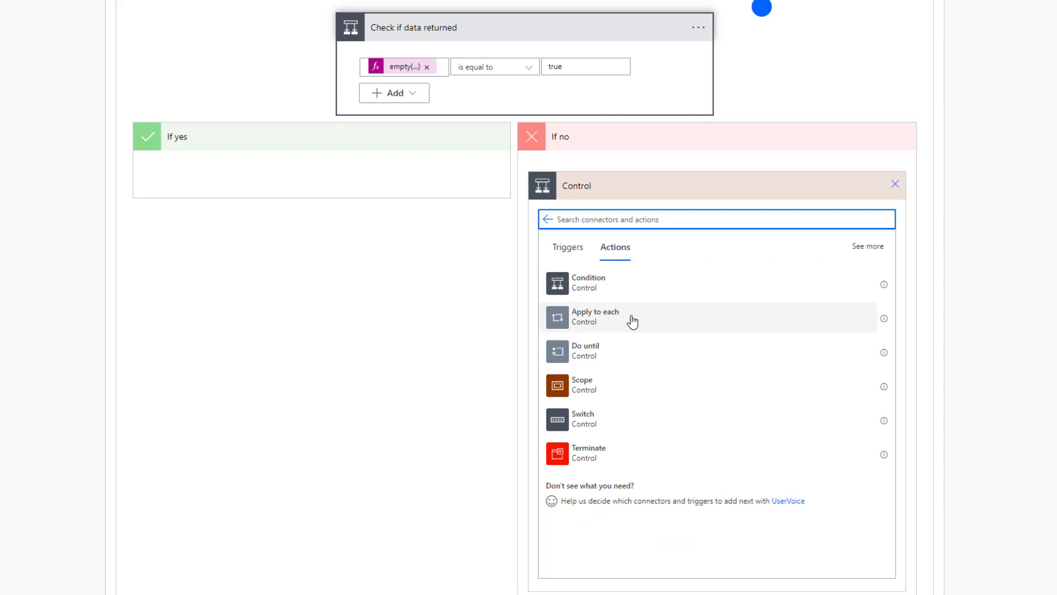
pyautogui.click(631, 322)
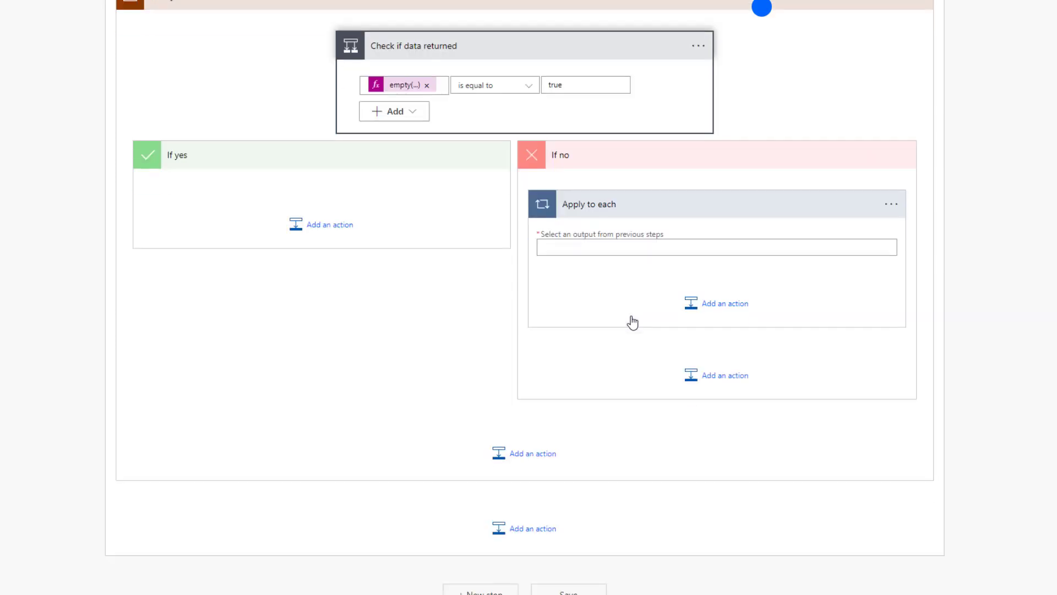
pyautogui.click(892, 205)
pyautogui.click(935, 229)
pyautogui.write('Loop Detections')
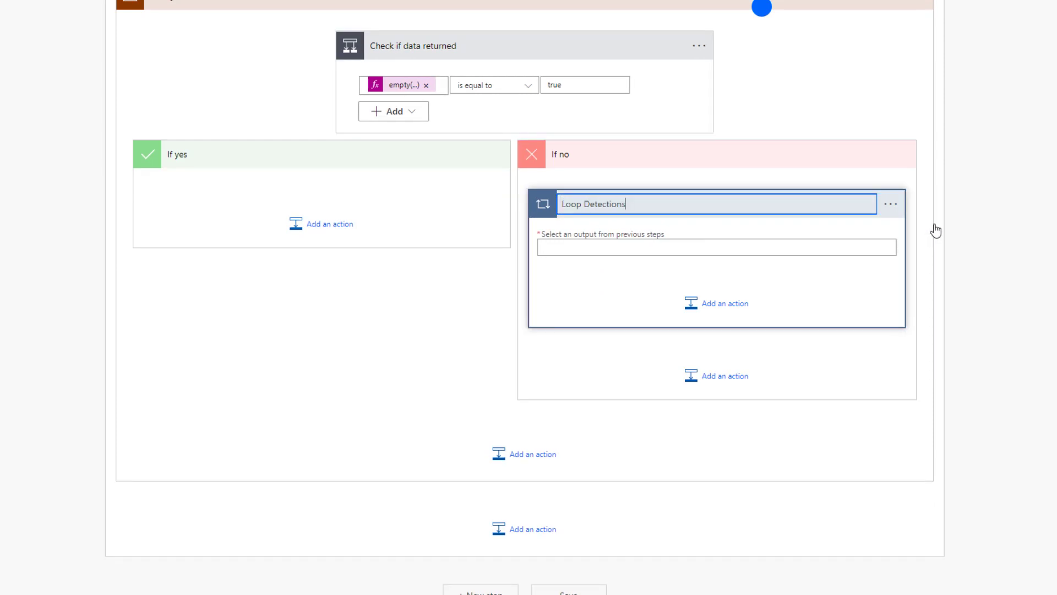
# Set the Loop Detections input to the value output of Parse Risky Users
pyautogui.click(790, 246)
pyautogui.scroll(-1, 934, 439)
pyautogui.scroll(1, 935, 438)
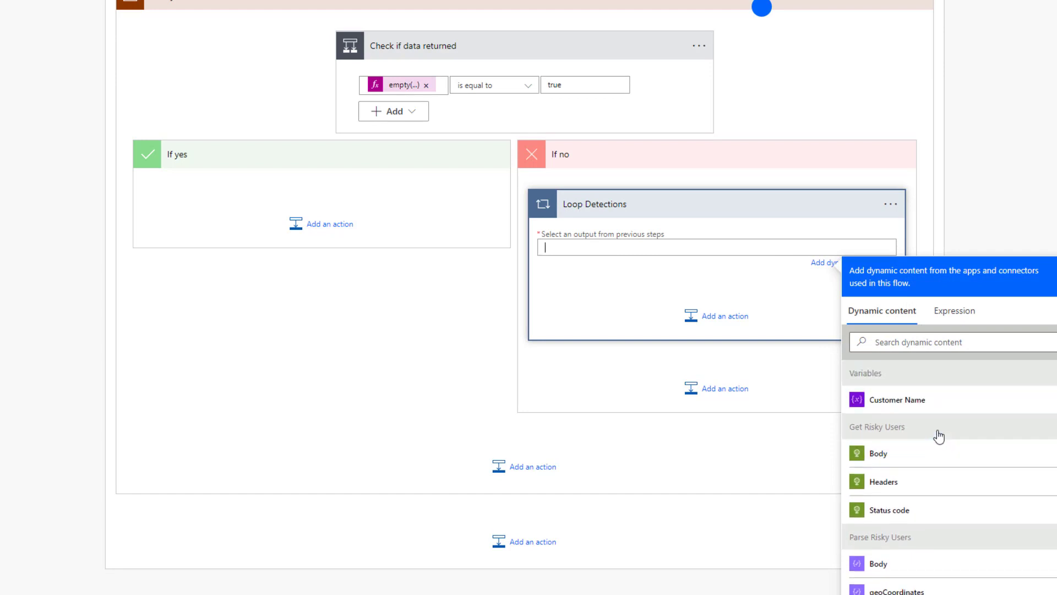
pyautogui.scroll(-2, 939, 436)
pyautogui.scroll(-2, 939, 436)
pyautogui.scroll(2, 937, 434)
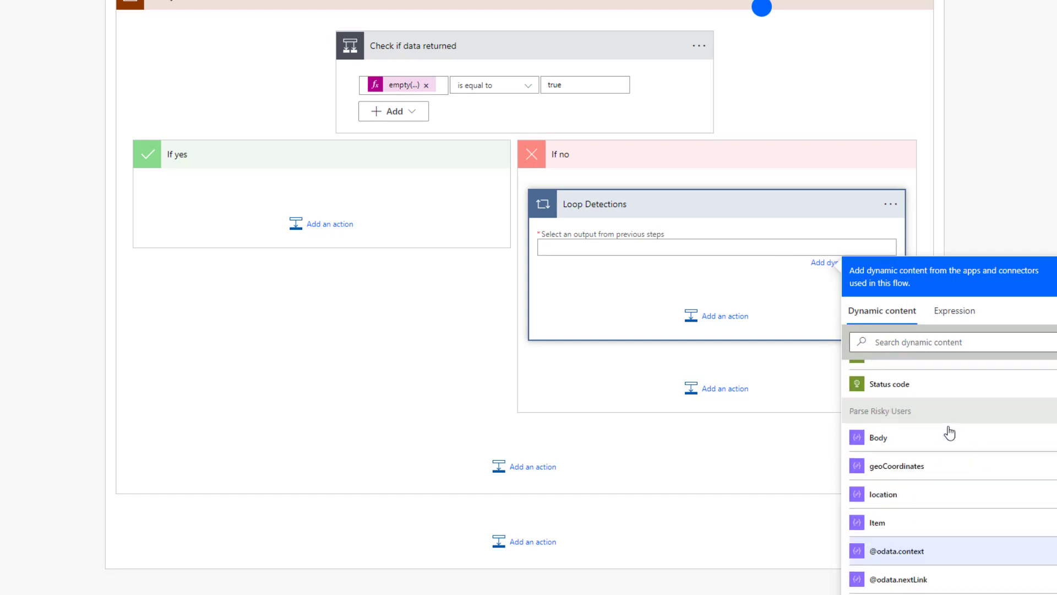
pyautogui.scroll(-3, 948, 431)
pyautogui.scroll(-10, 961, 485)
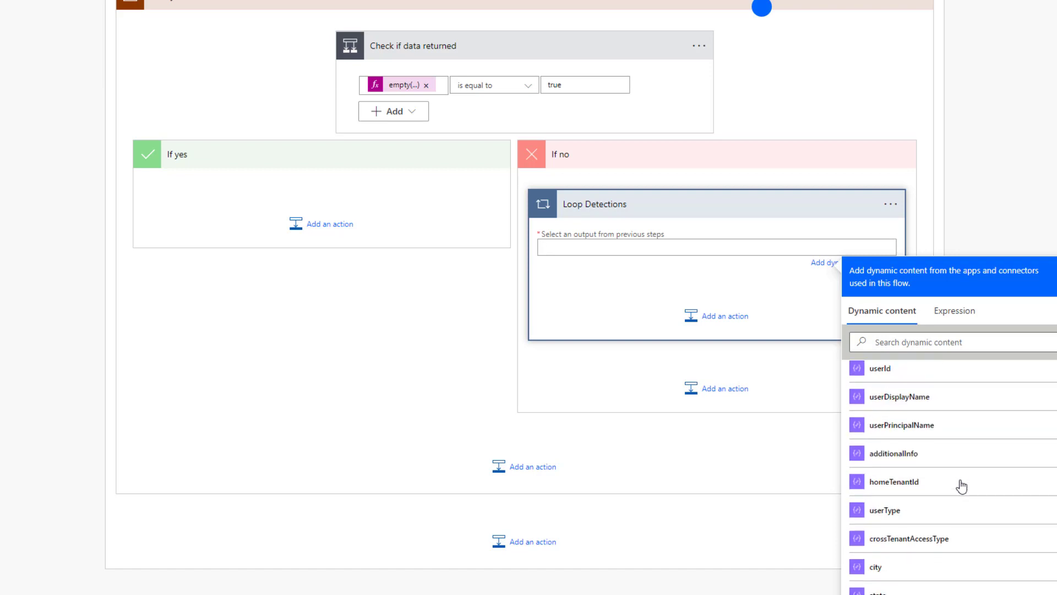
pyautogui.click(908, 485)
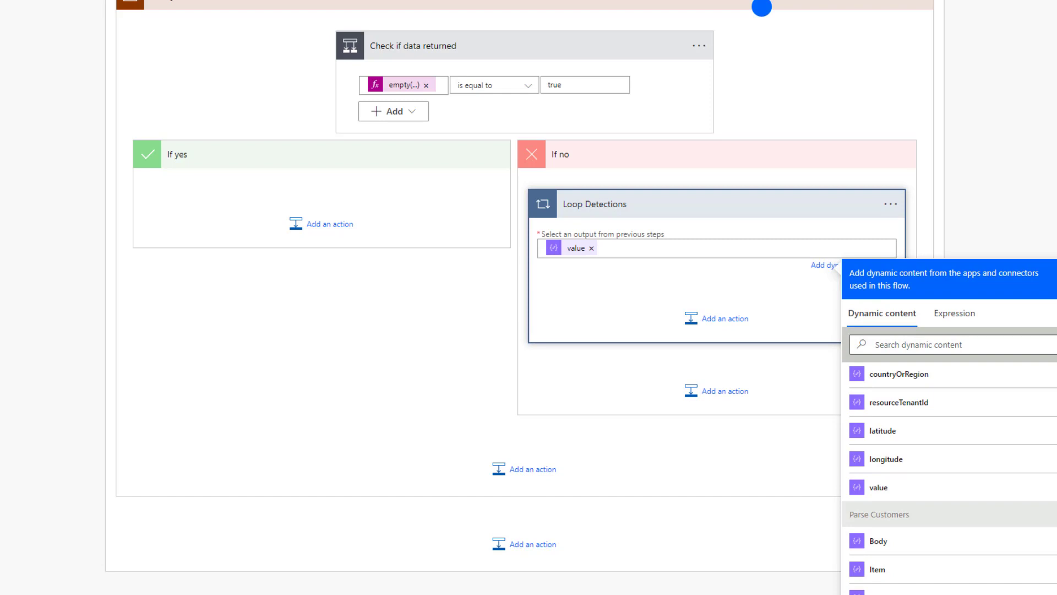
# Add a Microsoft Dataverse List rows action inside Loop Detections and rename it "See if Detection Exist"
pyautogui.click(735, 328)
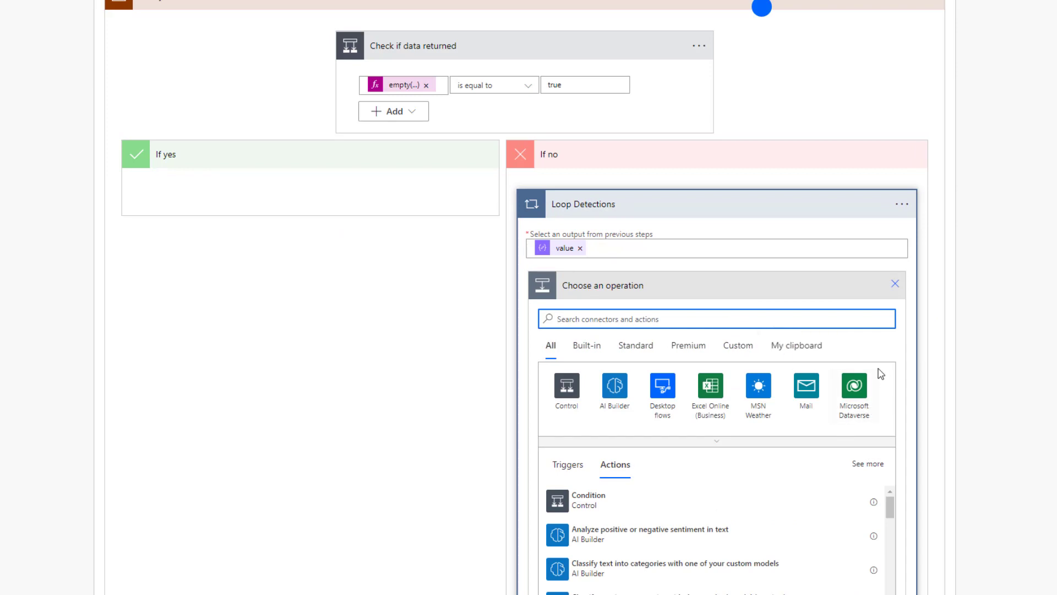
pyautogui.click(863, 403)
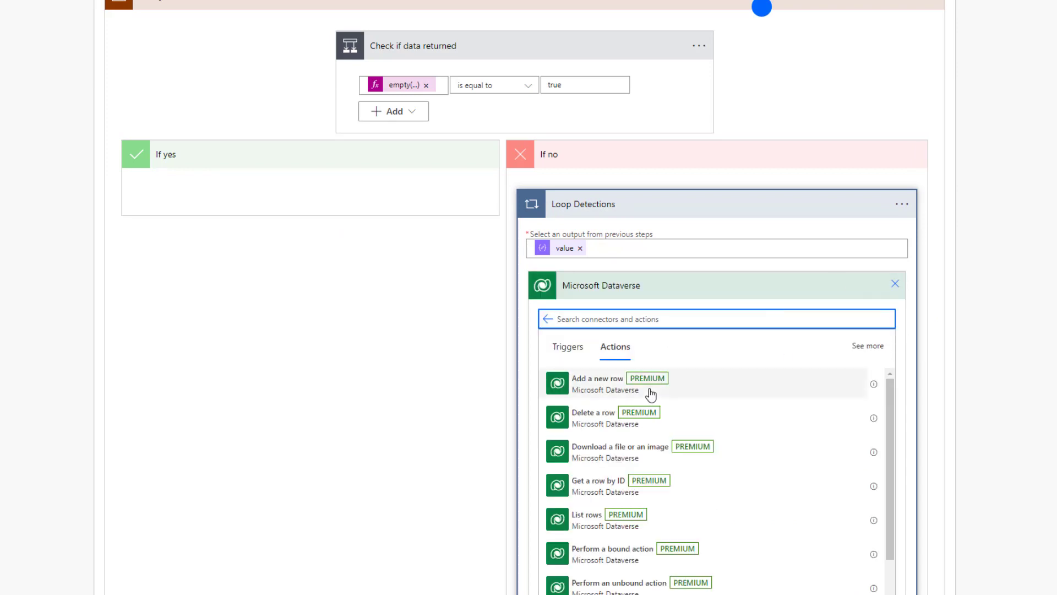
pyautogui.scroll(-3, 651, 394)
pyautogui.click(667, 403)
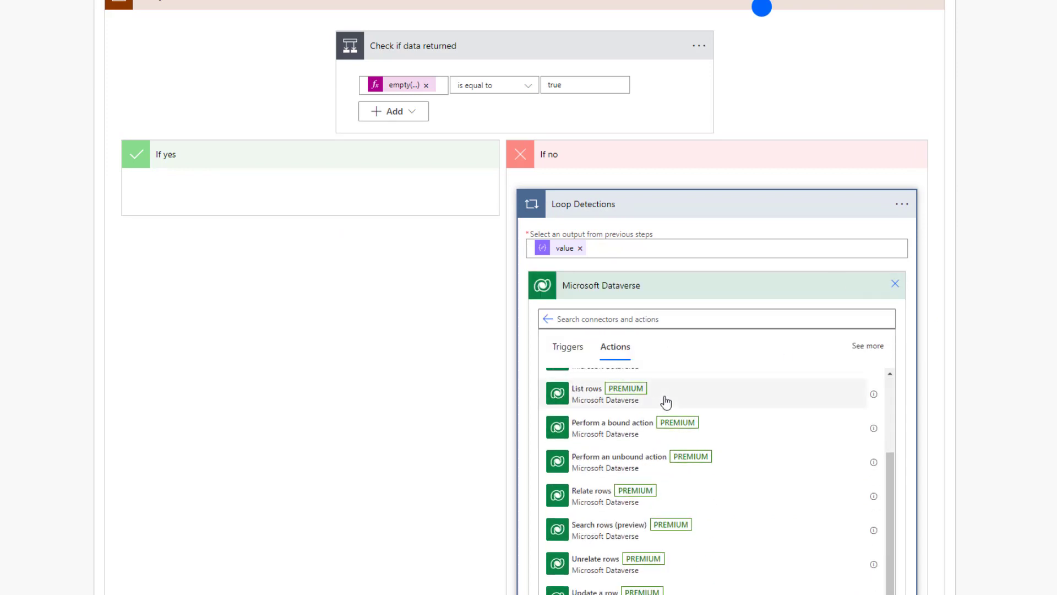
pyautogui.click(891, 286)
pyautogui.click(924, 306)
pyautogui.write('See if Detection Exist')
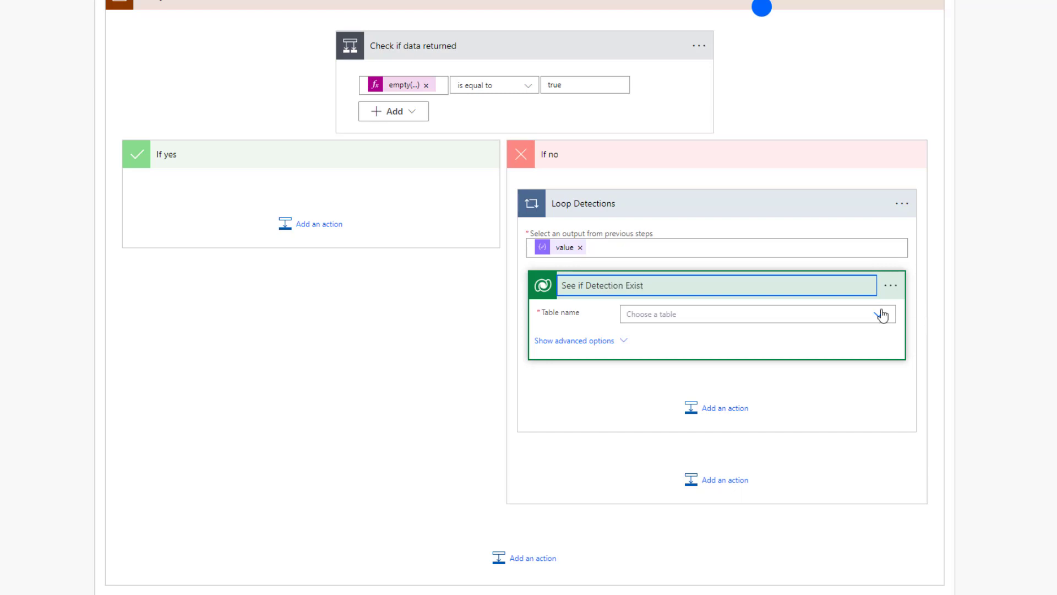
# Choose the Risky Users table for the "See if Detection Exist" action and show its advanced options
pyautogui.click(773, 313)
pyautogui.write('Risky')
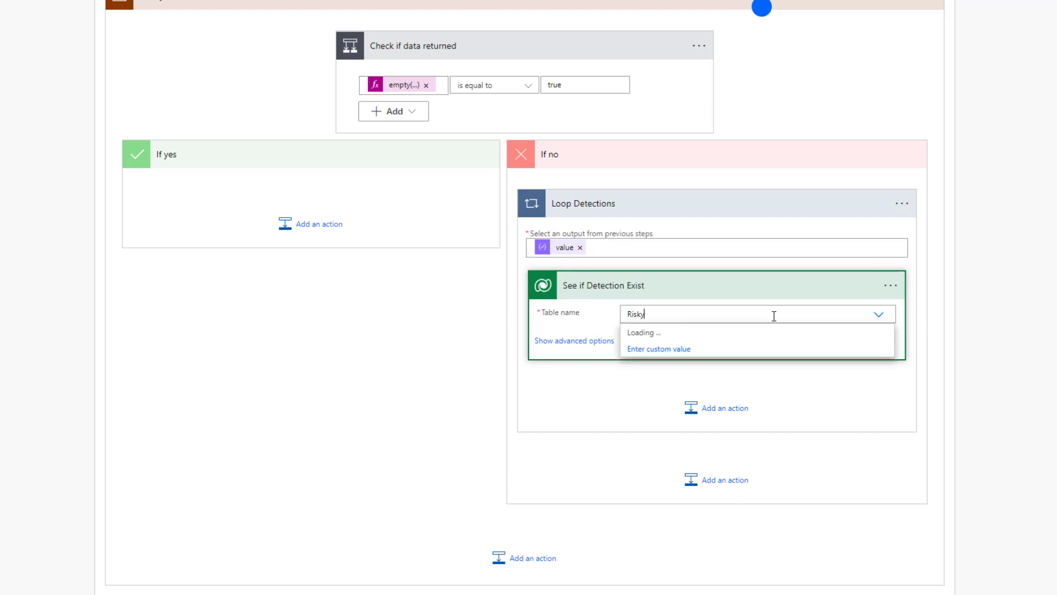
pyautogui.click(716, 334)
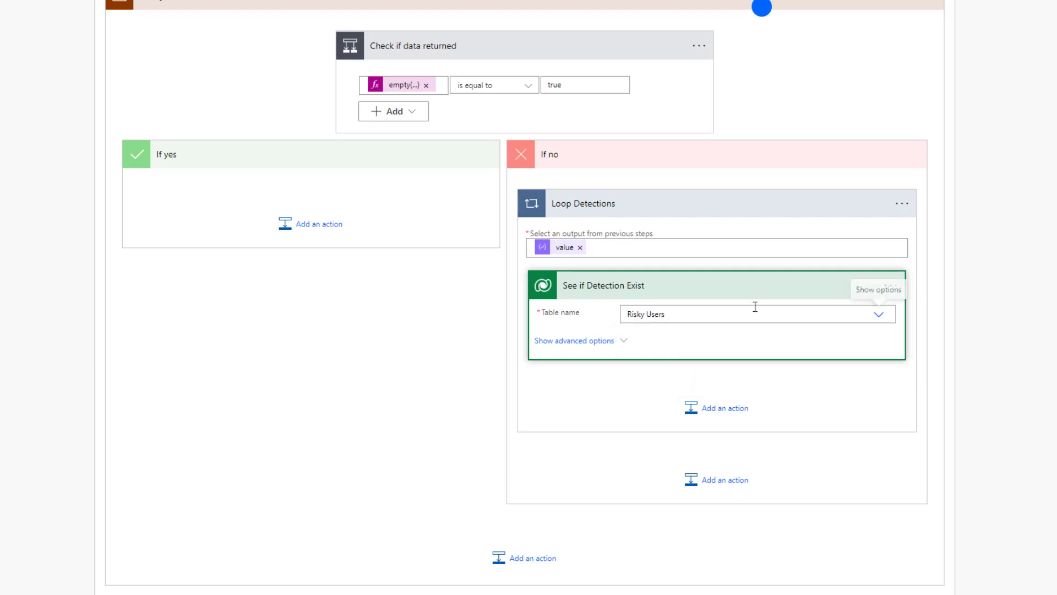
pyautogui.click(624, 342)
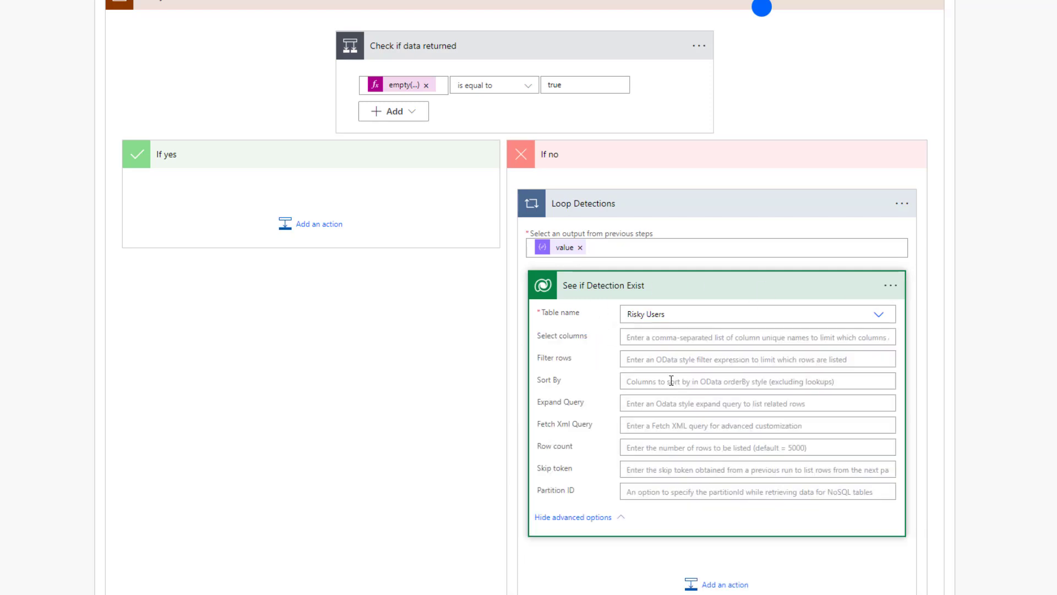
pyautogui.click(670, 358)
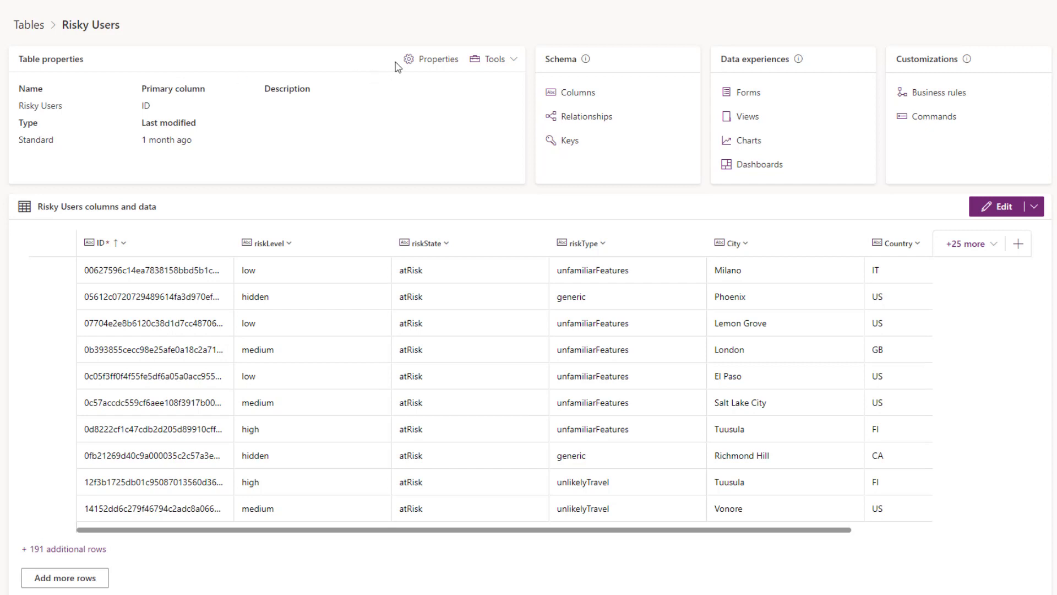
# In the Dataverse table properties of Risky Users, look up the logical name of the primary column ID, leaving the properties unchanged
pyautogui.click(416, 59)
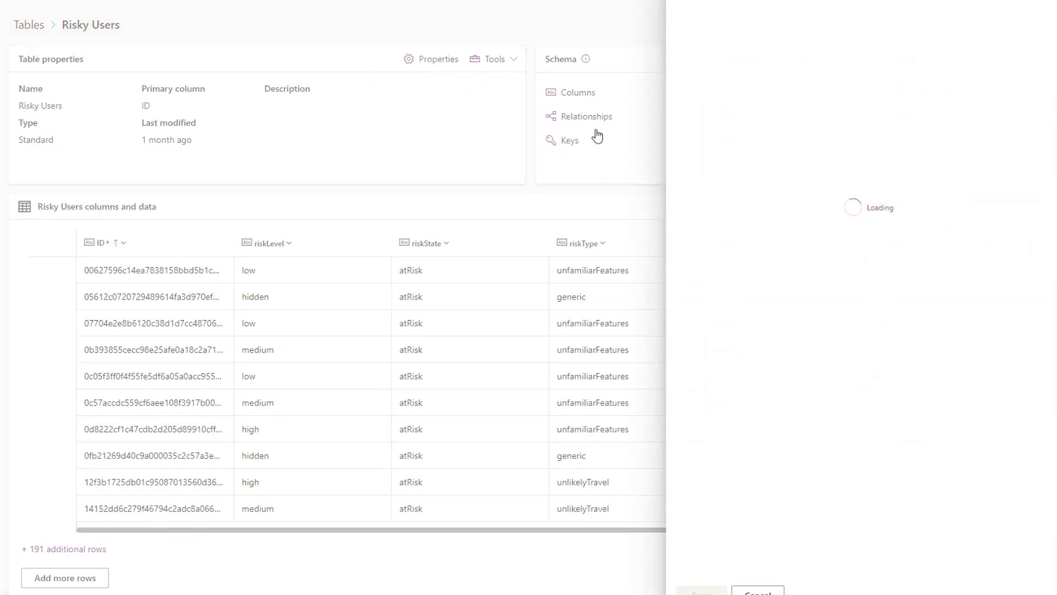
pyautogui.click(746, 17)
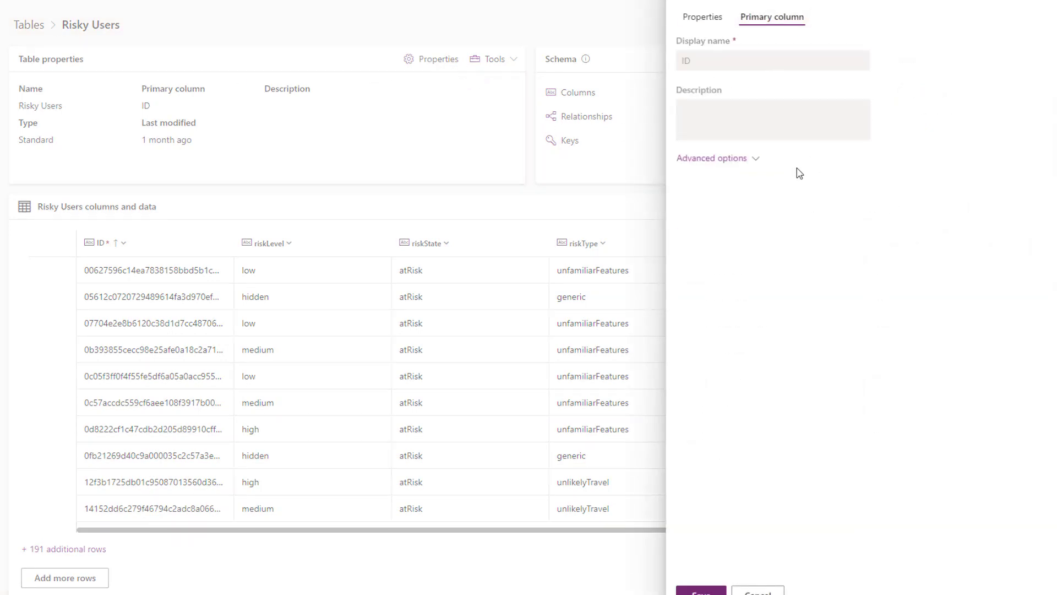
pyautogui.click(718, 161)
pyautogui.moveTo(746, 257); pyautogui.dragTo(662, 255)
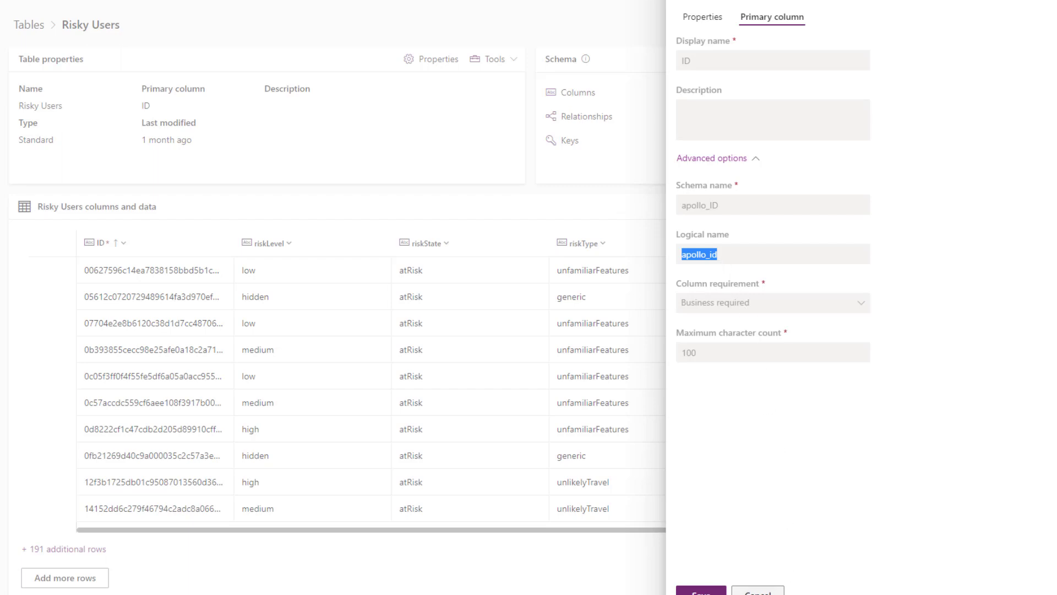
pyautogui.click(758, 591)
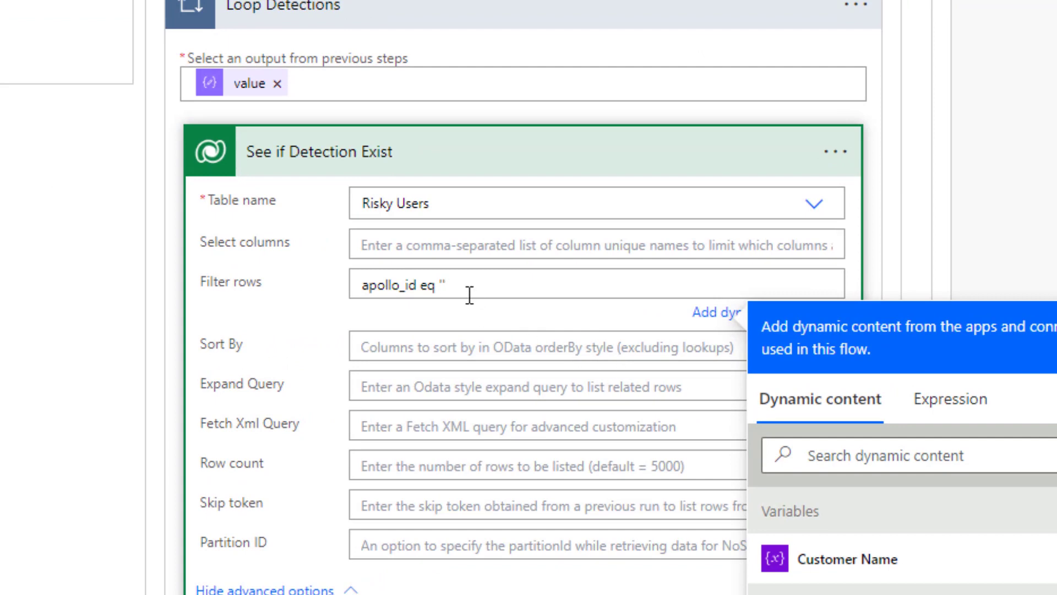
# Set Filter rows of "See if Detection Exist" to apollo_id eq the quoted id from Parse Risky Users, and collapse the action
pyautogui.scroll(-5, 920, 472)
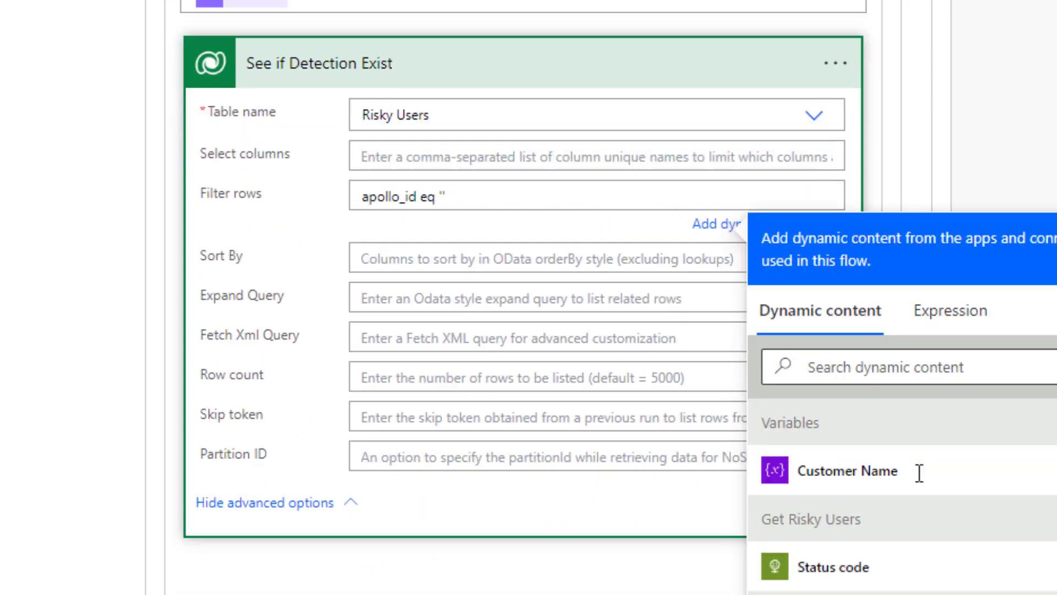
pyautogui.scroll(-4, 936, 396)
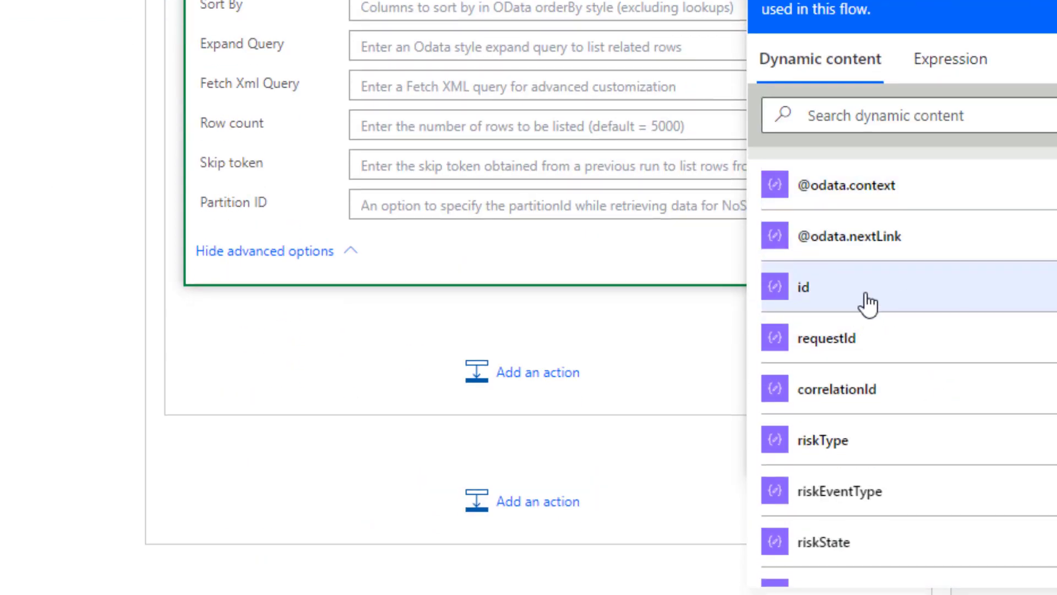
pyautogui.scroll(2, 868, 301)
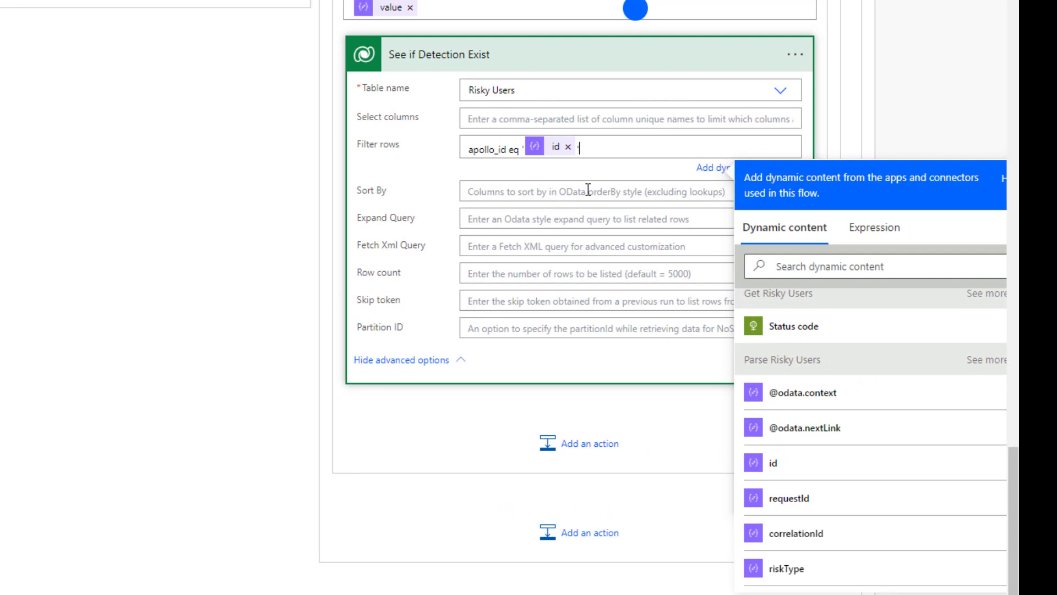
pyautogui.scroll(1, 583, 188)
pyautogui.scroll(2, 581, 188)
pyautogui.click(593, 209)
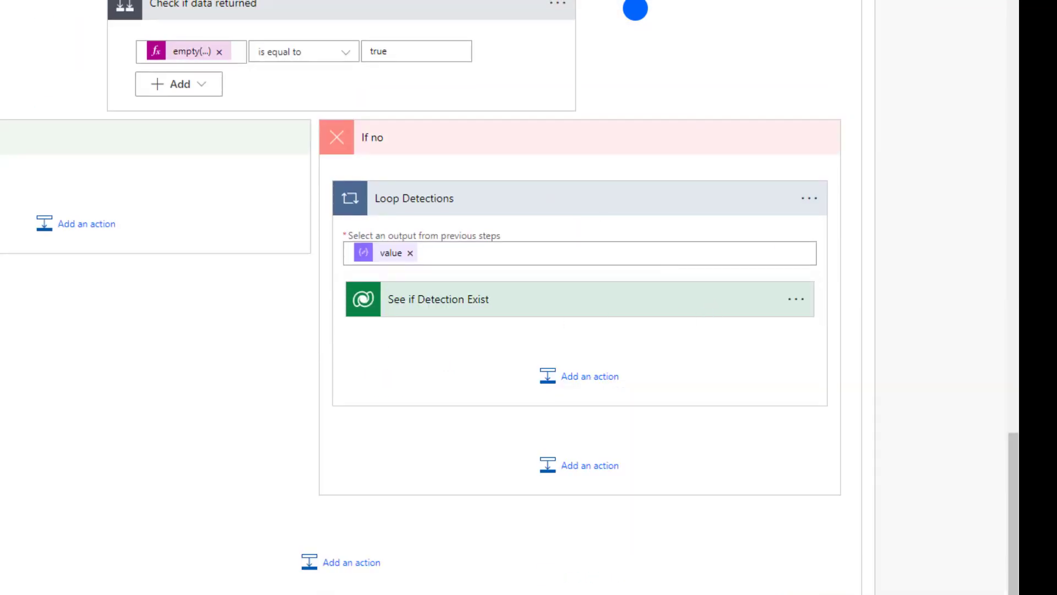
# Add a Condition after "See if Detection Exist" with an empty() expression on that action's value list as its first value
pyautogui.click(562, 381)
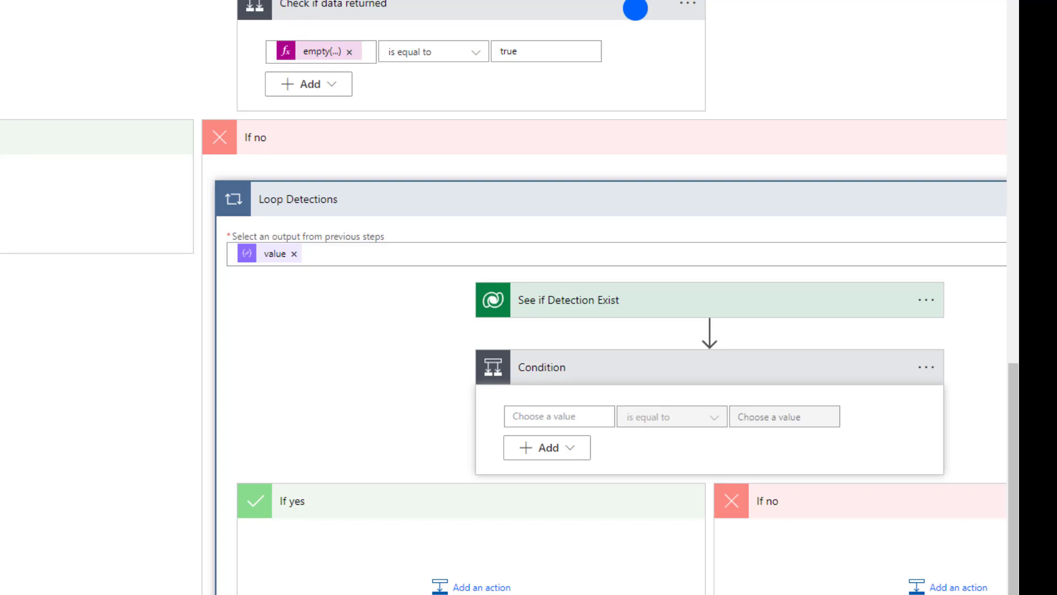
pyautogui.click(552, 417)
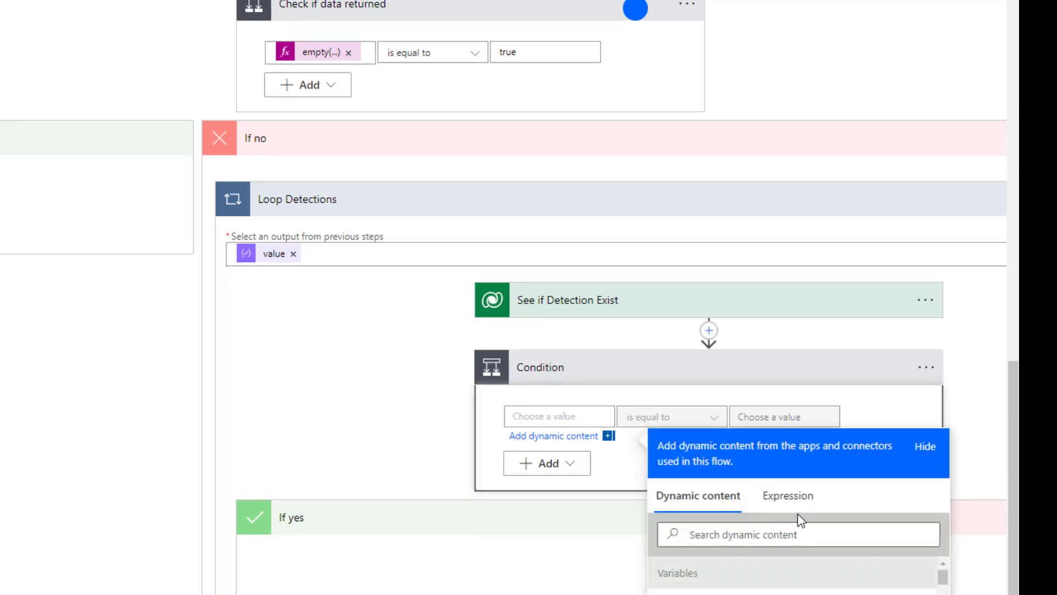
pyautogui.click(787, 495)
pyautogui.write('empty(')
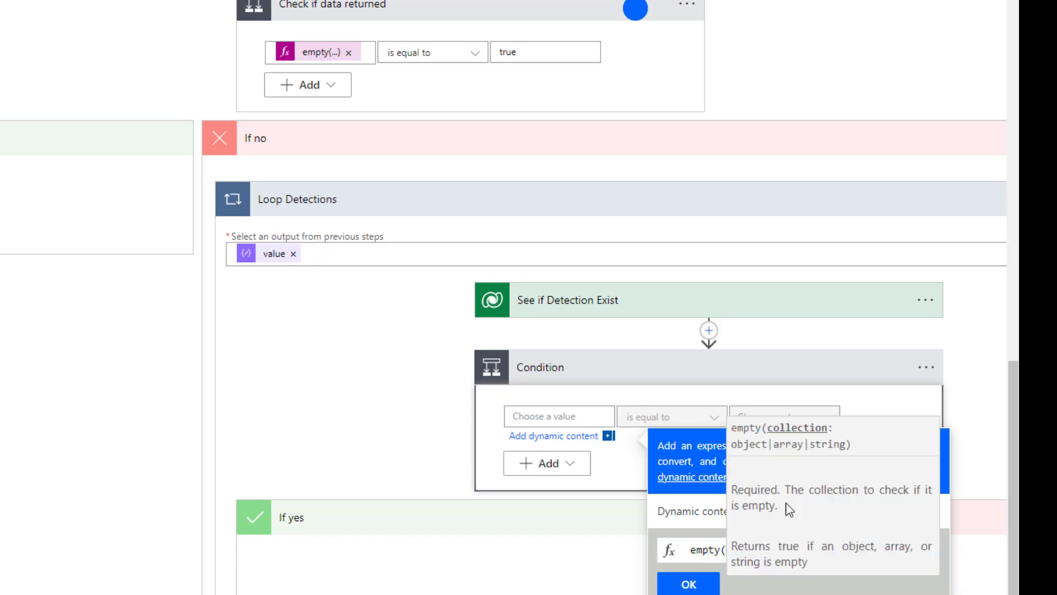
pyautogui.click(703, 513)
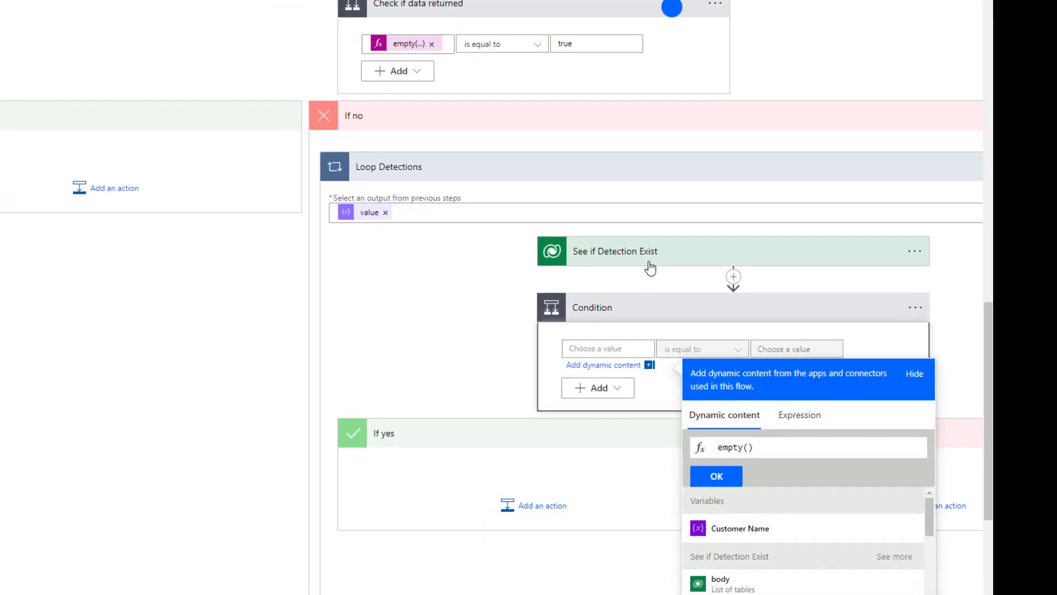
pyautogui.scroll(-1, 818, 578)
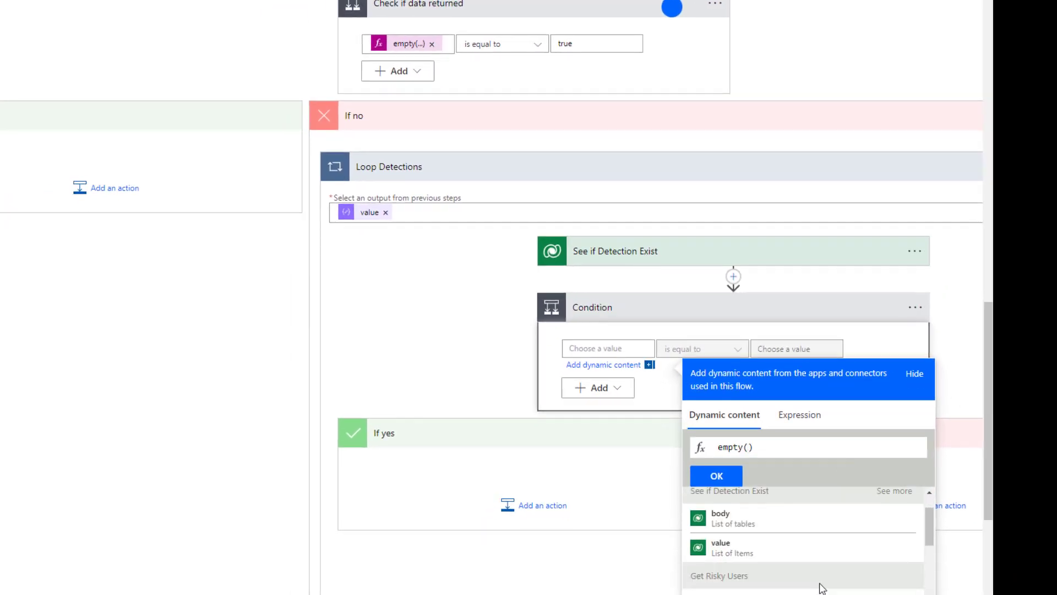
pyautogui.click(795, 550)
pyautogui.moveTo(848, 447); pyautogui.dragTo(925, 460)
pyautogui.click(919, 451)
pyautogui.click(716, 475)
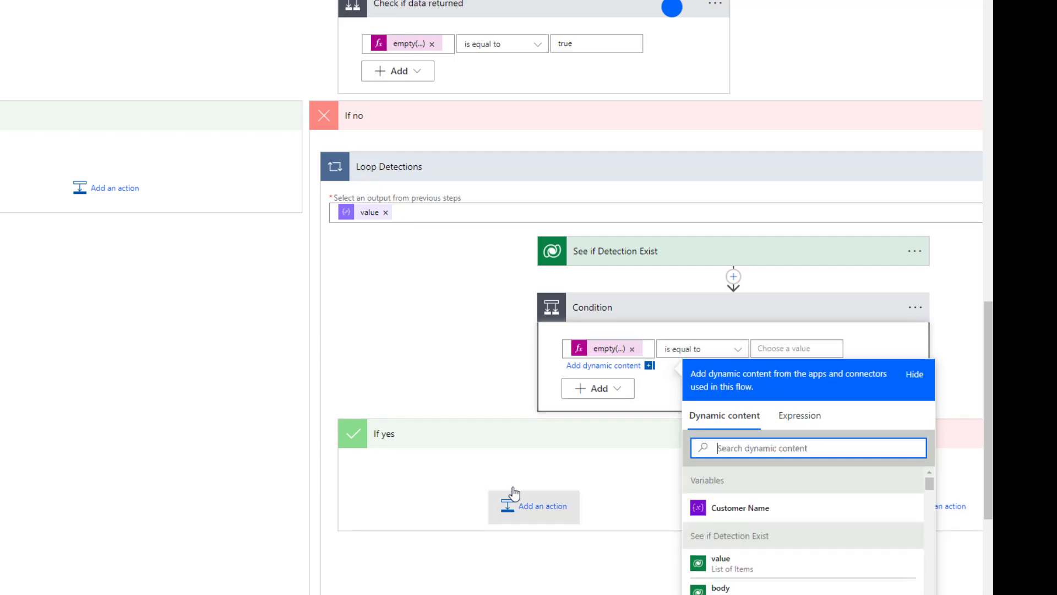
# Set the comparison value of the new Condition inside Loop Detections to true
pyautogui.click(811, 350)
pyautogui.write('t')
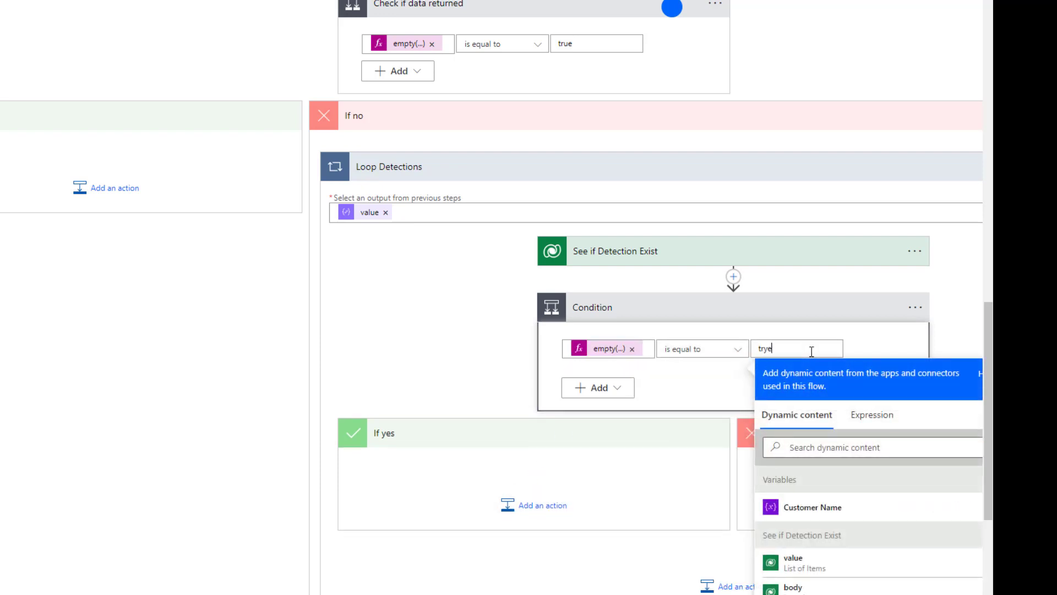
pyautogui.write('rue')
pyautogui.click(843, 318)
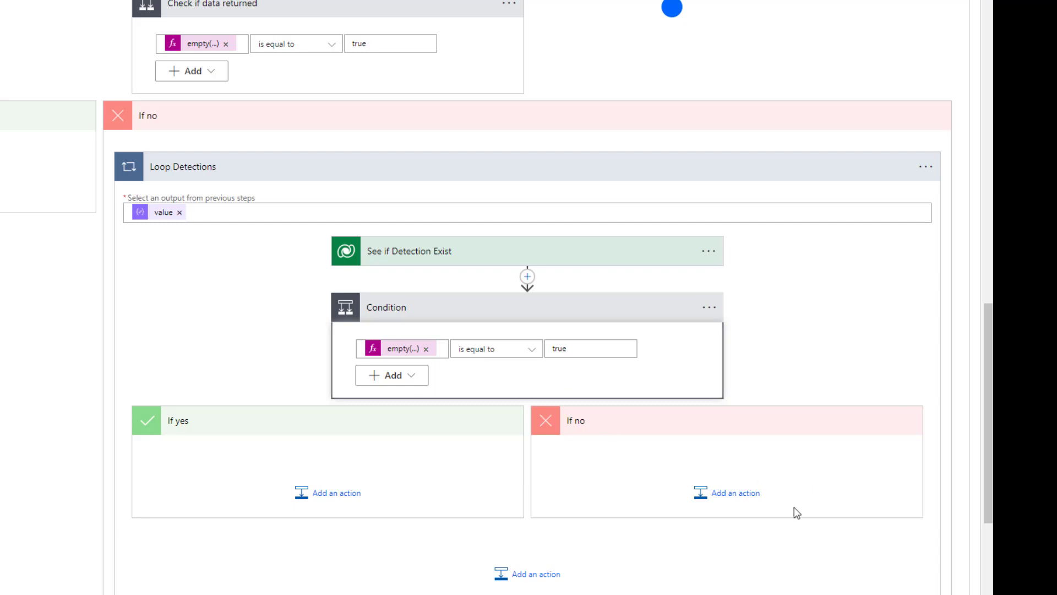
# Add a Dataverse "Add a new row" action for the Risky Users table in the inner Condition's If no branch
pyautogui.click(760, 495)
pyautogui.scroll(-3, 826, 501)
pyautogui.click(882, 399)
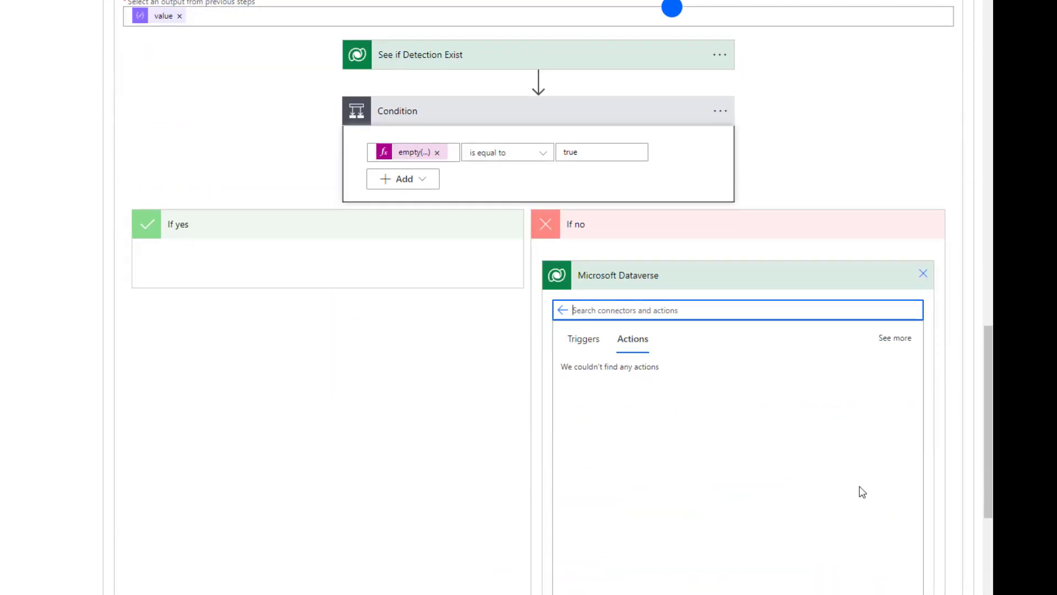
pyautogui.click(620, 380)
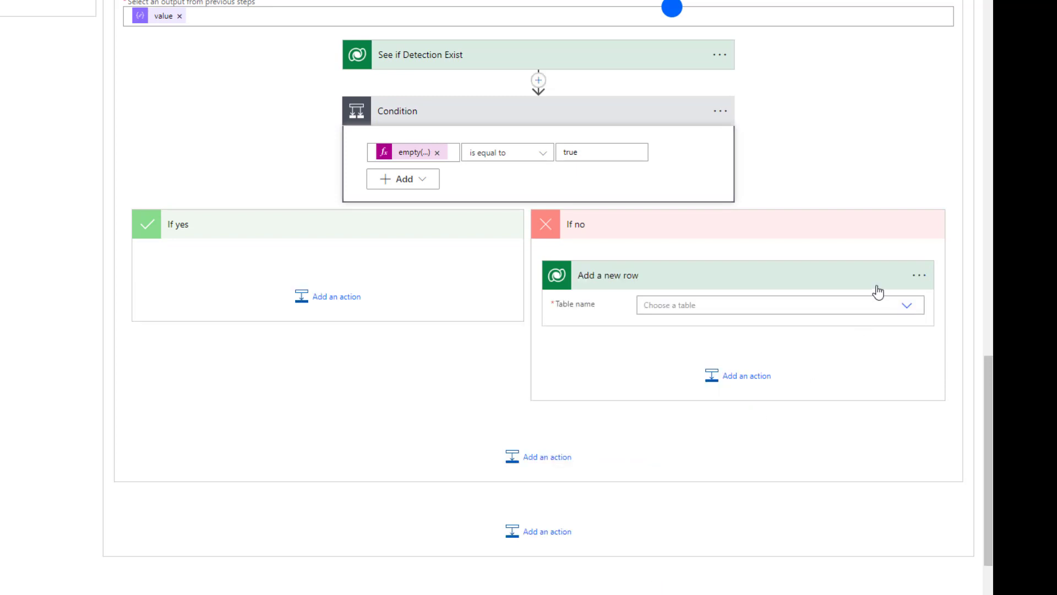
pyautogui.click(764, 303)
pyautogui.write('R')
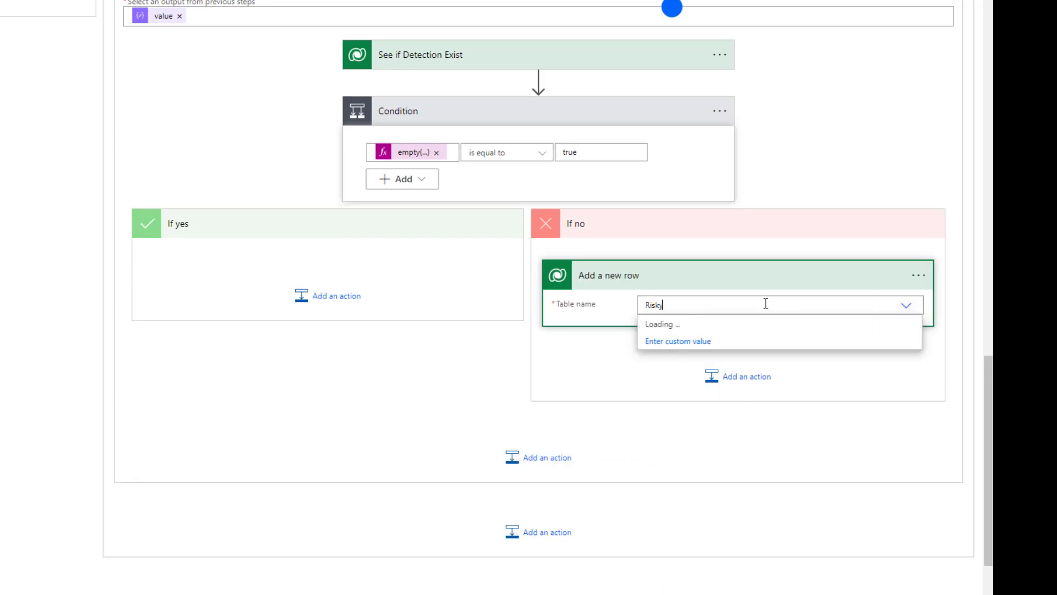
pyautogui.write('isky')
pyautogui.click(708, 345)
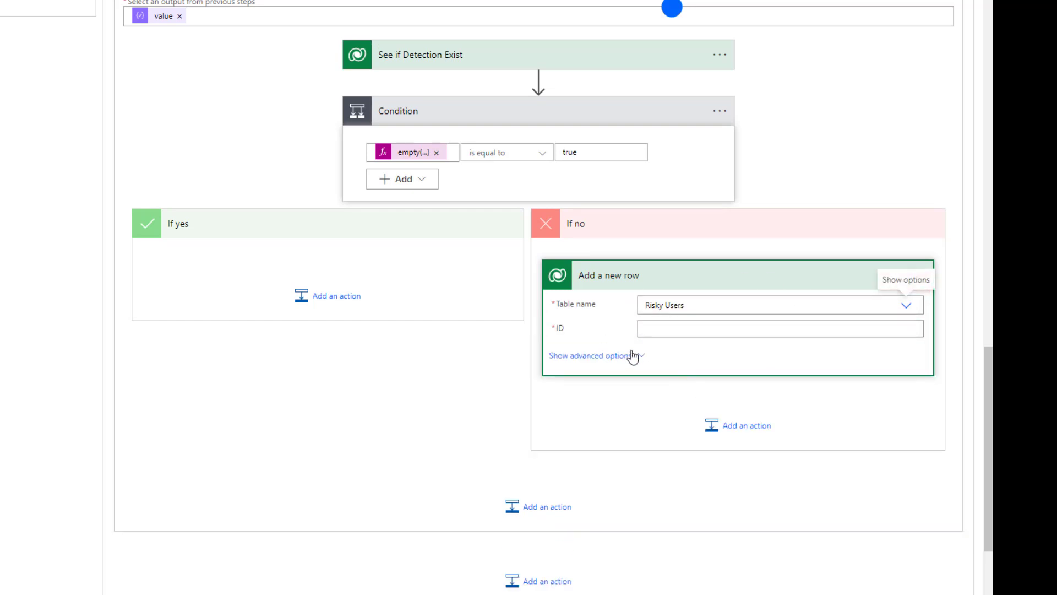
# In "Add a new row", set ID to id from Parse Risky Users, show the advanced options, and set Account to the Customer Name variable
pyautogui.click(662, 326)
pyautogui.scroll(-10, 857, 491)
pyautogui.click(861, 429)
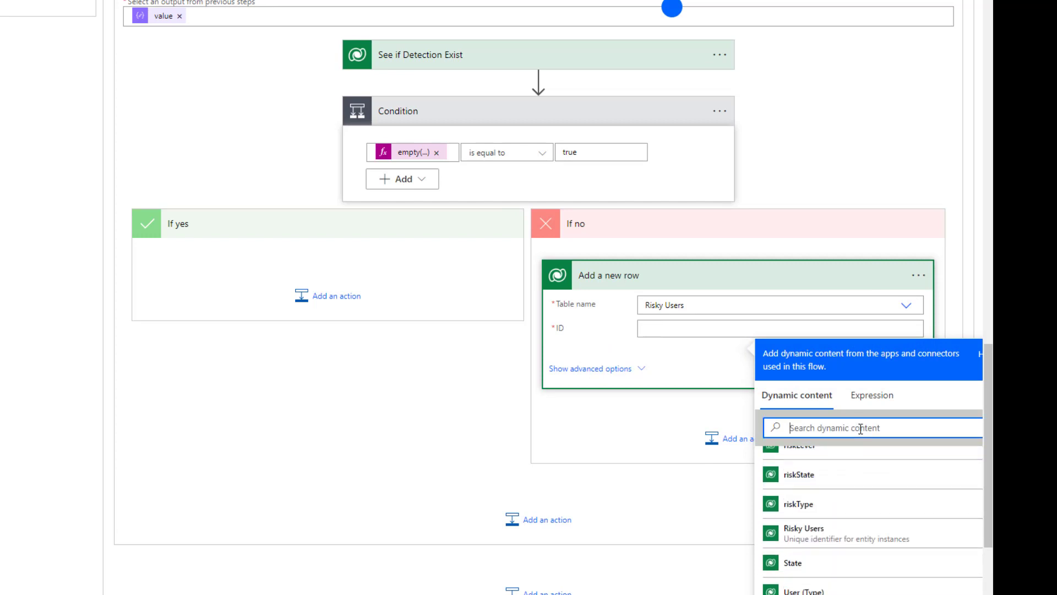
pyautogui.write('id')
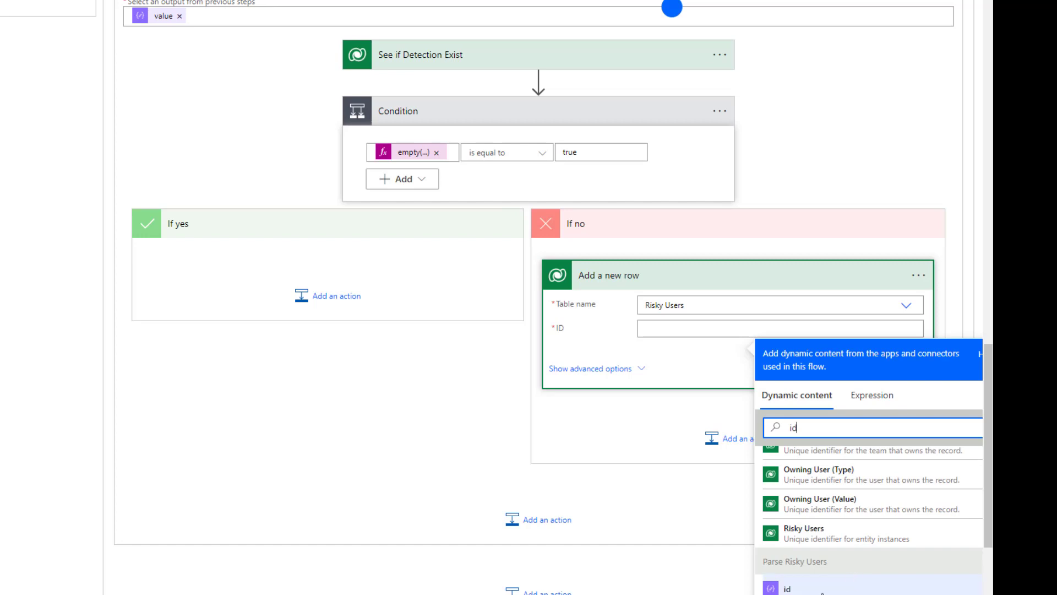
pyautogui.click(801, 590)
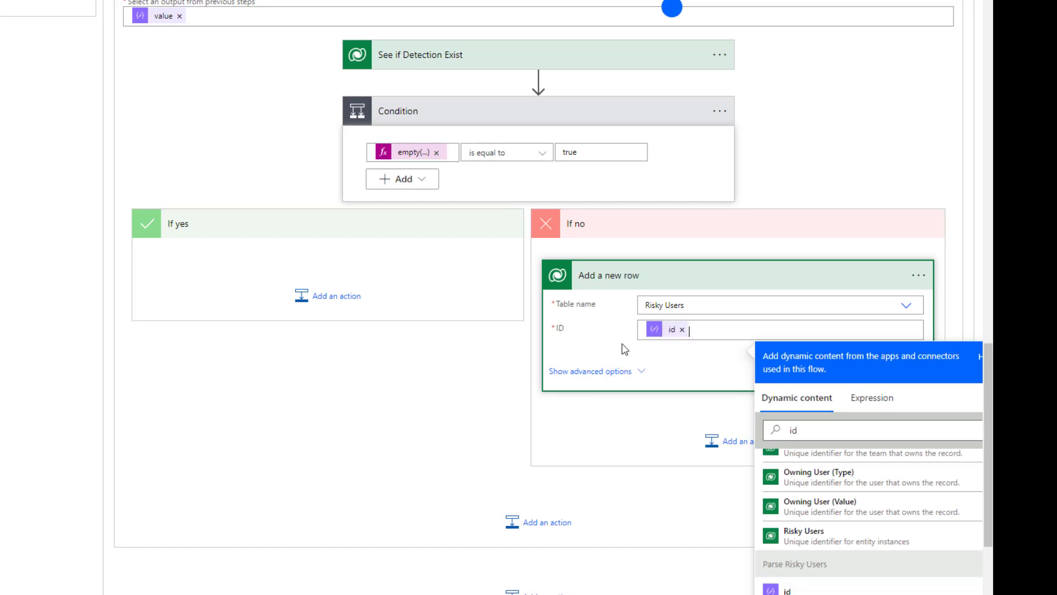
pyautogui.click(611, 376)
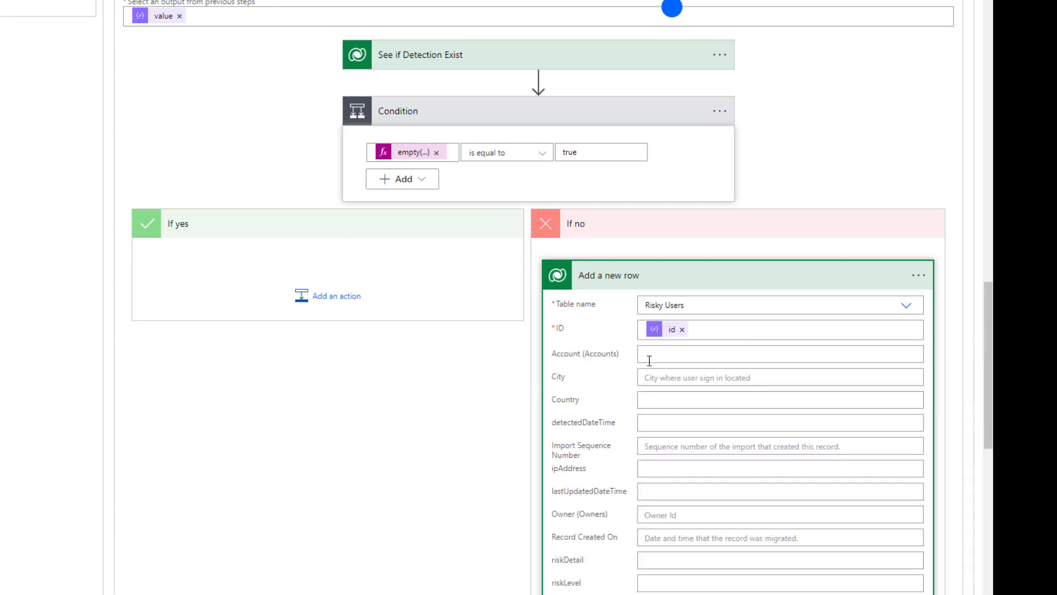
pyautogui.scroll(-4, 842, 431)
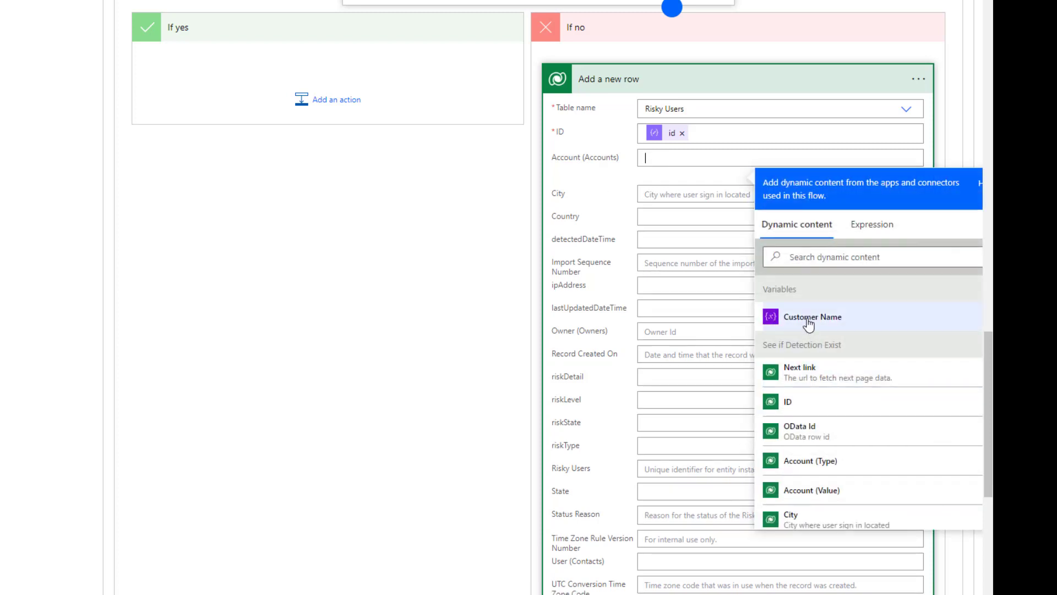
pyautogui.click(809, 318)
# Set the City field of "Add a new row" to city from Parse Risky Users
pyautogui.click(654, 203)
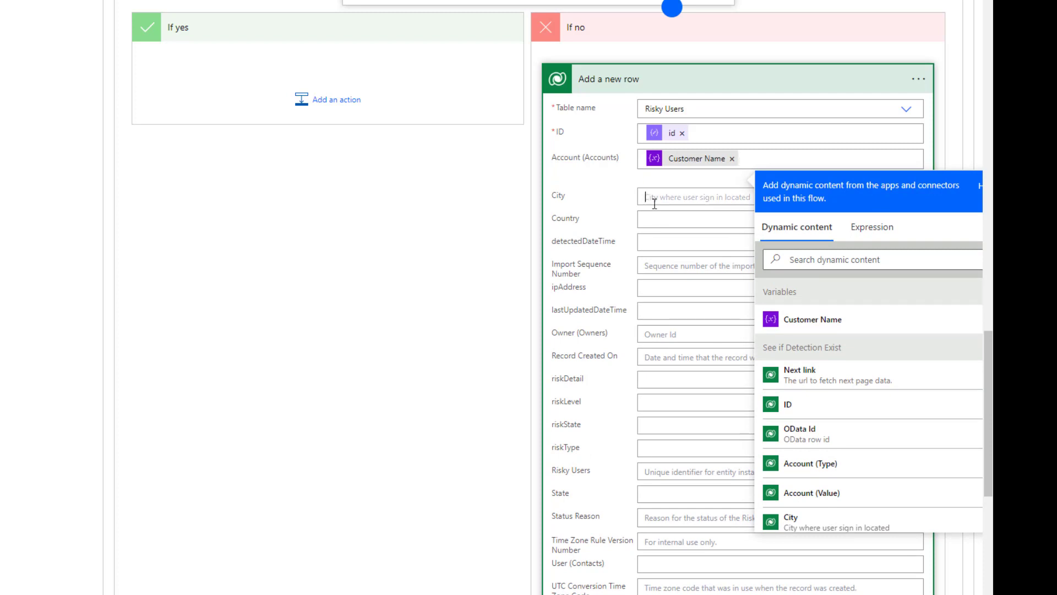
pyautogui.click(843, 268)
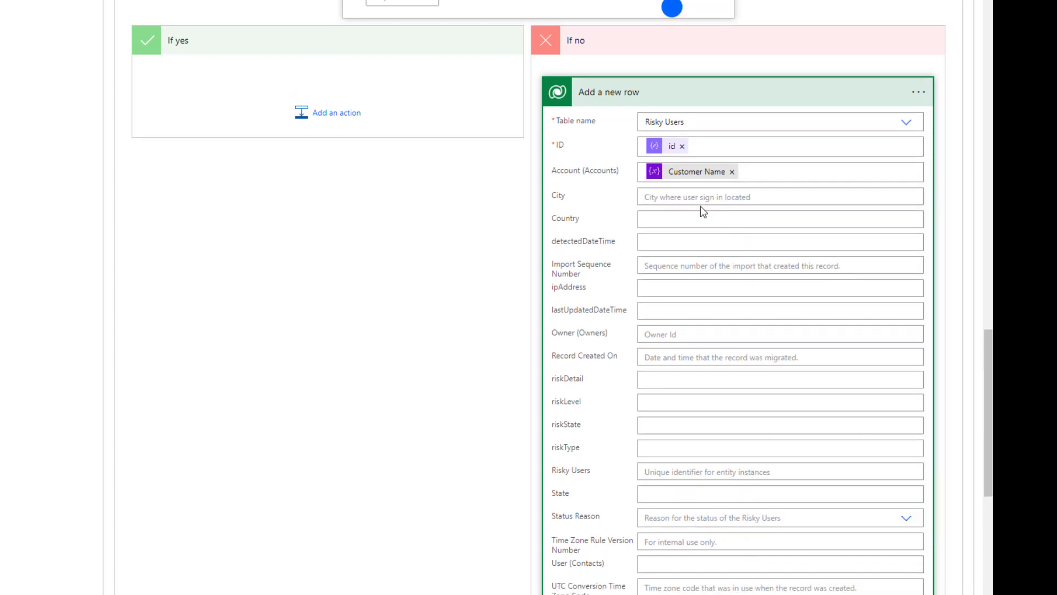
pyautogui.click(834, 295)
pyautogui.write('ciy')
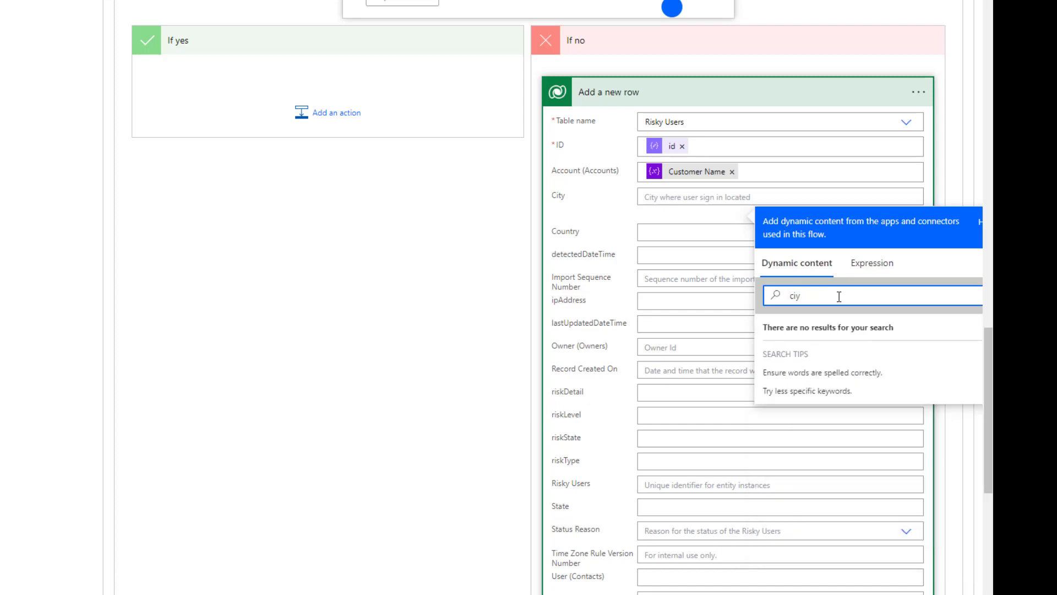
pyautogui.press('BackSpace')
pyautogui.write('t')
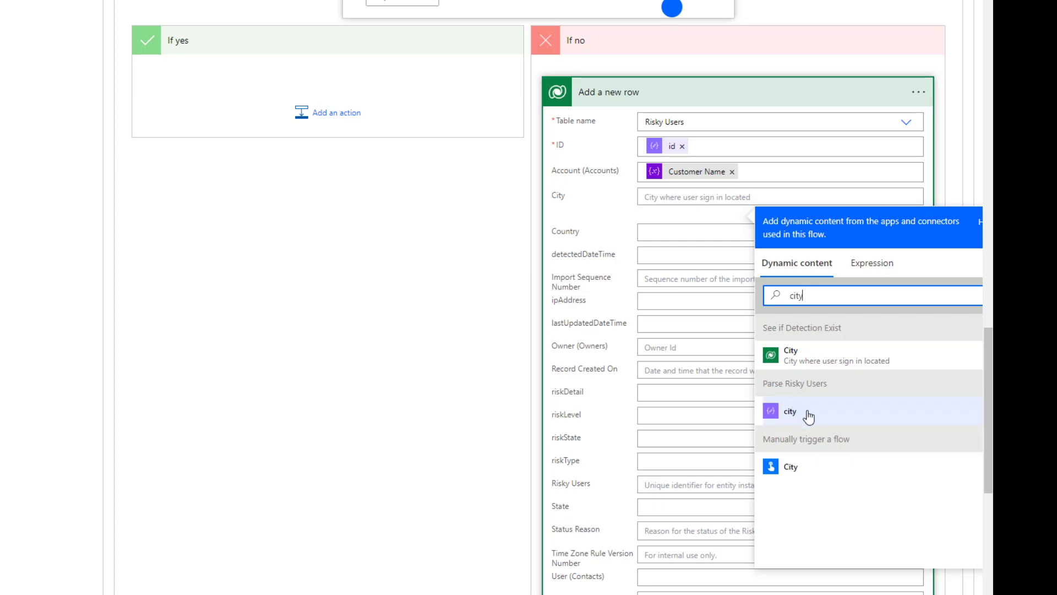
pyautogui.click(805, 413)
# Map Country to countryOrRegion, lastUpdatedDateTime to ipAddress, User to userPrincipalName, and detectedDateTime, State and the four risk fields to their matching Parse Risky Users values
pyautogui.click(676, 237)
pyautogui.click(837, 308)
pyautogui.click(800, 315)
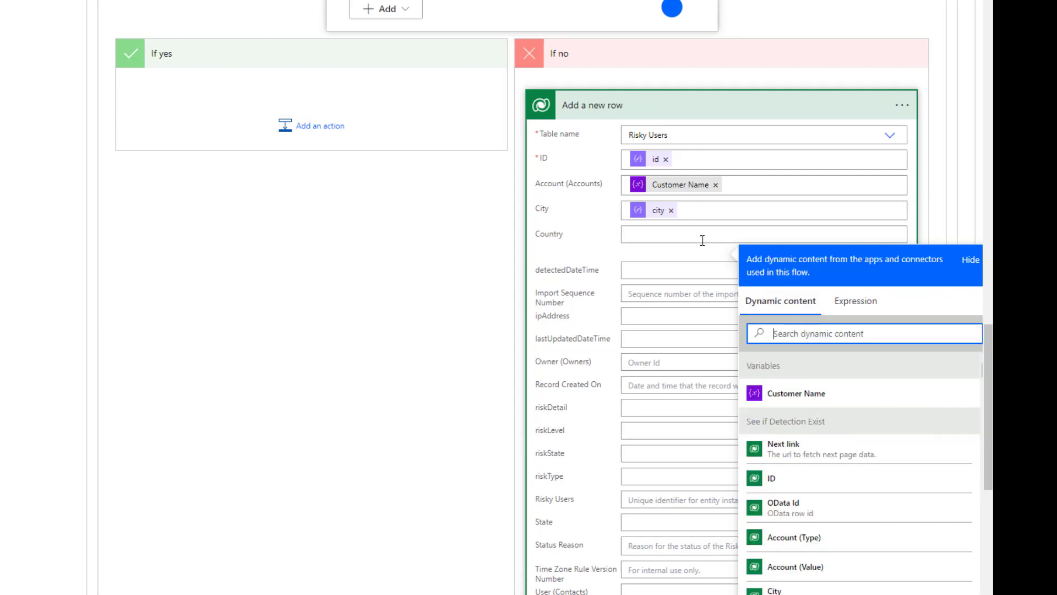
pyautogui.click(667, 237)
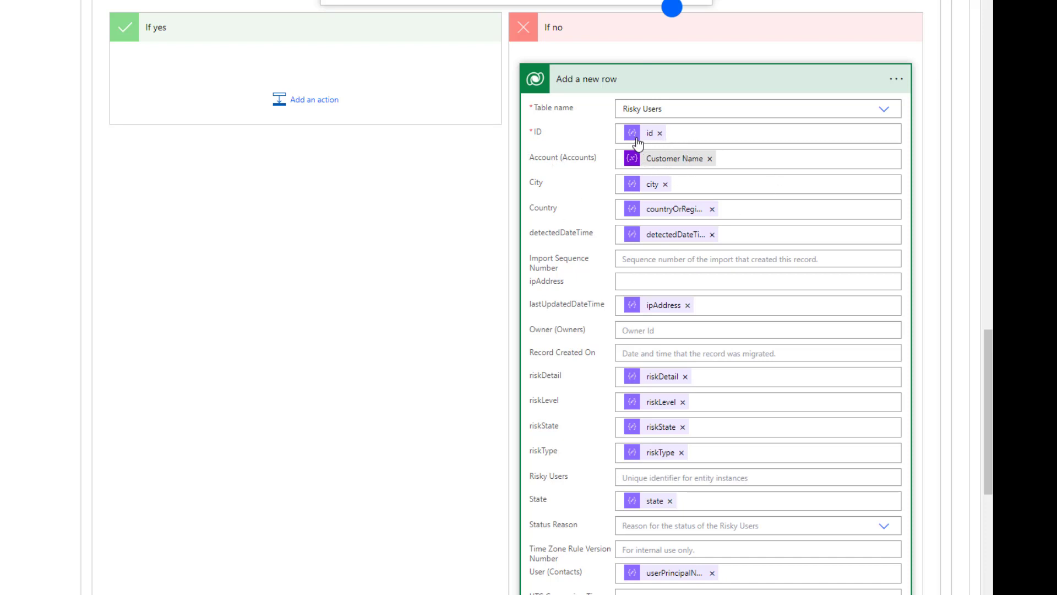
pyautogui.scroll(-2, 845, 321)
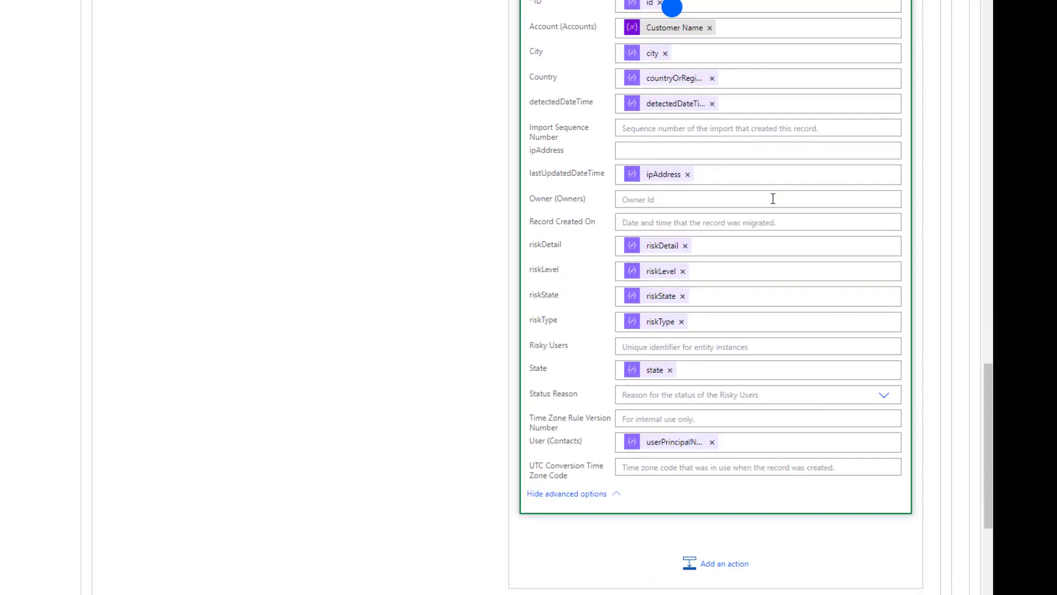
pyautogui.scroll(4, 695, 252)
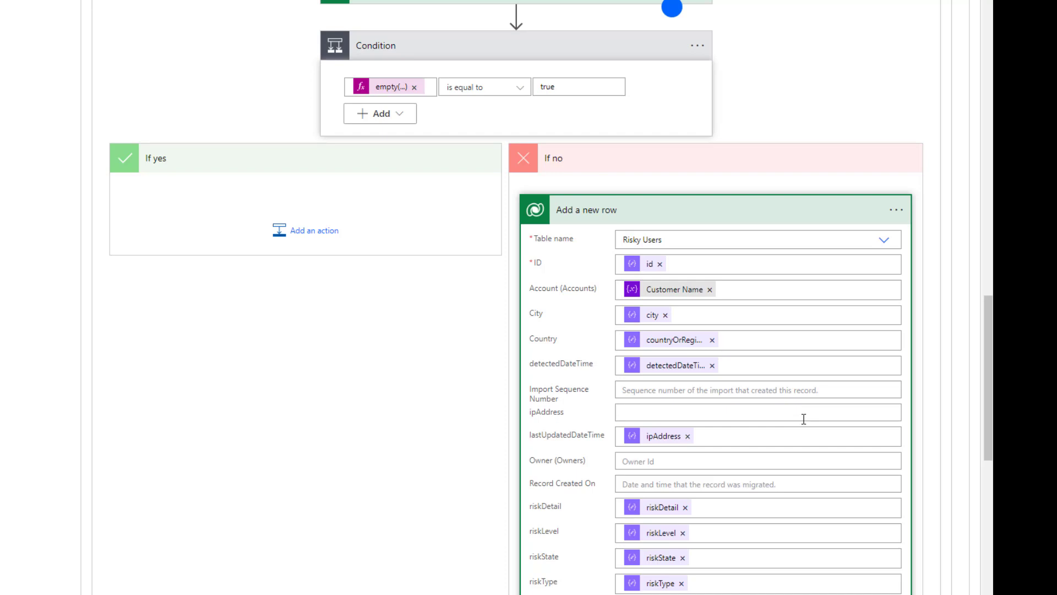
pyautogui.click(716, 210)
pyautogui.click(717, 278)
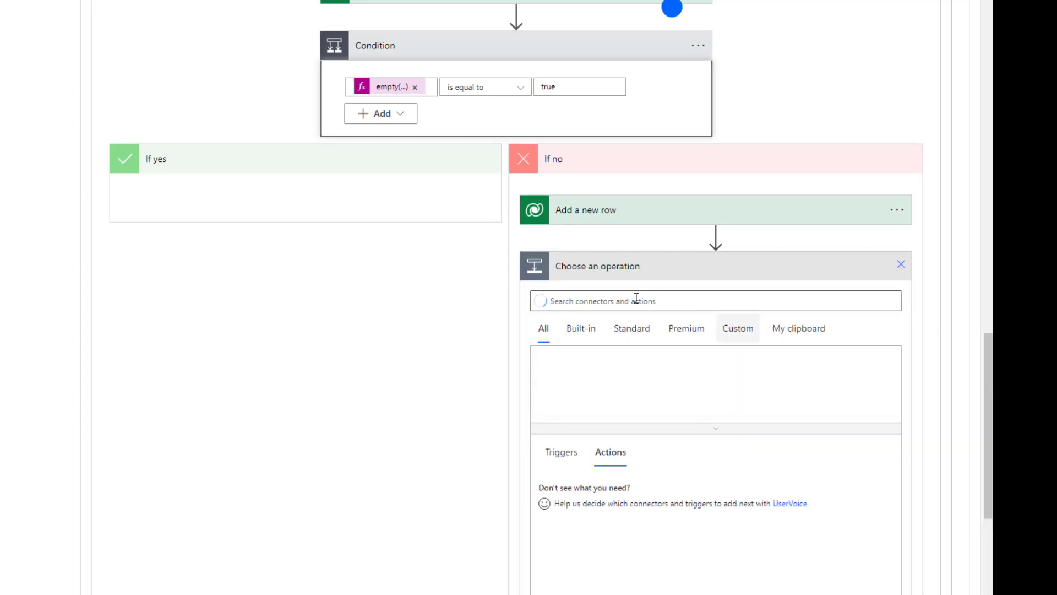
pyautogui.write('datale')
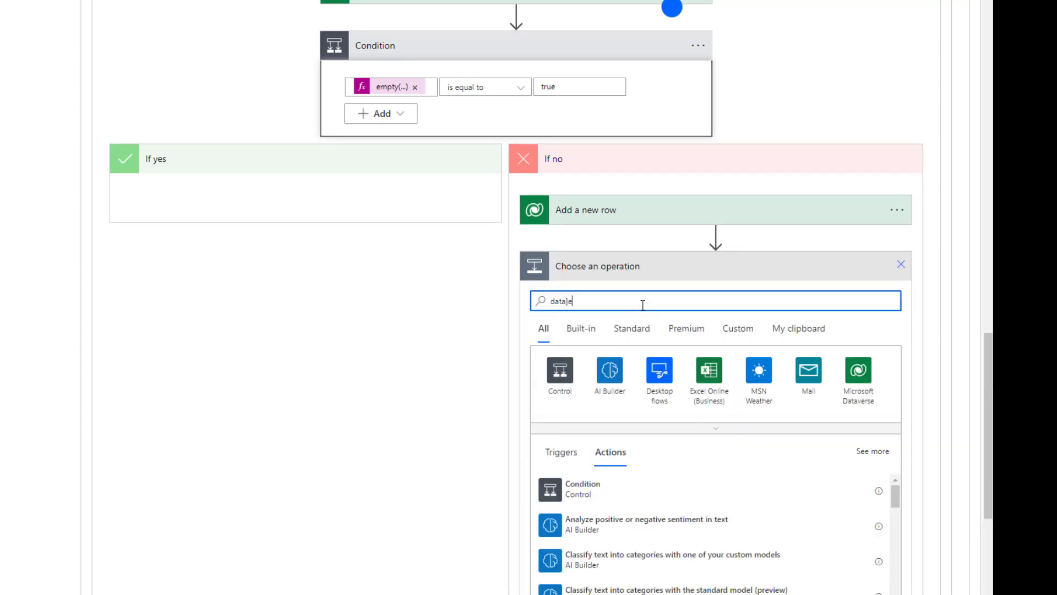
pyautogui.press('BackSpace')
pyautogui.write('e')
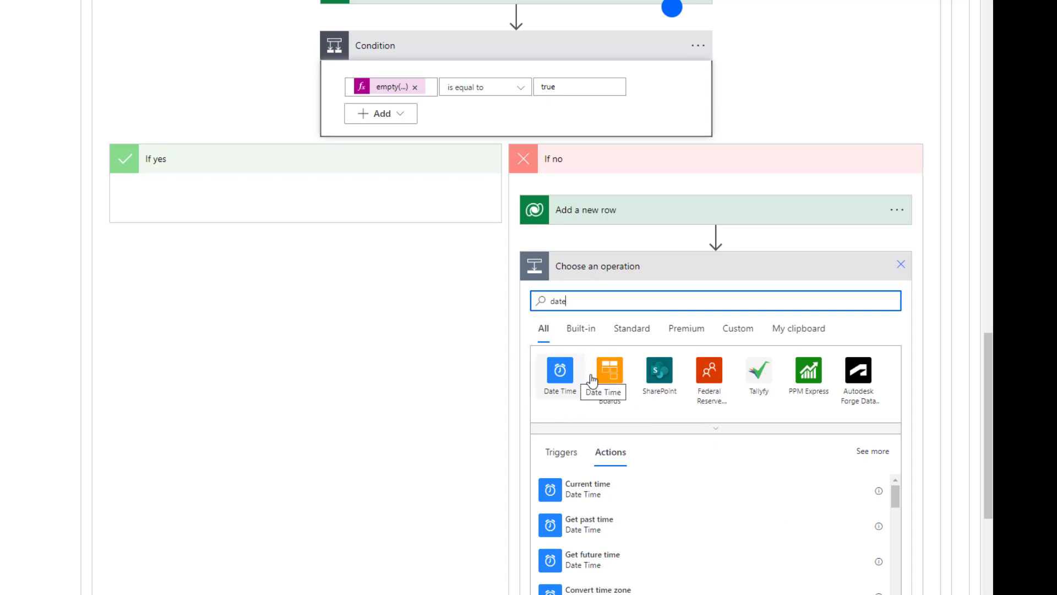
pyautogui.click(902, 266)
pyautogui.scroll(-1, 741, 243)
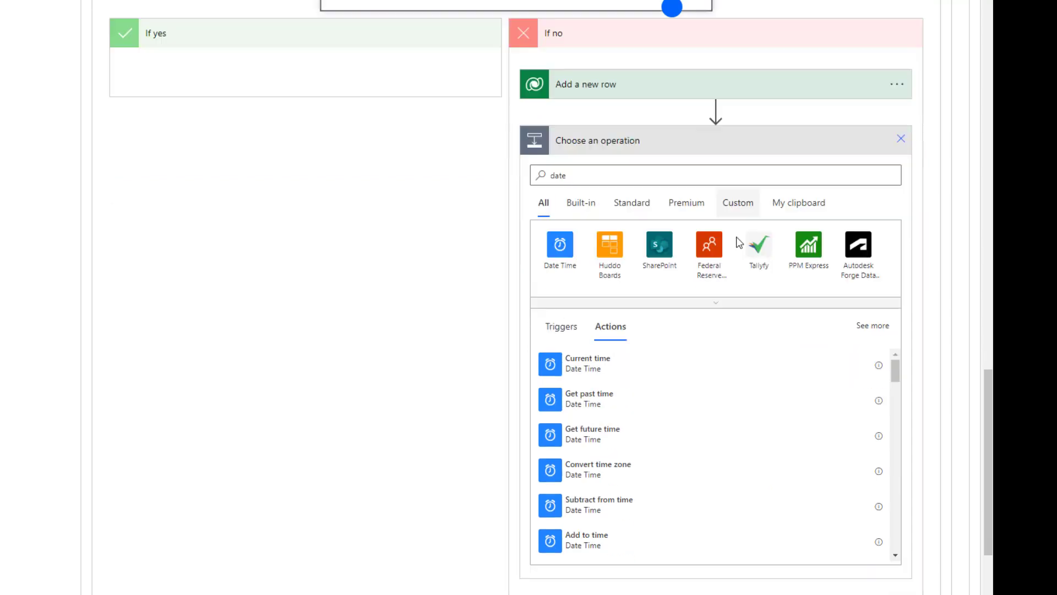
# Review the field mappings of "Add a new row", collapse the action, and look over the whole flow from its trigger to Loop Detections
pyautogui.click(711, 168)
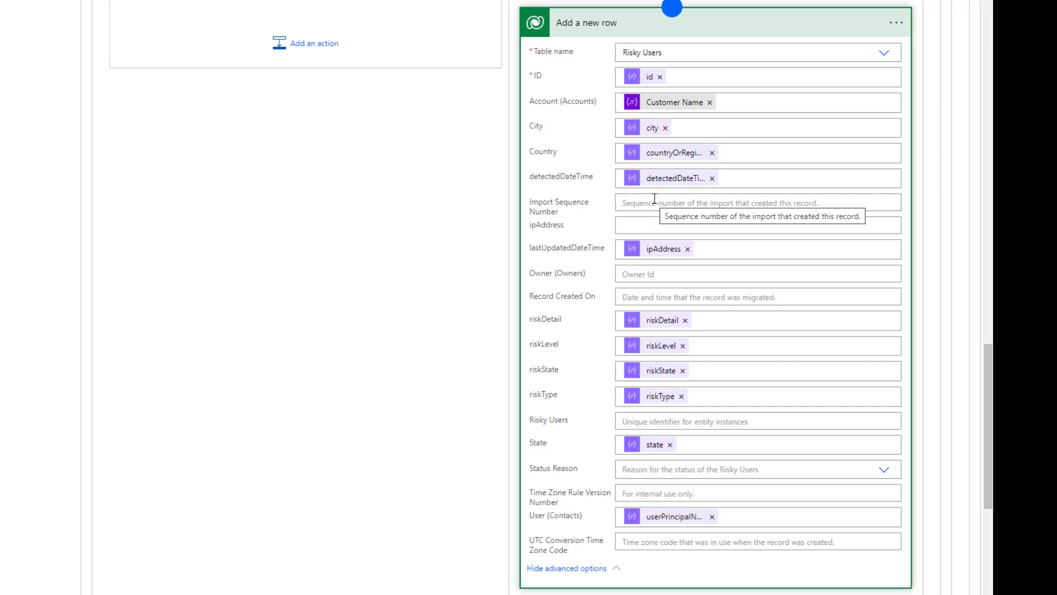
pyautogui.click(632, 37)
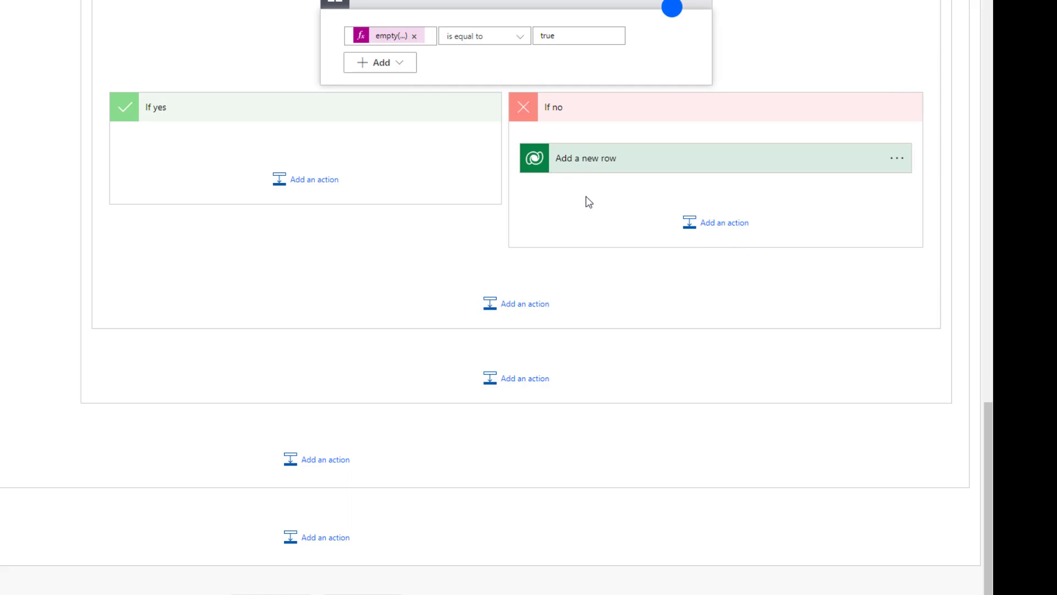
pyautogui.scroll(15, 676, 273)
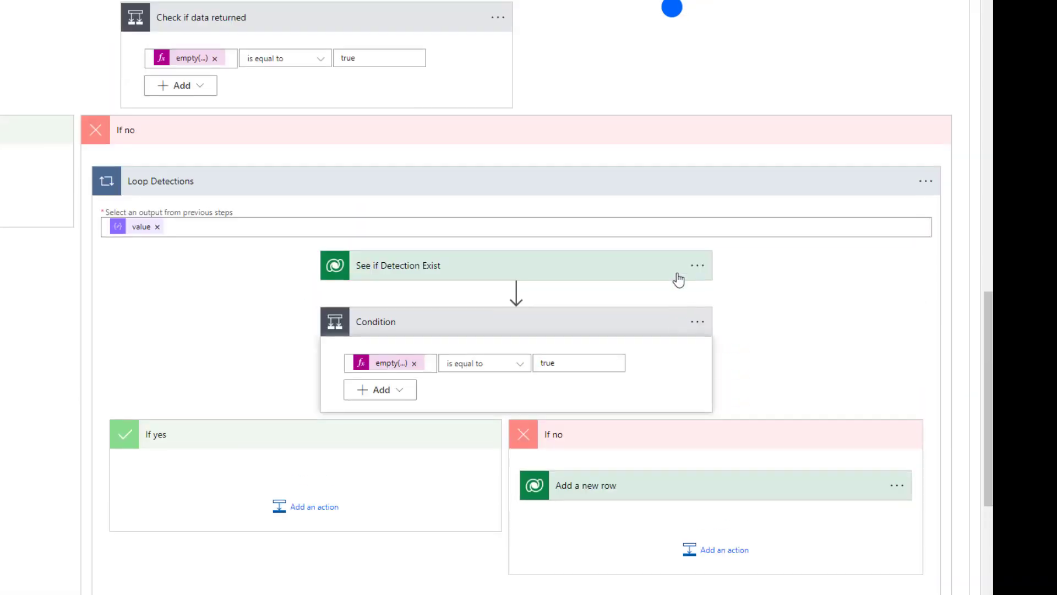
pyautogui.scroll(6, 679, 280)
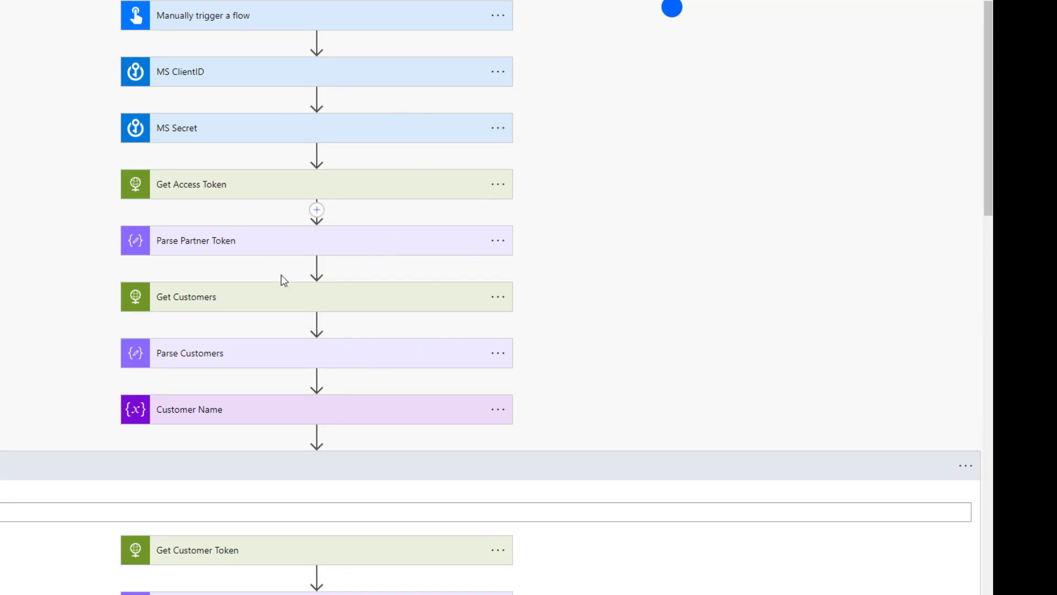
pyautogui.scroll(-4, 647, 328)
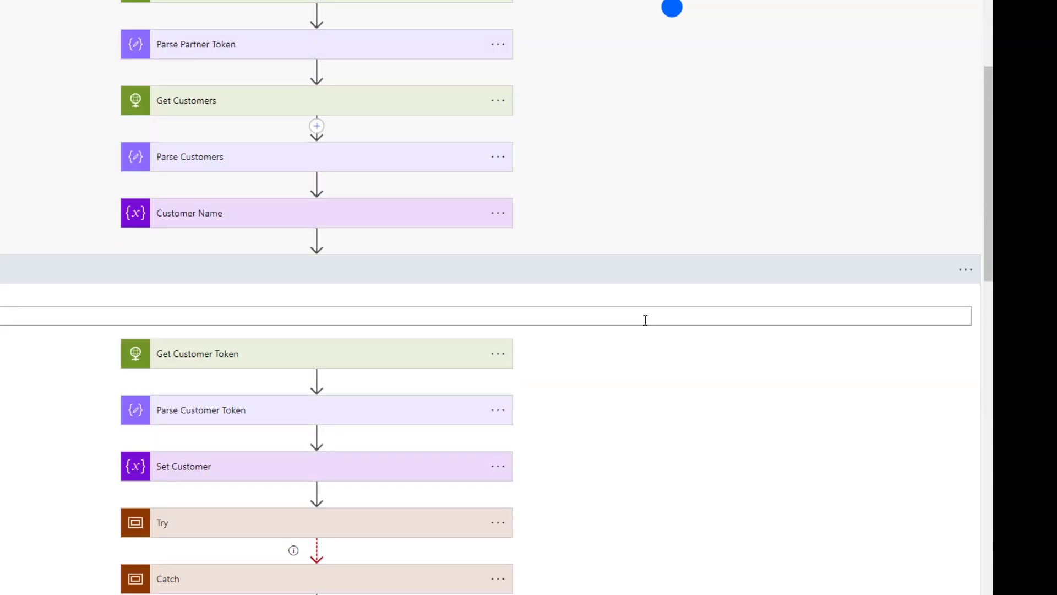
pyautogui.scroll(-15, 641, 315)
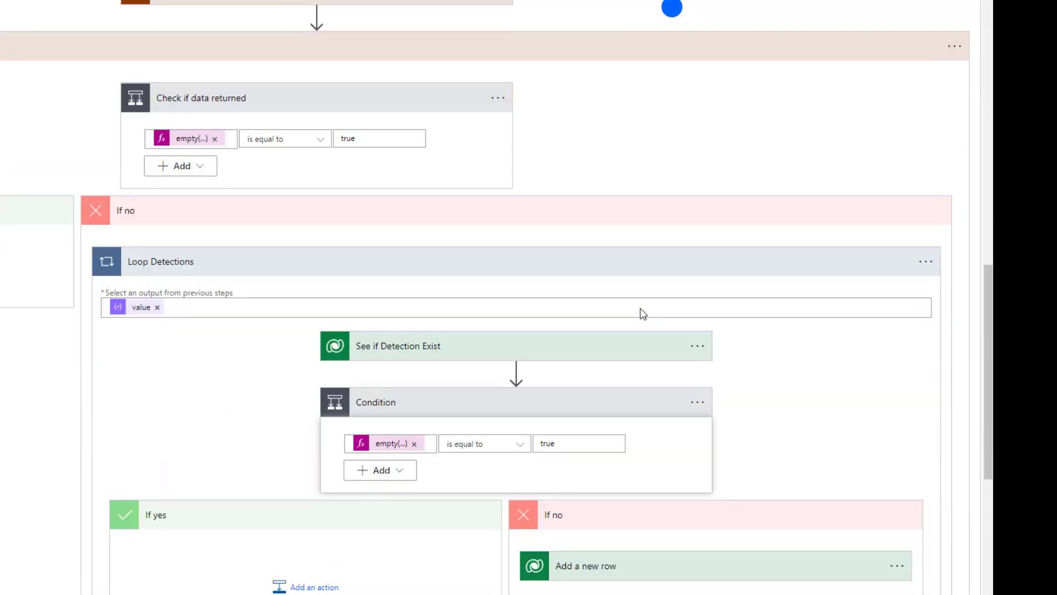
pyautogui.scroll(-1, 642, 314)
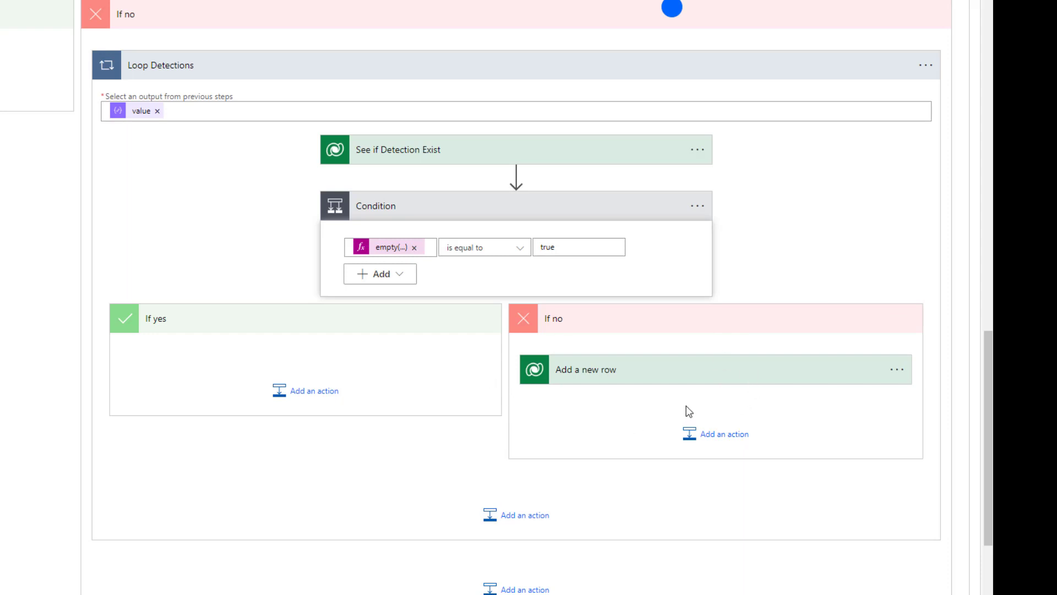
# Add the custom SyncroMSP connector's Search action after "Add a new row" in the If no branch
pyautogui.click(700, 445)
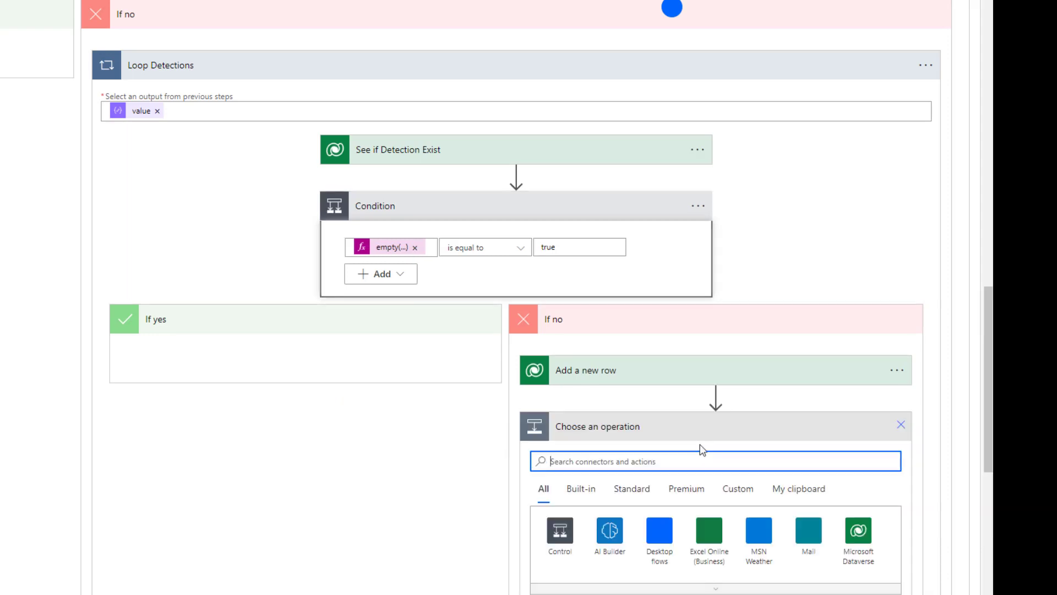
pyautogui.scroll(-3, 699, 445)
pyautogui.click(737, 358)
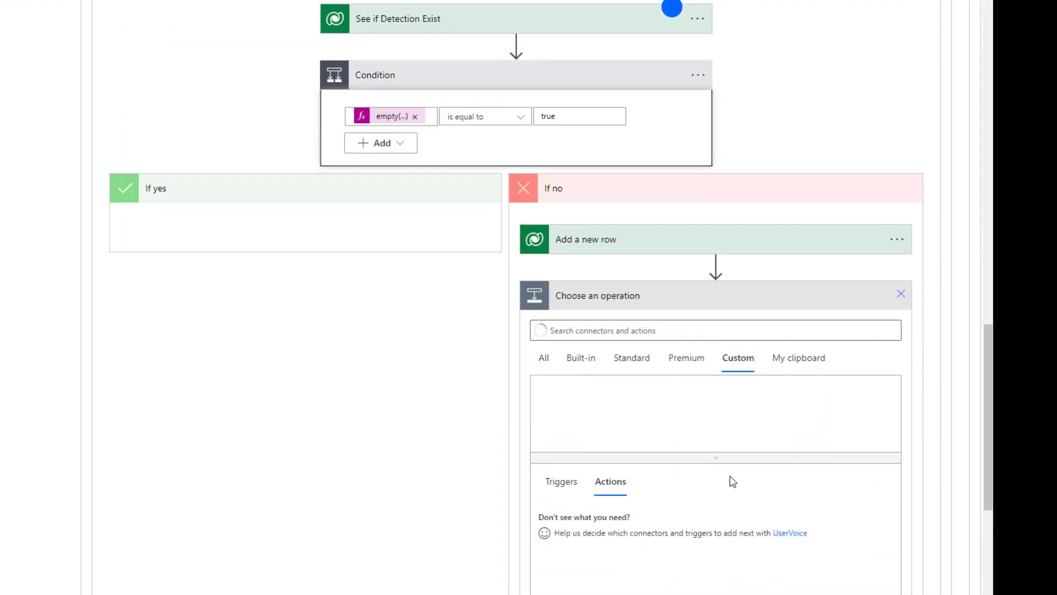
pyautogui.scroll(-3, 753, 399)
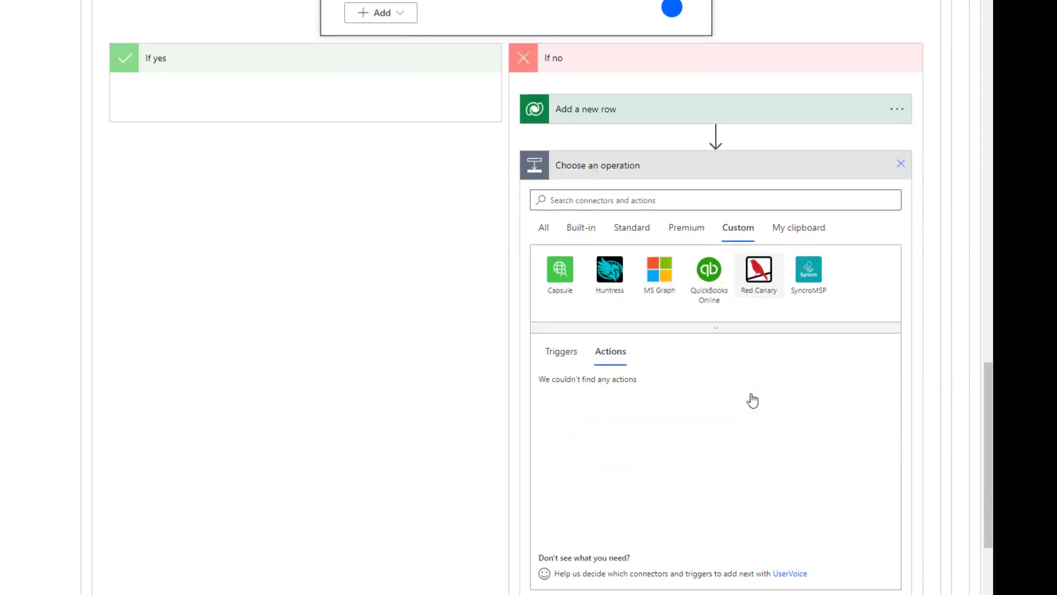
pyautogui.click(810, 270)
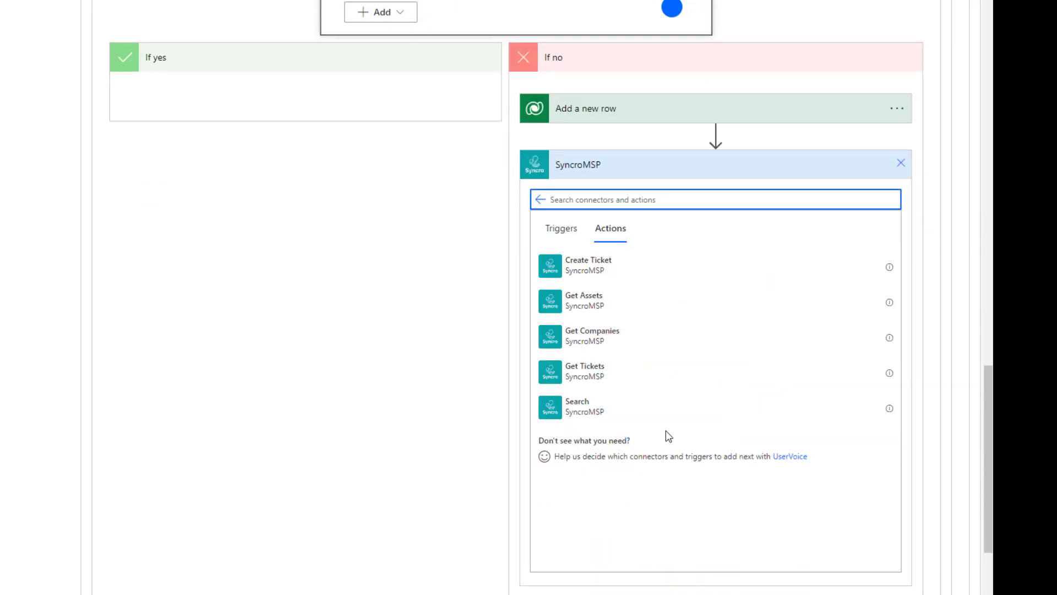
pyautogui.click(580, 417)
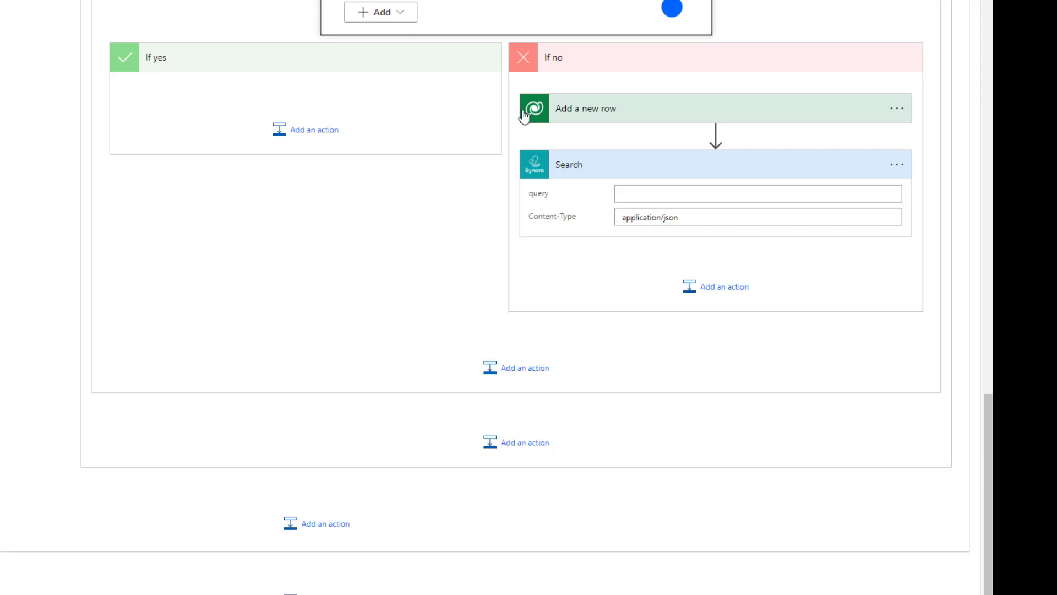
# Set the query of the SyncroMSP Search action to the Customer Name variable and collapse the action
pyautogui.click(662, 194)
pyautogui.click(778, 352)
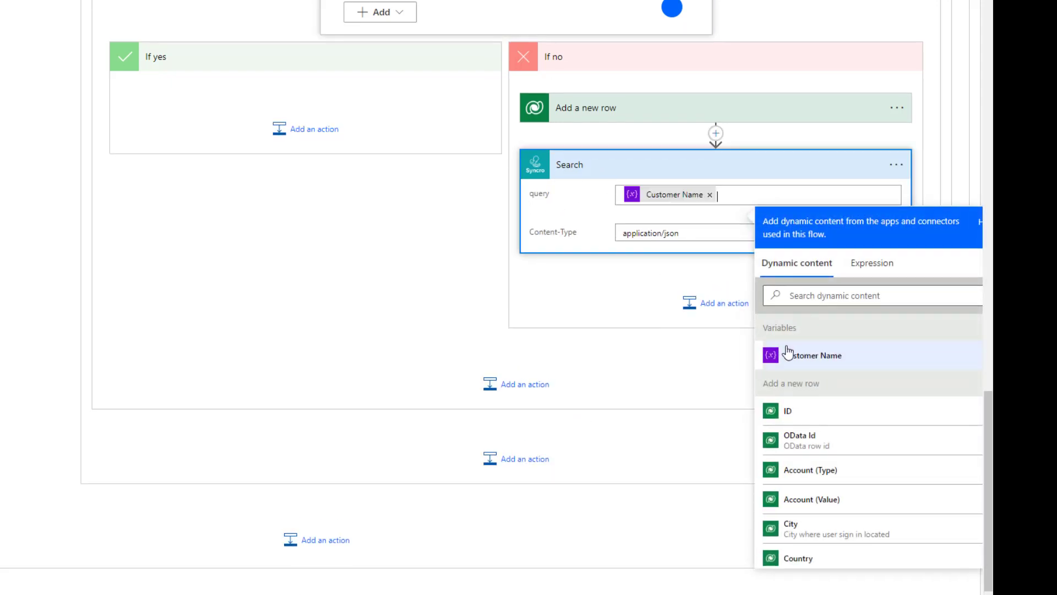
pyautogui.click(628, 168)
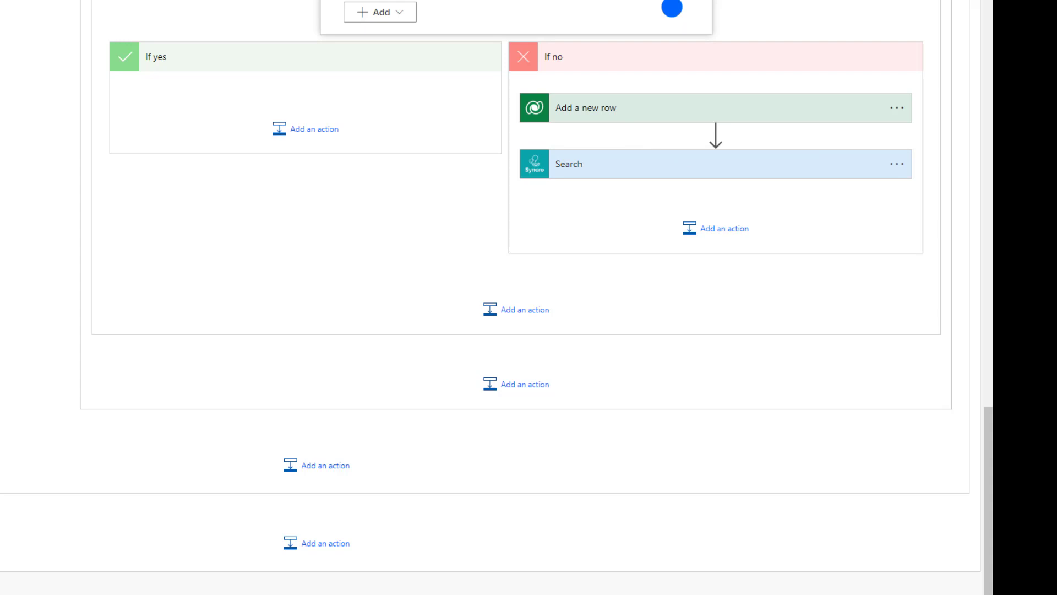
# Add a Parse JSON action after Search in the If no branch
pyautogui.click(694, 228)
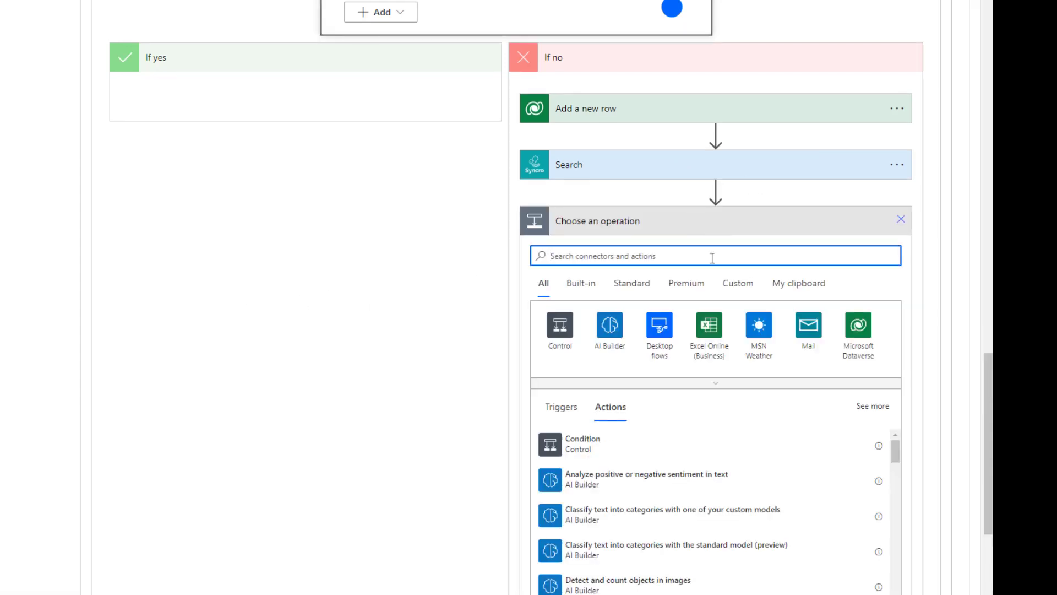
pyautogui.write('PArse JSON')
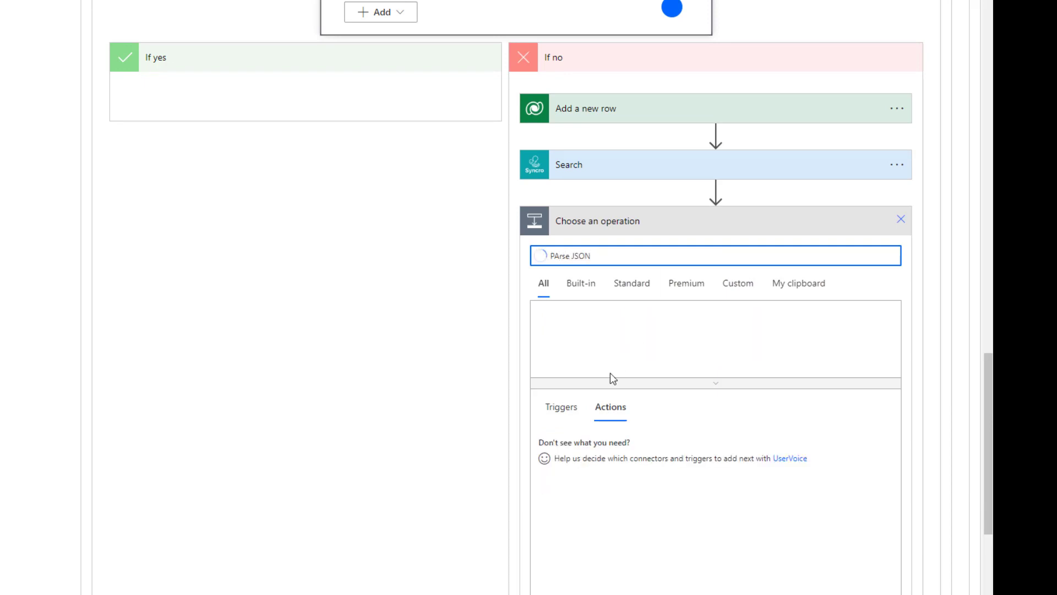
pyautogui.click(588, 456)
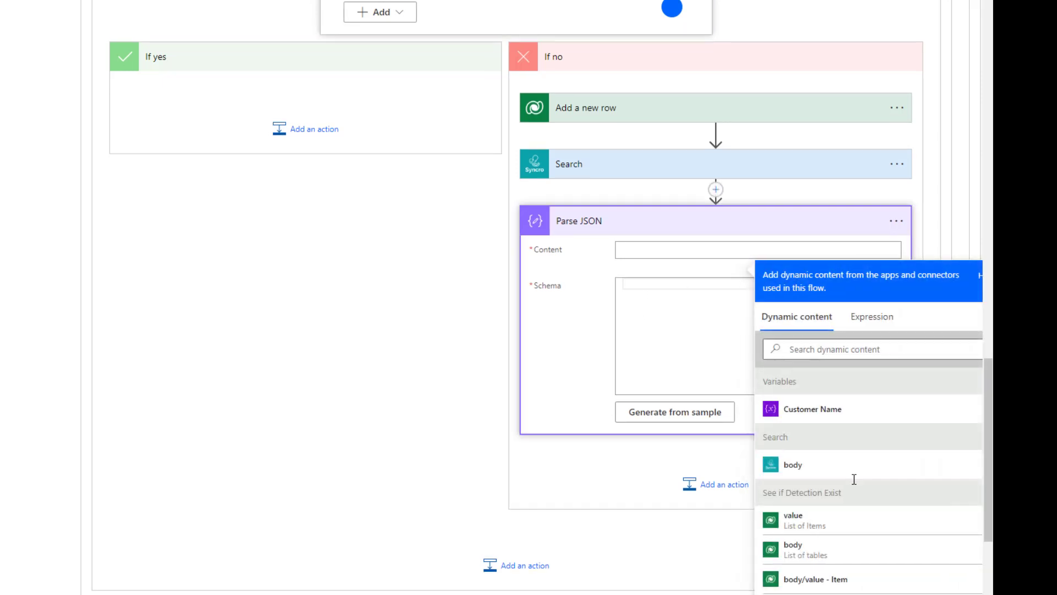
# Set the Parse JSON content to the body of Search and paste the copied search results schema, checking it through
pyautogui.click(851, 470)
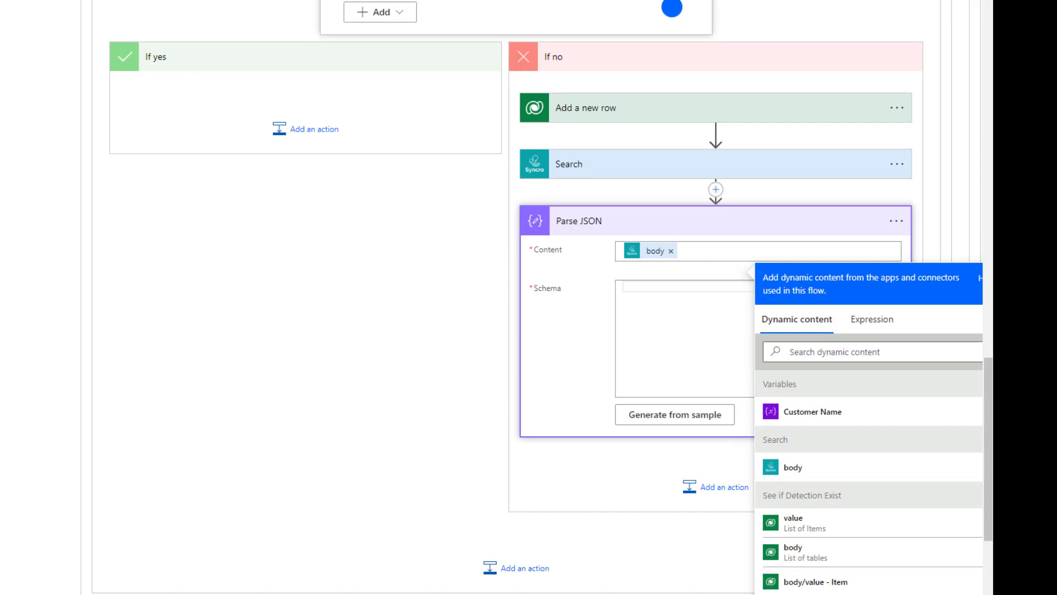
pyautogui.hotkey('ctrl', 'v')
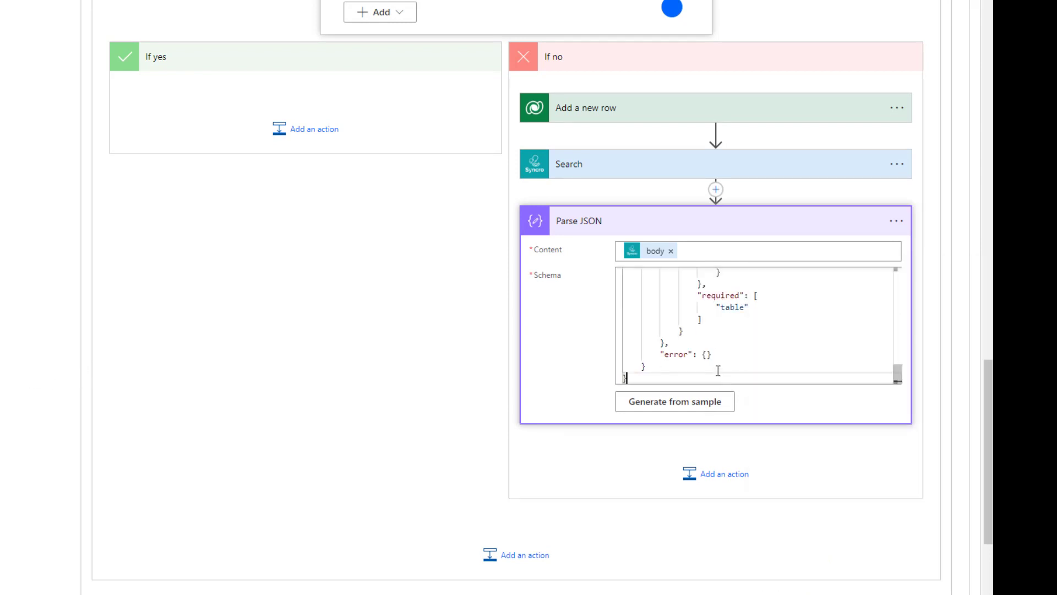
pyautogui.scroll(15, 706, 359)
pyautogui.scroll(1, 706, 358)
pyautogui.scroll(-12, 707, 347)
pyautogui.scroll(12, 712, 330)
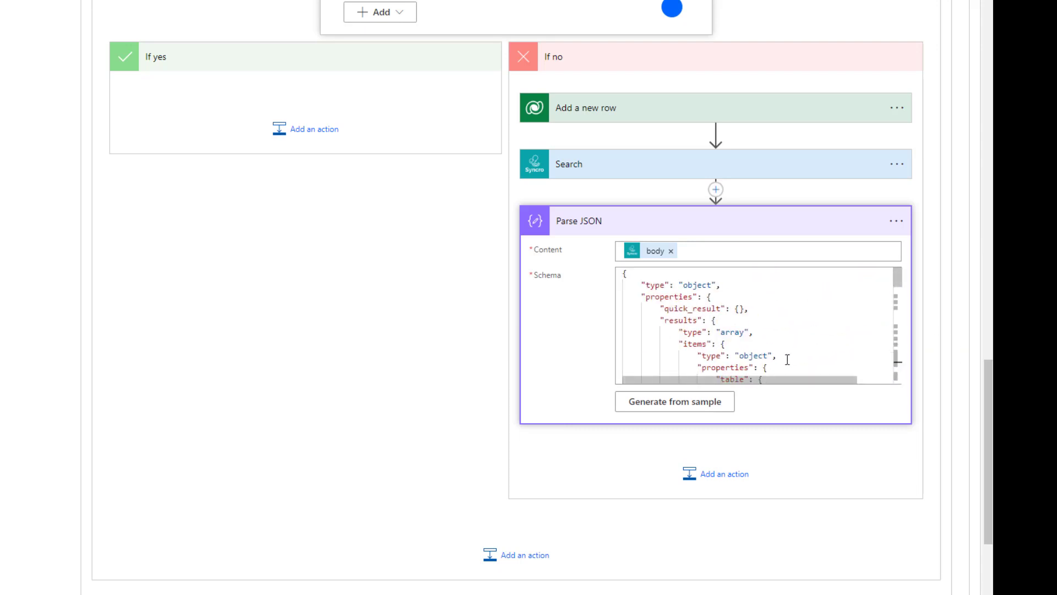
# Rename the new Parse JSON action to Parse Search and collapse it
pyautogui.click(896, 221)
pyautogui.click(844, 245)
pyautogui.write('Parse Search')
pyautogui.click(811, 464)
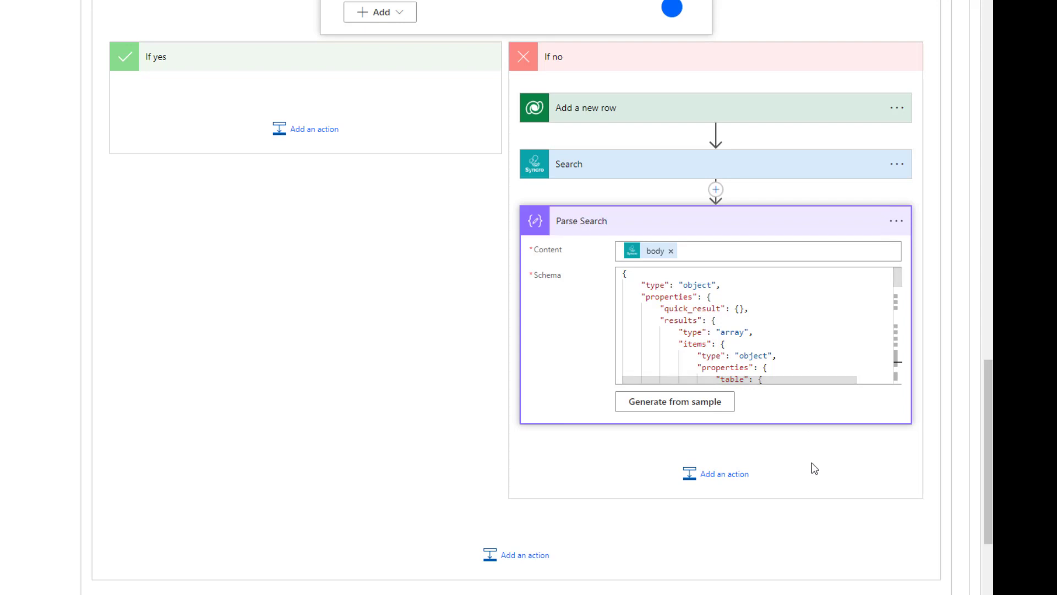
pyautogui.click(724, 218)
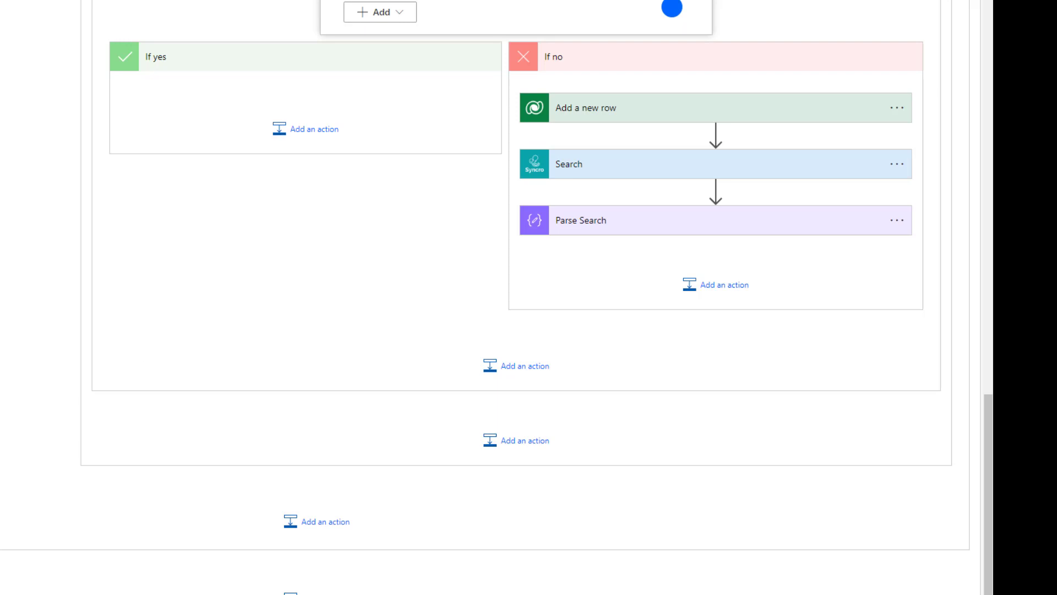
# Add a condition after Parse Search whose first value is the expression empty(body('Parse_Search')?['results'])
pyautogui.click(746, 295)
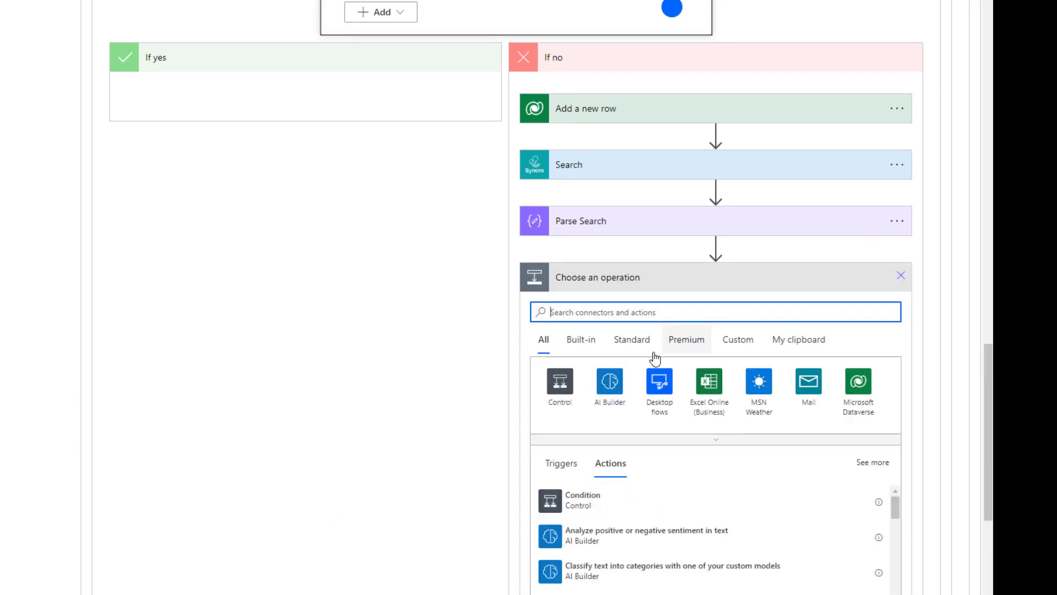
pyautogui.click(563, 502)
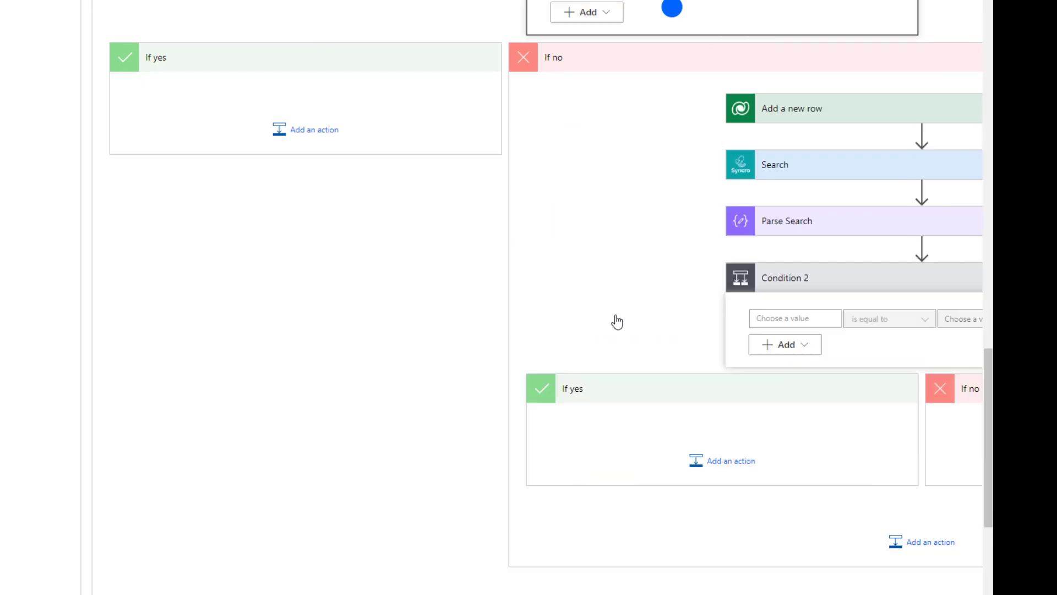
pyautogui.click(461, 319)
pyautogui.click(647, 386)
pyautogui.write('empty')
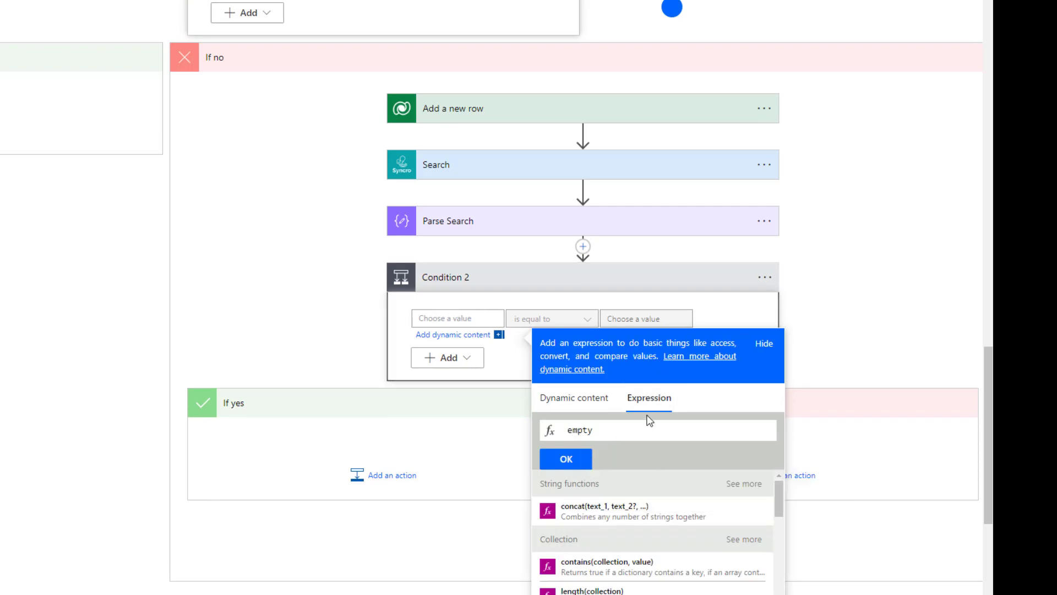
pyautogui.write('(')
pyautogui.click(574, 397)
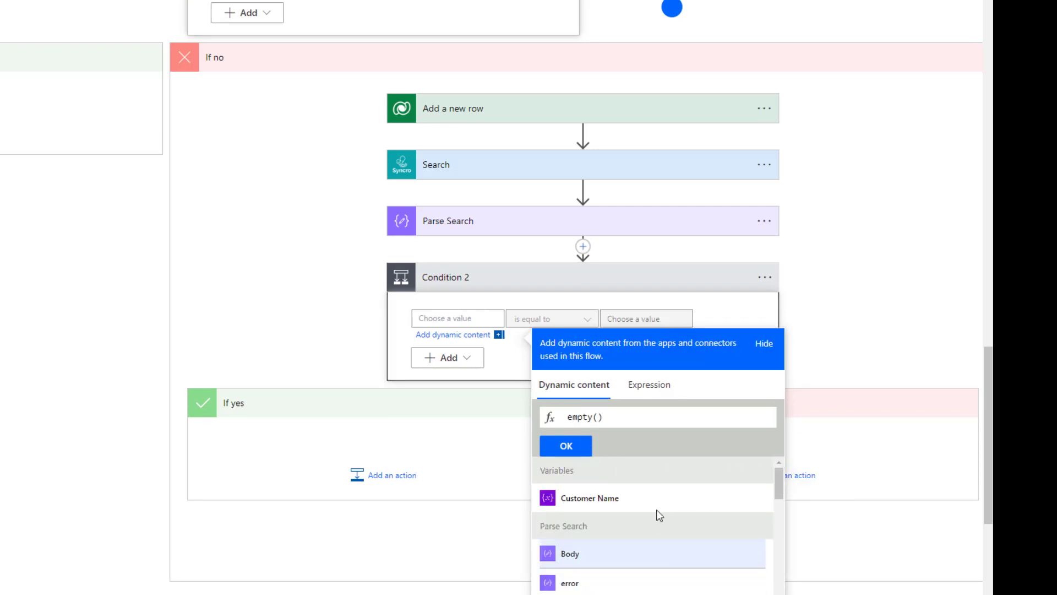
pyautogui.scroll(-3, 661, 555)
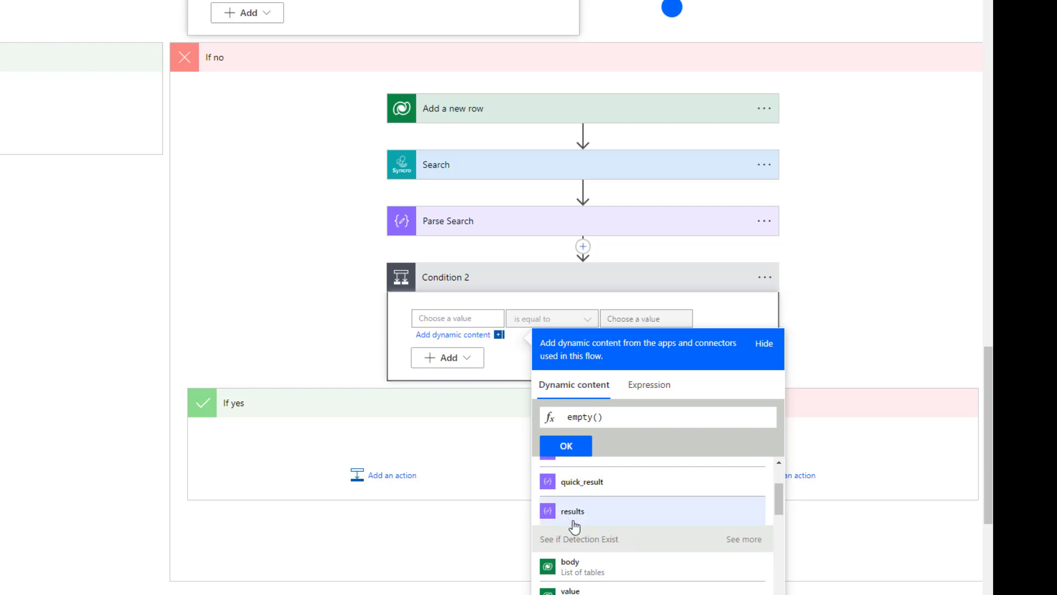
pyautogui.click(575, 526)
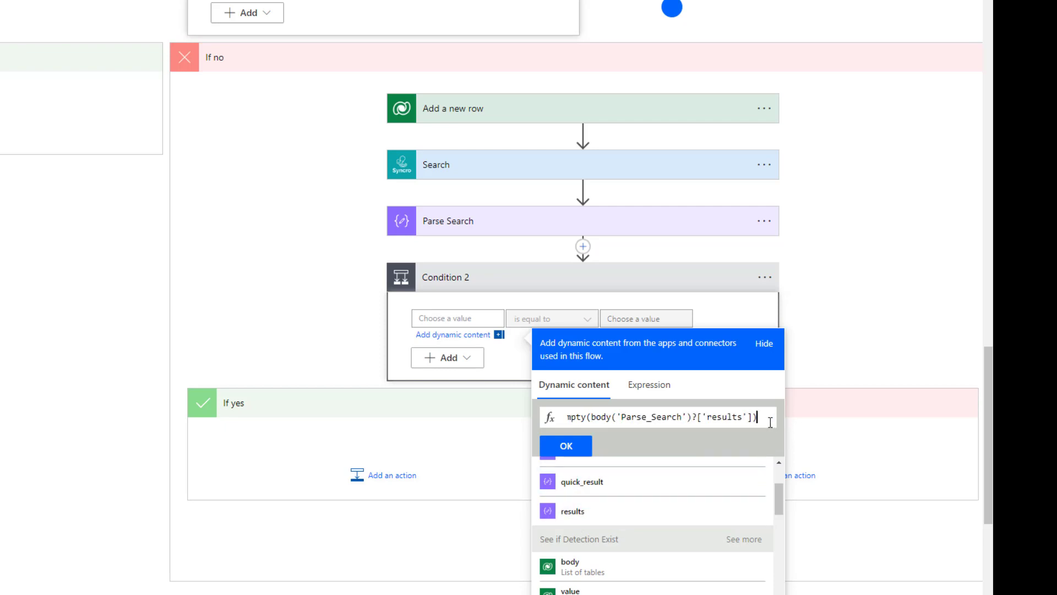
pyautogui.click(564, 447)
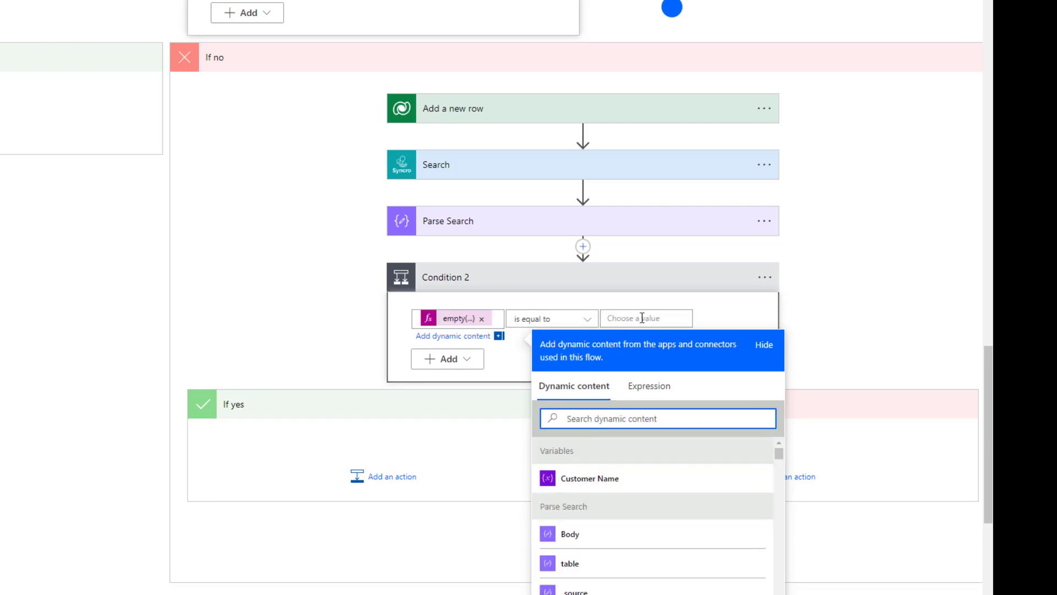
# Set the comparison value of Condition 2 to true
pyautogui.click(642, 318)
pyautogui.write('true')
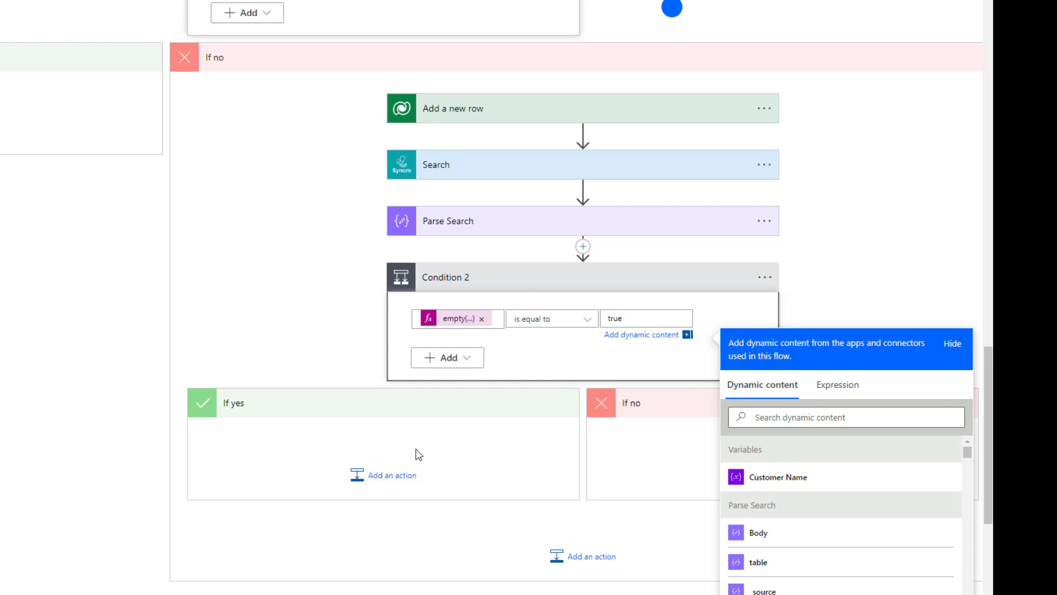
pyautogui.click(837, 304)
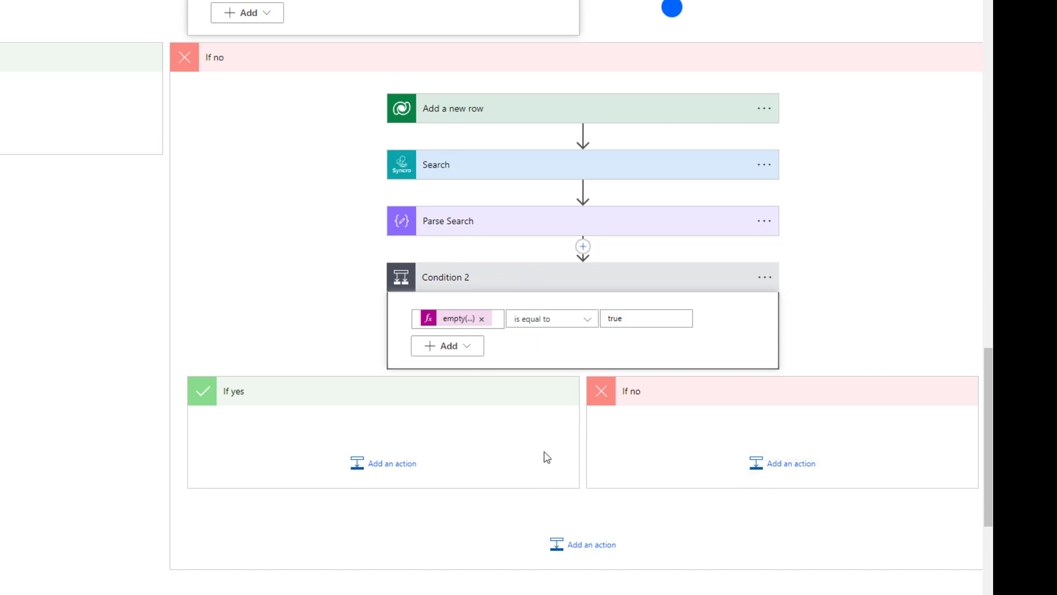
# Add a Data Operation Compose action in the If no branch of Condition 2
pyautogui.hscroll(1, 491, 297)
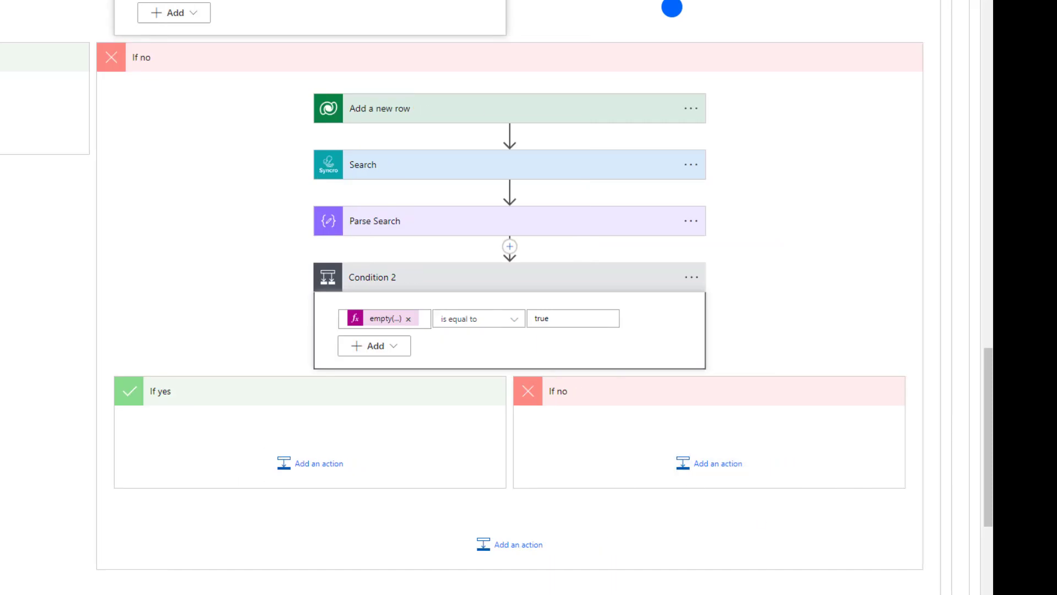
pyautogui.click(728, 476)
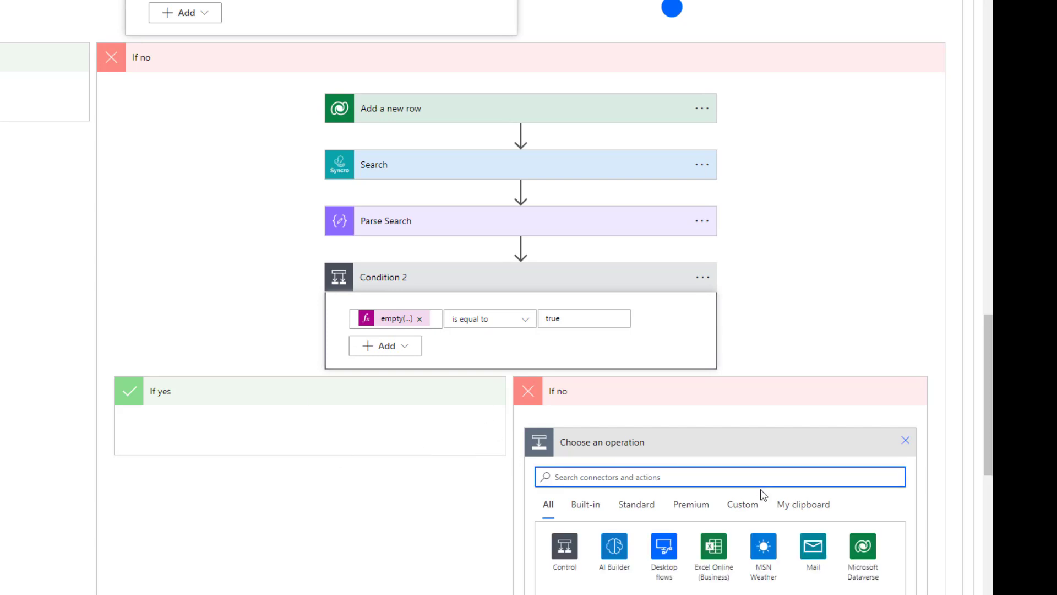
pyautogui.scroll(-1, 743, 501)
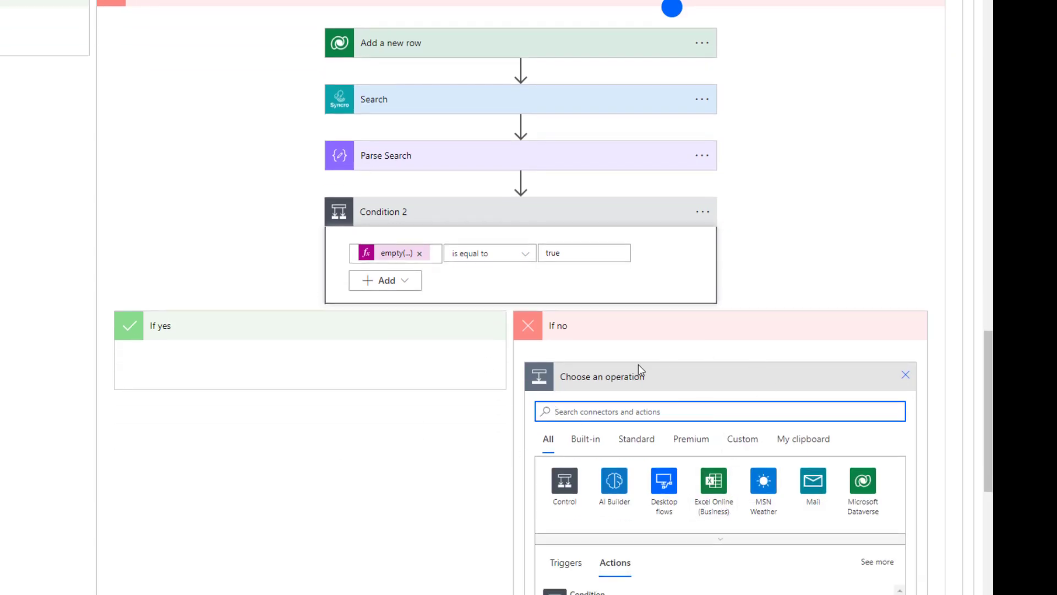
pyautogui.write('data operation')
pyautogui.scroll(-2, 624, 484)
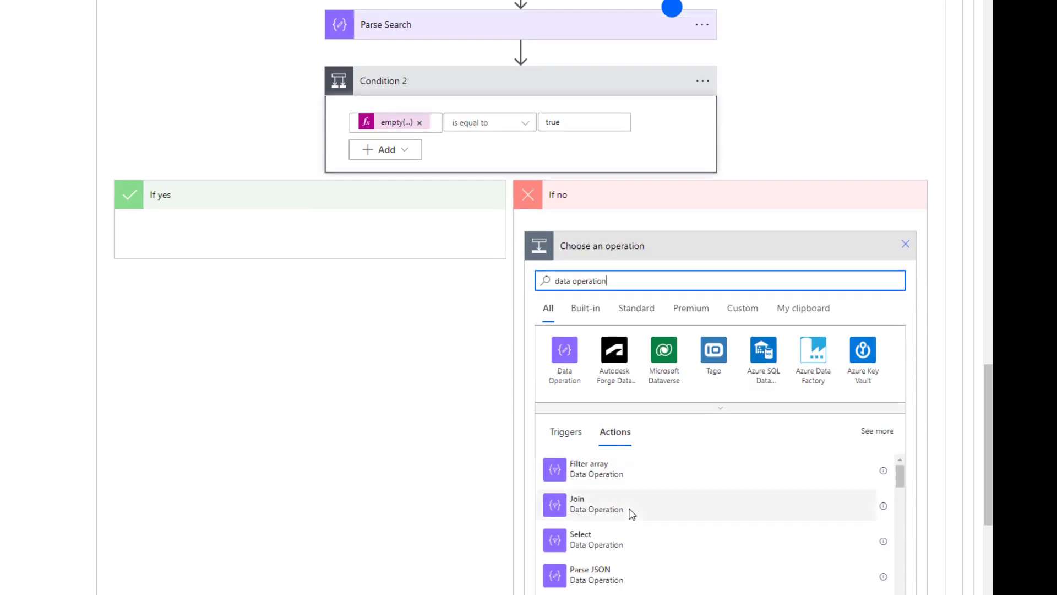
pyautogui.scroll(-2, 665, 574)
pyautogui.click(584, 478)
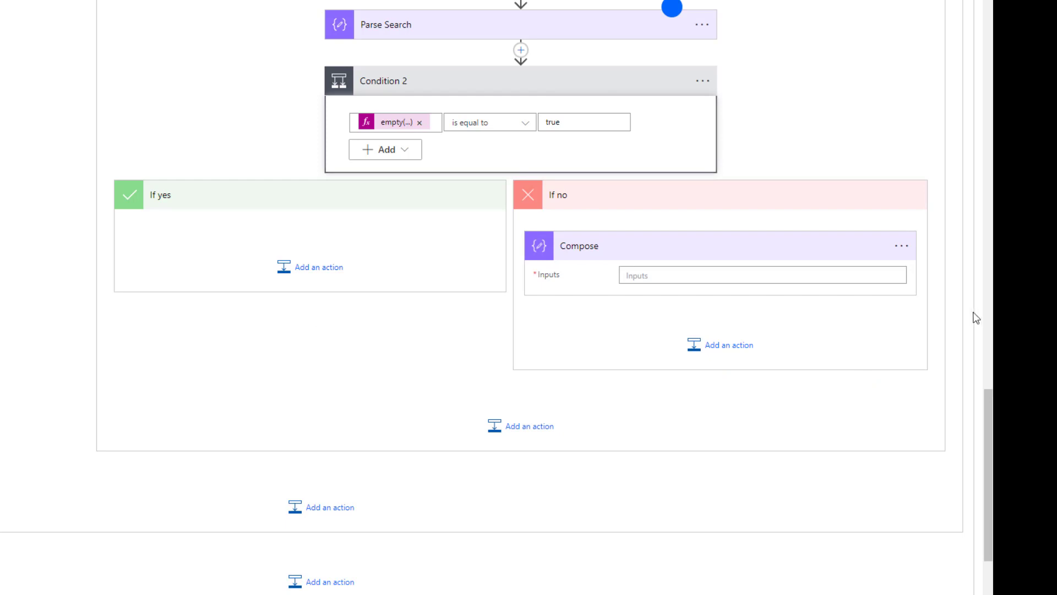
# Rename the Compose action to Define Customer ID
pyautogui.click(901, 247)
pyautogui.click(845, 271)
pyautogui.write('Defein')
pyautogui.press('BackSpace')
pyautogui.press('BackSpace')
pyautogui.press('BackSpace')
pyautogui.write('ine Cu')
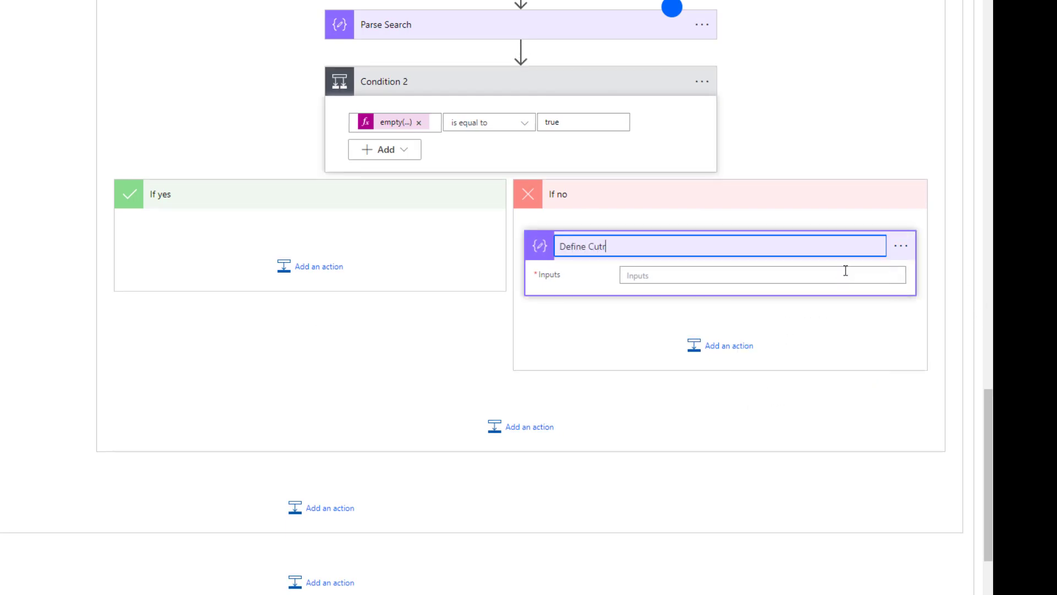
pyautogui.write('stoo')
pyautogui.write('mer ID')
# Paste the expression outputs('Parse_Search')['body']['results'][0]['table']['_id'] for the inputs of Define Customer ID
pyautogui.click(680, 273)
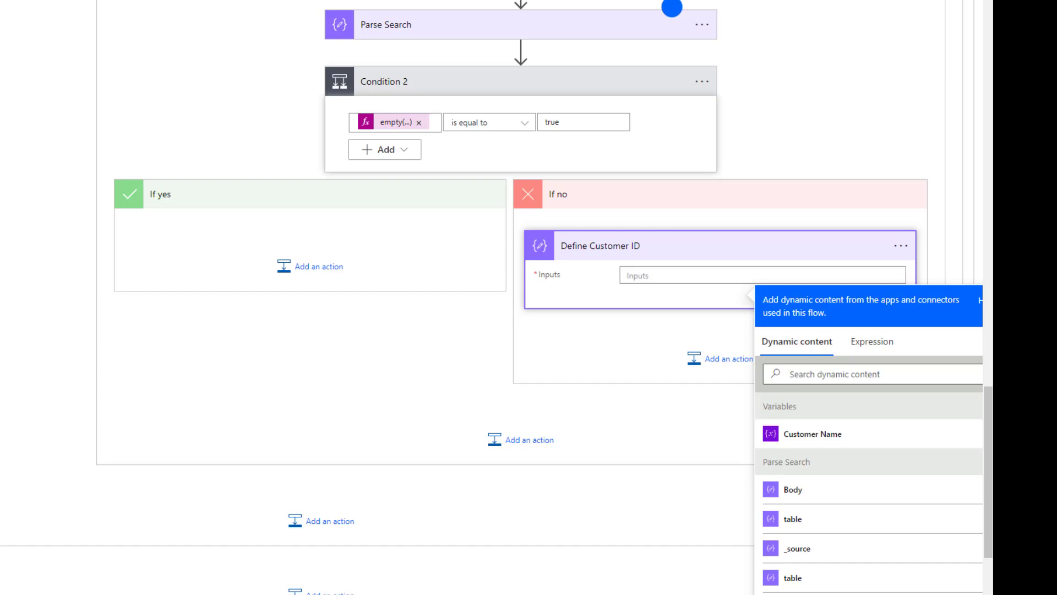
pyautogui.click(872, 342)
pyautogui.hotkey('ctrl', 'v')
# Examine the pasted customer ID expression from its Parse_Search reference through to its last key
pyautogui.moveTo(902, 385); pyautogui.dragTo(827, 390)
pyautogui.click(832, 388)
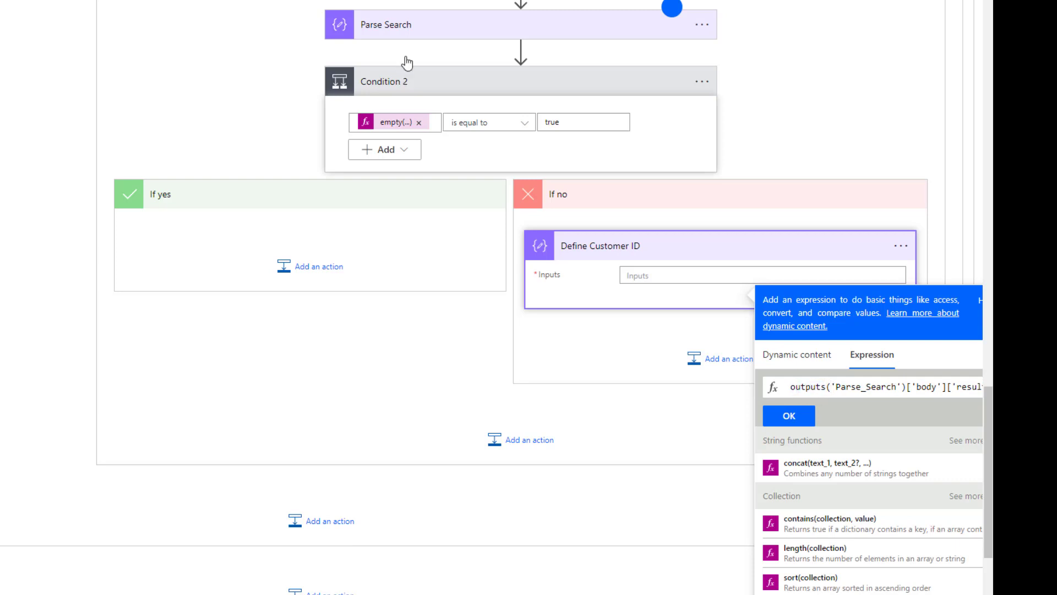
pyautogui.moveTo(901, 387); pyautogui.dragTo(975, 387)
pyautogui.press('Right')
pyautogui.press('Right')
pyautogui.press('Right')
pyautogui.press('Right')
pyautogui.press('Right')
pyautogui.press('Right')
pyautogui.press('Right')
pyautogui.press('Right')
pyautogui.press('Right')
pyautogui.press('Right')
pyautogui.press('Right')
pyautogui.press('Right')
pyautogui.press('Right')
pyautogui.press('Right')
pyautogui.press('Right')
pyautogui.press('Right')
pyautogui.press('Right')
pyautogui.press('Right')
pyautogui.press('Right')
pyautogui.press('Right')
pyautogui.press('Right')
pyautogui.press('Right')
pyautogui.press('Right')
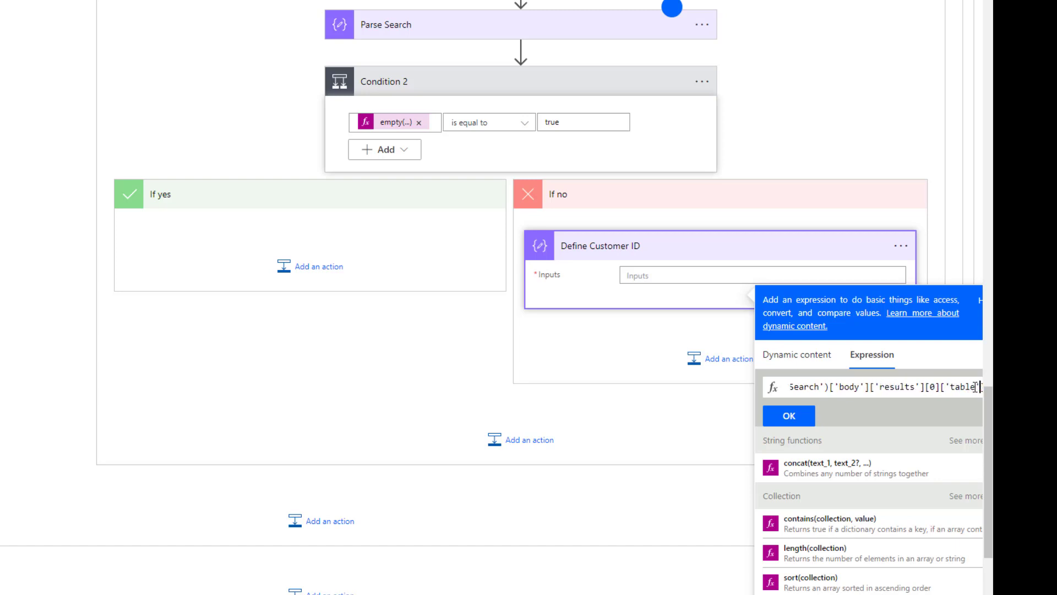
pyautogui.press('Right')
pyautogui.press('Right')
pyautogui.press('Right')
pyautogui.press('Right')
pyautogui.press('Right')
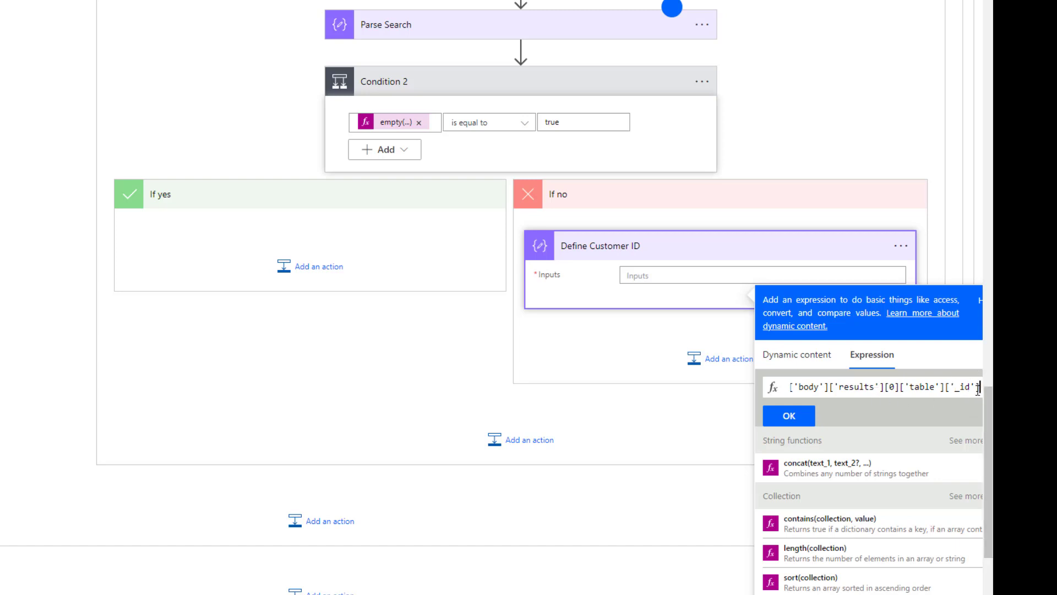
# Apply the expression as the input of Define Customer ID and collapse the action
pyautogui.moveTo(977, 389)
pyautogui.mouseDown()
pyautogui.moveTo(792, 389)
pyautogui.moveTo(985, 388)
pyautogui.mouseUp()
pyautogui.click(788, 415)
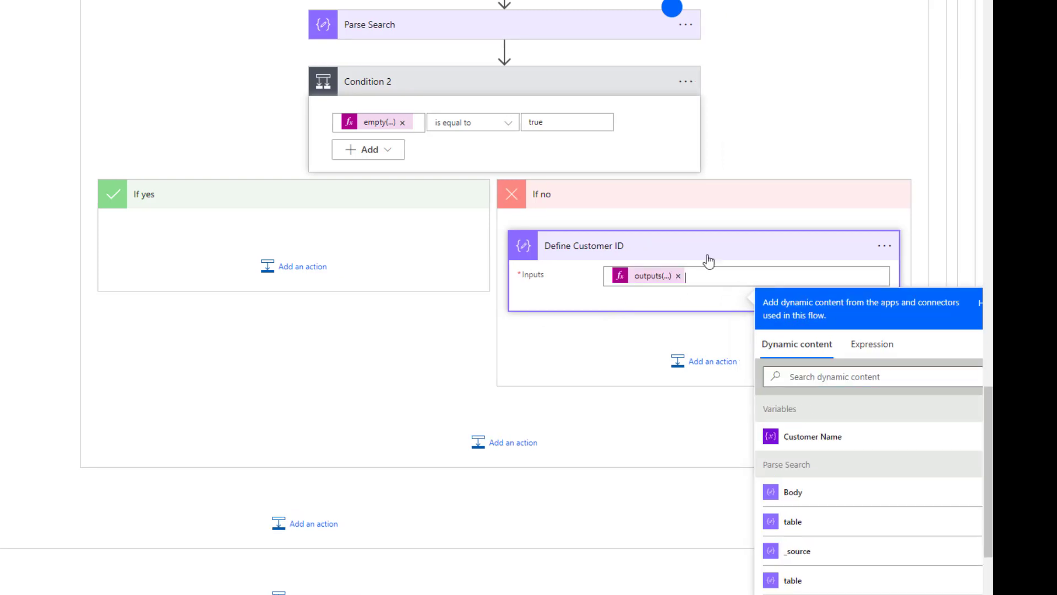
pyautogui.click(671, 255)
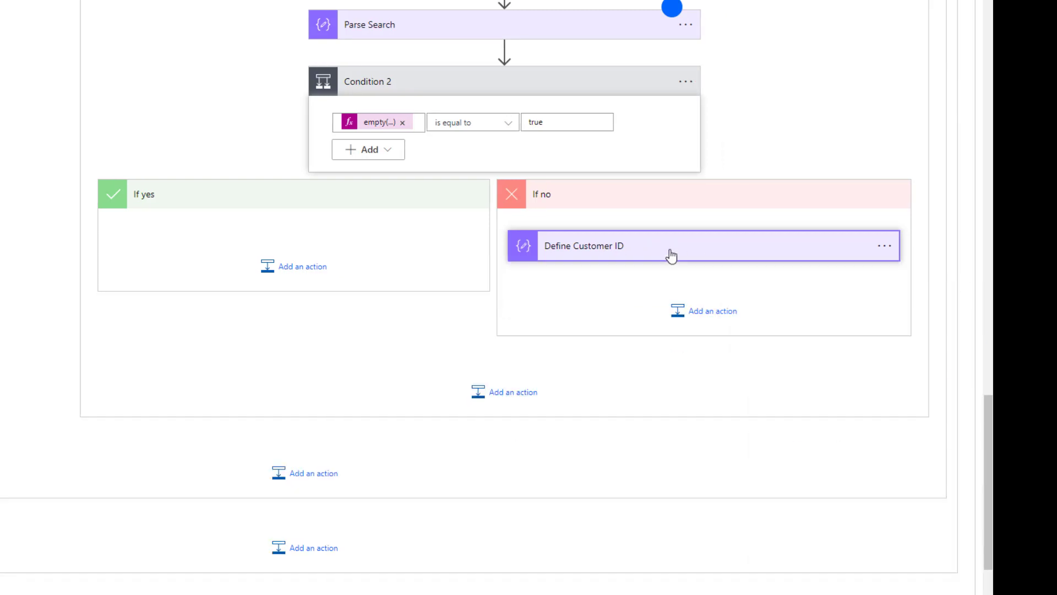
# Add the custom SyncroMSP connector's Create Ticket action after Define Customer ID
pyautogui.click(720, 325)
pyautogui.click(732, 364)
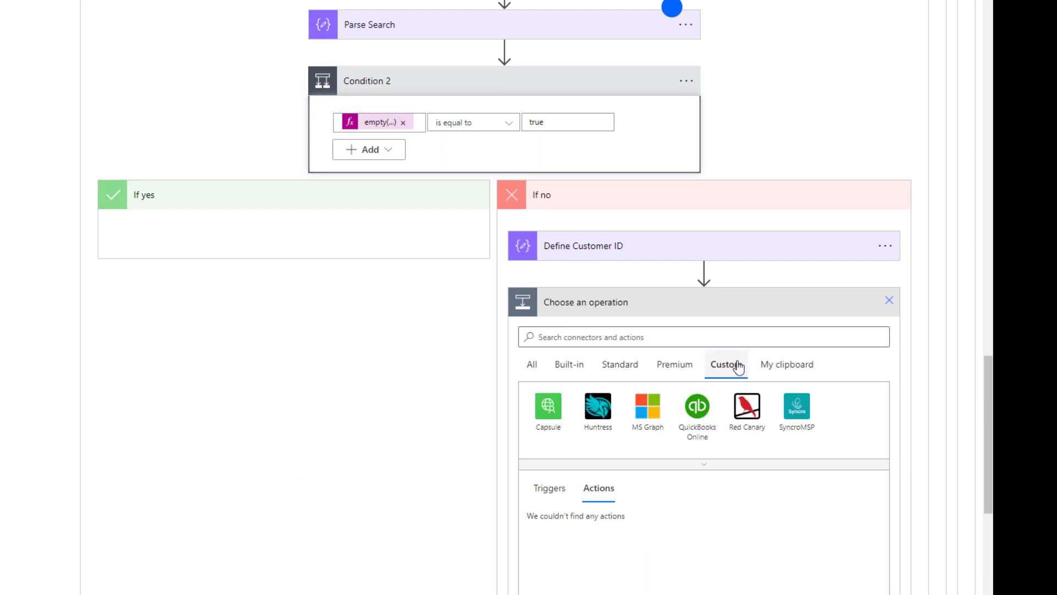
pyautogui.click(793, 407)
pyautogui.scroll(-1, 606, 335)
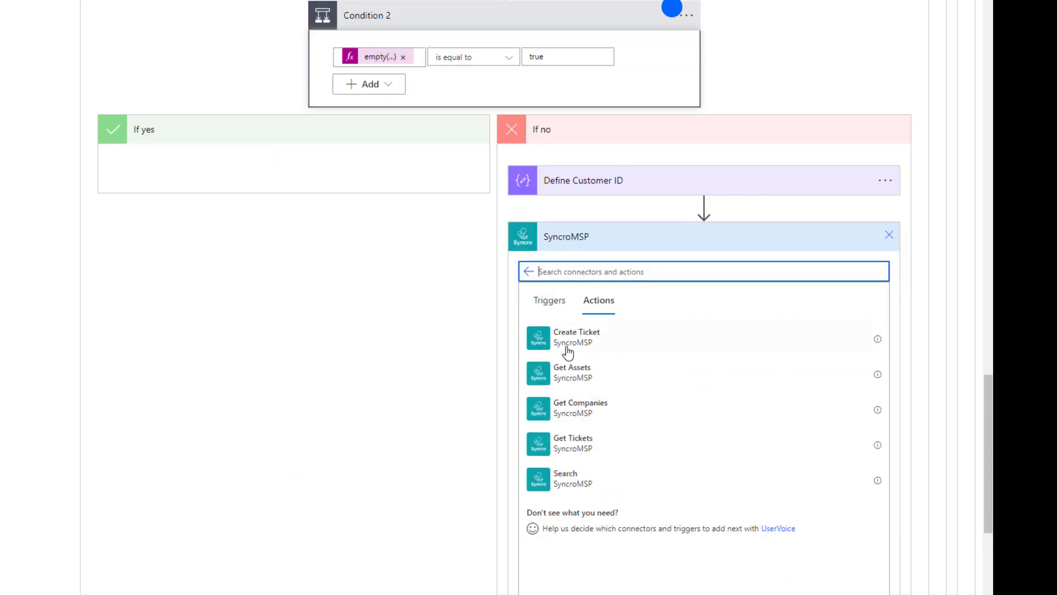
pyautogui.click(568, 346)
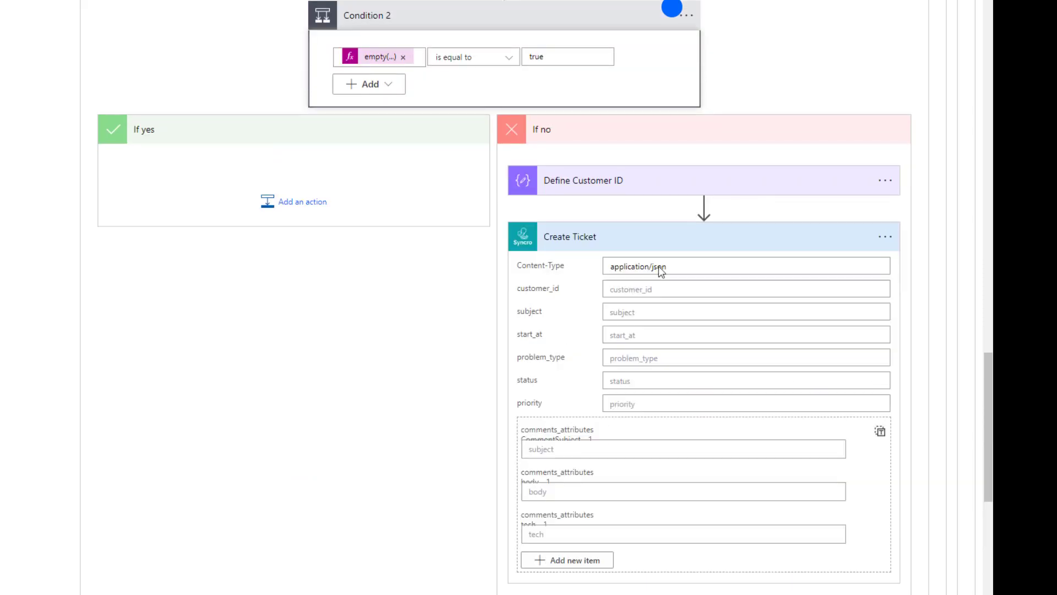
# Set Create Ticket's customer_id to the Define Customer ID Outputs and its subject to New Risky User
pyautogui.scroll(-2, 675, 386)
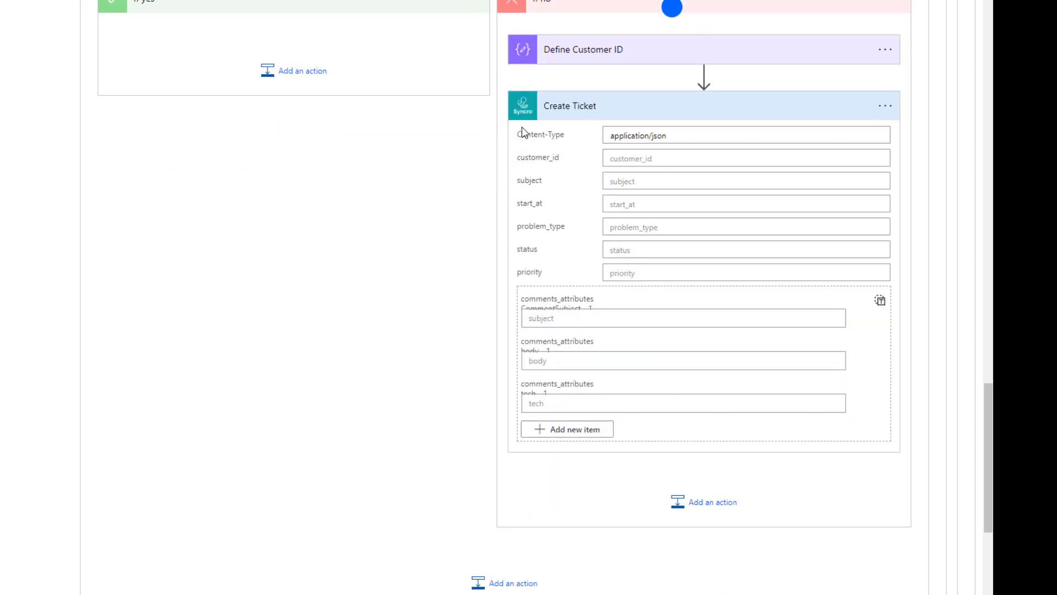
pyautogui.click(636, 158)
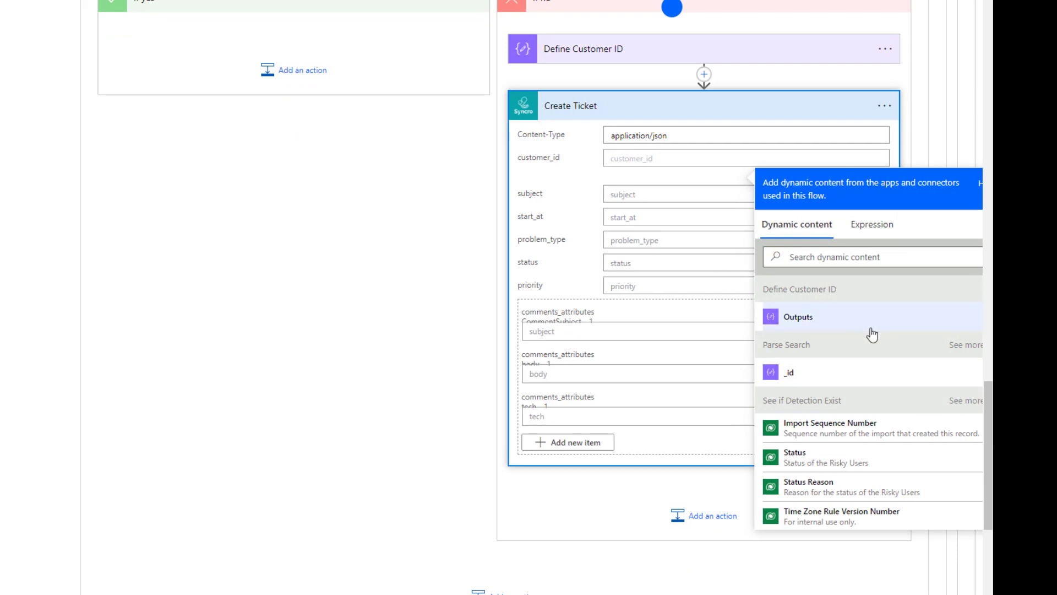
pyautogui.scroll(1, 810, 353)
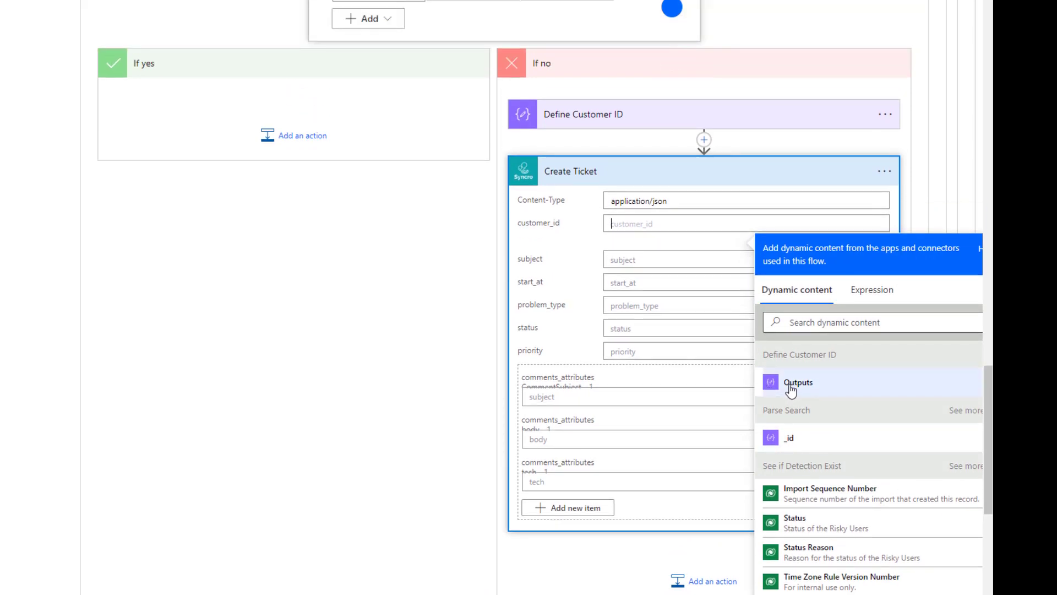
pyautogui.click(791, 384)
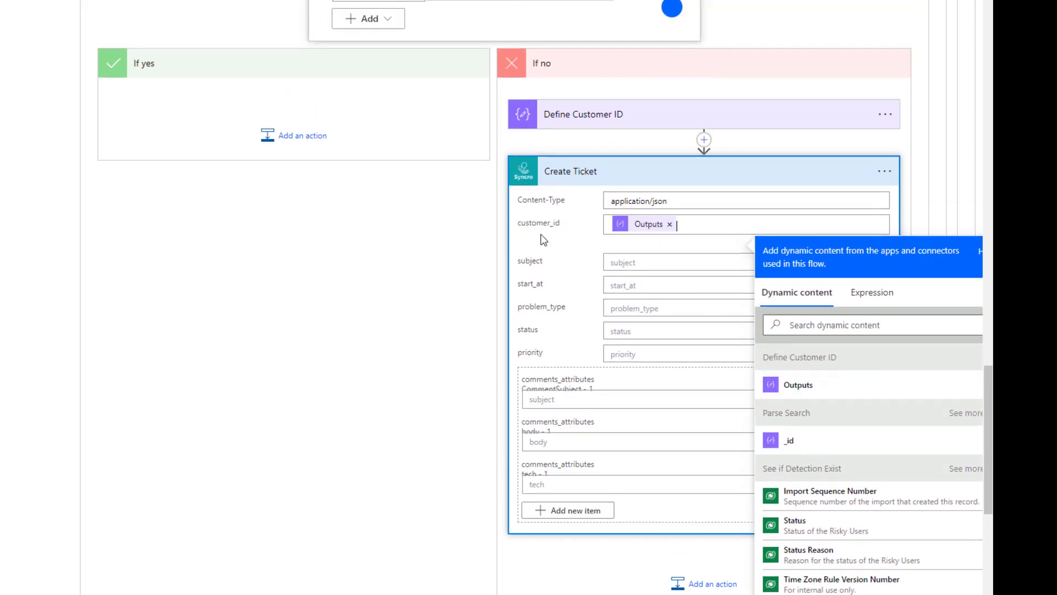
pyautogui.click(613, 261)
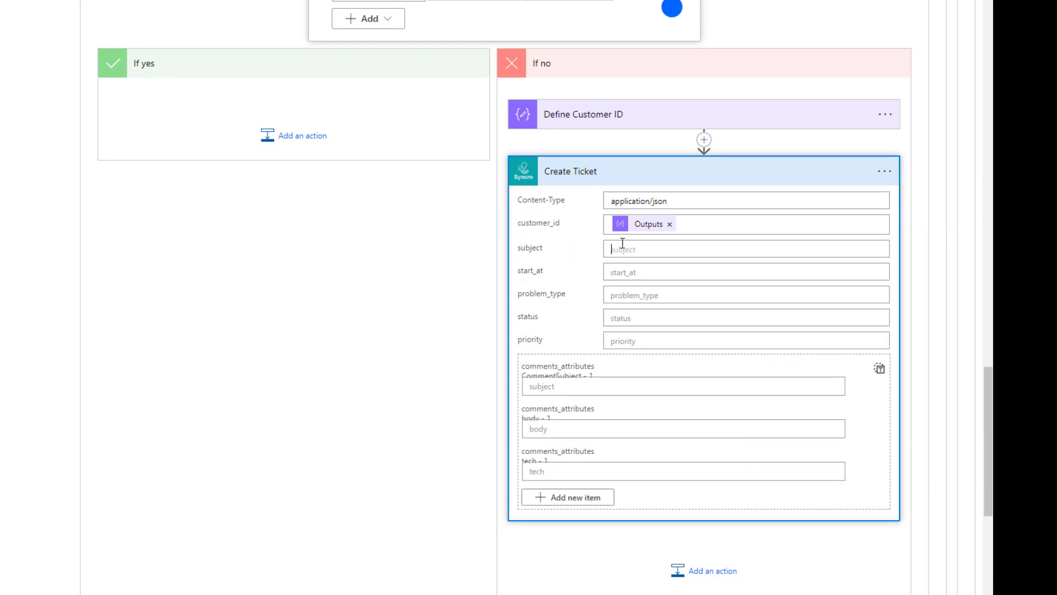
pyautogui.write('New Risky User')
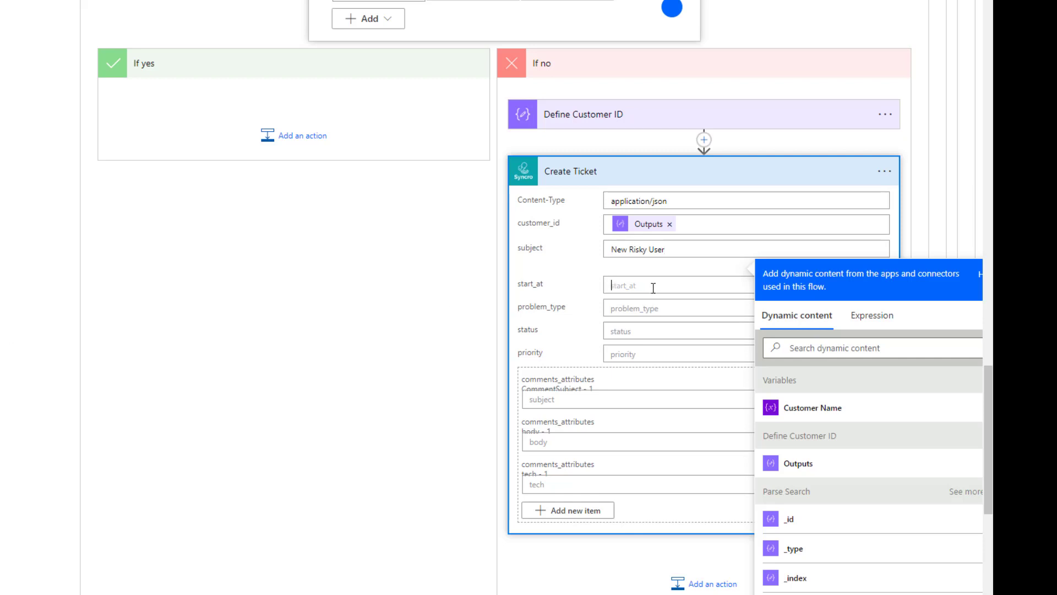
# Set the ticket's start_at to the expression utcNow()
pyautogui.click(875, 350)
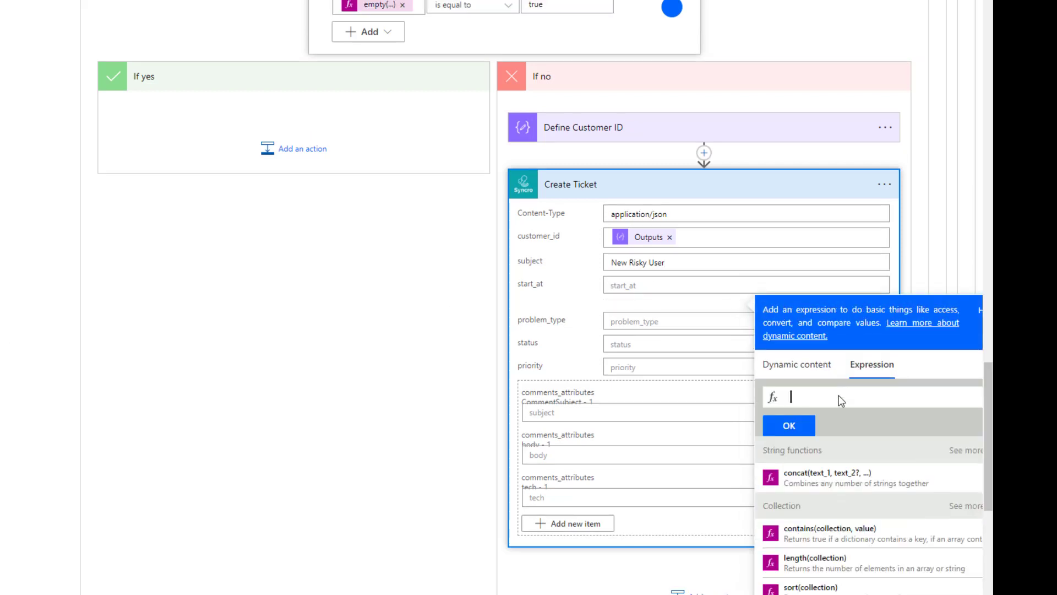
pyautogui.write('utc')
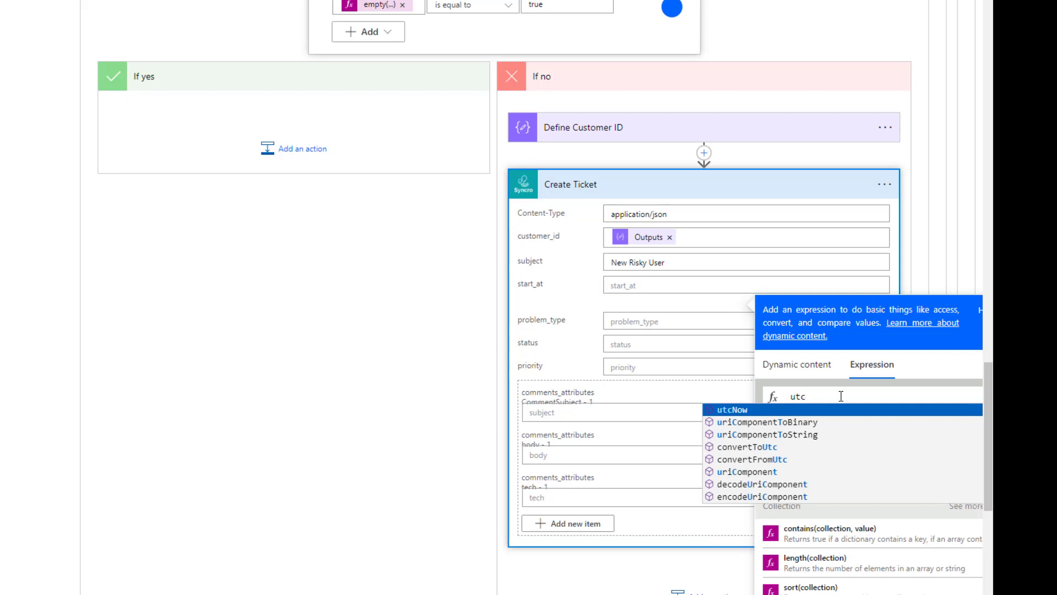
pyautogui.write('Now()')
pyautogui.press('BackSpace')
pyautogui.press('BackSpace')
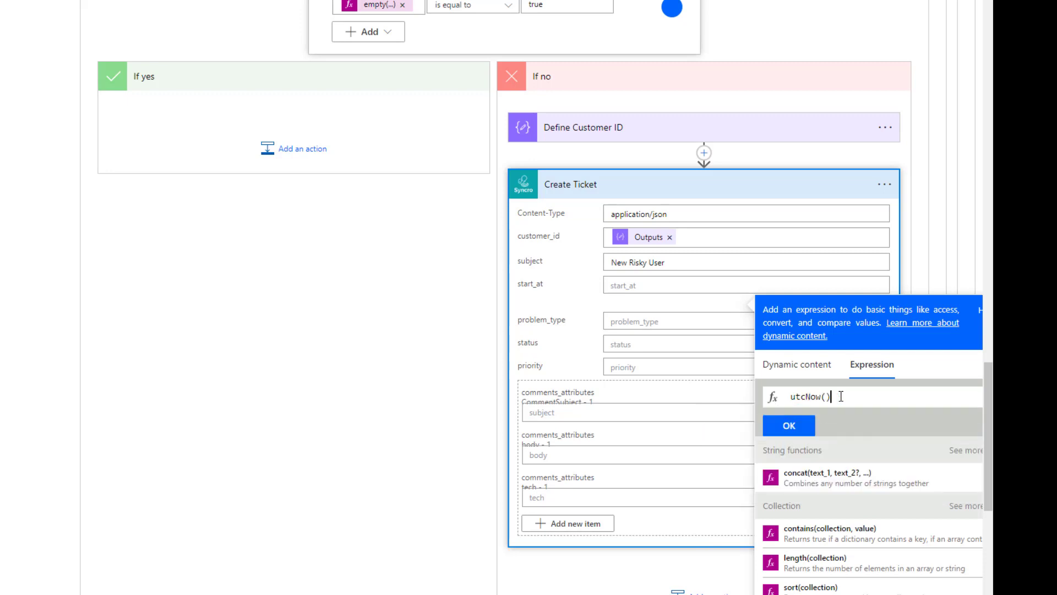
pyautogui.click(804, 428)
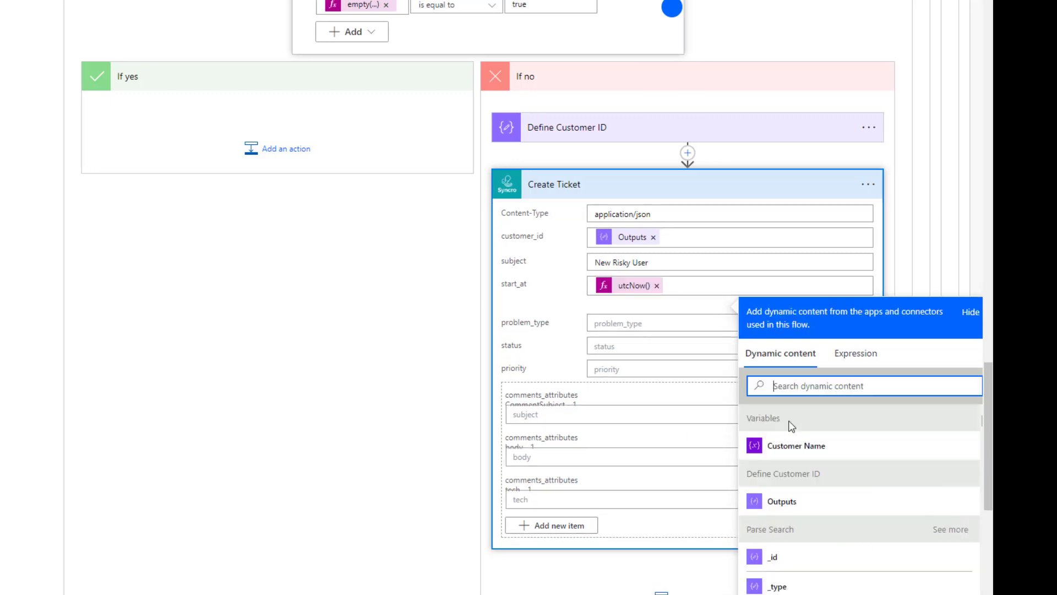
# Set the ticket's problem_type to Tenant Administration and its status to New
pyautogui.click(638, 325)
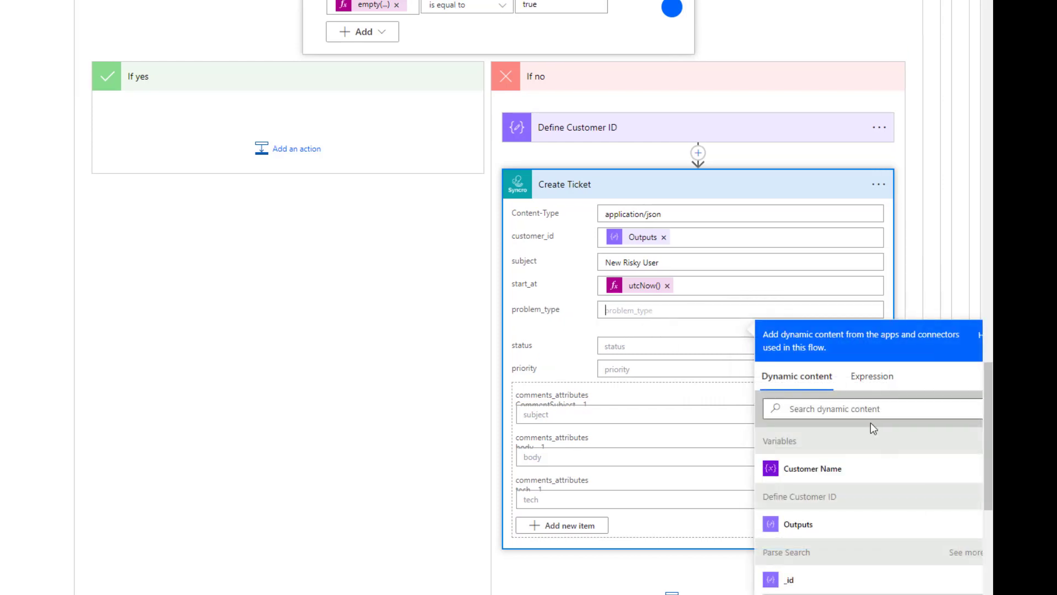
pyautogui.write('Tenant Administration')
pyautogui.click(672, 351)
pyautogui.write('New')
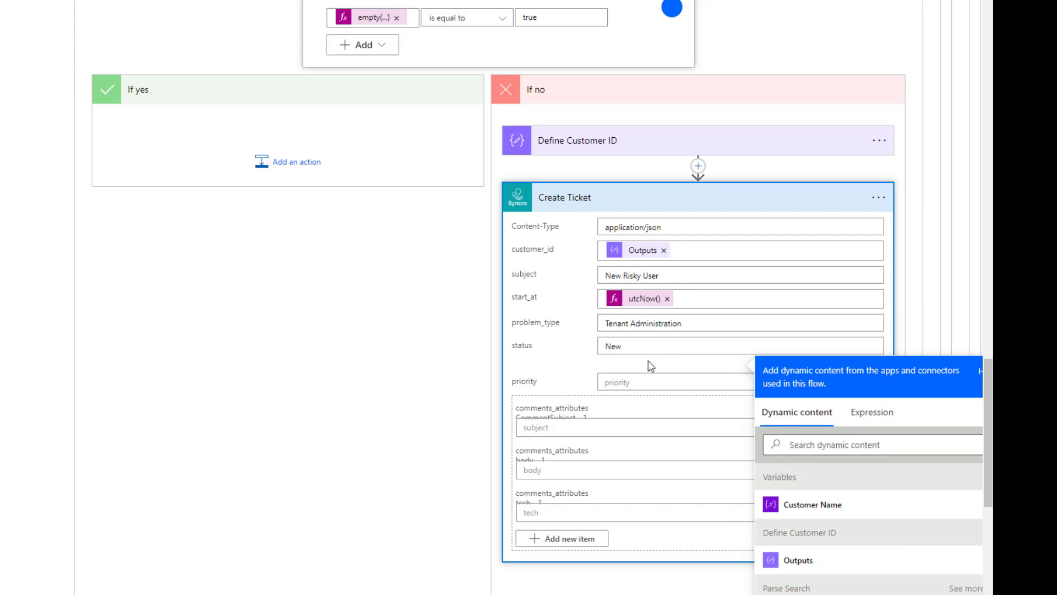
# Enter Risky User Info as the subject of the ticket's first comment
pyautogui.click(619, 428)
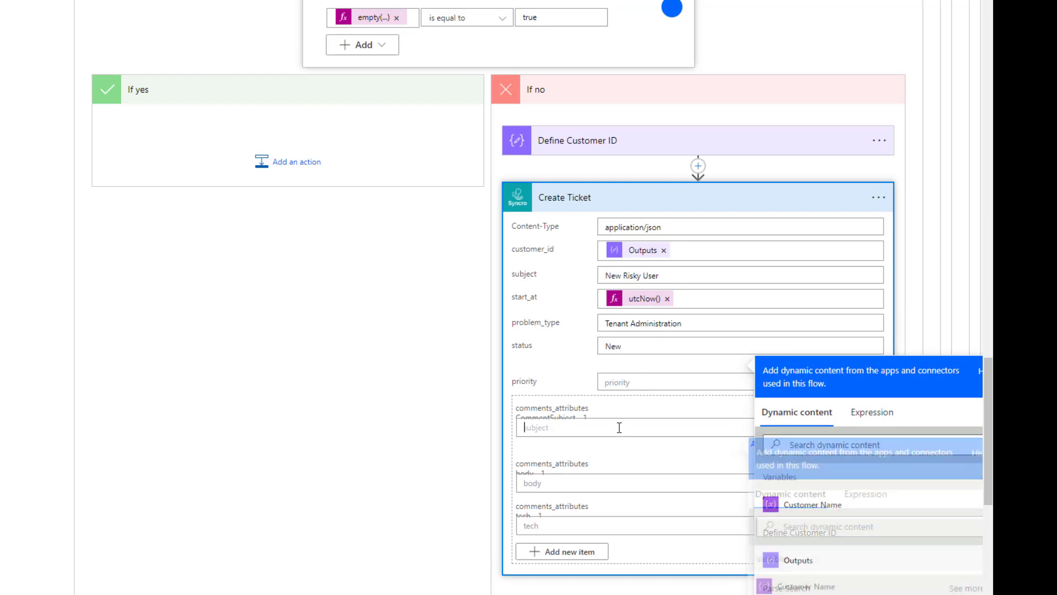
pyautogui.write('Risky')
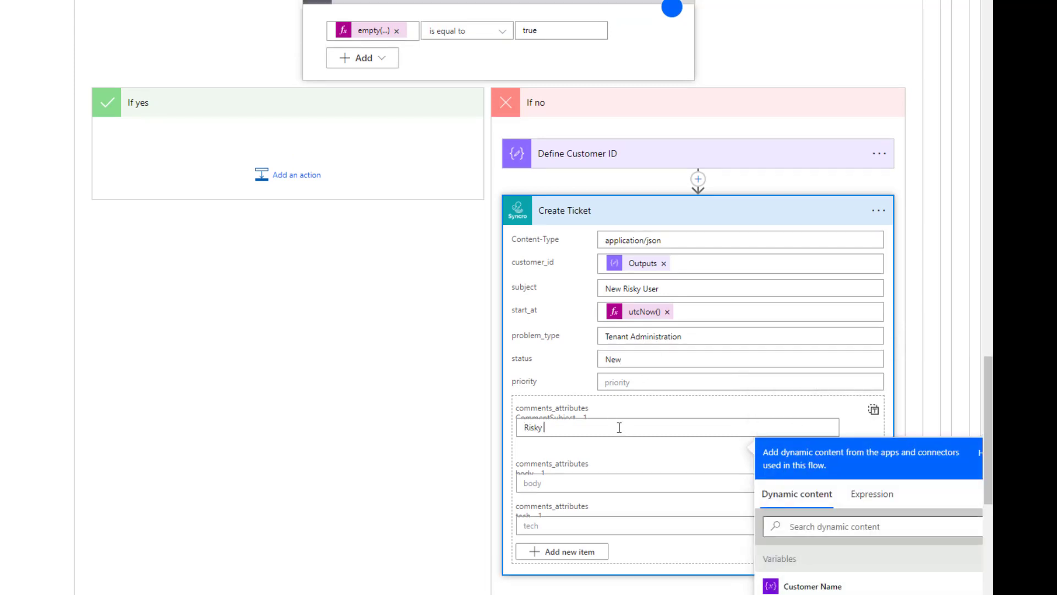
pyautogui.write(' User Info')
pyautogui.scroll(-3, 587, 443)
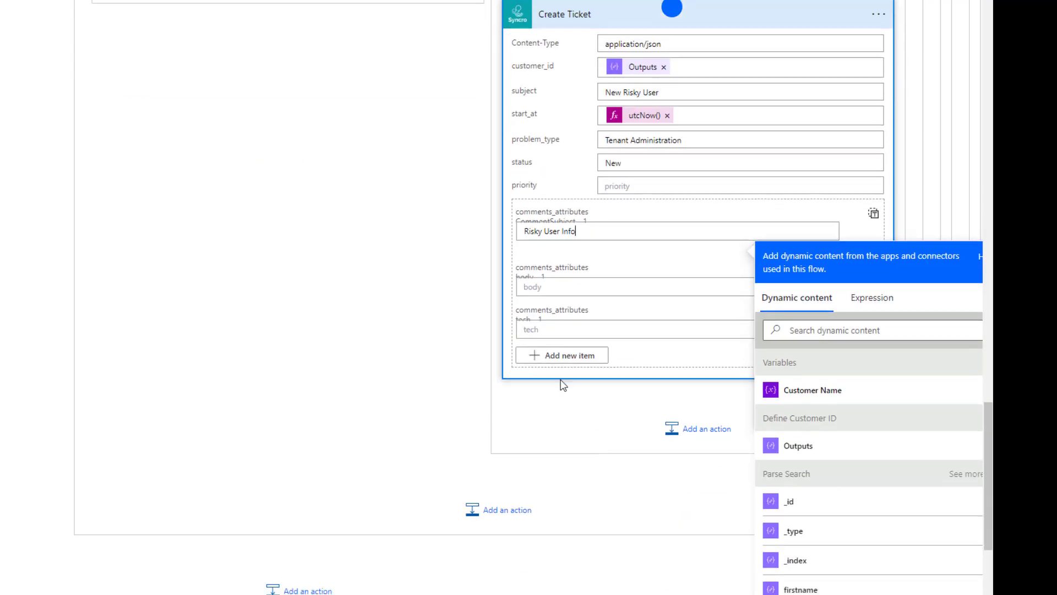
pyautogui.click(581, 288)
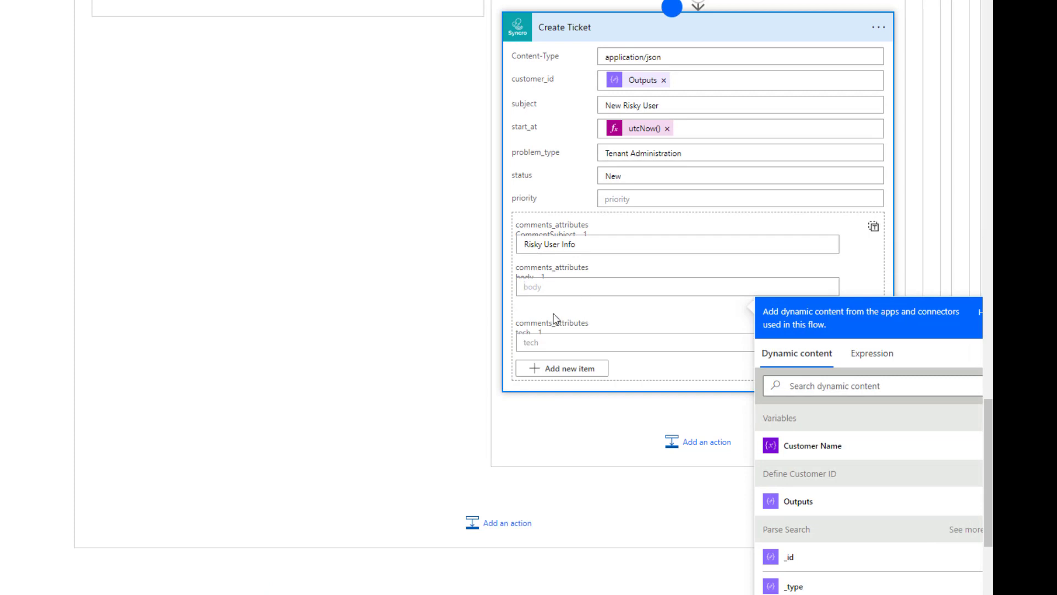
pyautogui.write('Risky')
pyautogui.press('BackSpace')
pyautogui.press('BackSpace')
pyautogui.press('BackSpace')
pyautogui.press('BackSpace')
pyautogui.press('BackSpace')
pyautogui.press('BackSpace')
# Start the comment body with "User:" followed by the userPrincipalName dynamic value and a comma
pyautogui.click(614, 287)
pyautogui.write('User')
pyautogui.scroll(-10, 880, 490)
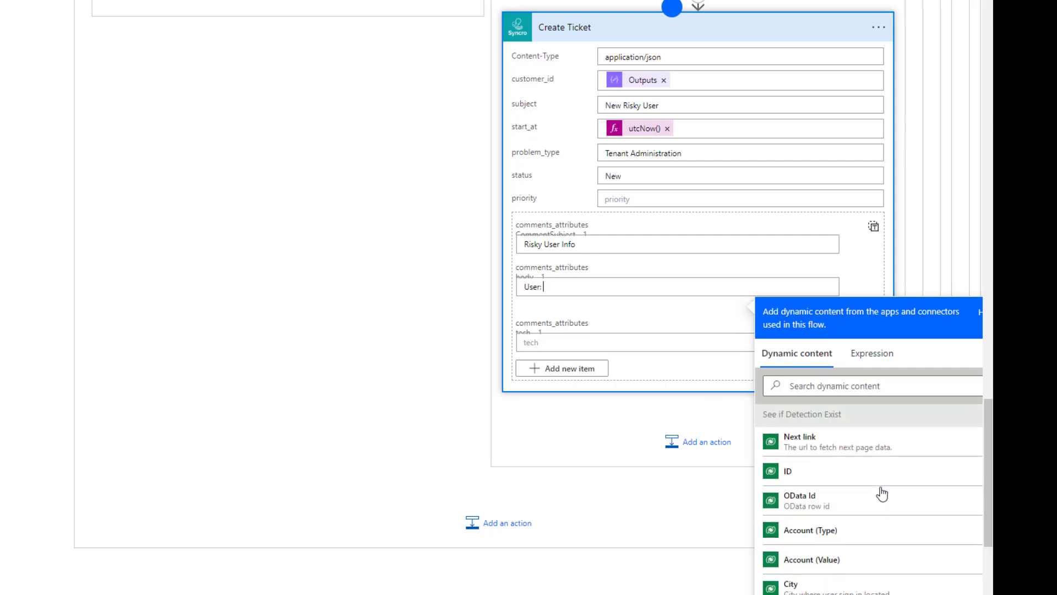
pyautogui.click(837, 383)
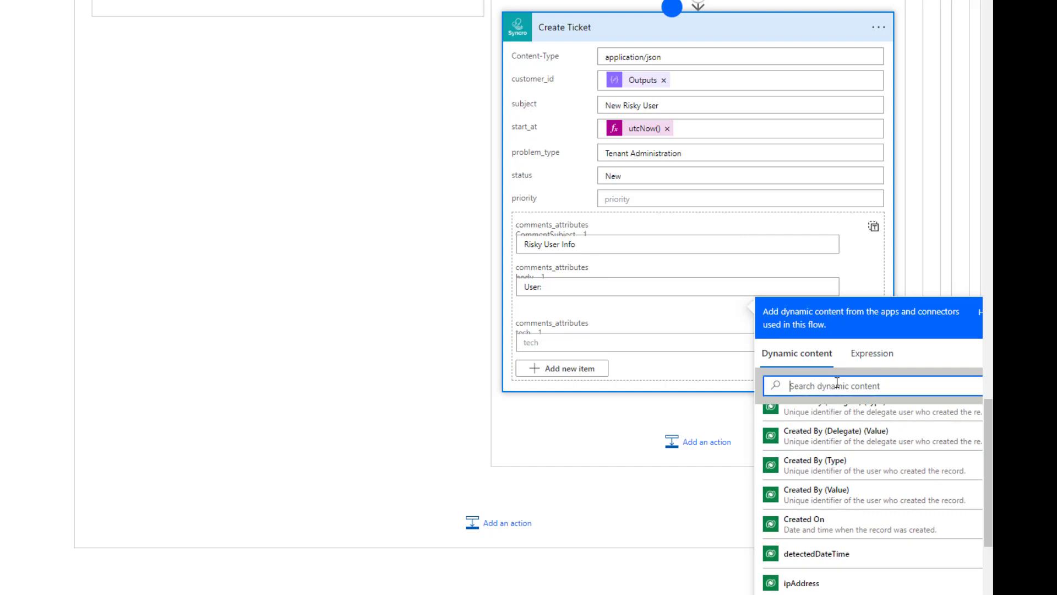
pyautogui.write('userD')
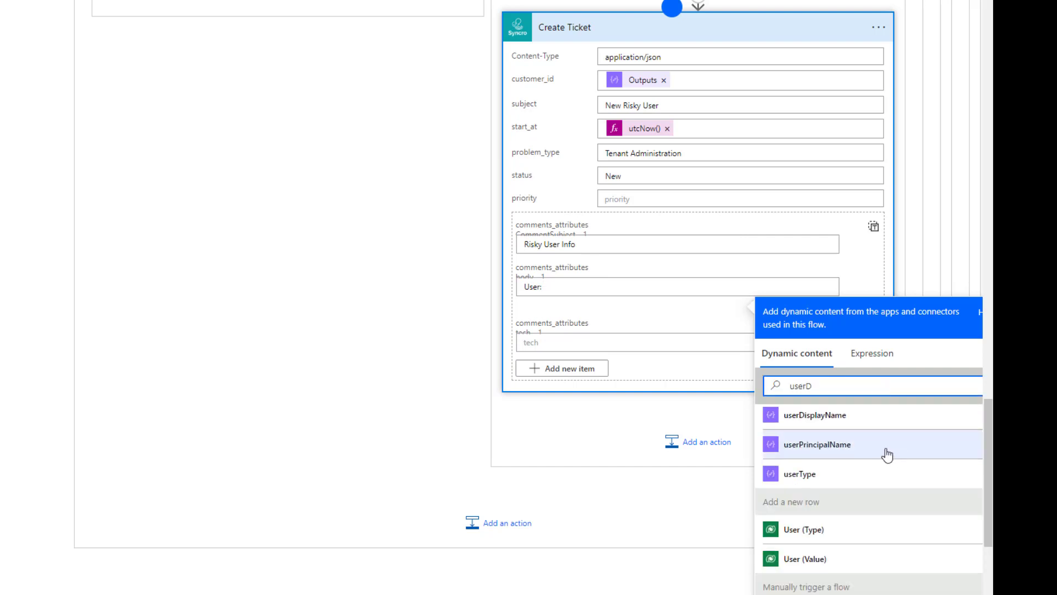
pyautogui.click(889, 456)
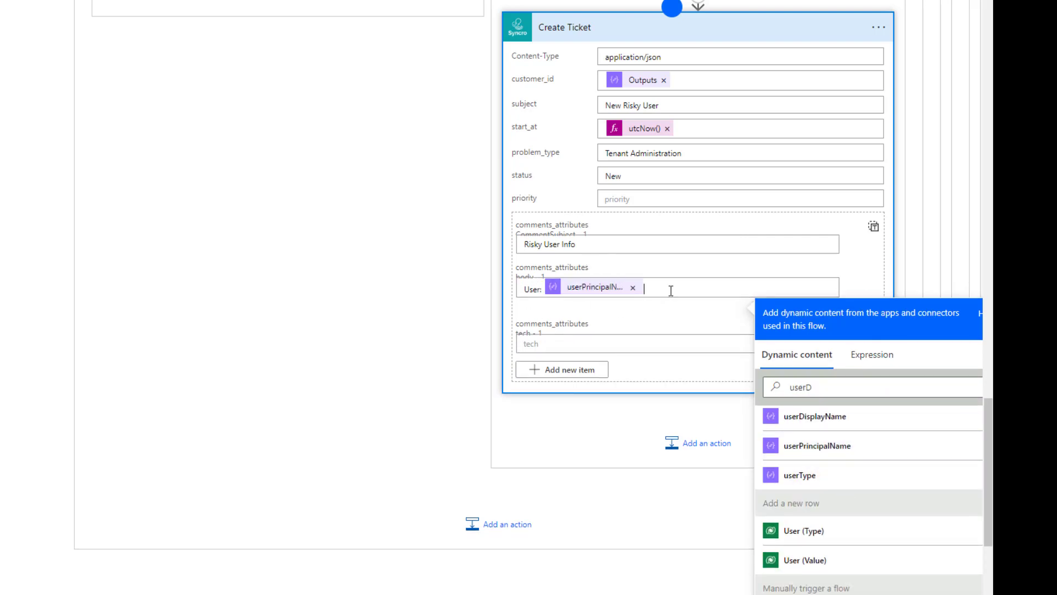
pyautogui.write(',')
# Paste the risky user details from Detected Time through Country into the comment body and delete the duplicate User line above them
pyautogui.press('Return')
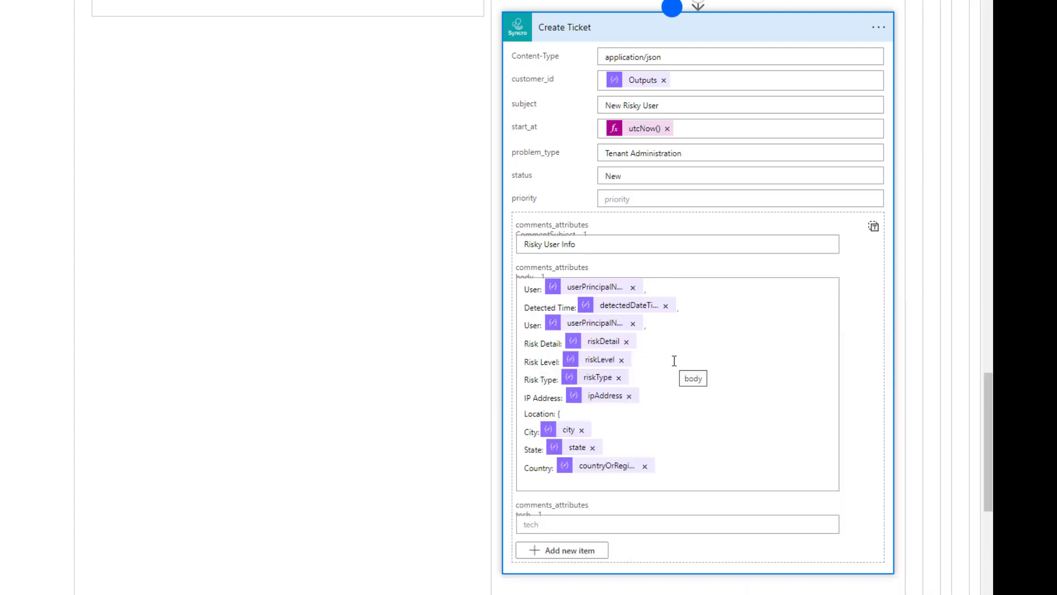
pyautogui.click(658, 287)
pyautogui.moveTo(659, 287); pyautogui.dragTo(502, 287)
pyautogui.press('BackSpace')
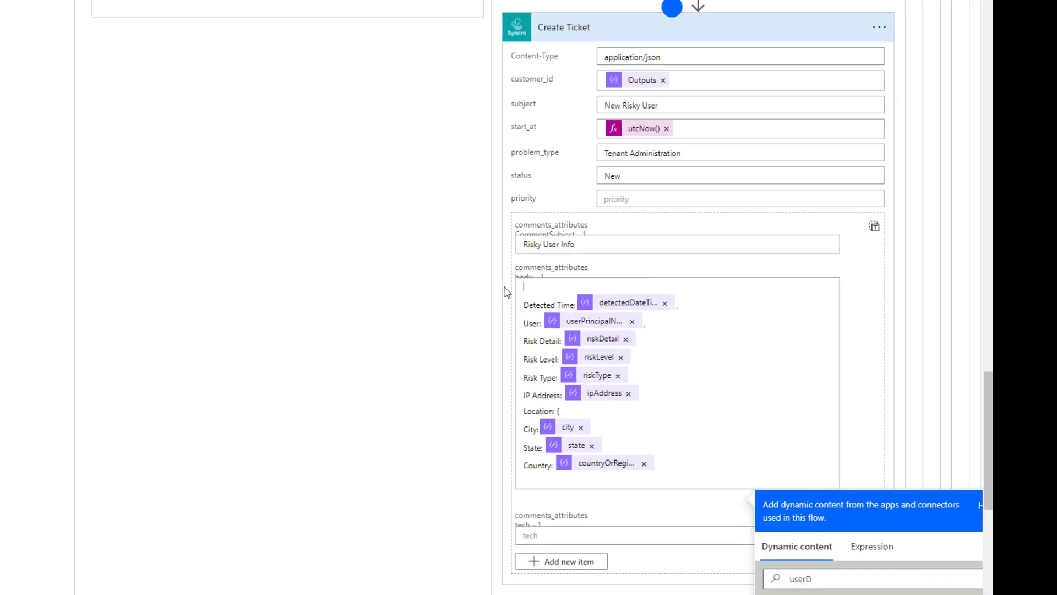
pyautogui.press('BackSpace')
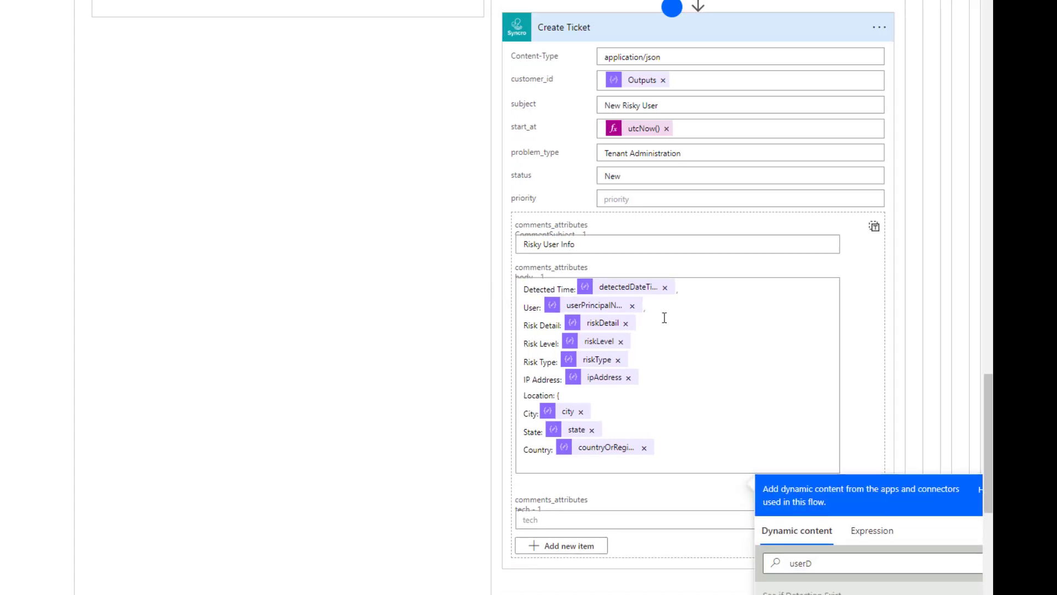
pyautogui.click(690, 341)
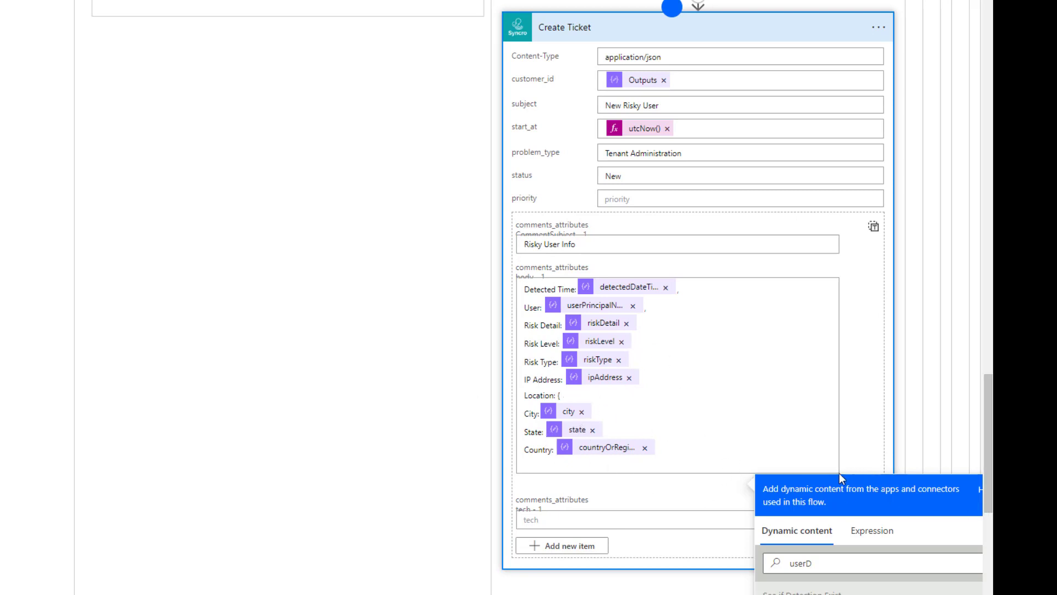
# Look over the Create Ticket fields and collapse the action
pyautogui.scroll(-3, 722, 382)
pyautogui.scroll(3, 668, 250)
pyautogui.scroll(1, 752, 388)
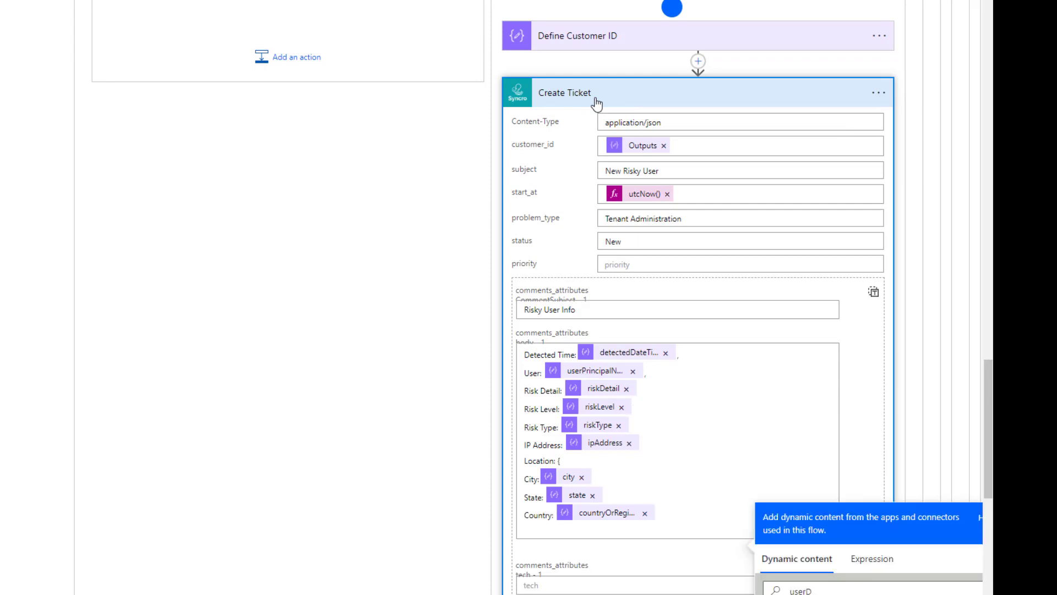
pyautogui.click(596, 102)
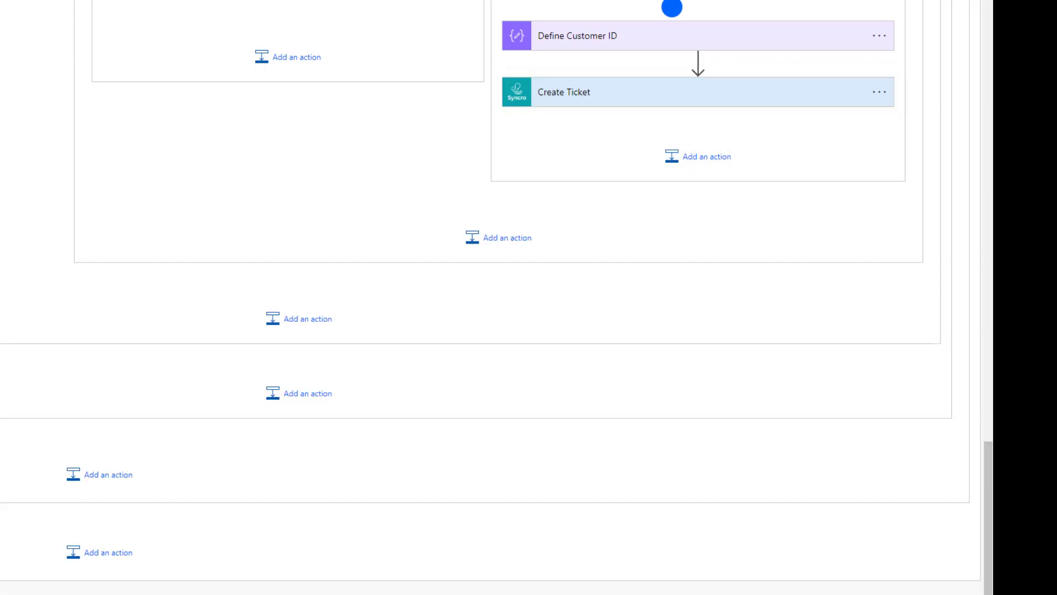
# Add the Microsoft Teams action Post message in a chat or channel after Create Ticket
pyautogui.click(726, 158)
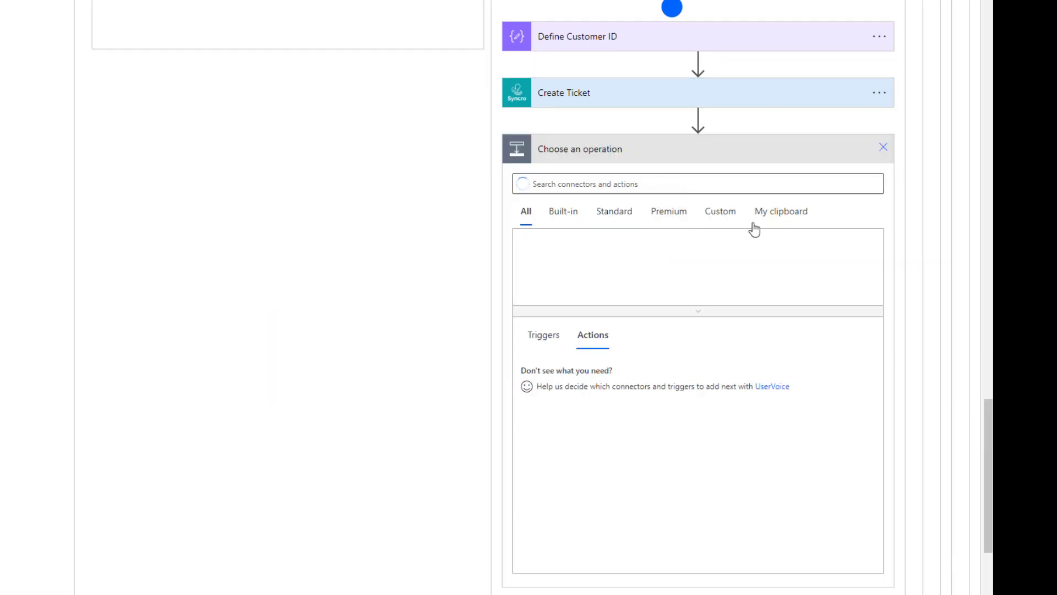
pyautogui.write('Tea')
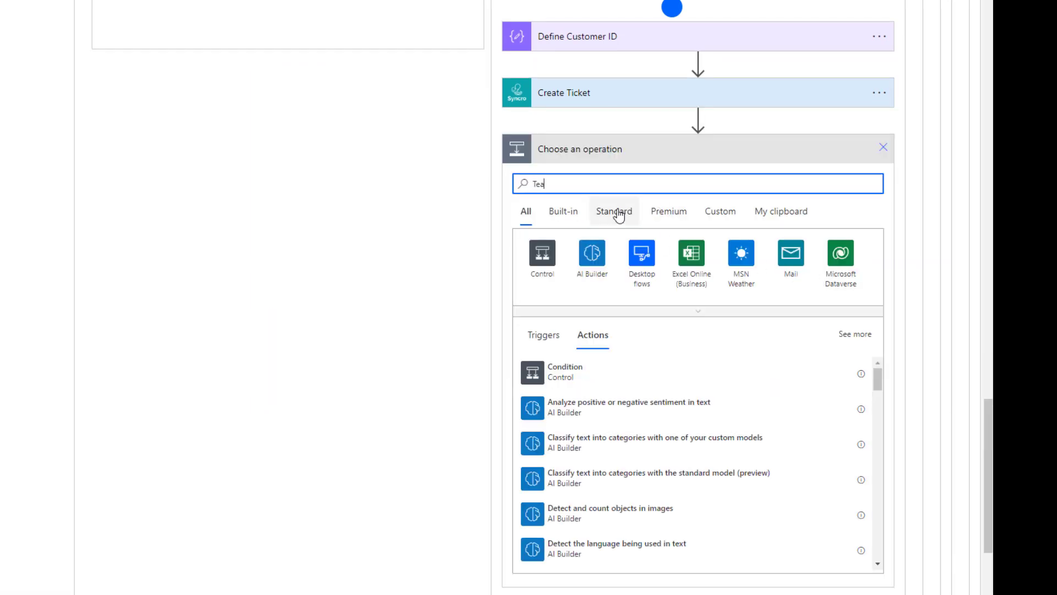
pyautogui.write('ms')
pyautogui.click(544, 275)
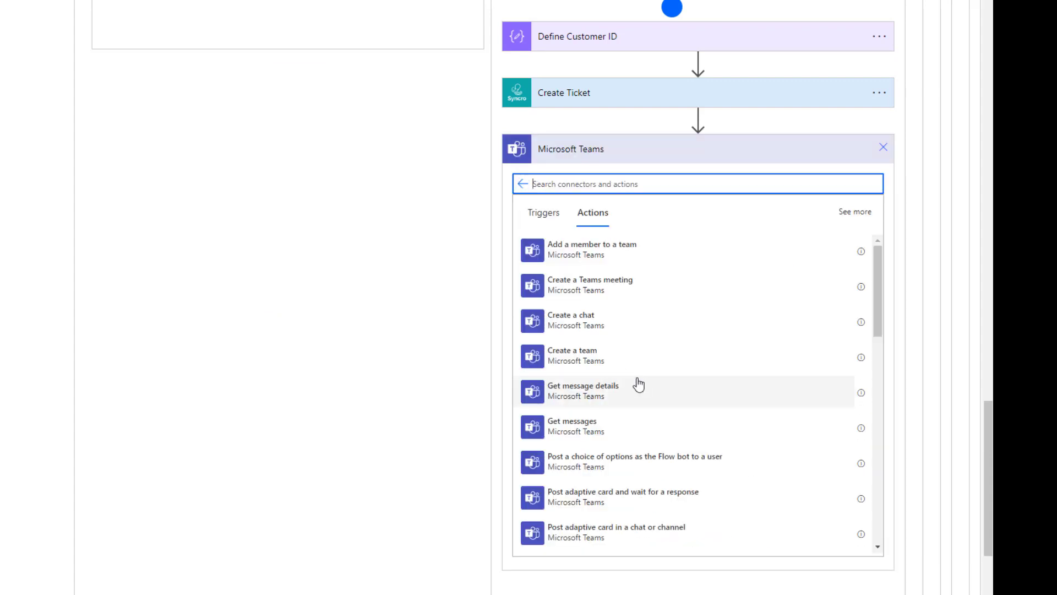
pyautogui.scroll(-3, 637, 382)
pyautogui.scroll(-1, 649, 403)
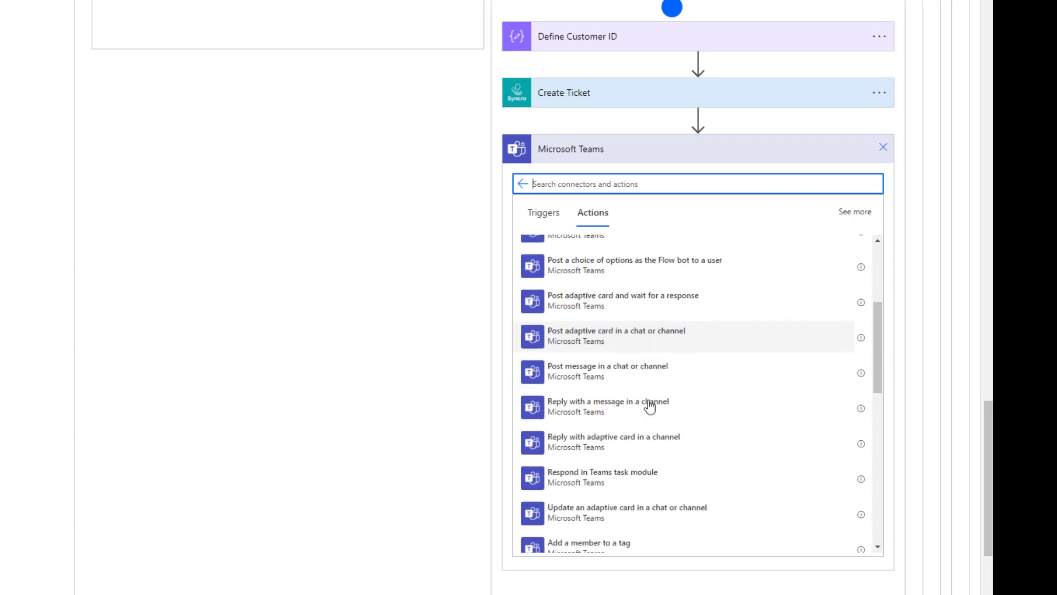
pyautogui.click(623, 380)
# Set the Teams message to post in Chat with Flow bot and choose the intended colleague as recipient
pyautogui.click(760, 210)
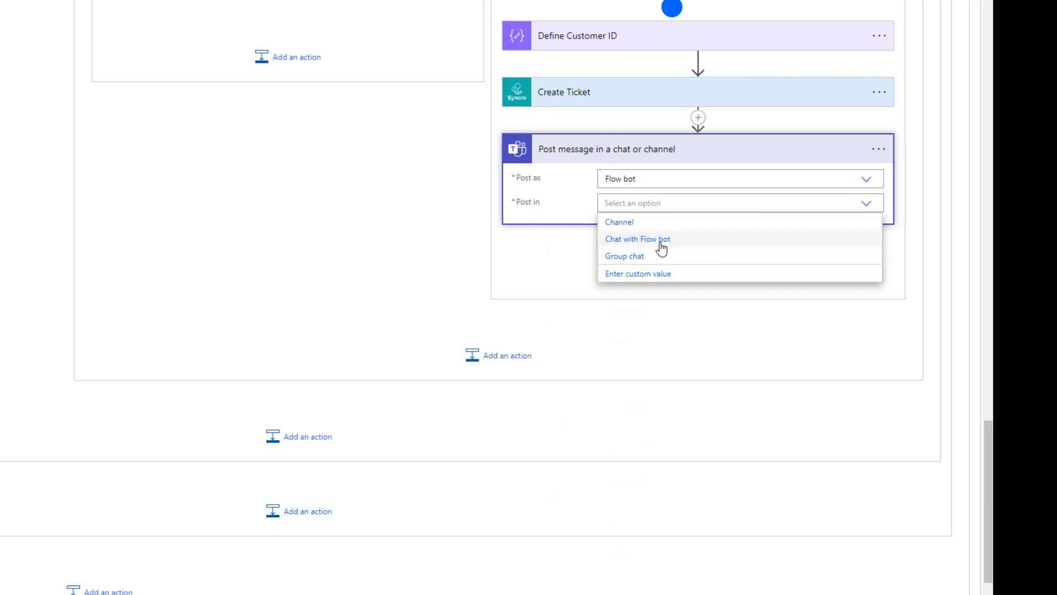
pyautogui.click(716, 240)
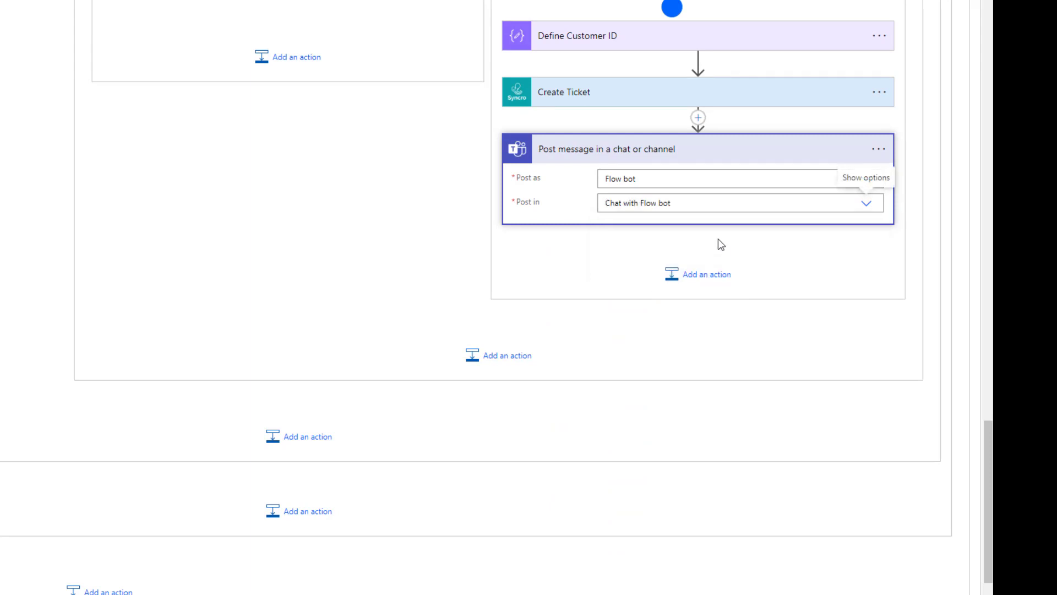
pyautogui.click(700, 231)
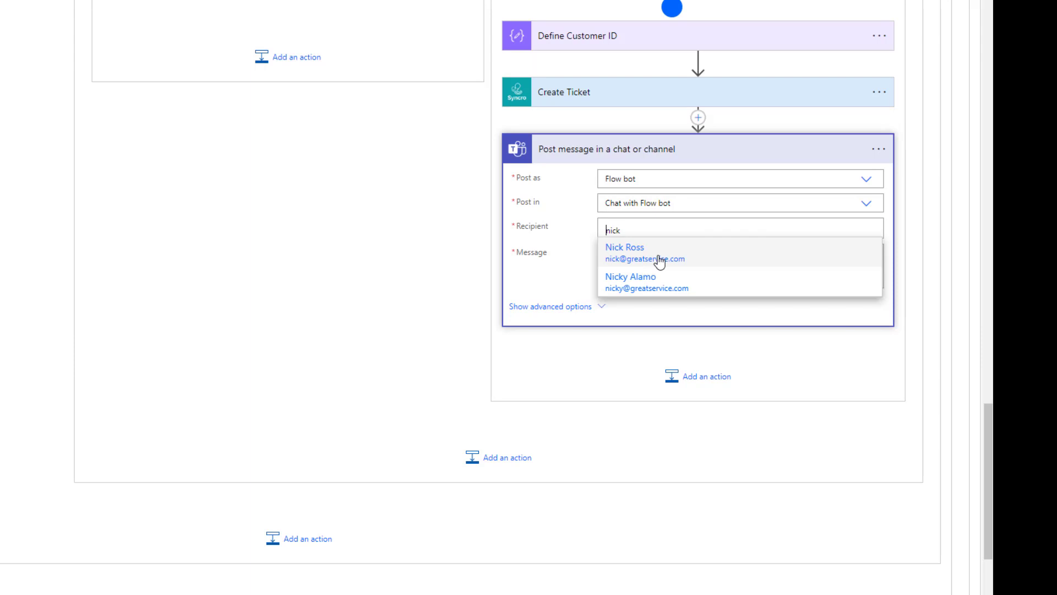
pyautogui.click(660, 260)
# Fill the Teams message with RISKY USER DETECTED, a blank line and the dynamic details from Detected Time through Country
pyautogui.click(680, 290)
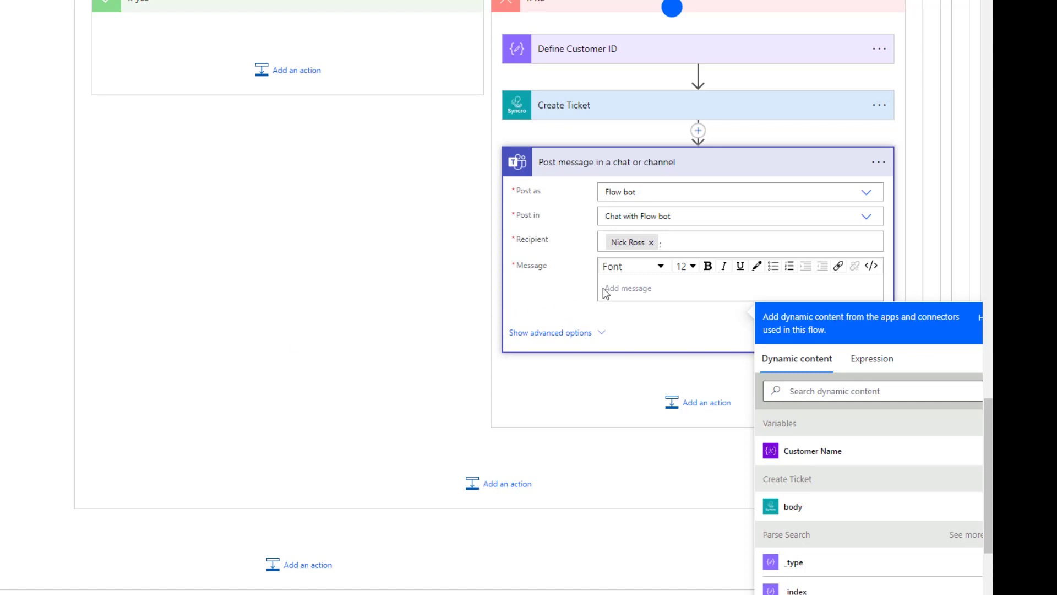
pyautogui.click(641, 293)
pyautogui.write('RISKY USER DETECTED  Detected Time: detectedDateTime User: userPrincipalName Risk Detail: riskDetail Risk Level: riskLevel Risk Type: riskType IP Address: ipAddress Location: { City: city State: state Country: countryOrRegion')
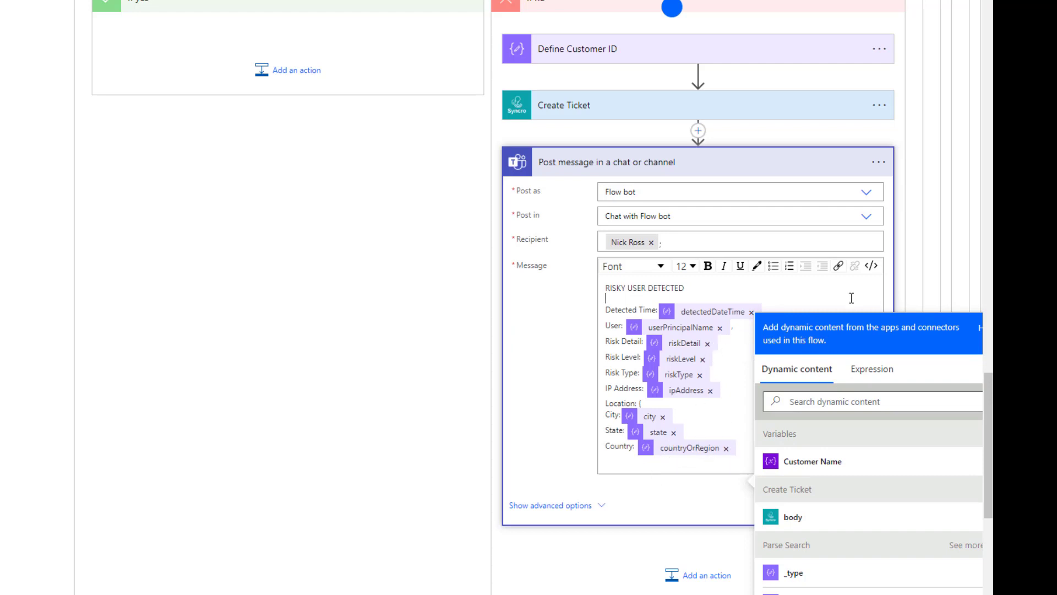
# Review the Teams message in Post message in a chat or channel and collapse the action
pyautogui.scroll(3, 611, 222)
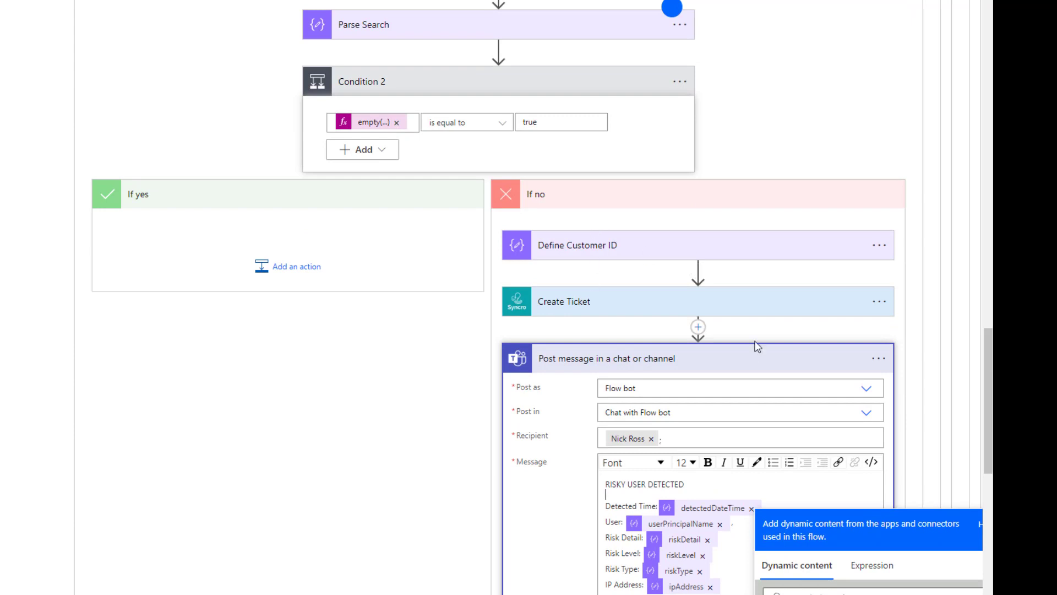
pyautogui.scroll(-2, 736, 408)
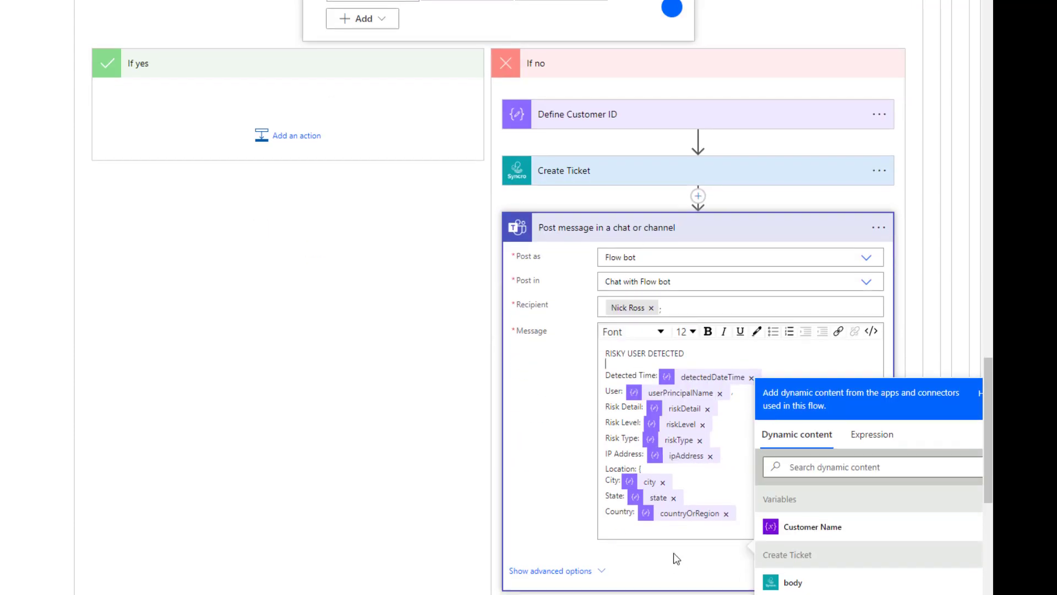
pyautogui.scroll(2, 737, 474)
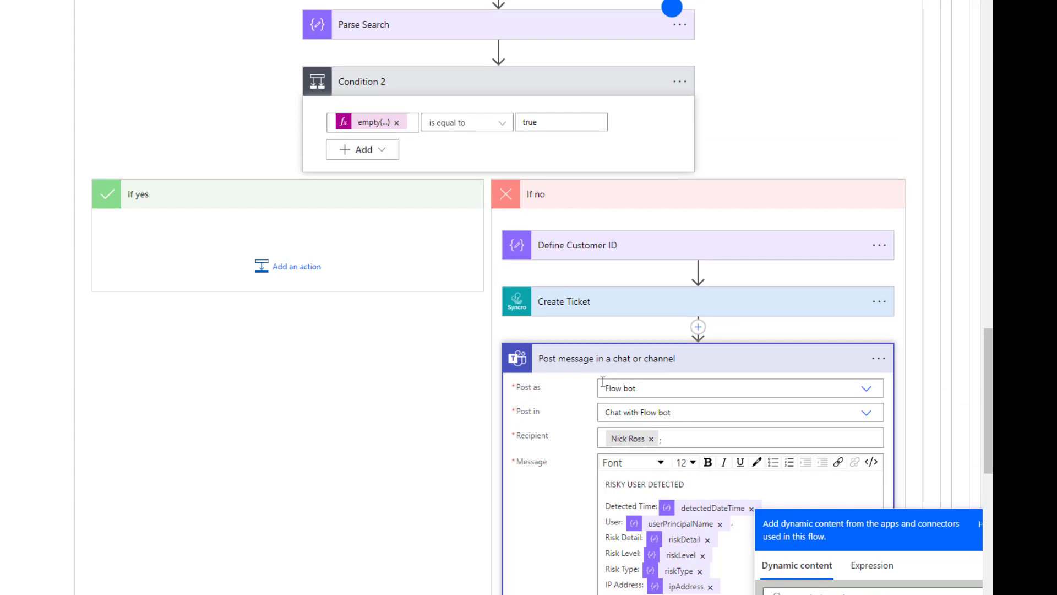
pyautogui.scroll(4, 807, 427)
pyautogui.scroll(-2, 667, 540)
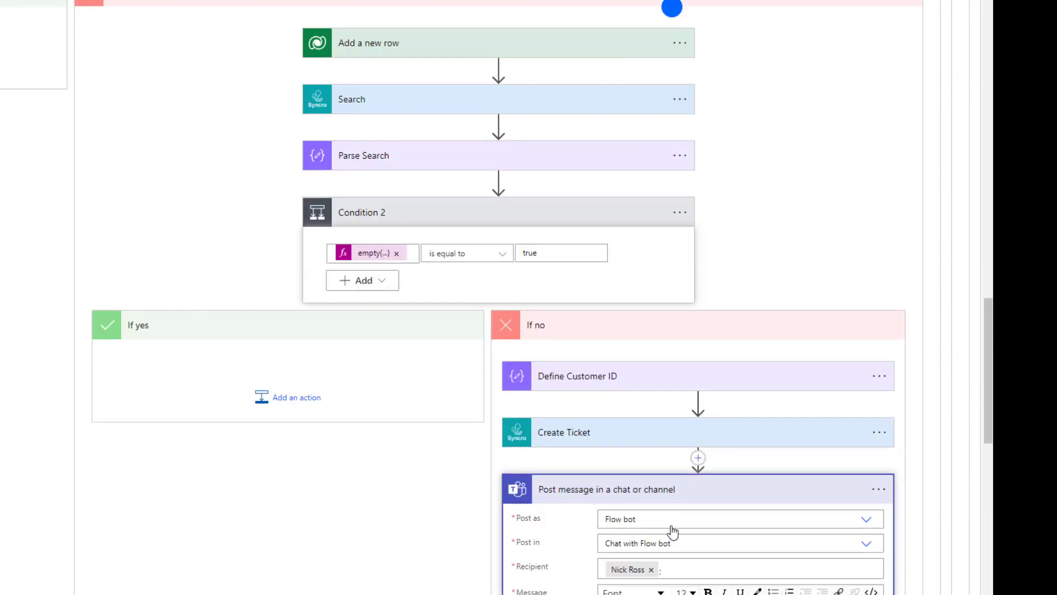
pyautogui.click(729, 498)
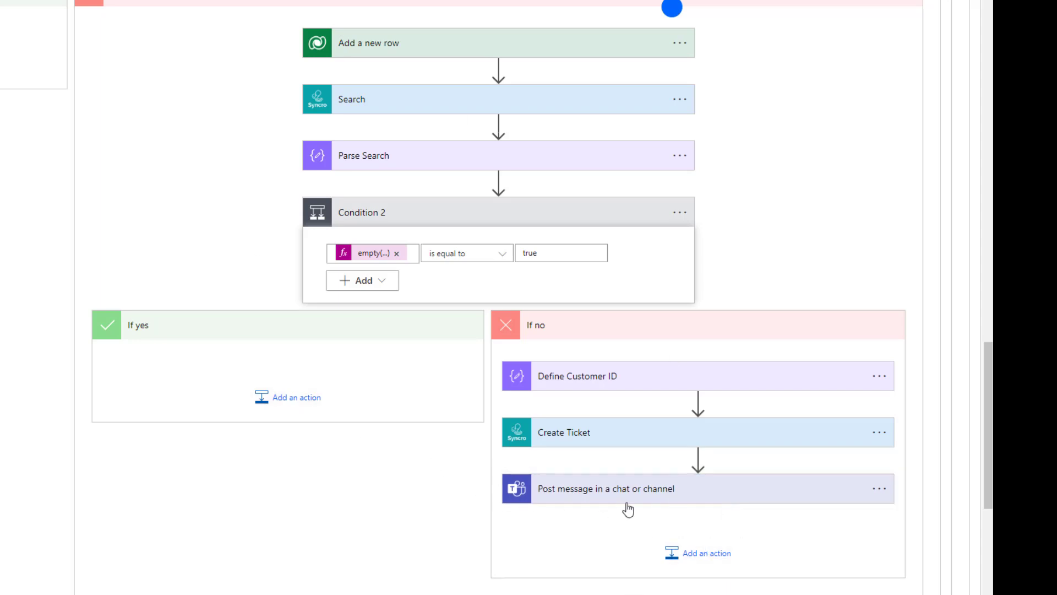
pyautogui.click(596, 445)
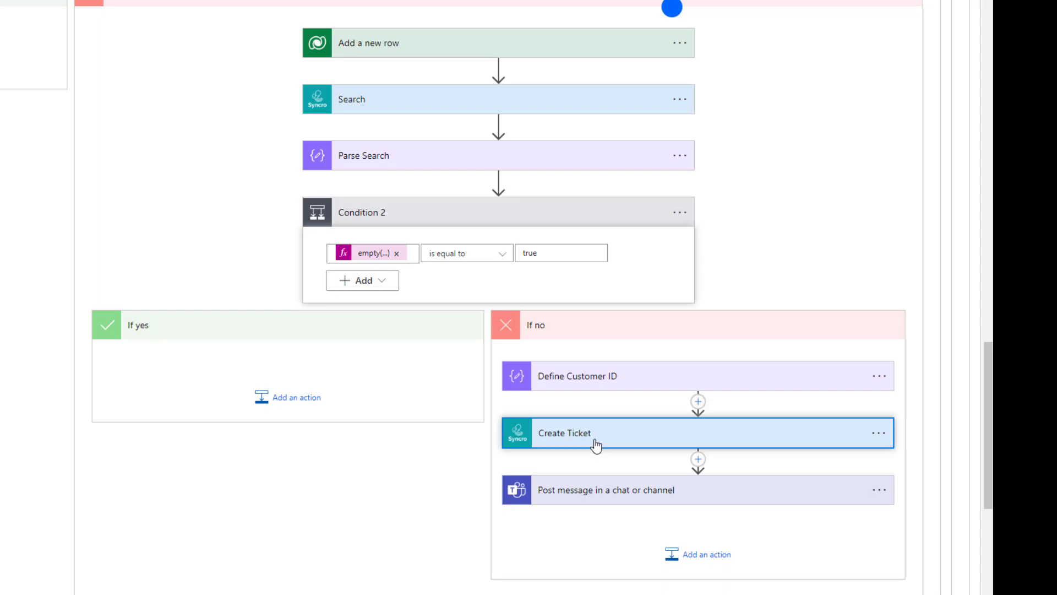
pyautogui.click(596, 445)
# Delete the Manually trigger a flow trigger at the start of the flow
pyautogui.scroll(15, 624, 474)
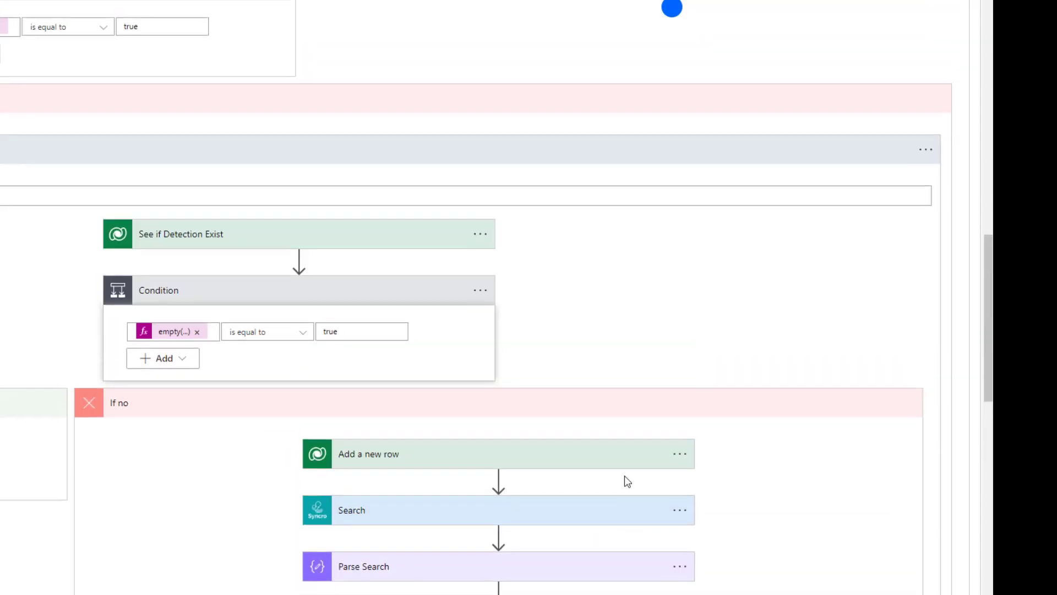
pyautogui.scroll(2, 632, 537)
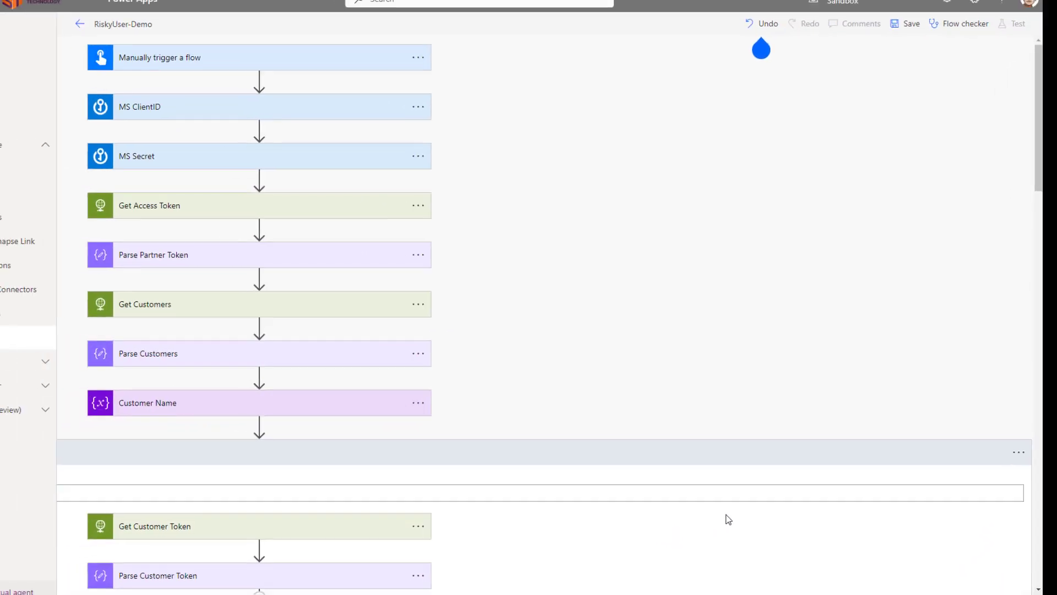
pyautogui.moveTo(863, 588); pyautogui.dragTo(672, 585)
pyautogui.scroll(-5, 713, 452)
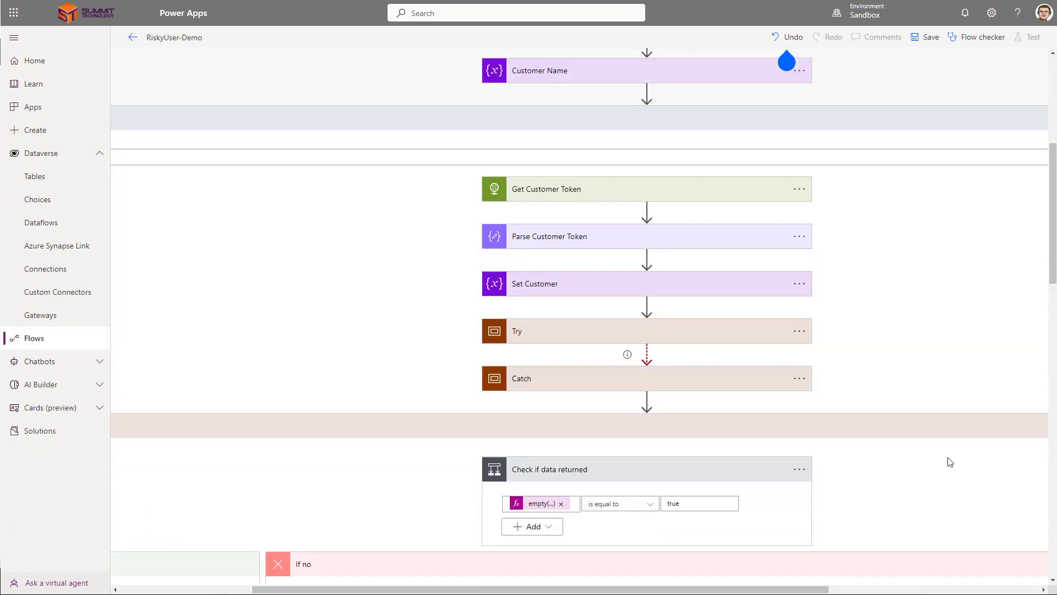
pyautogui.scroll(-4, 831, 406)
pyautogui.scroll(9, 830, 406)
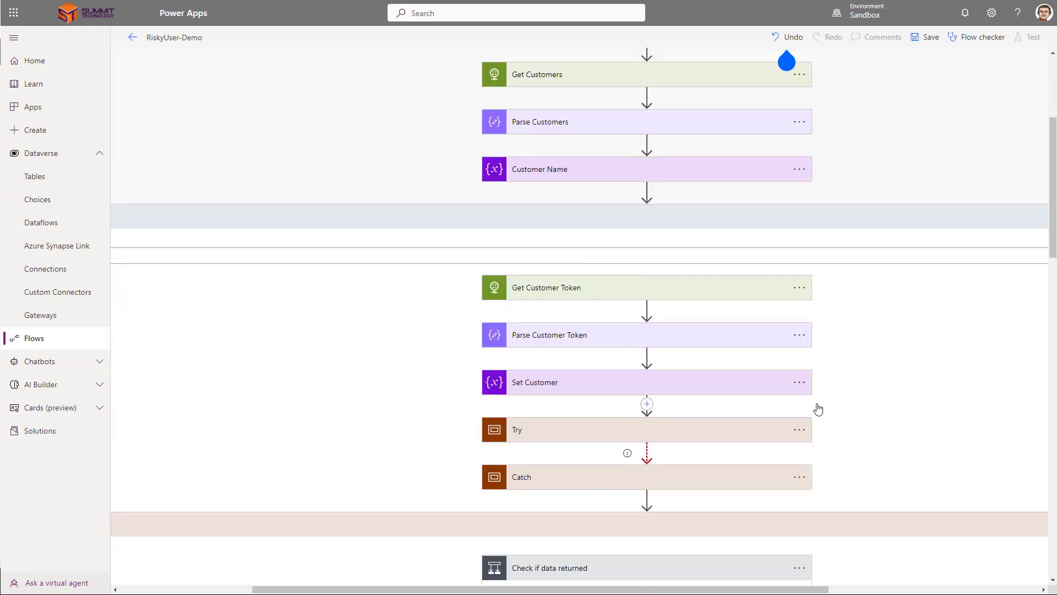
pyautogui.click(799, 69)
pyautogui.click(880, 208)
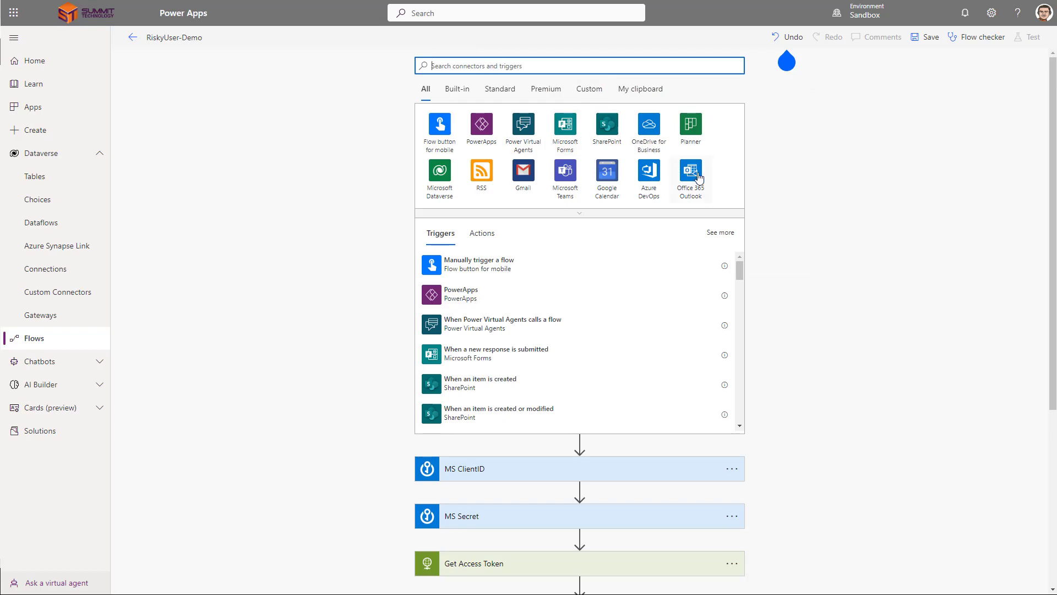
# Search the connectors for schedule and add the Recurrence trigger as the flow's new trigger
pyautogui.write('schedule')
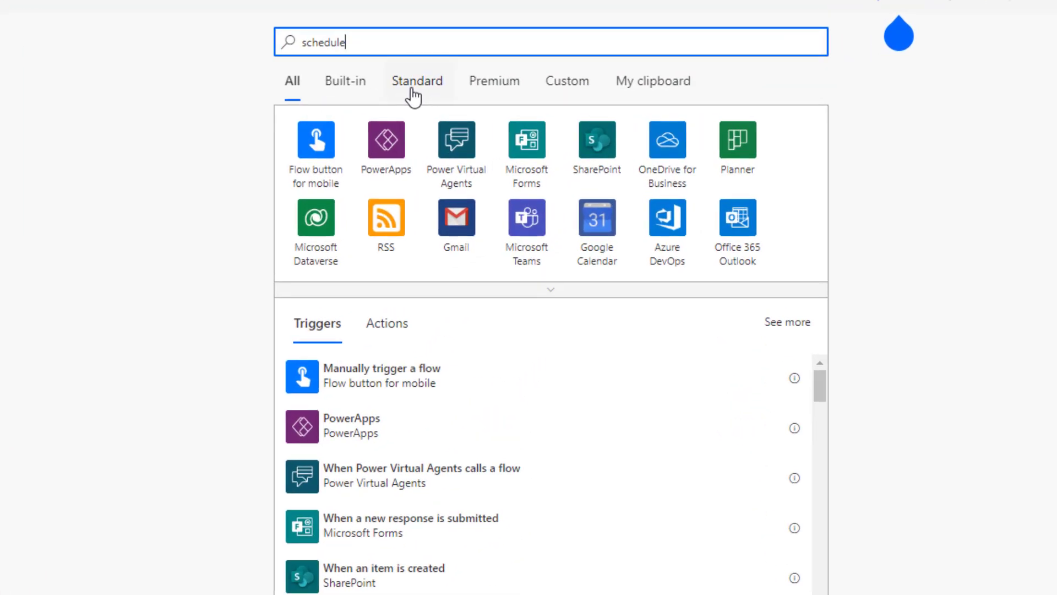
pyautogui.click(311, 168)
pyautogui.click(343, 138)
# Set the Recurrence trigger's frequency to Day and collapse the trigger
pyautogui.click(680, 107)
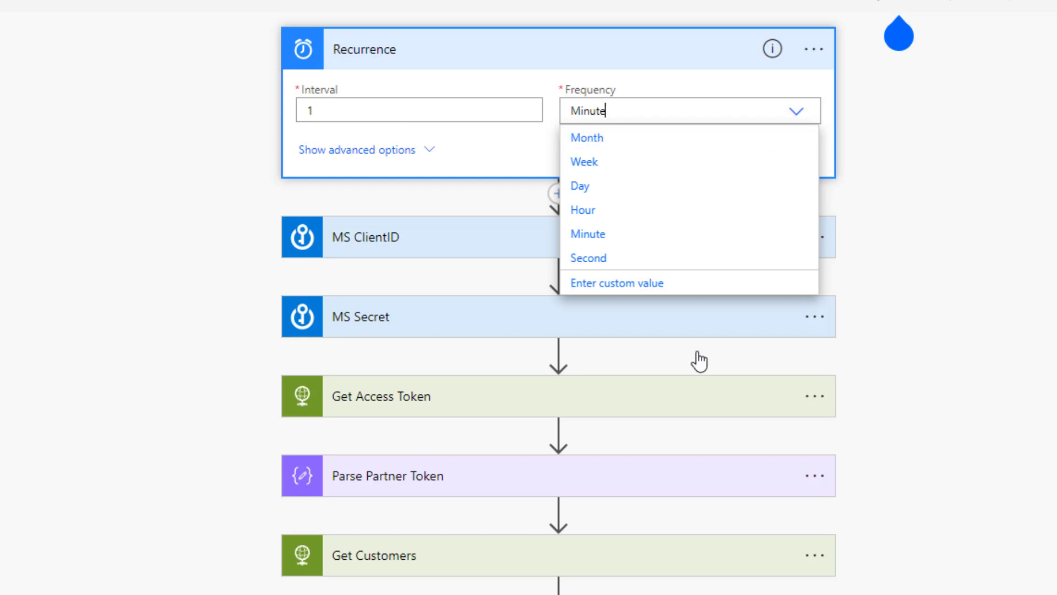
pyautogui.click(797, 123)
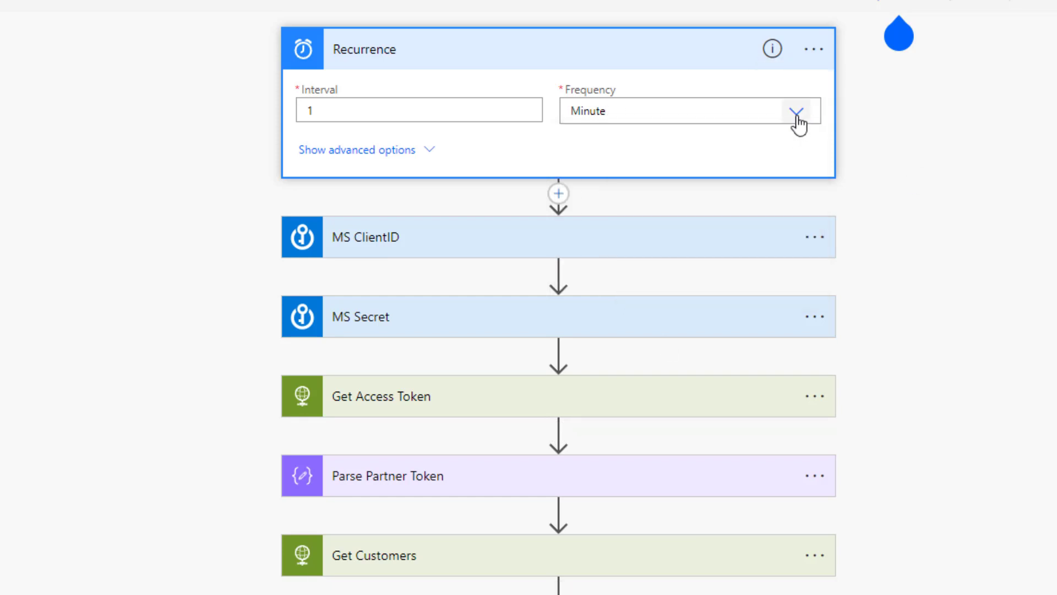
pyautogui.click(797, 124)
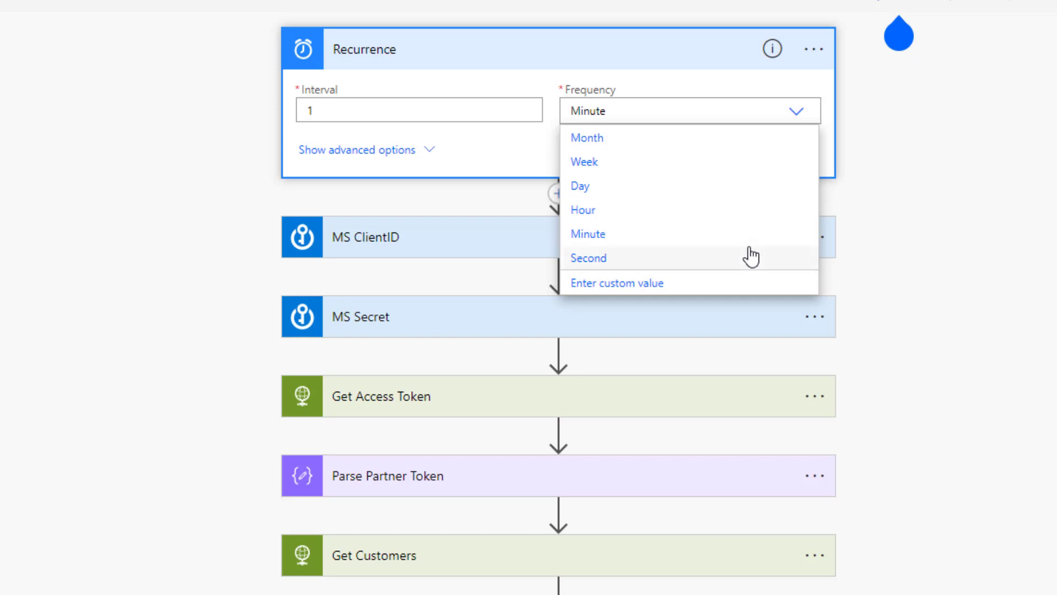
pyautogui.click(643, 100)
pyautogui.click(737, 116)
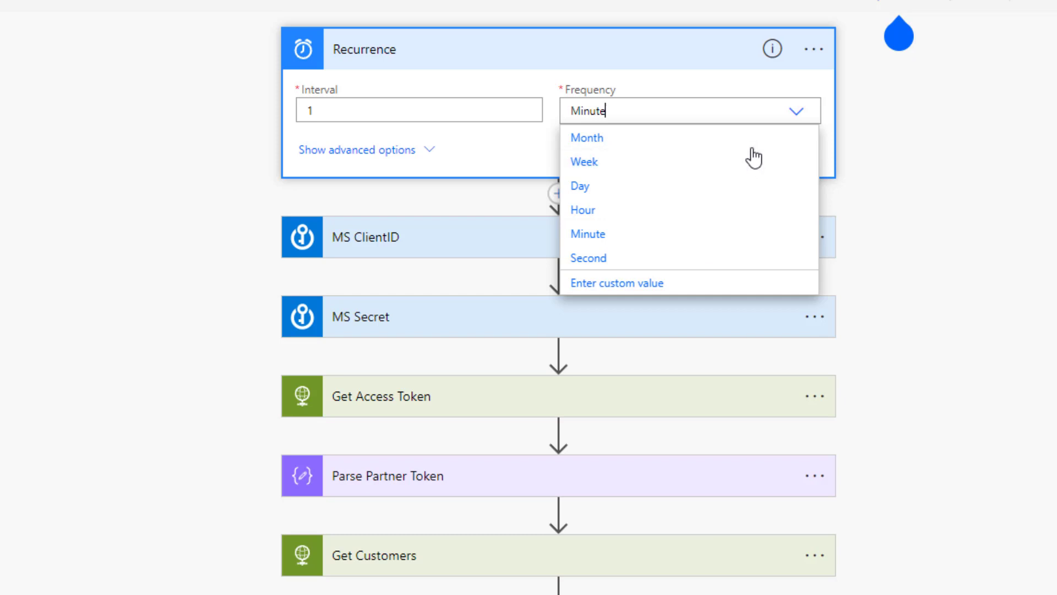
pyautogui.click(638, 189)
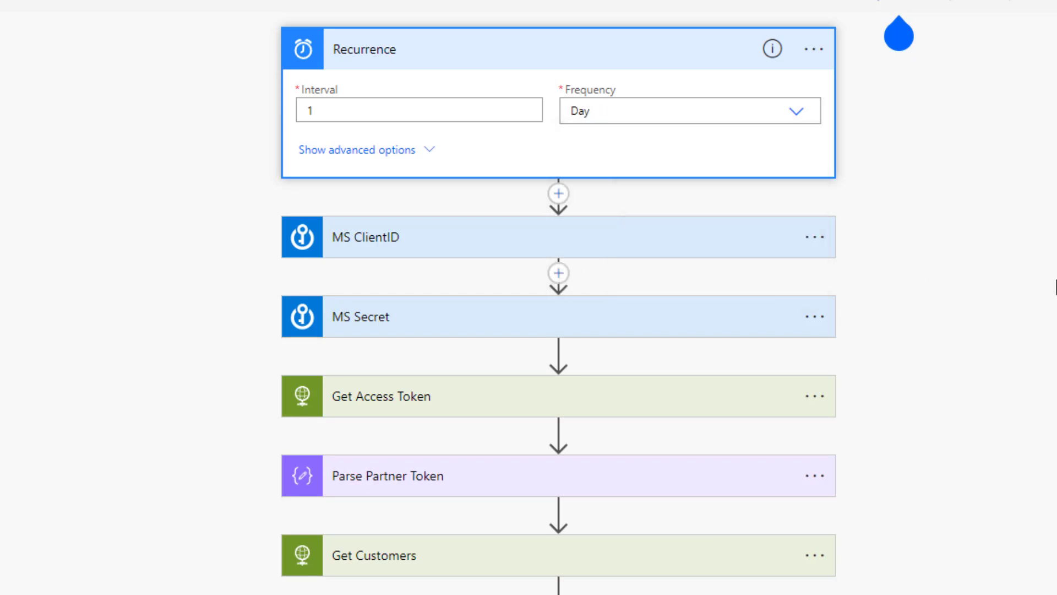
pyautogui.click(658, 55)
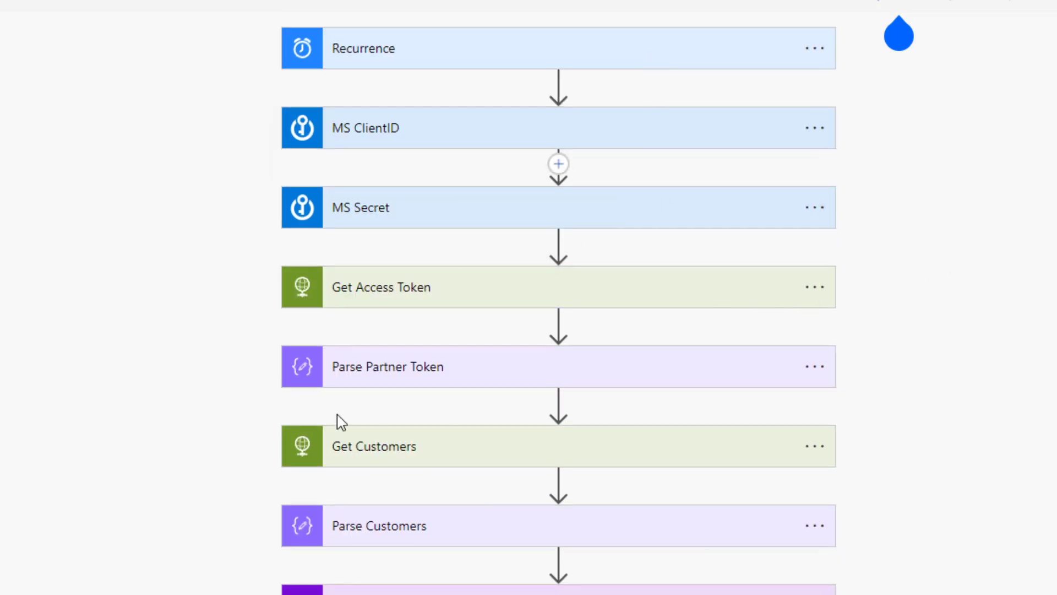
# Look over the flow from the trigger down to the Try, Catch and Finally scopes inside Loop Customers
pyautogui.scroll(-6, 696, 408)
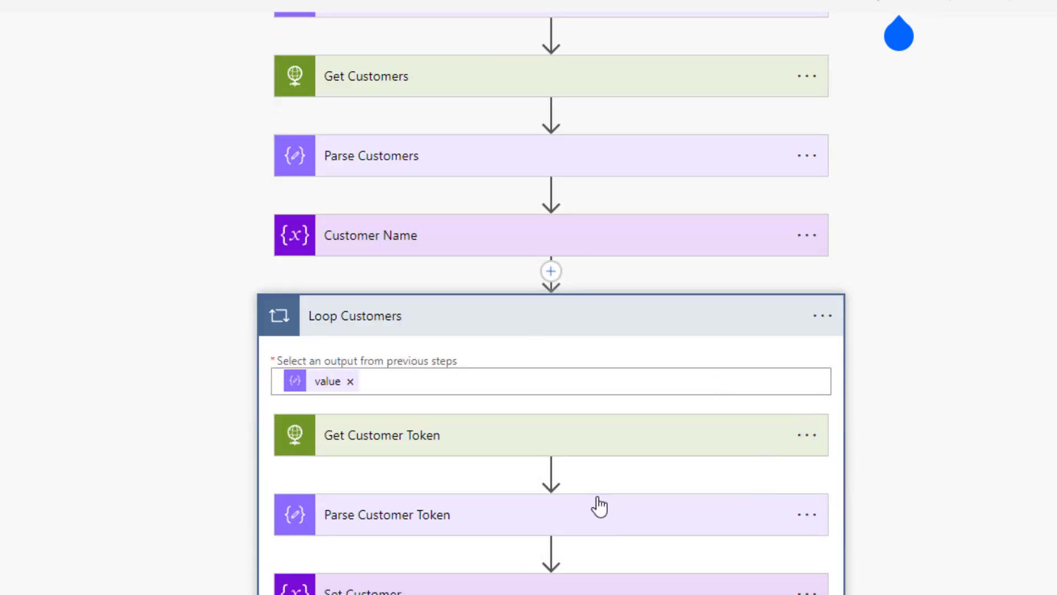
pyautogui.scroll(5, 599, 507)
pyautogui.scroll(-5, 599, 507)
pyautogui.scroll(-2, 599, 506)
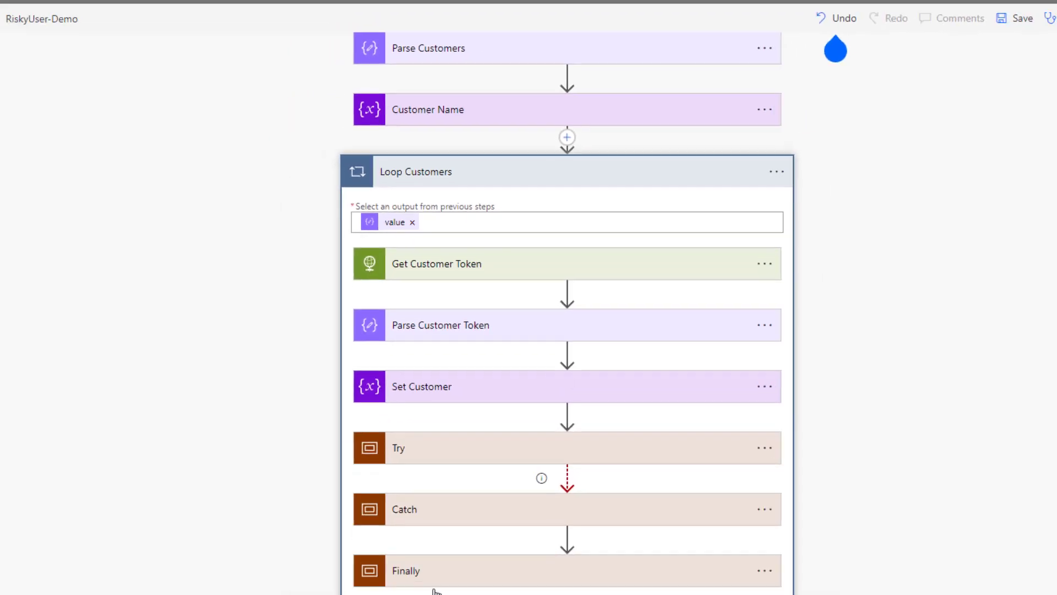